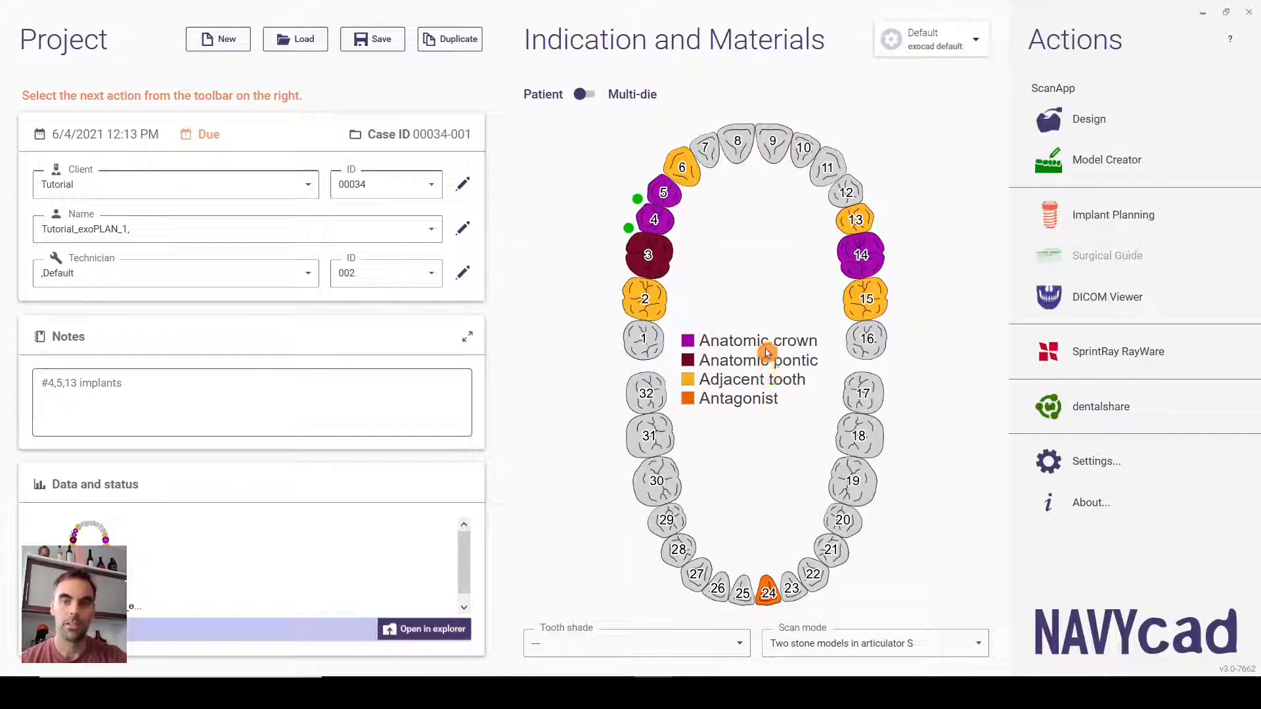
Step: Review the restoration type, material and implant options of tooth 4 and return to the tooth chart without changes
{"action": "double_click", "coordinate": [669, 226]}
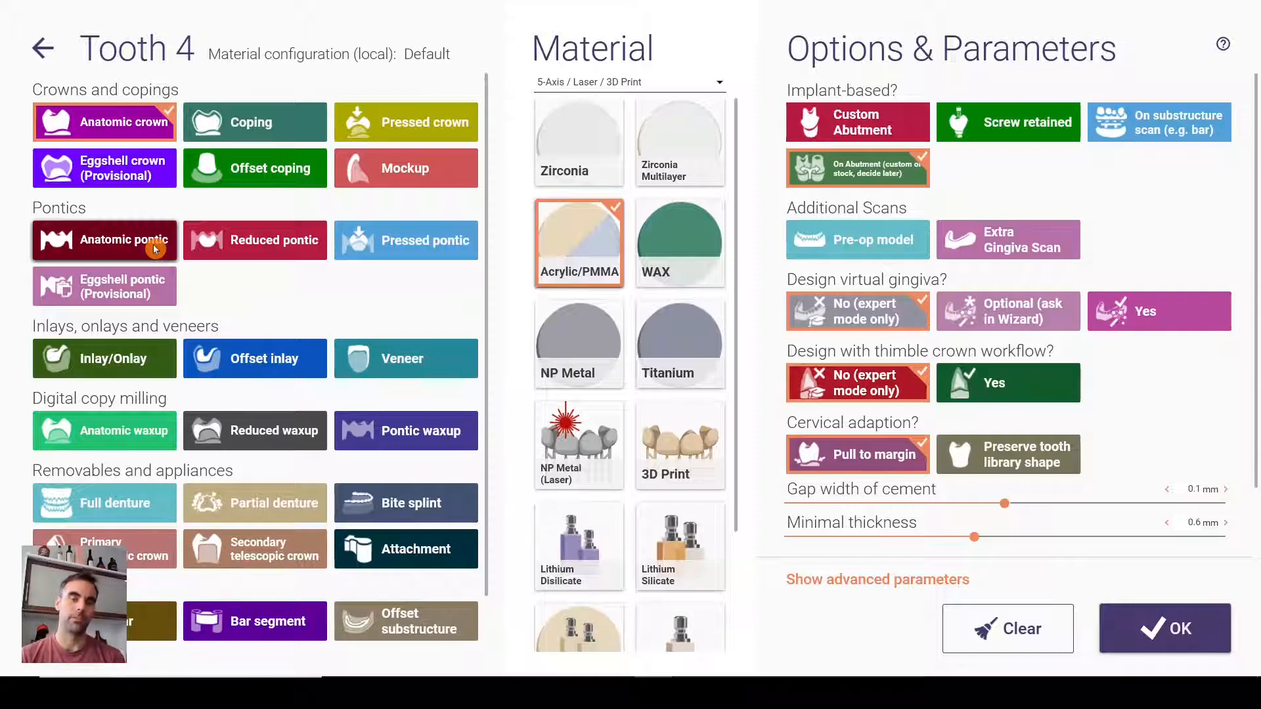
{"action": "left_click", "coordinate": [43, 47]}
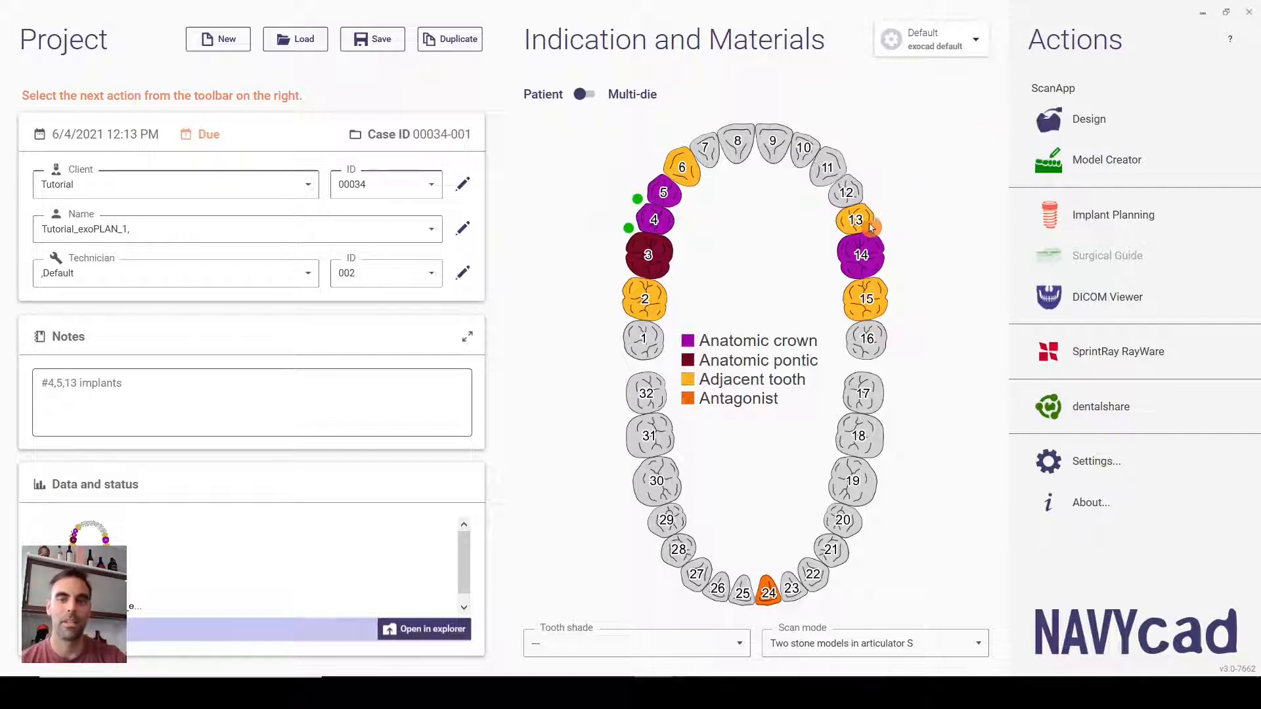
{"action": "mouse_move", "coordinate": [864, 263]}
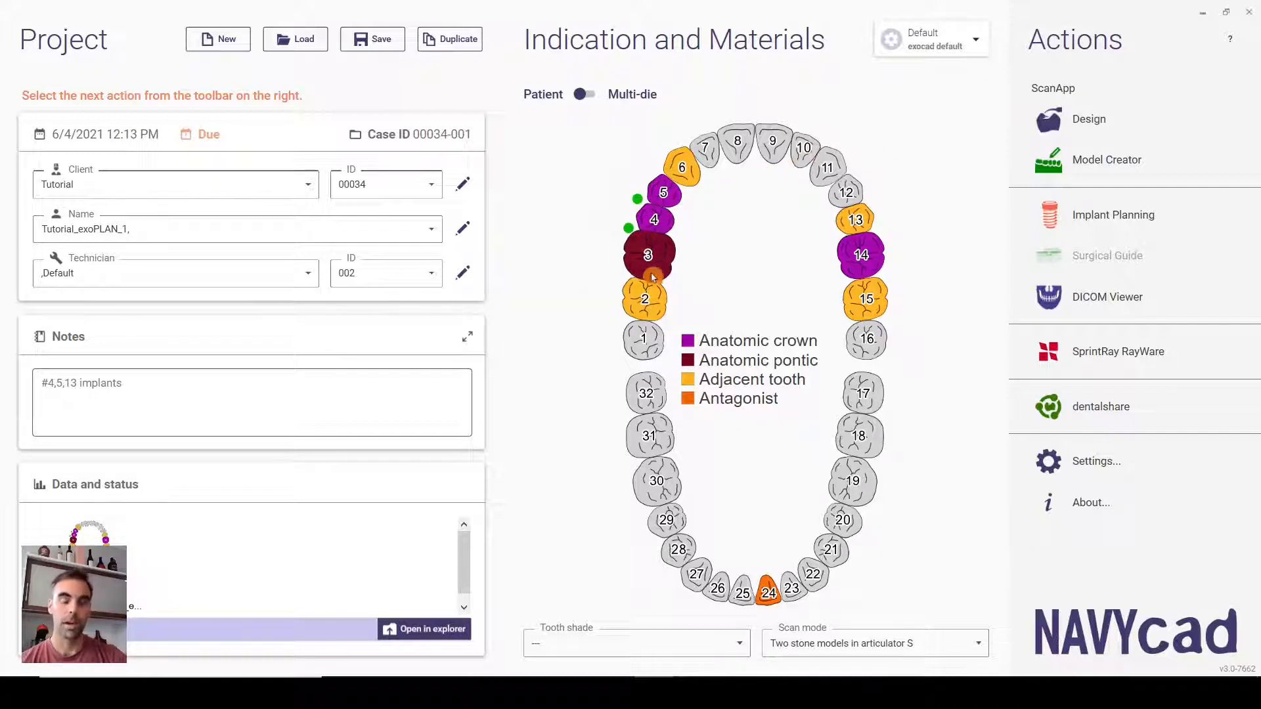
{"action": "mouse_move", "coordinate": [648, 273]}
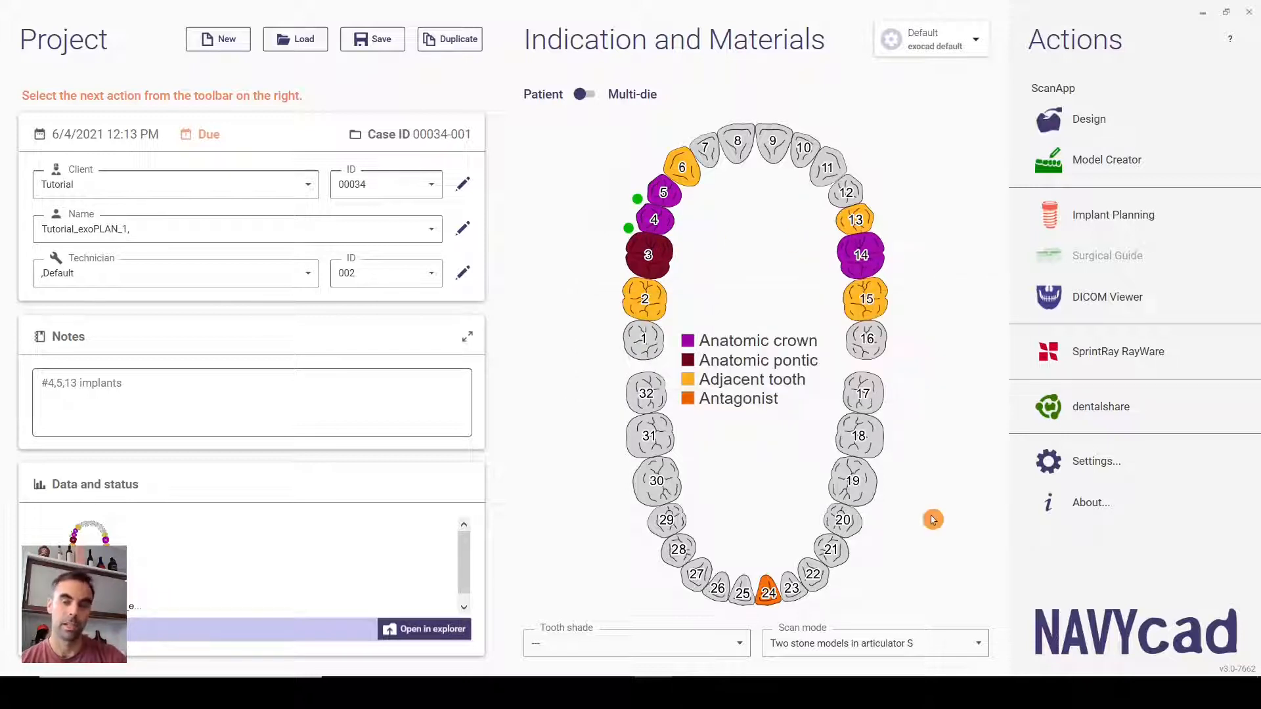
{"action": "mouse_move", "coordinate": [767, 695]}
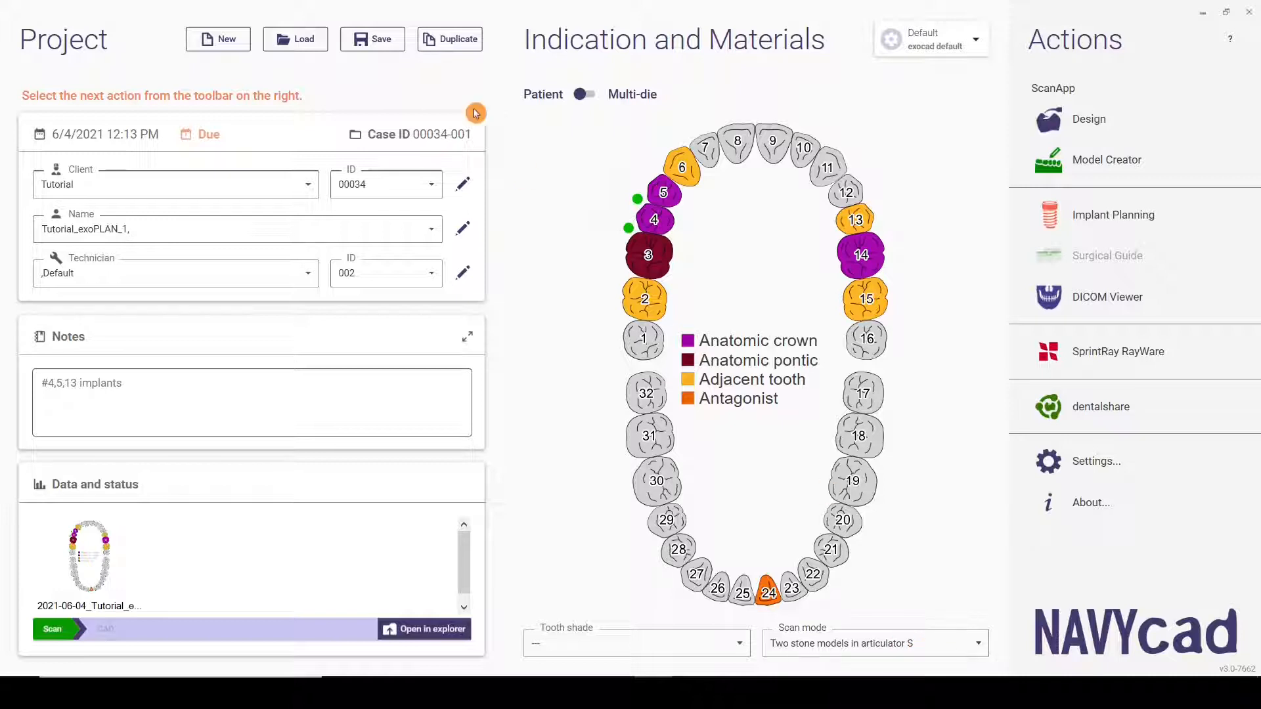
Step: Start implant planning for the project and load the LowerJaw scan as the lower jaw antagonist
{"action": "left_click", "coordinate": [391, 582]}
{"action": "left_click", "coordinate": [1138, 218]}
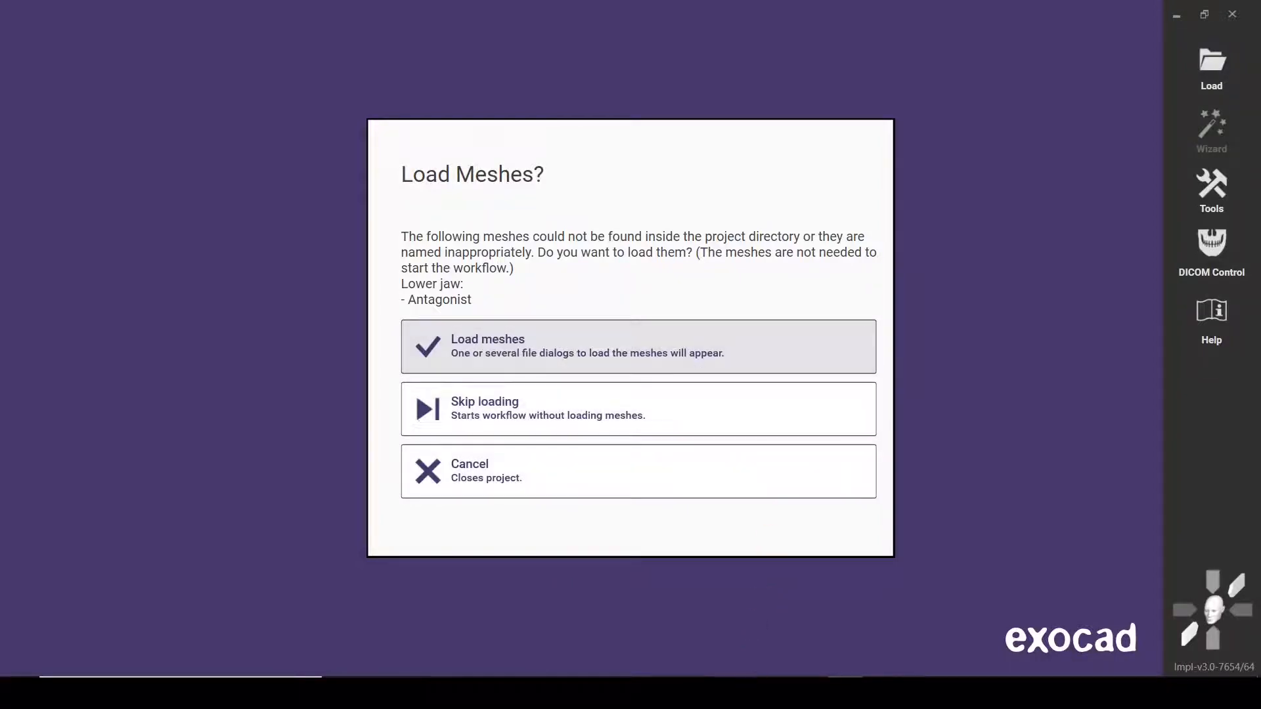
{"action": "left_click", "coordinate": [653, 335]}
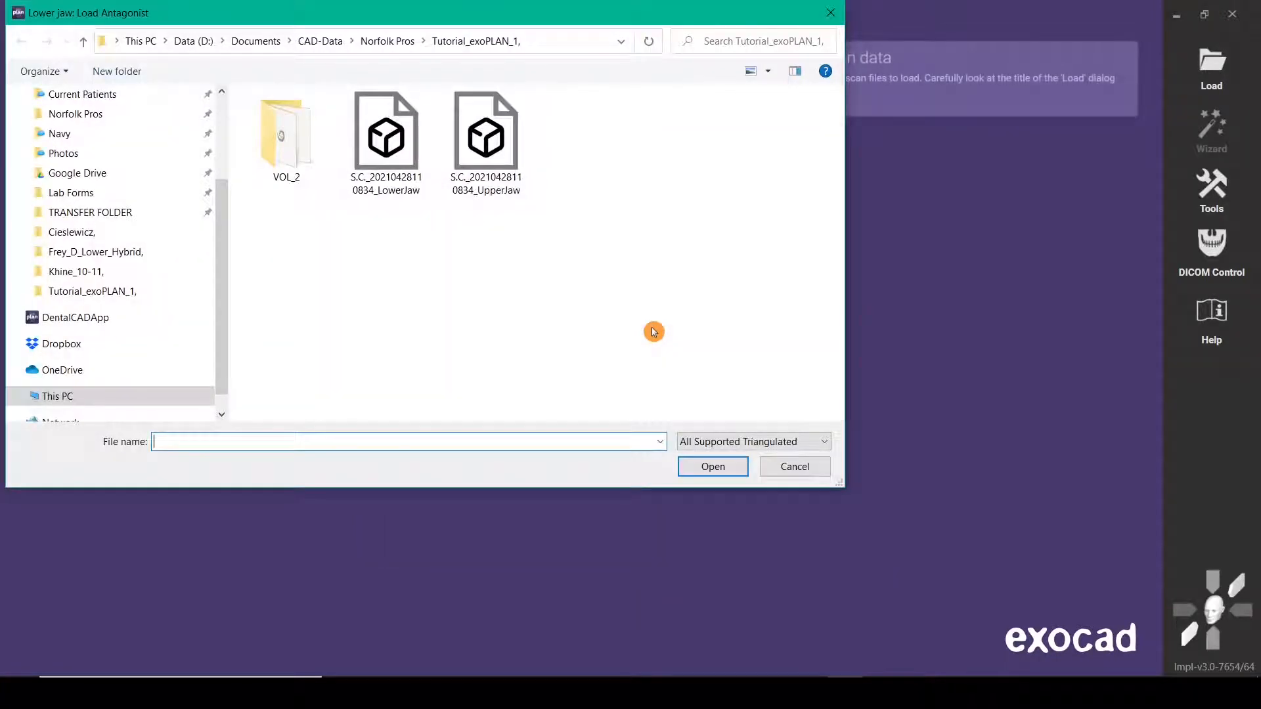
{"action": "double_click", "coordinate": [362, 125]}
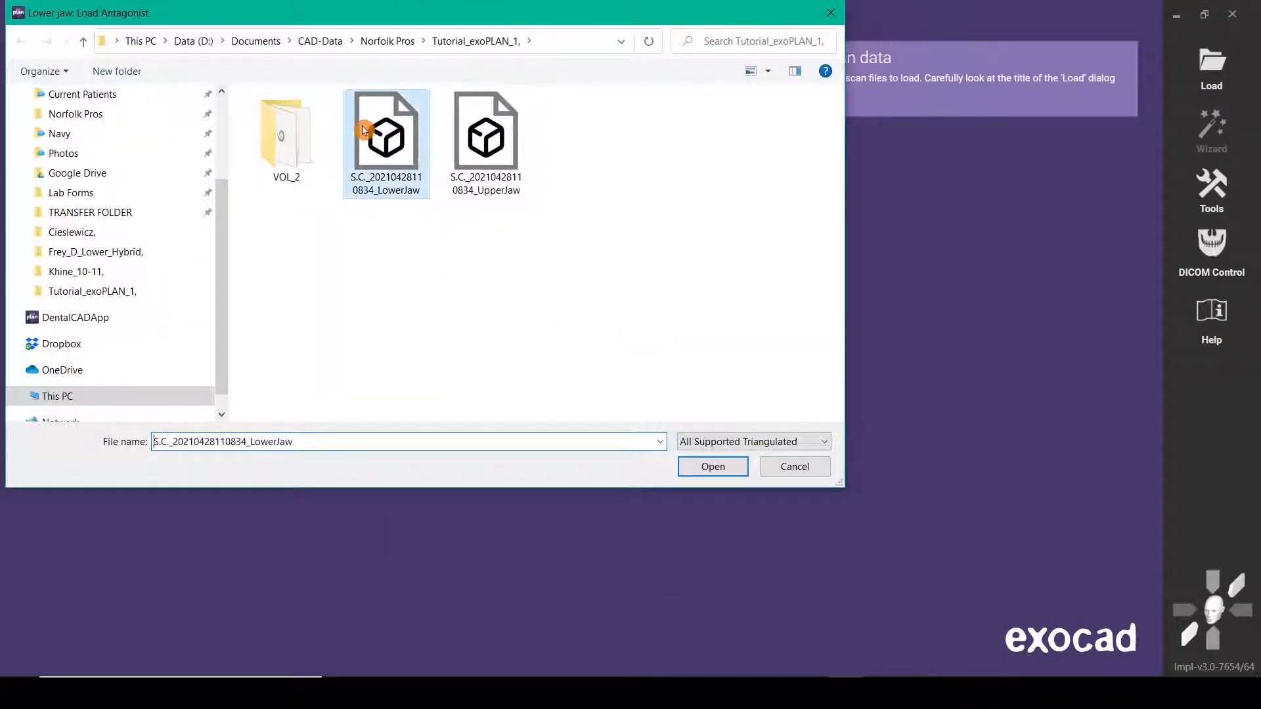
{"action": "left_click", "coordinate": [365, 130]}
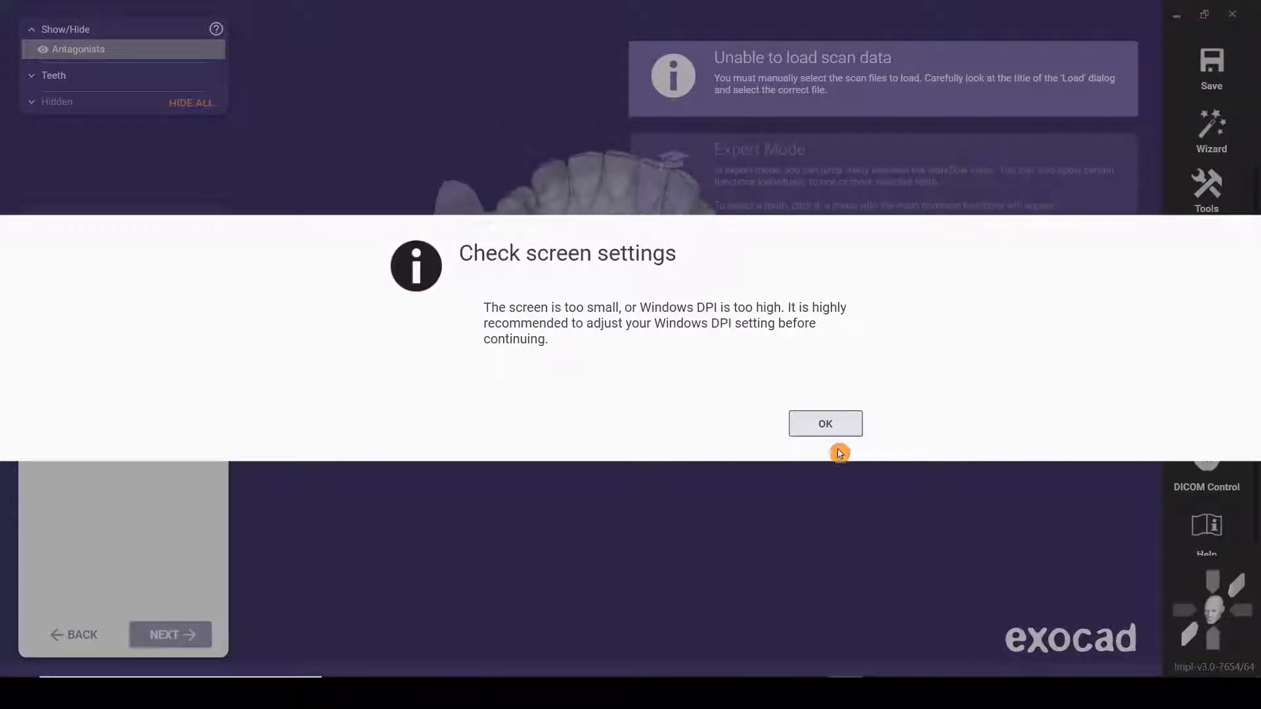
{"action": "left_click", "coordinate": [838, 428]}
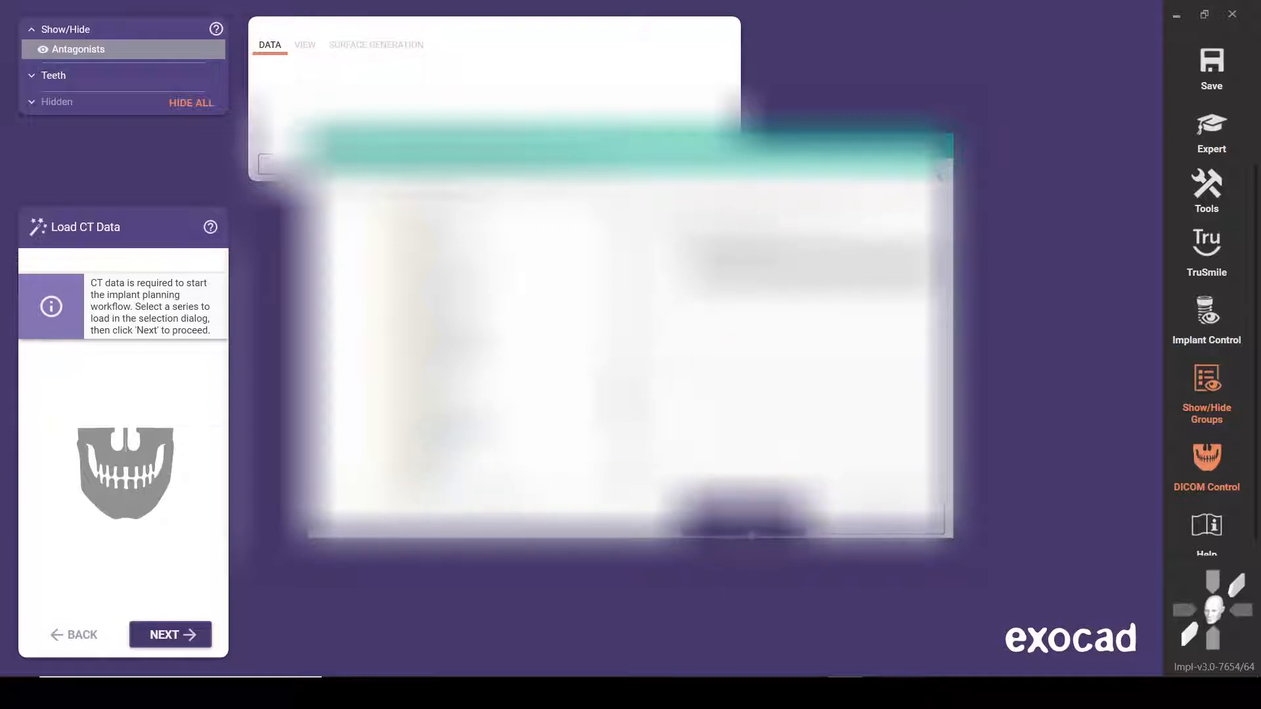
Step: Load the selected CT series and raise the axial slice to upper jaw level for defining the panoramic curve
{"action": "left_click", "coordinate": [746, 523]}
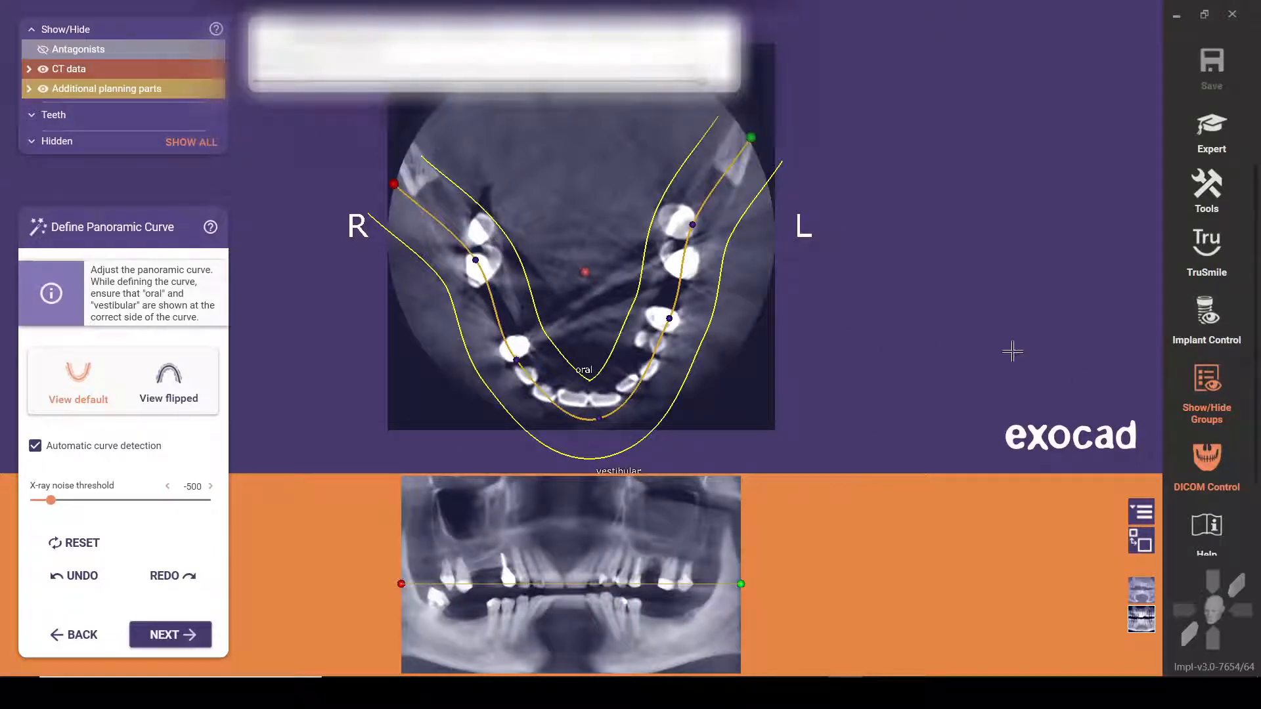
{"action": "left_click", "coordinate": [1207, 393]}
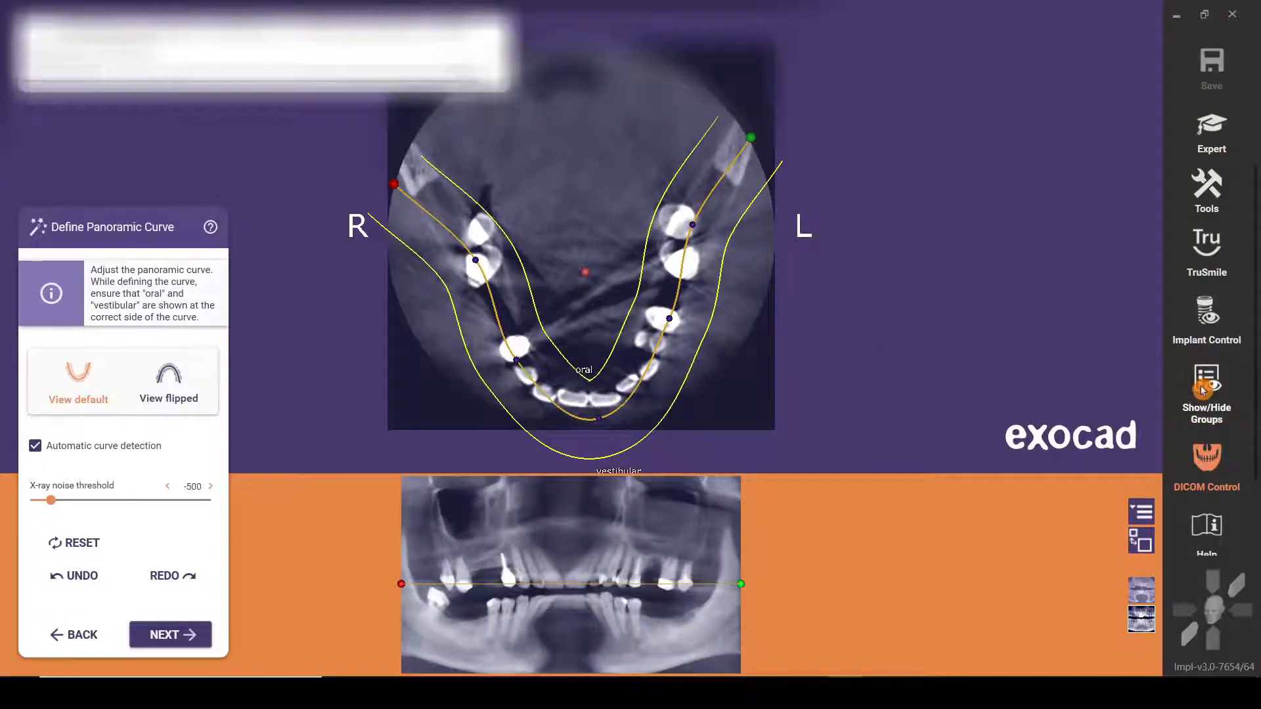
{"action": "scroll", "coordinate": [844, 315], "scroll_direction": "up", "scroll_amount": 5}
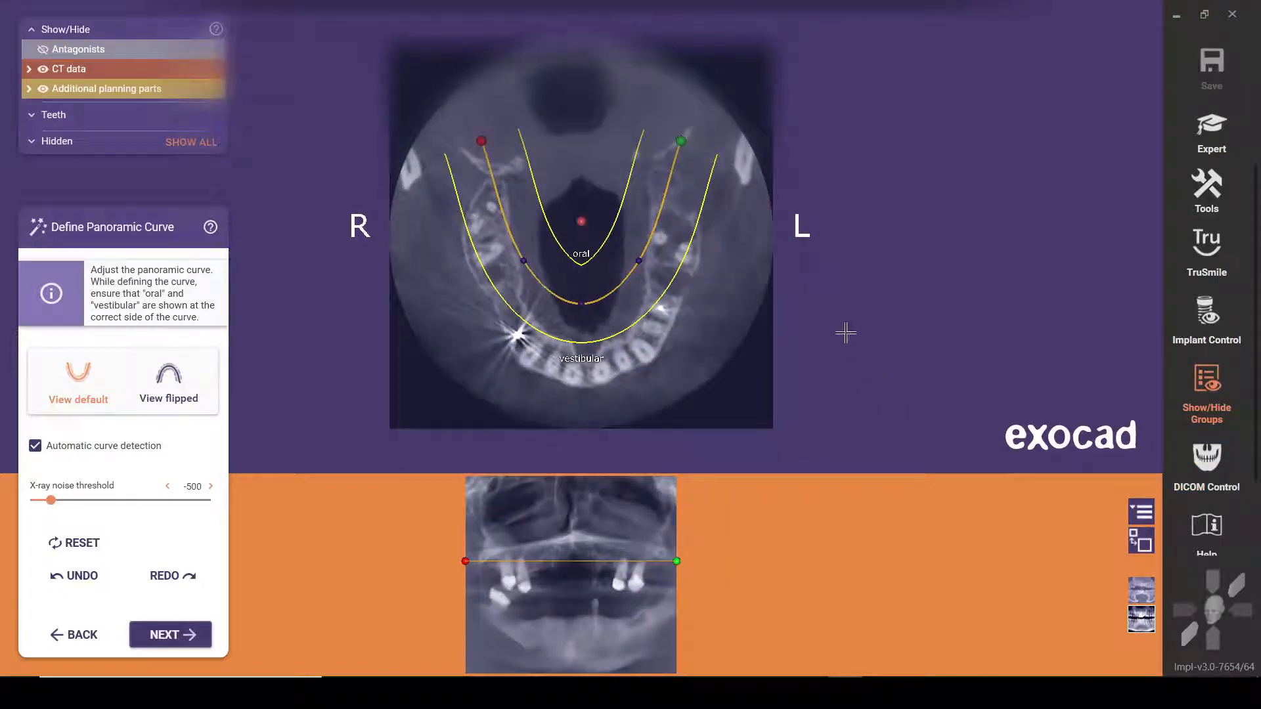
{"action": "scroll", "coordinate": [854, 304], "scroll_direction": "up", "scroll_amount": 2}
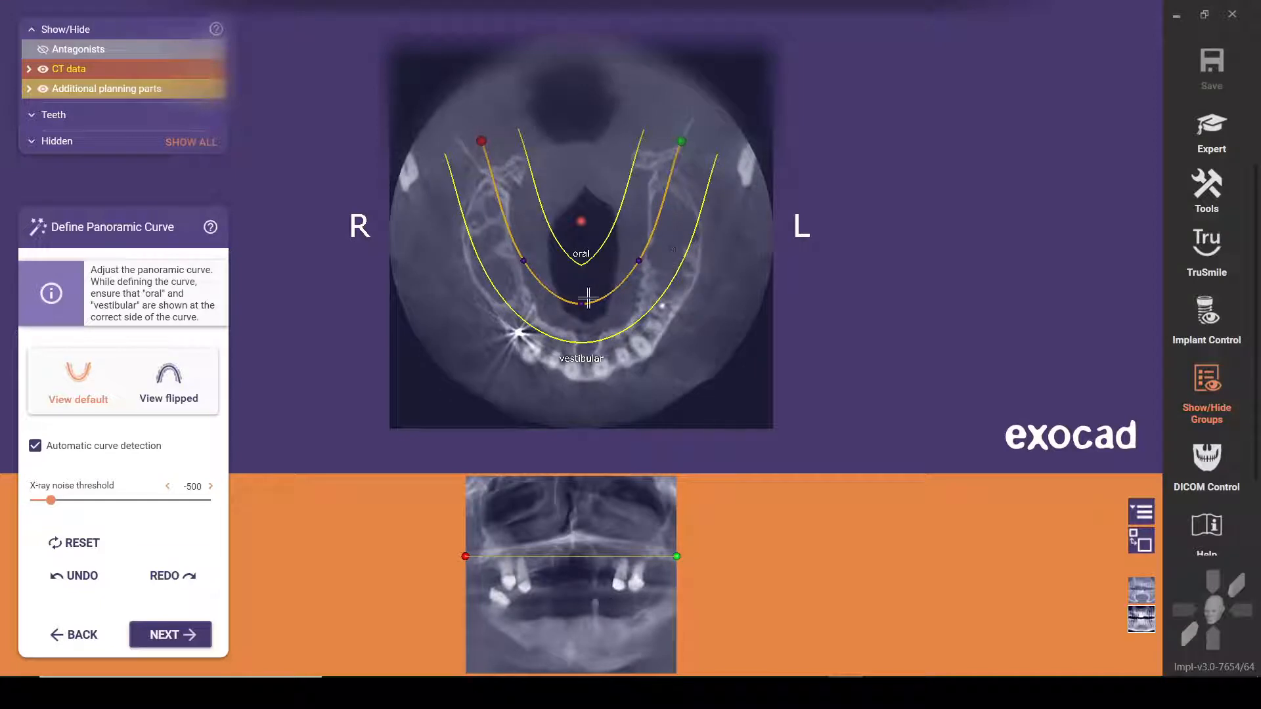
Step: Shape the panoramic curve along the upper dental arch by repositioning its midpoint and ends and placing intermediate points, and accept it
{"action": "left_click_drag", "start_coordinate": [584, 304], "coordinate": [586, 366]}
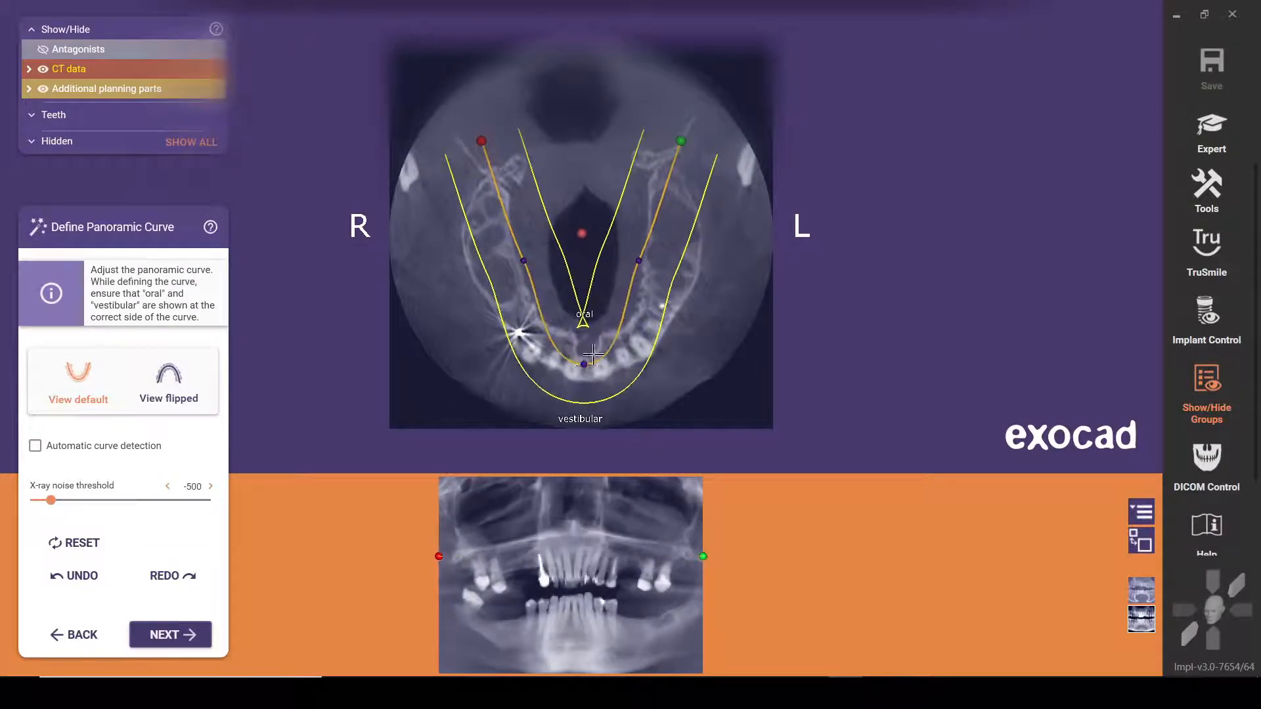
{"action": "left_click_drag", "start_coordinate": [639, 262], "coordinate": [642, 338]}
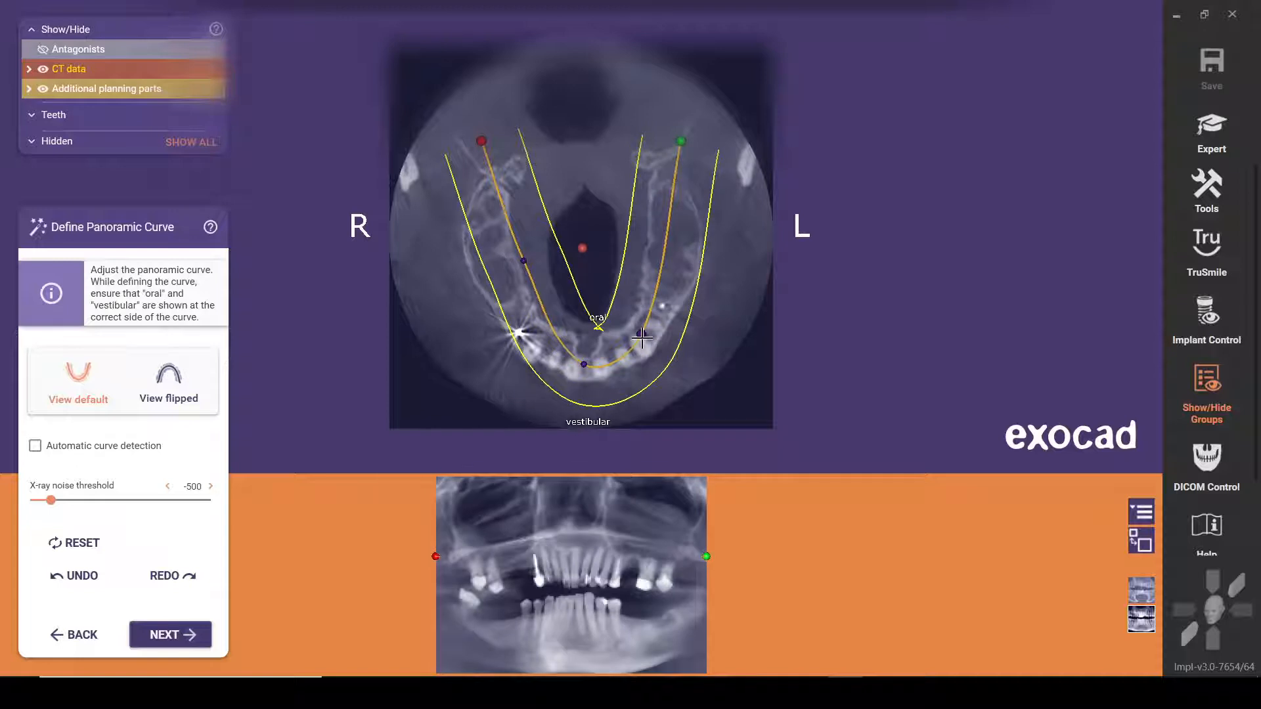
{"action": "left_click_drag", "start_coordinate": [665, 243], "coordinate": [668, 278]}
{"action": "left_click_drag", "start_coordinate": [681, 143], "coordinate": [674, 184]}
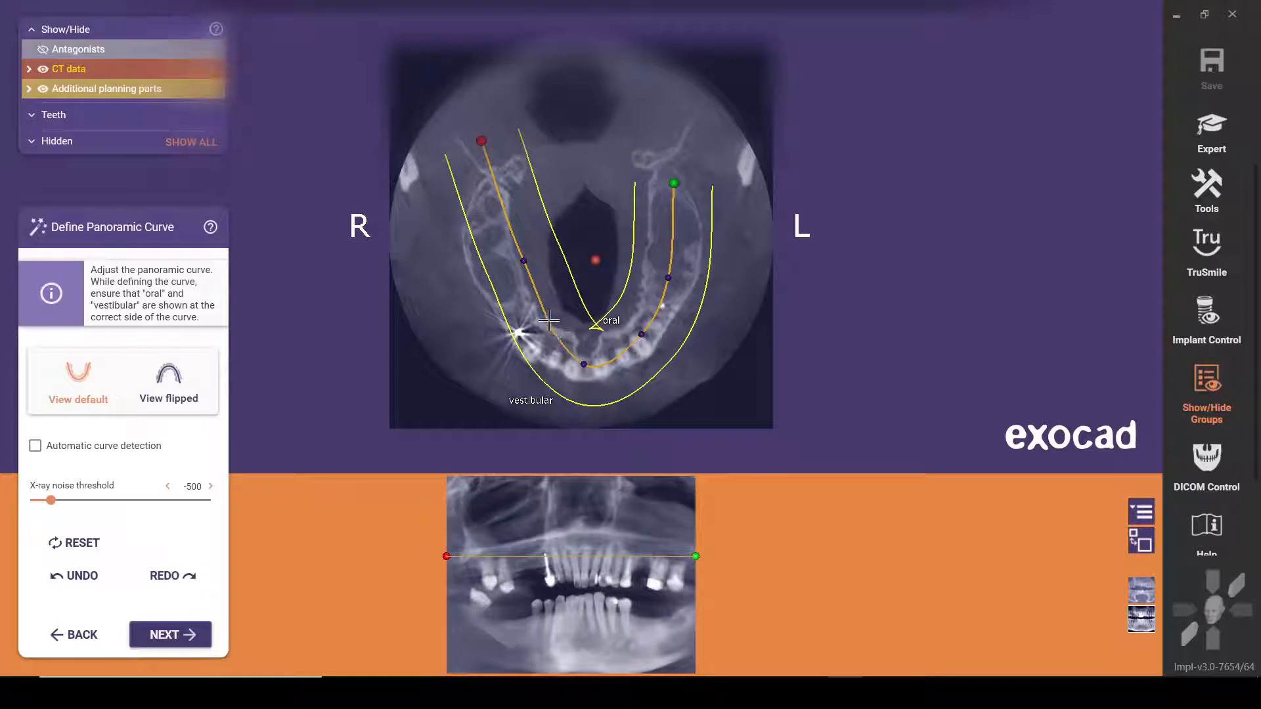
{"action": "left_click_drag", "start_coordinate": [549, 320], "coordinate": [511, 301]}
{"action": "left_click_drag", "start_coordinate": [481, 142], "coordinate": [491, 191]}
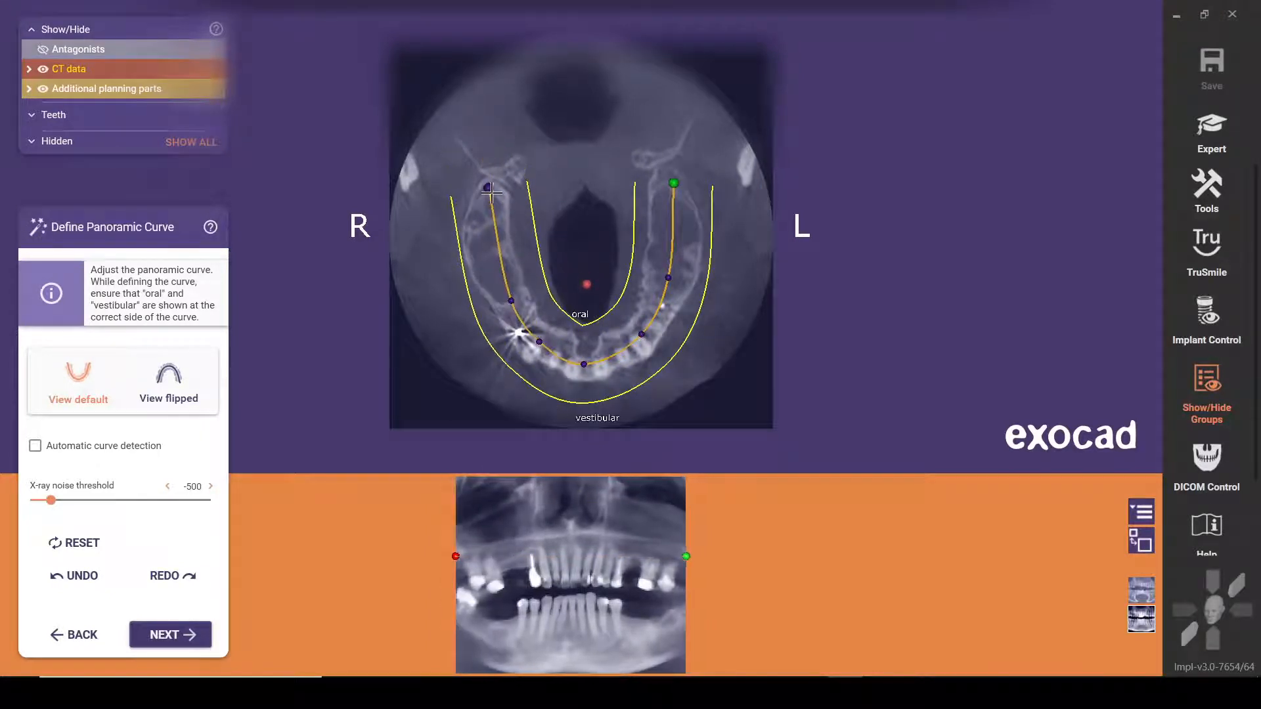
{"action": "left_click_drag", "start_coordinate": [499, 263], "coordinate": [510, 307]}
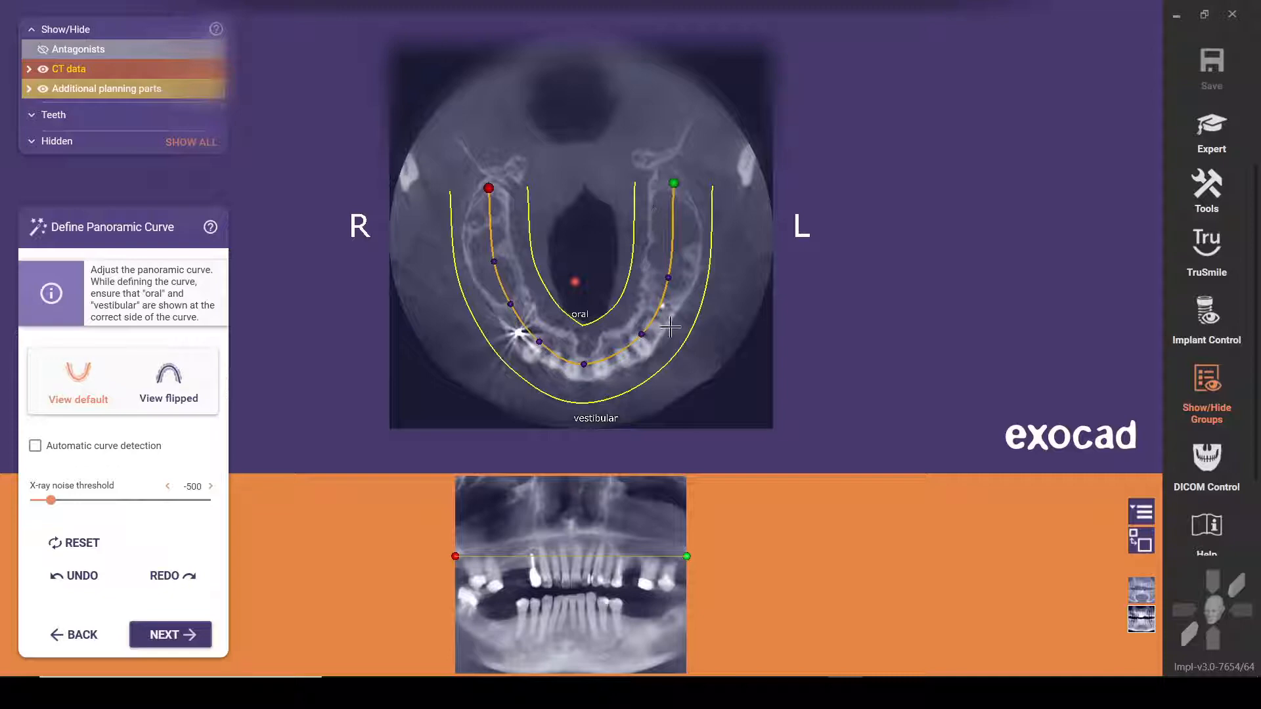
{"action": "left_click", "coordinate": [195, 634]}
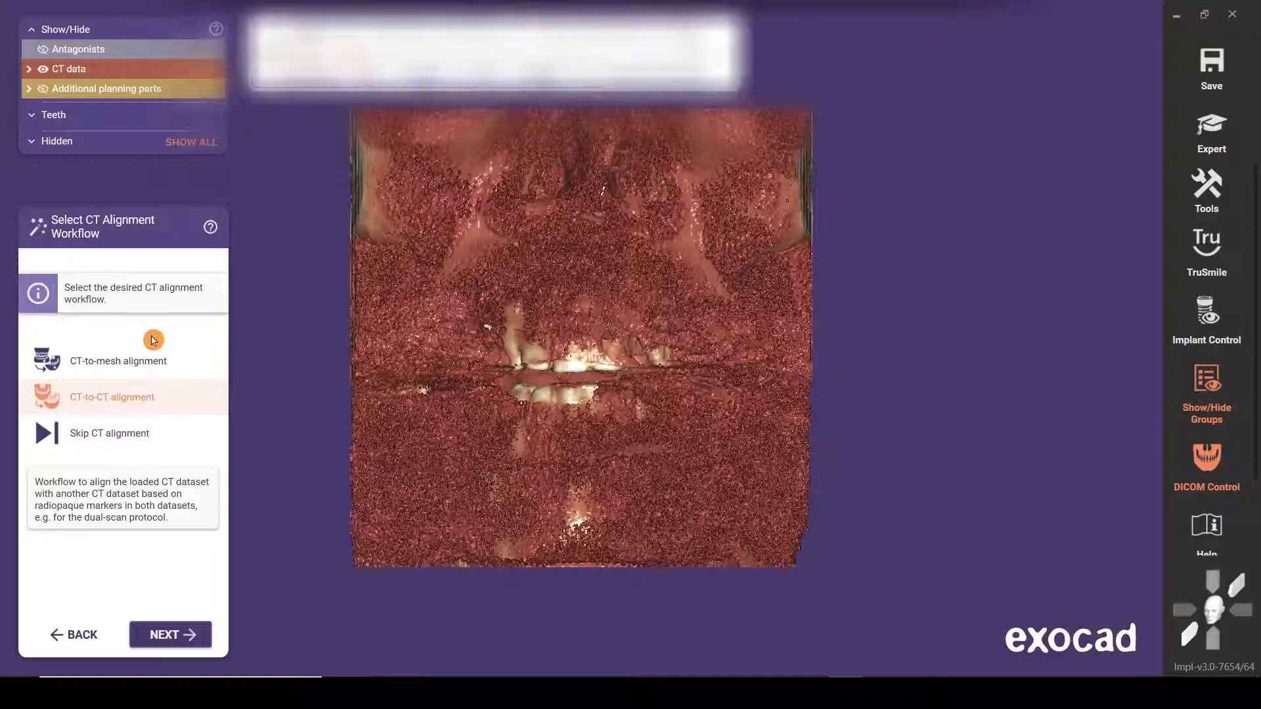
Step: Choose the CT-to-mesh alignment workflow and load the UpperJaw scan as the alignment mesh
{"action": "left_click", "coordinate": [151, 371]}
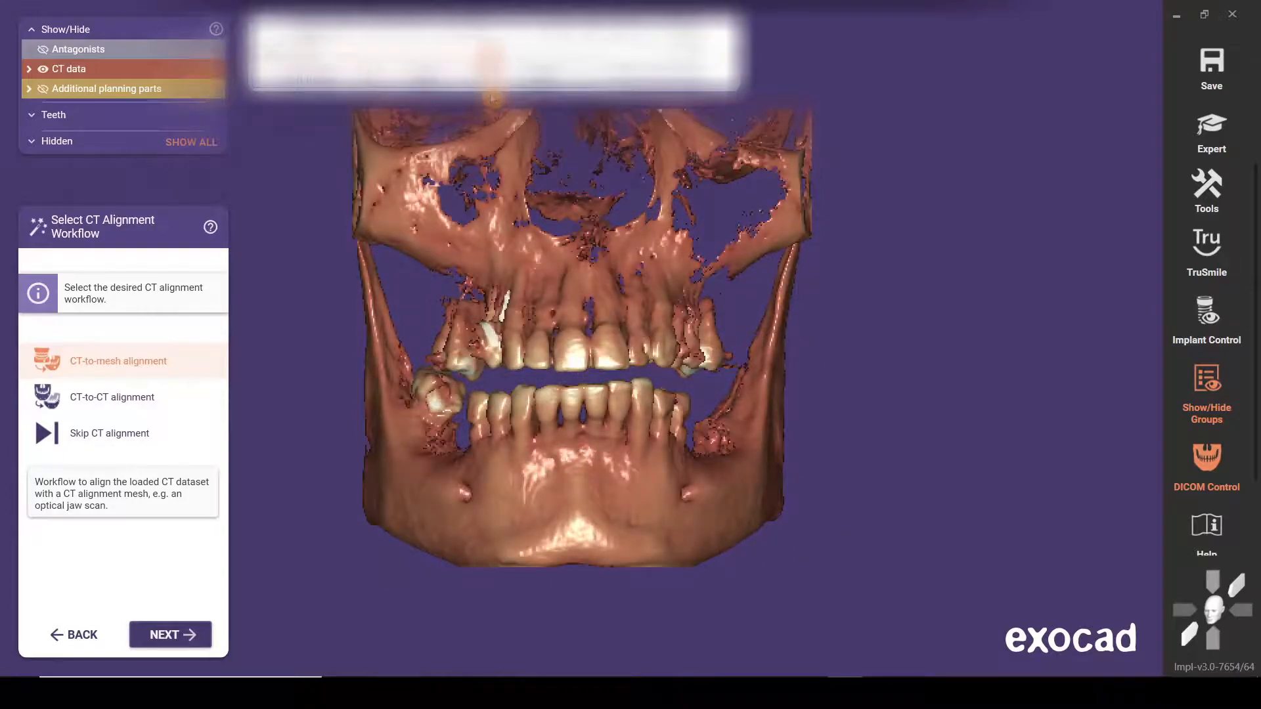
{"action": "left_click", "coordinate": [172, 634]}
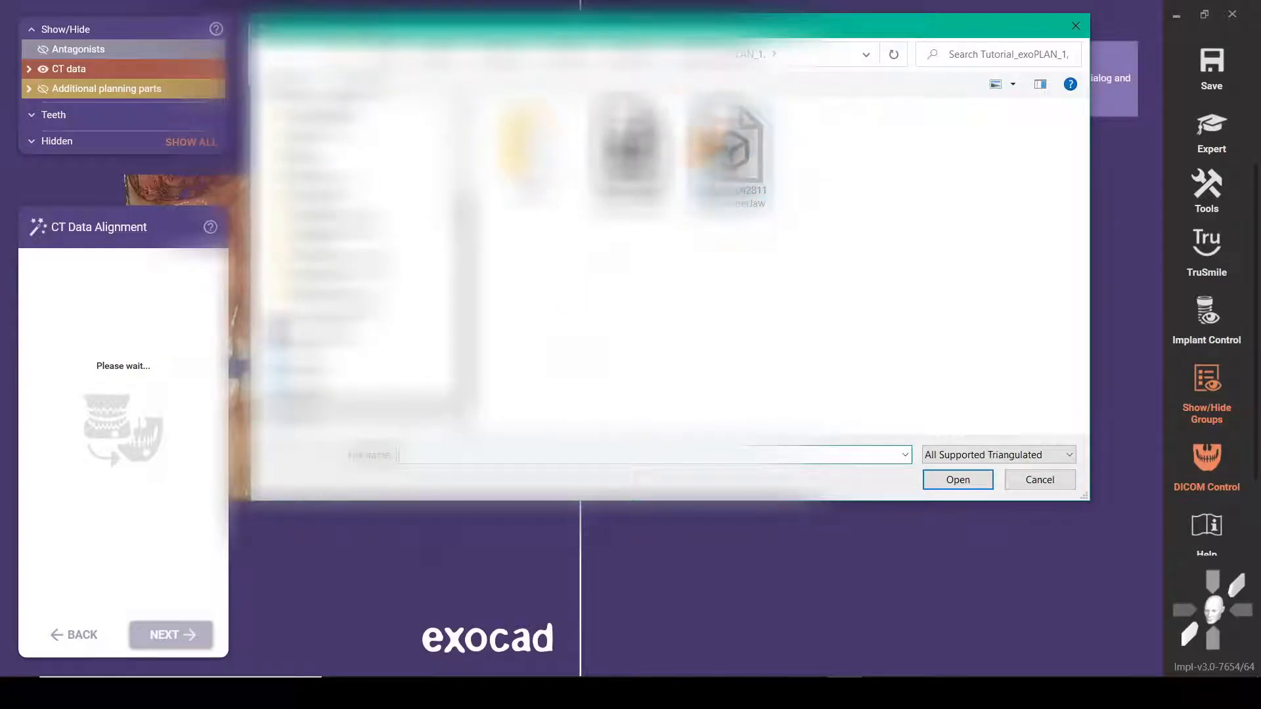
{"action": "double_click", "coordinate": [706, 149]}
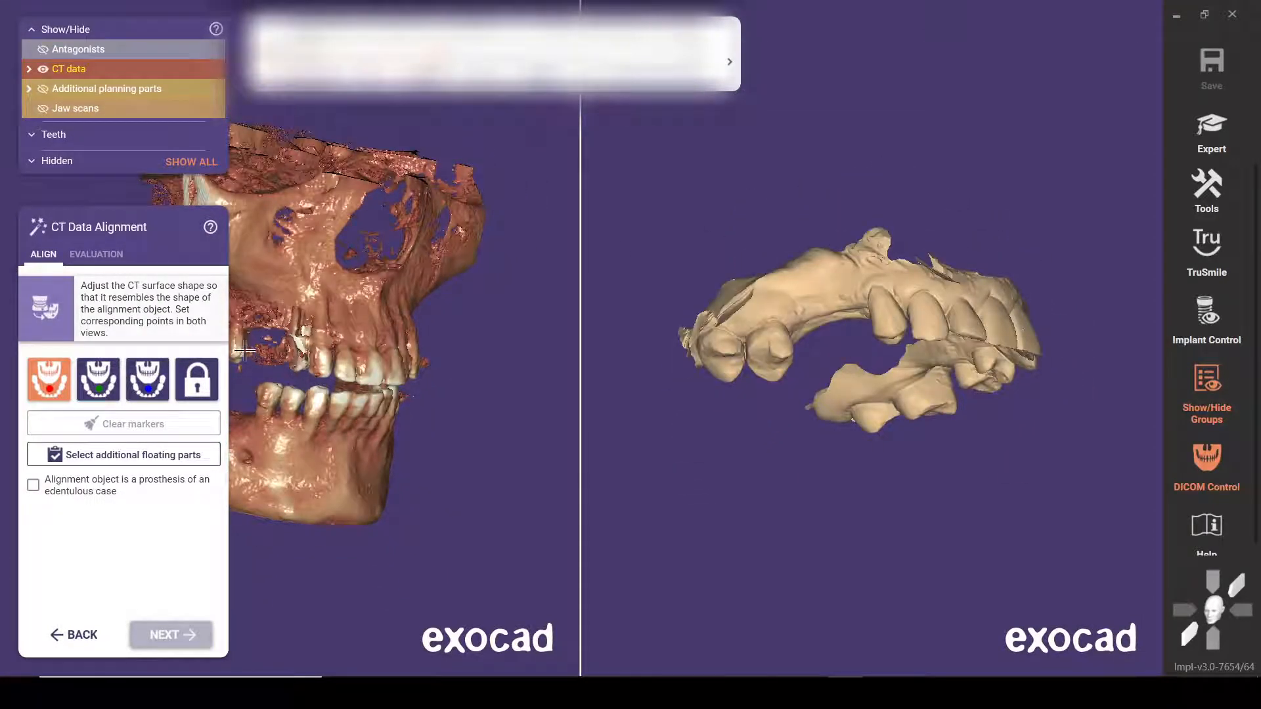
Step: Place matching red markers on the upper right molar and green markers on an upper right front tooth in the CT and scan
{"action": "scroll", "coordinate": [244, 352], "scroll_direction": "up", "scroll_amount": 5}
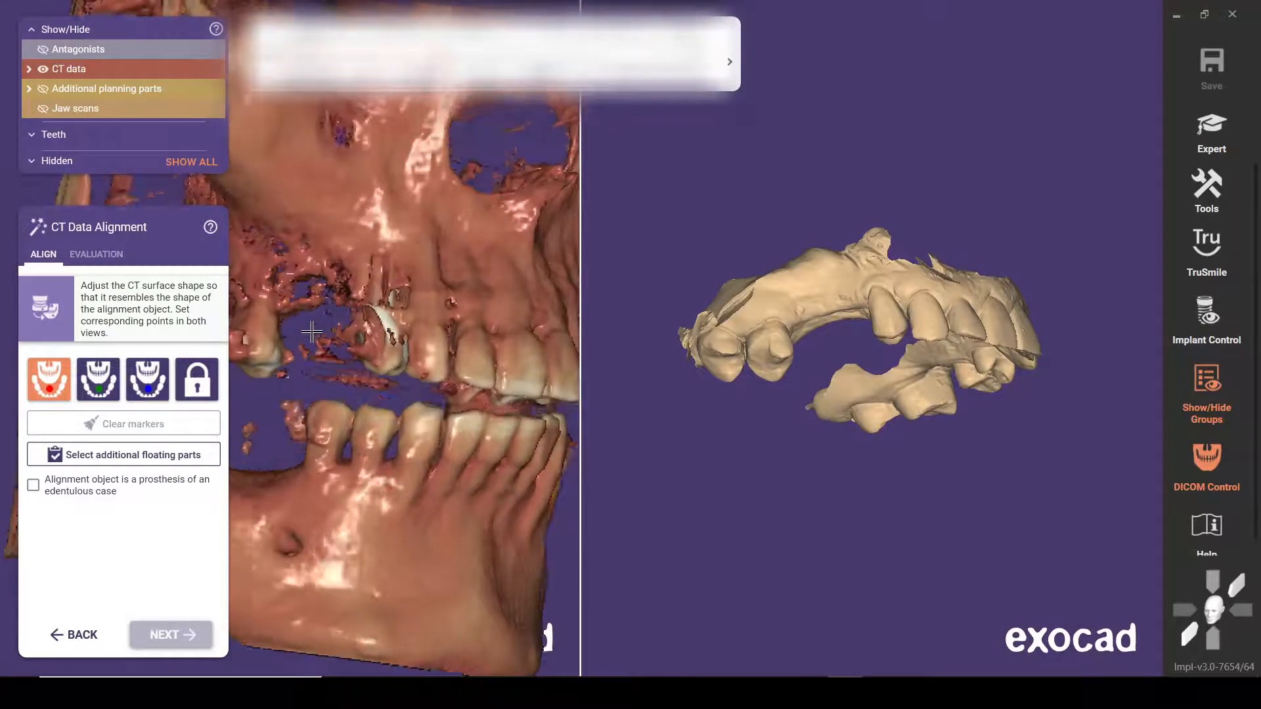
{"action": "left_click", "coordinate": [264, 351]}
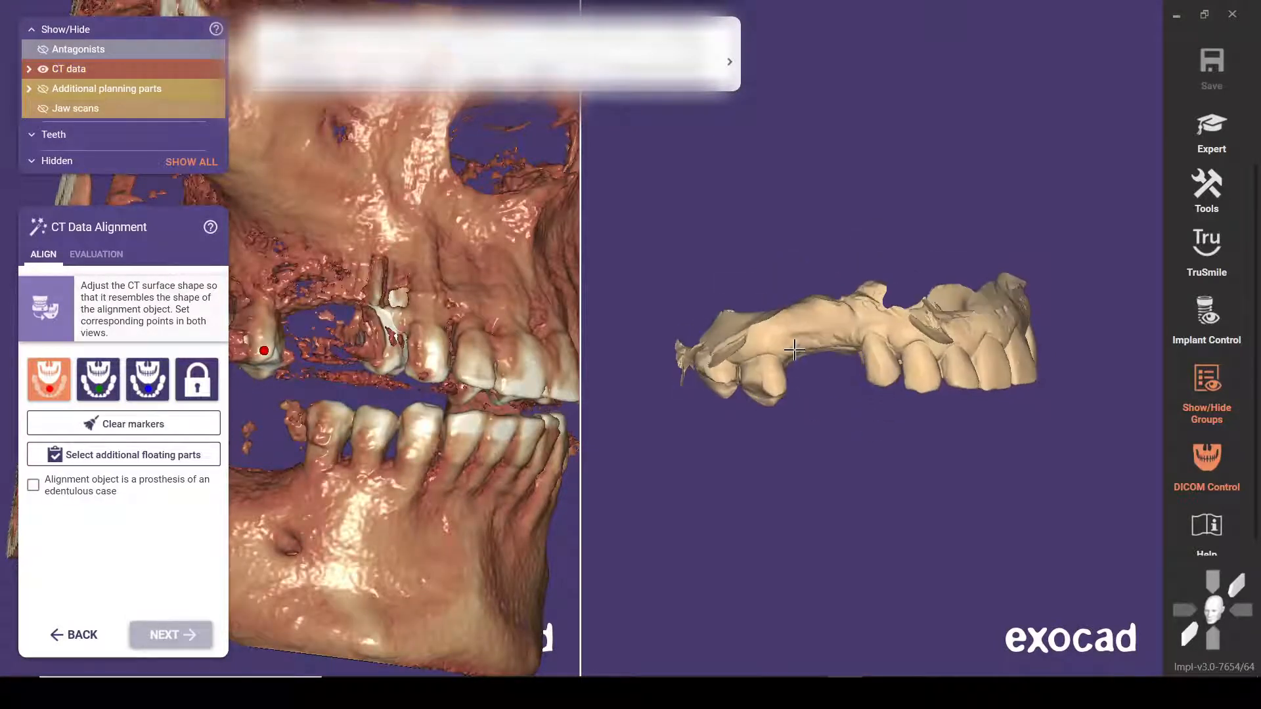
{"action": "left_click", "coordinate": [772, 388]}
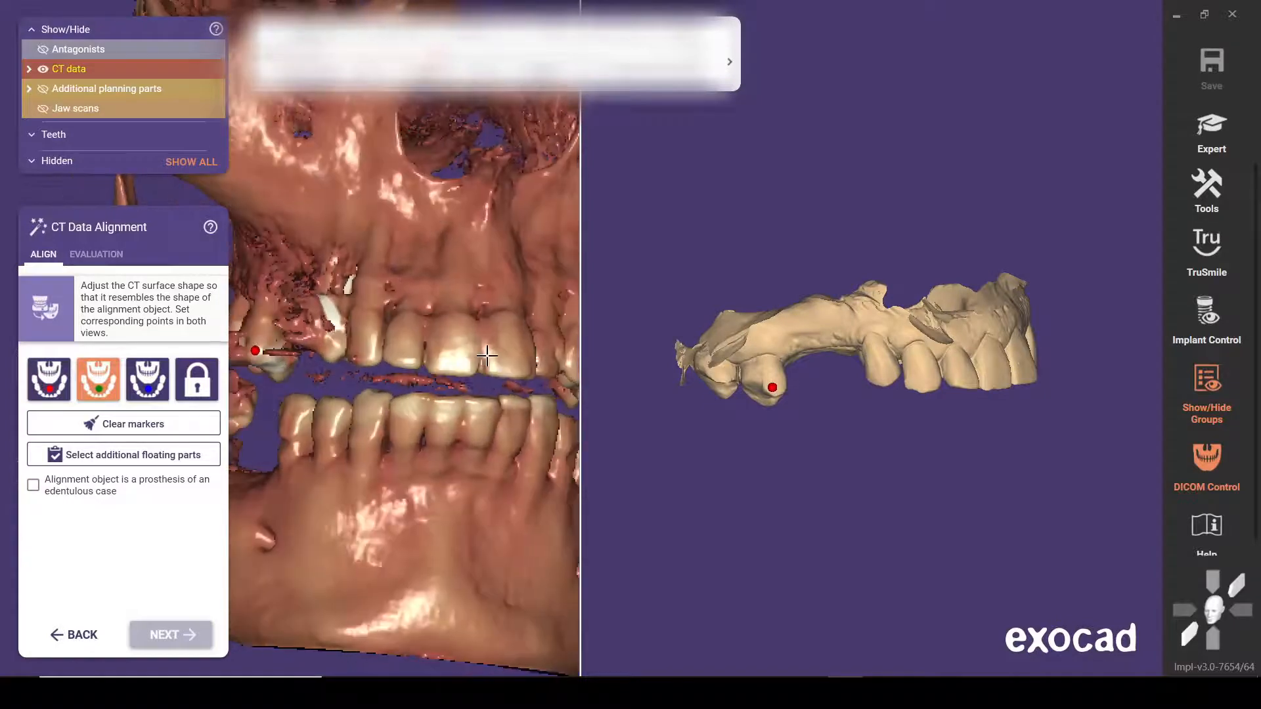
{"action": "left_click", "coordinate": [414, 356]}
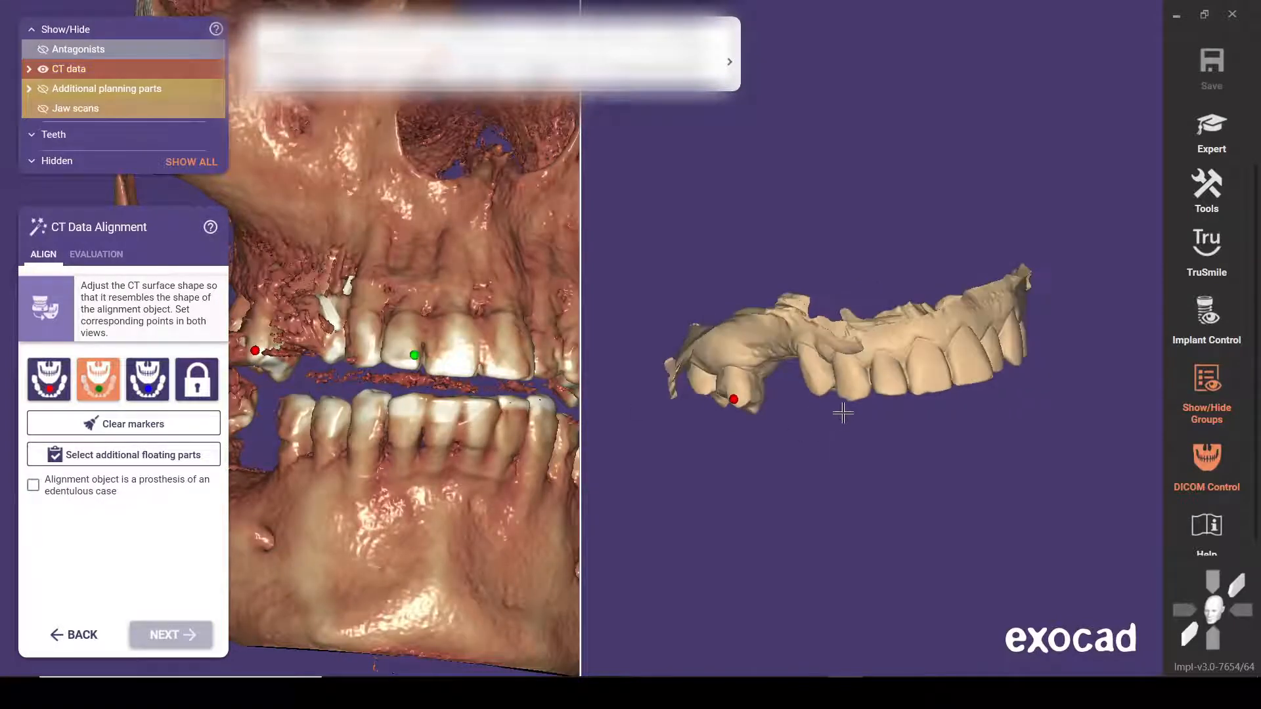
{"action": "left_click", "coordinate": [866, 385]}
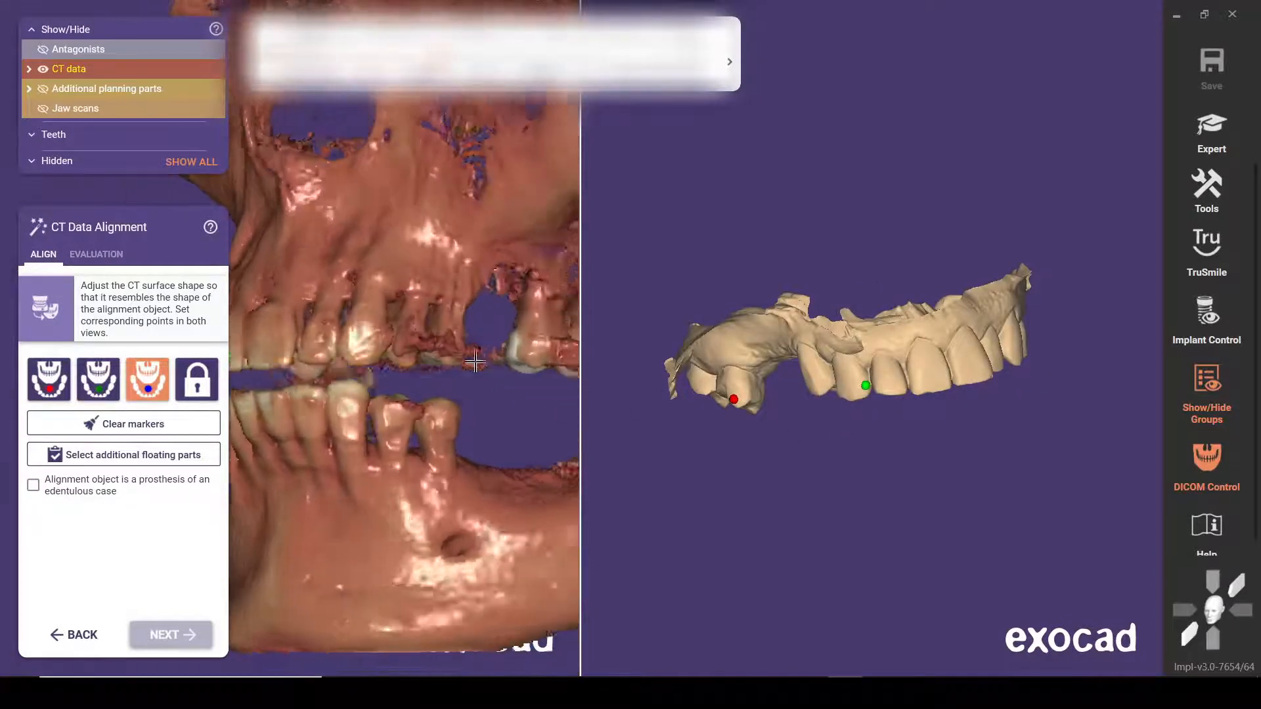
Step: Place matching blue markers on the upper left premolar beside the gap in the CT surface and the jaw scan
{"action": "left_click", "coordinate": [475, 362]}
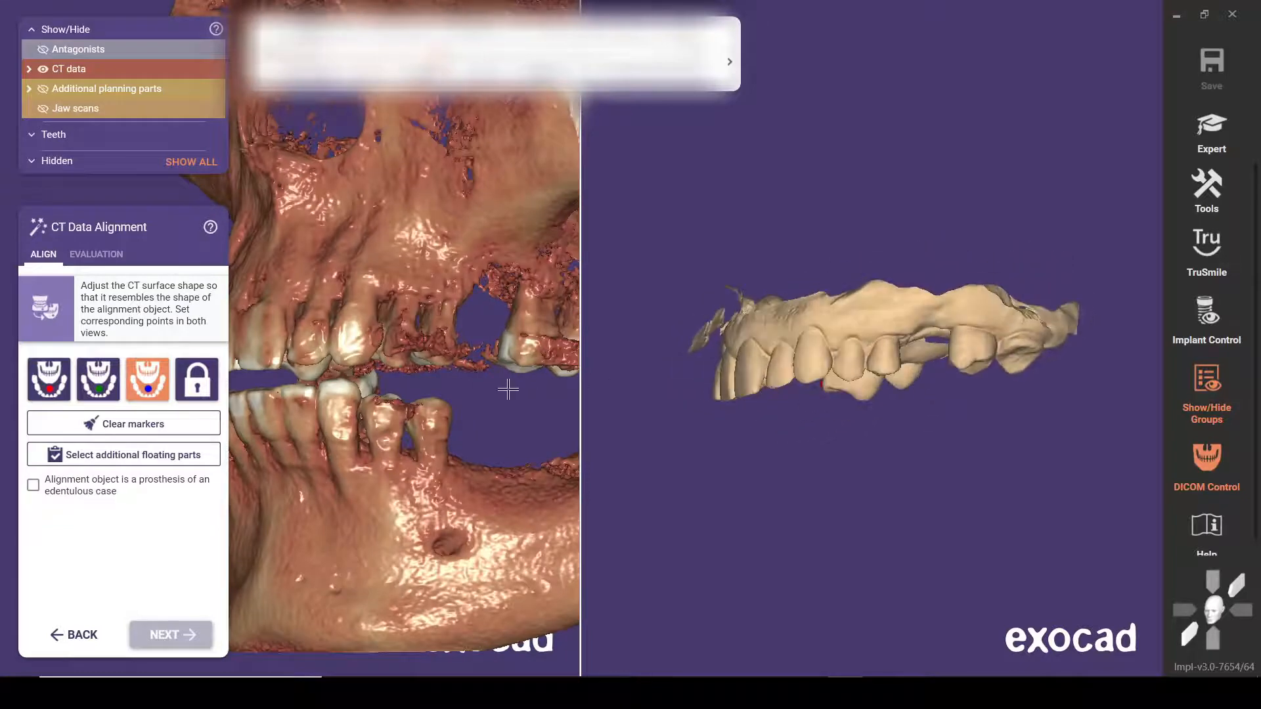
{"action": "right_click_drag", "start_coordinate": [509, 389], "coordinate": [450, 357]}
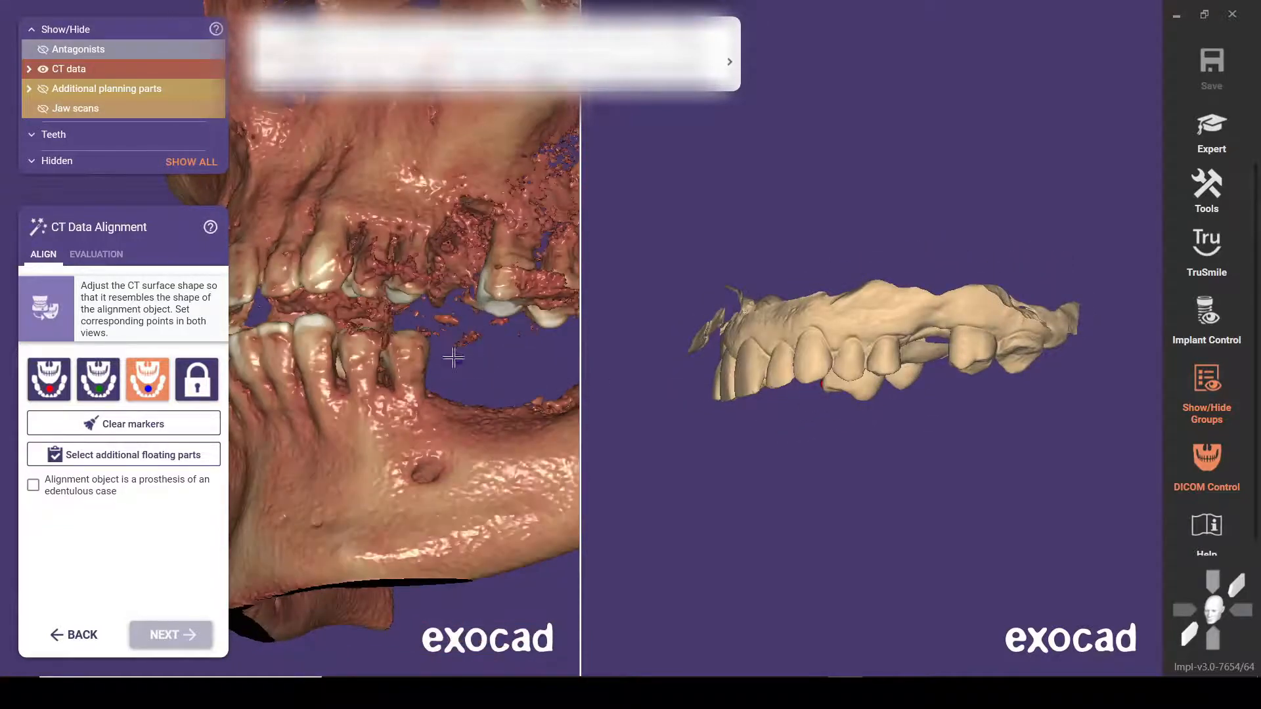
{"action": "left_click", "coordinate": [400, 301]}
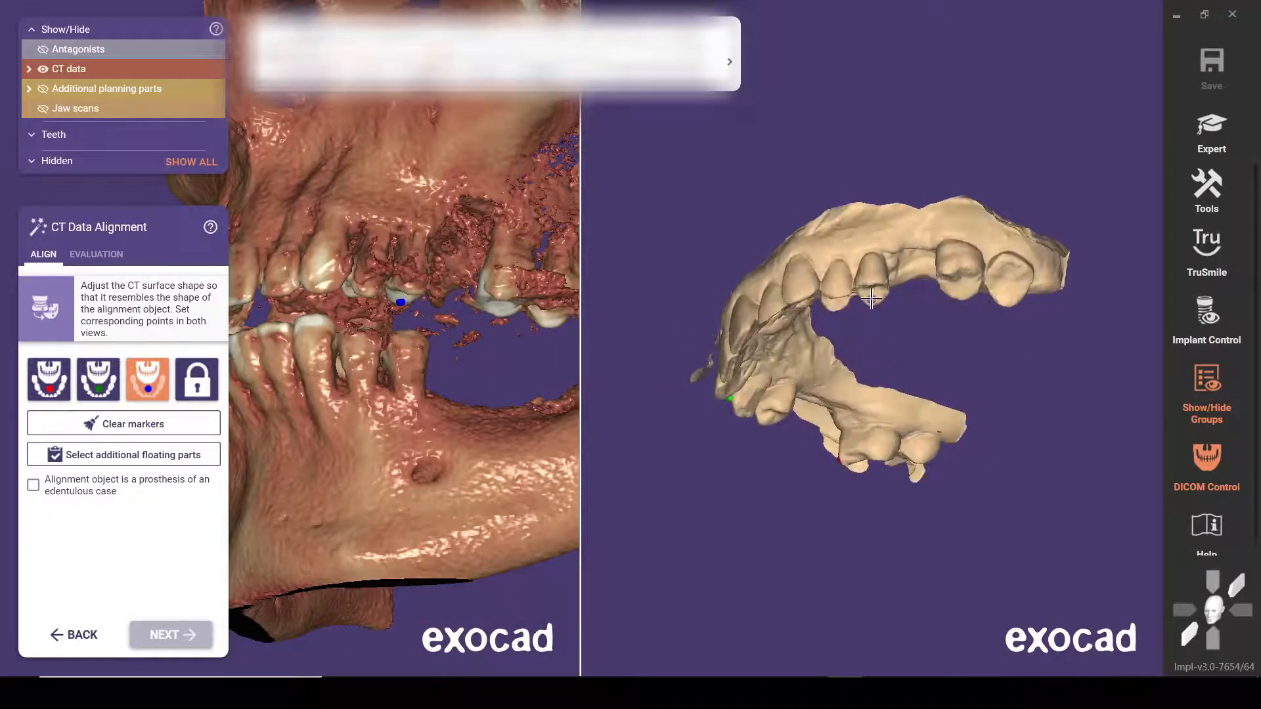
{"action": "left_click", "coordinate": [871, 298]}
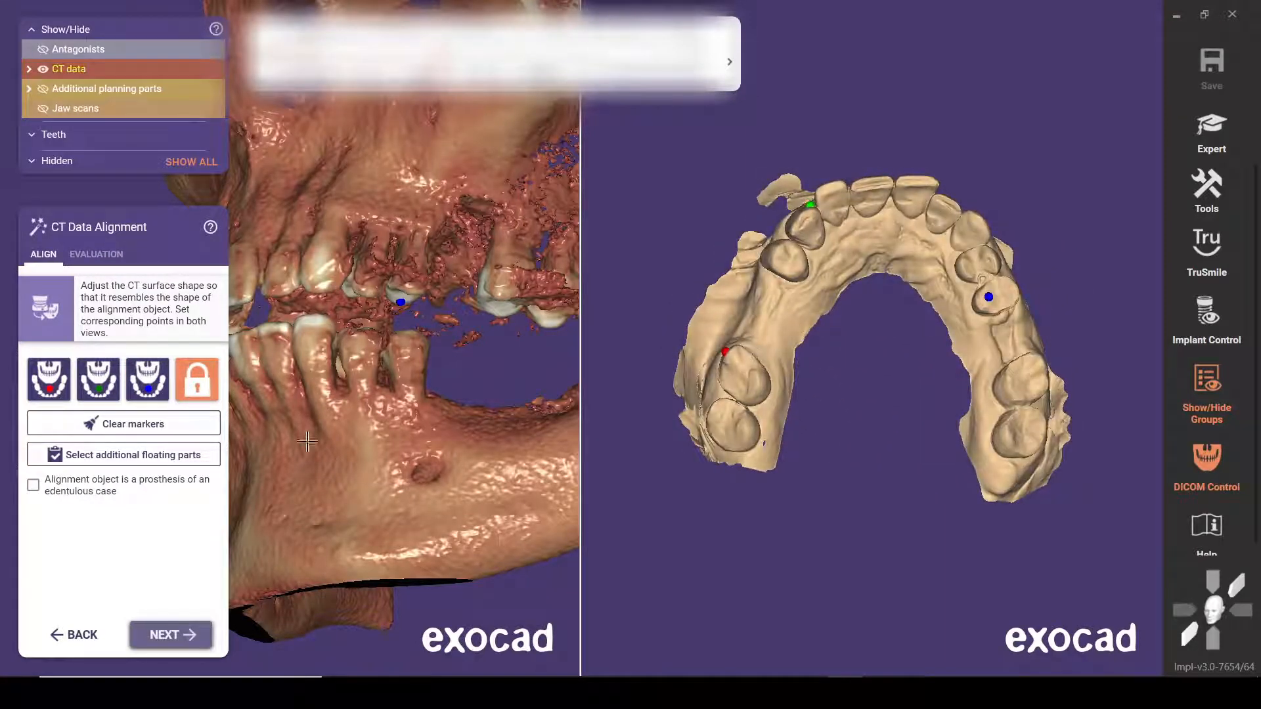
Step: Check the antagonist scan's position in the additional floating parts list, accept the list and proceed to the best-fit alignment
{"action": "left_click", "coordinate": [184, 637]}
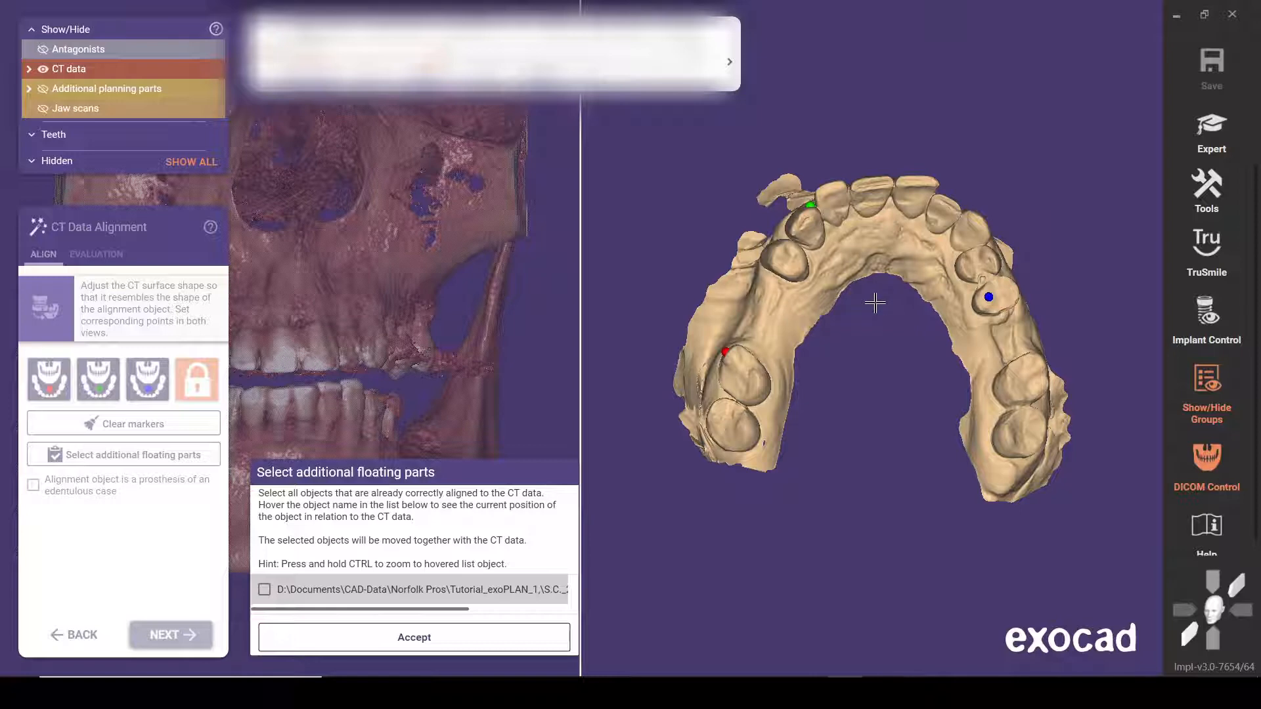
{"action": "mouse_move", "coordinate": [271, 594]}
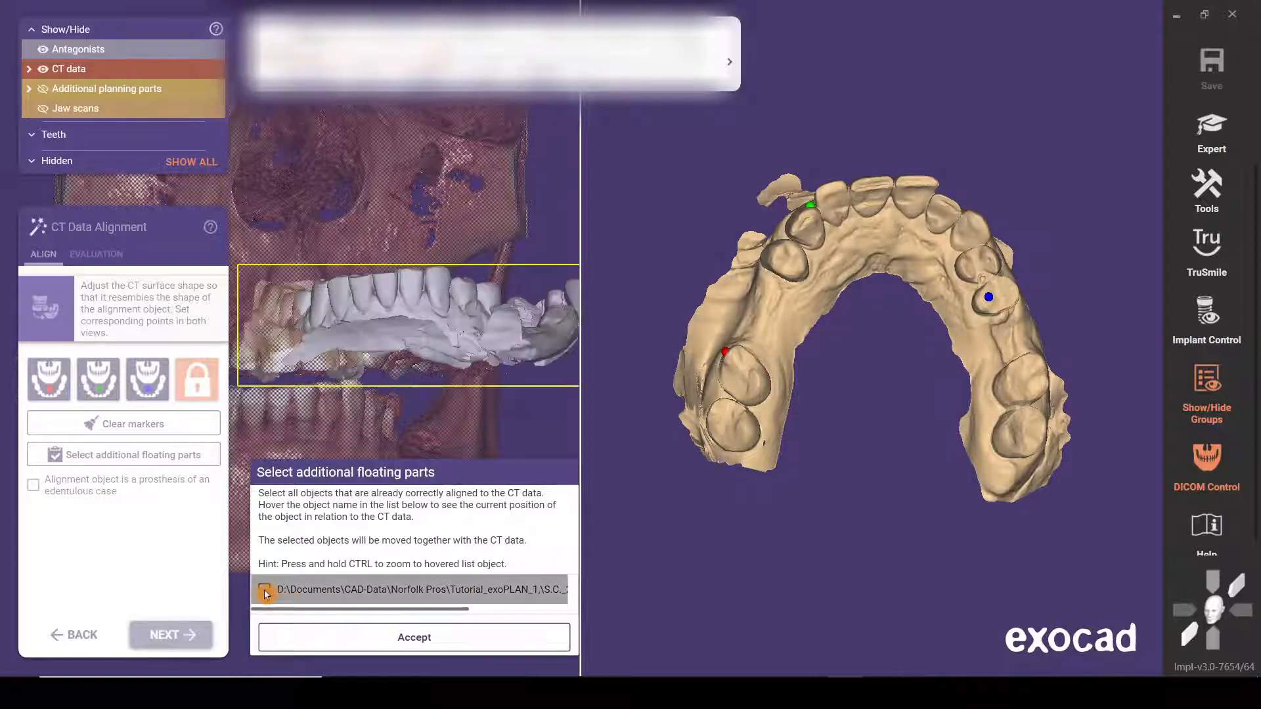
{"action": "left_click", "coordinate": [418, 638]}
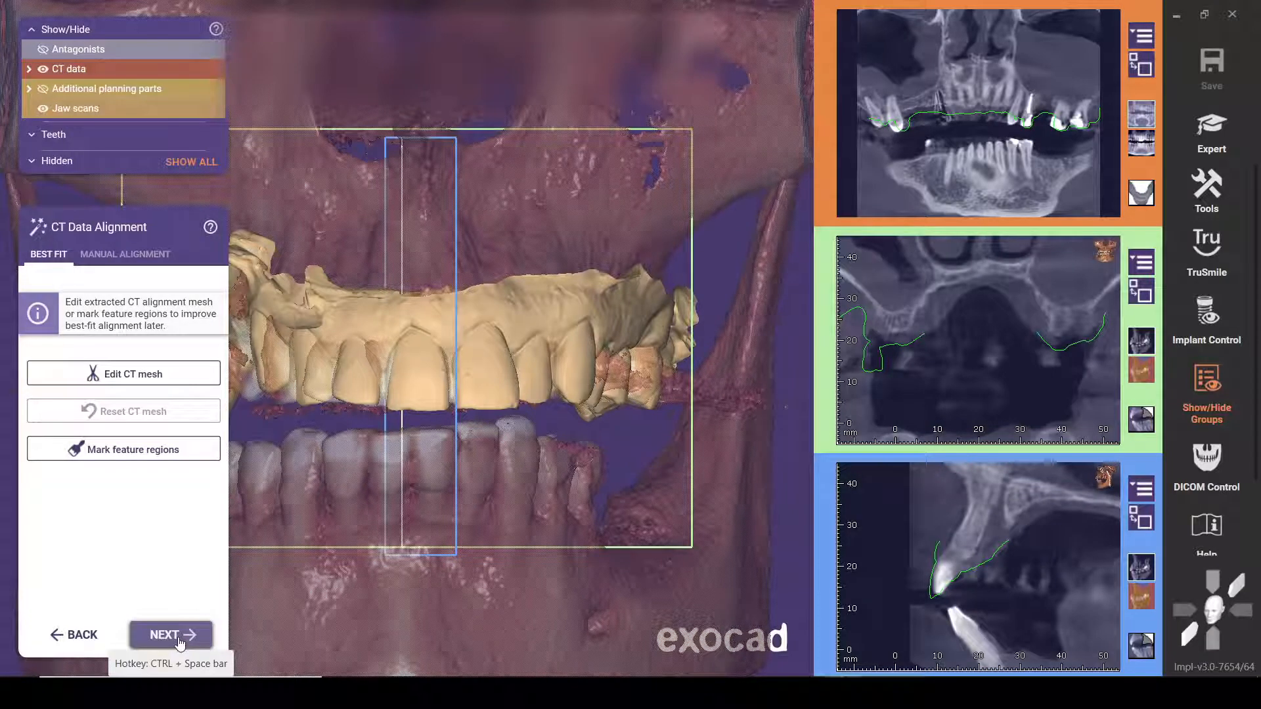
Step: Run the best-fit alignment with the CT mesh unedited and check the scan outline in the front-tooth cross-sections
{"action": "left_click", "coordinate": [179, 637]}
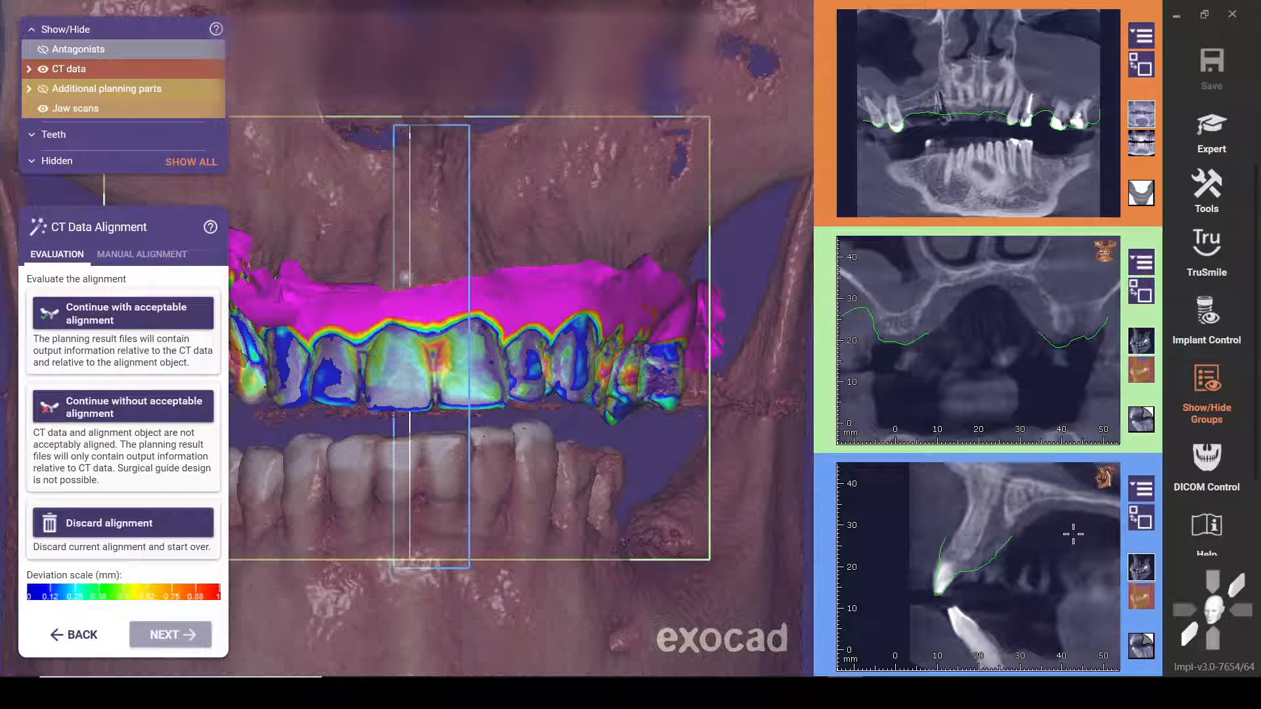
{"action": "scroll", "coordinate": [1065, 538], "scroll_direction": "down", "scroll_amount": 3}
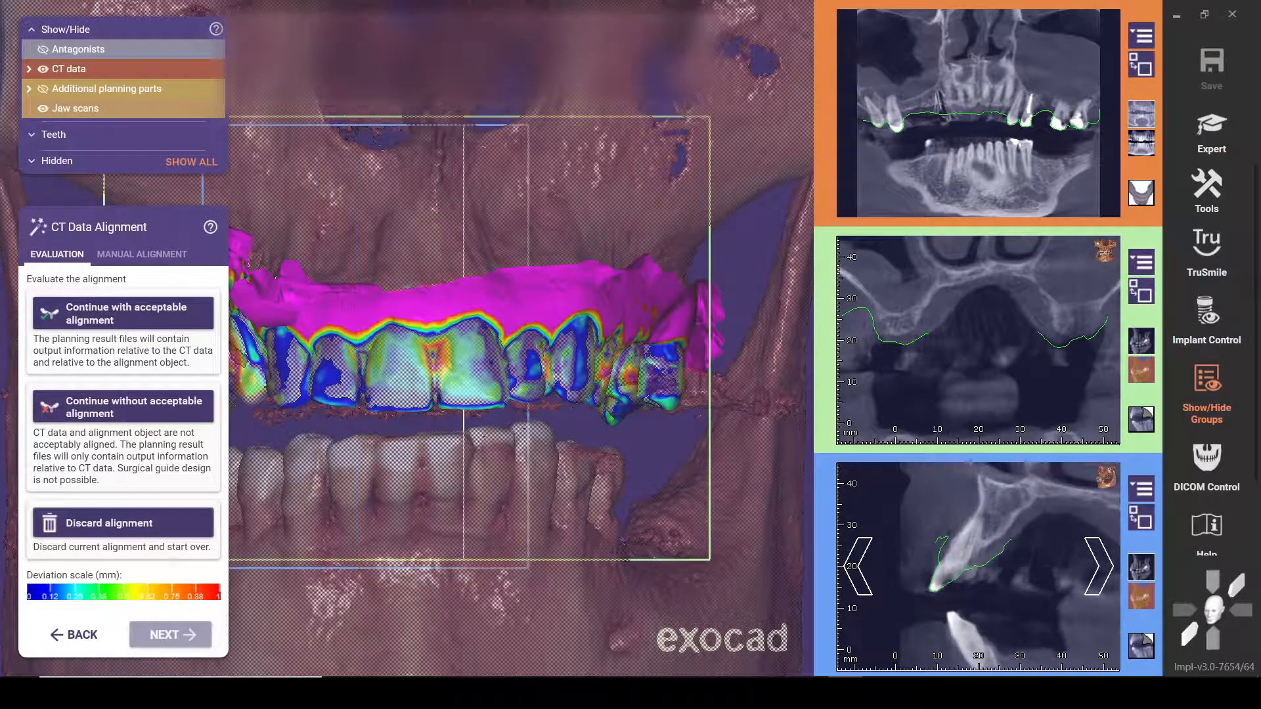
{"action": "scroll", "coordinate": [979, 566], "scroll_direction": "down", "scroll_amount": 6}
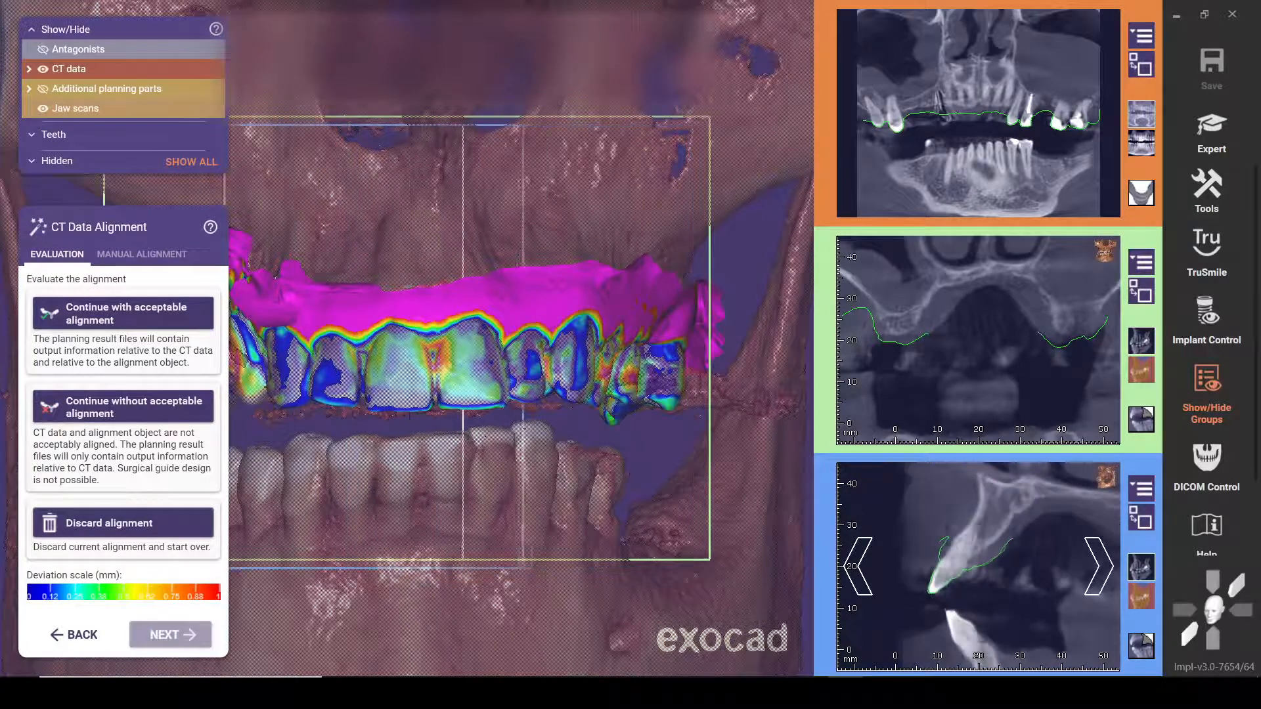
{"action": "scroll", "coordinate": [979, 566], "scroll_direction": "down", "scroll_amount": 8}
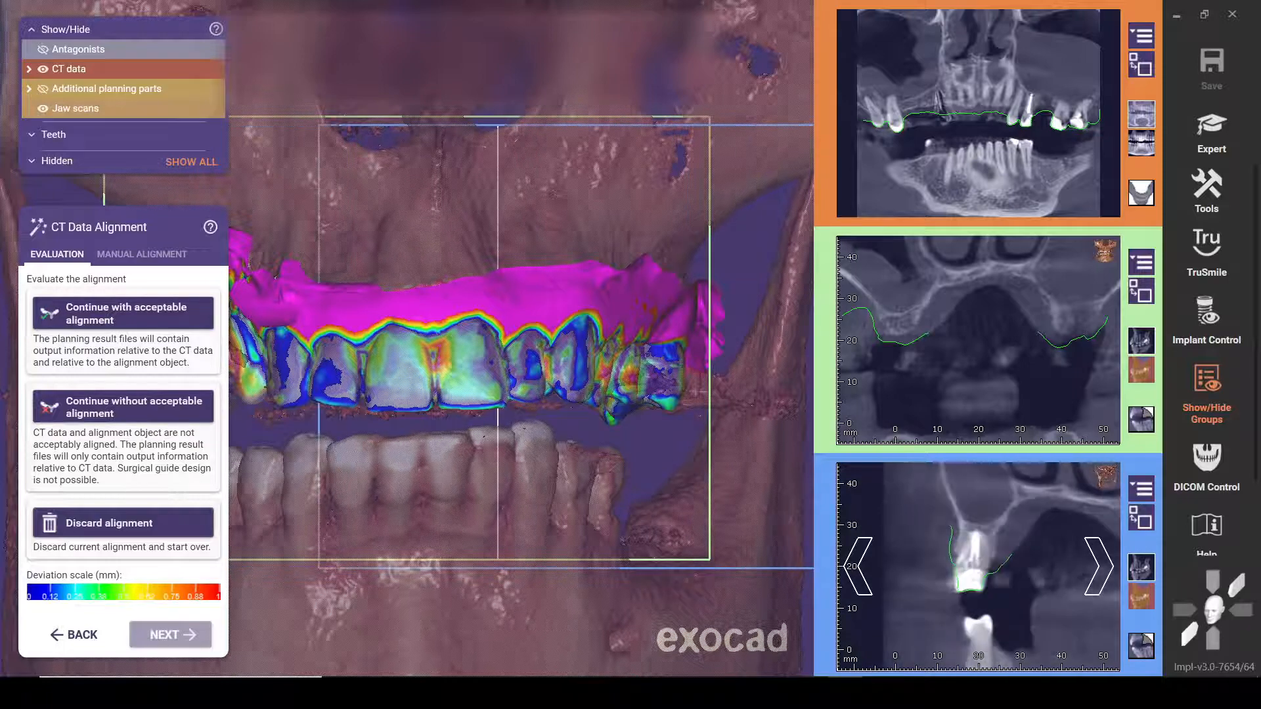
{"action": "scroll", "coordinate": [1078, 535], "scroll_direction": "down", "scroll_amount": 1}
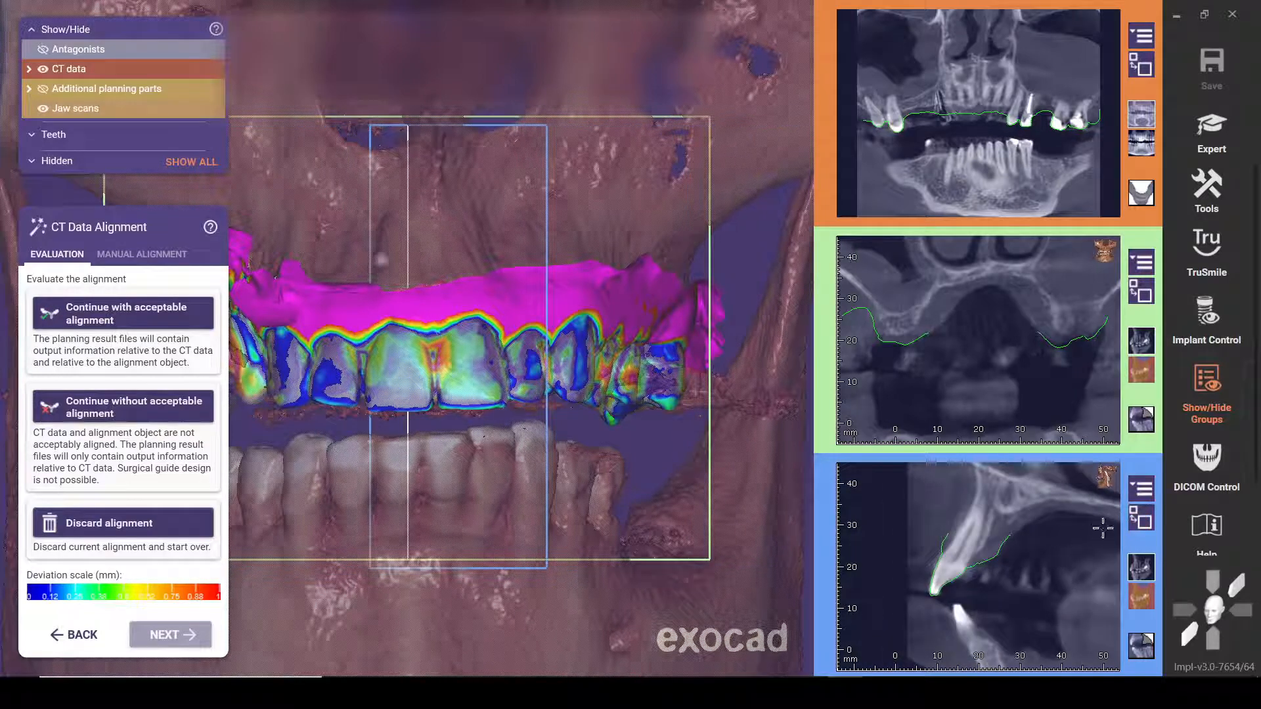
Step: Tilt the 3D deviation view of the upper jaw and enlarge the cross-sectional CT view
{"action": "left_click", "coordinate": [1146, 523]}
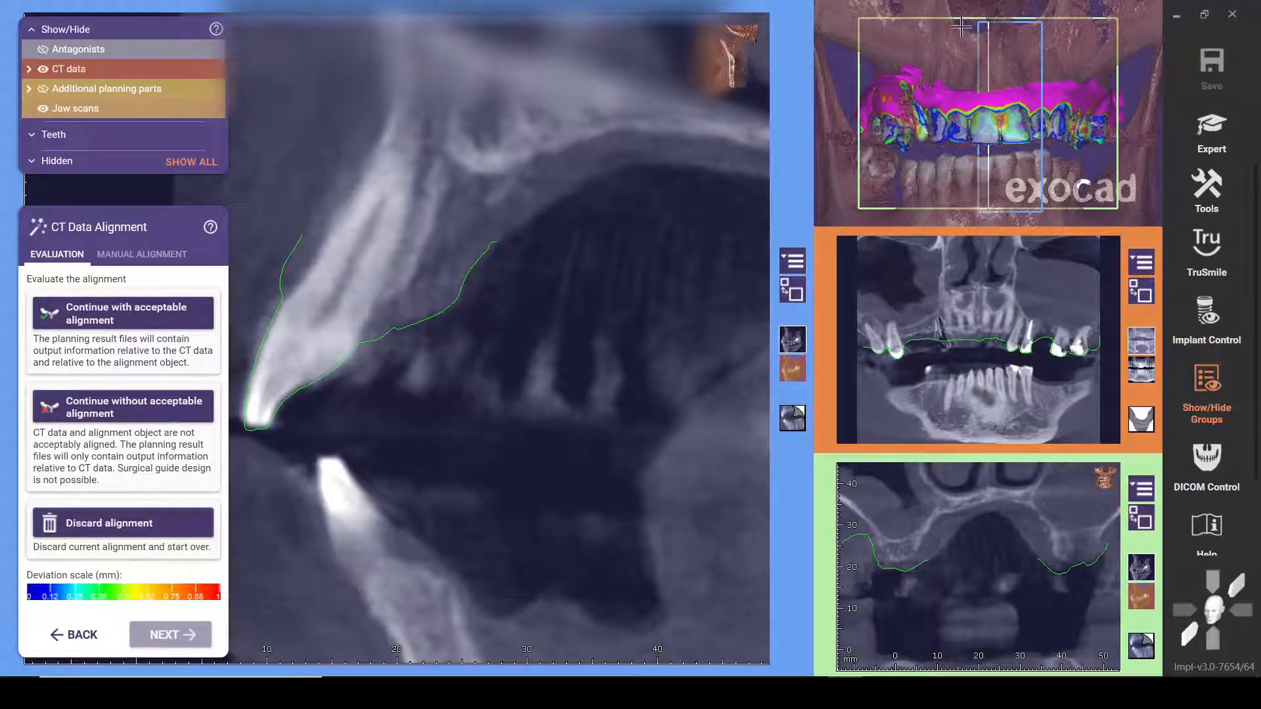
{"action": "mouse_move", "coordinate": [956, 79]}
{"action": "right_mouse_down"}
{"action": "mouse_move", "coordinate": [973, 73]}
{"action": "mouse_move", "coordinate": [947, 74]}
{"action": "right_mouse_up"}
{"action": "left_click", "coordinate": [791, 294]}
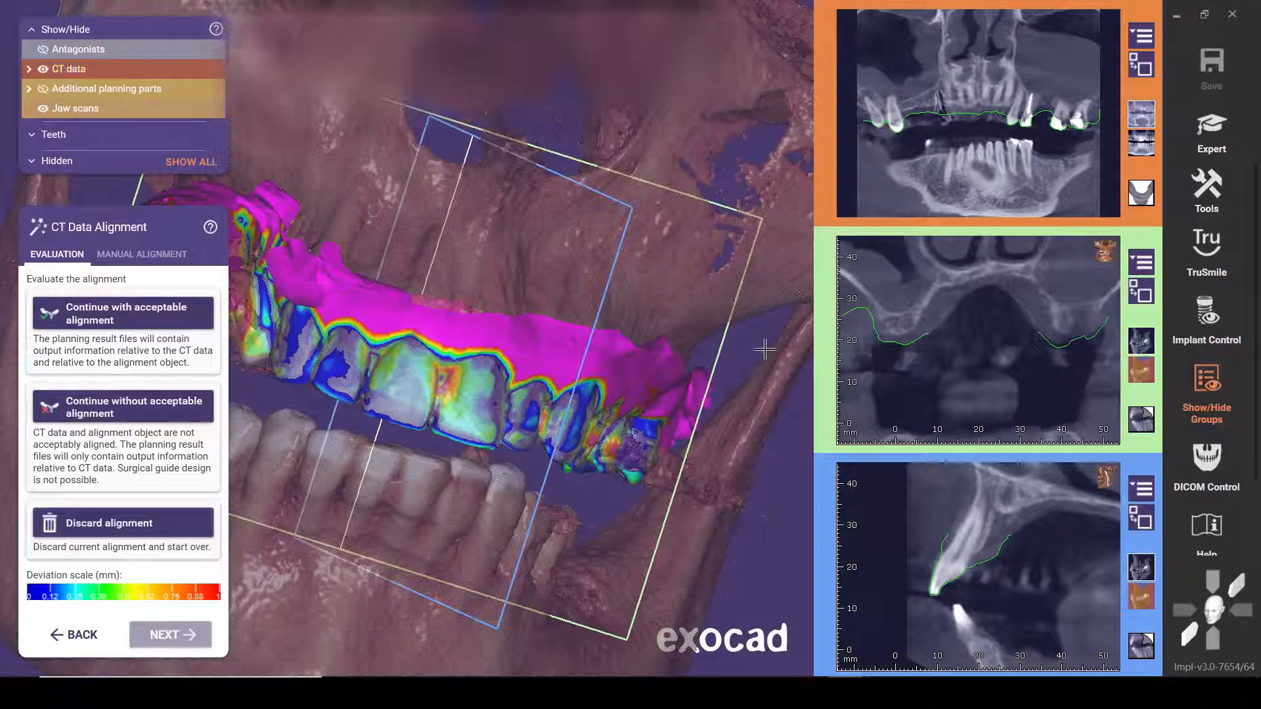
{"action": "left_click", "coordinate": [1142, 522]}
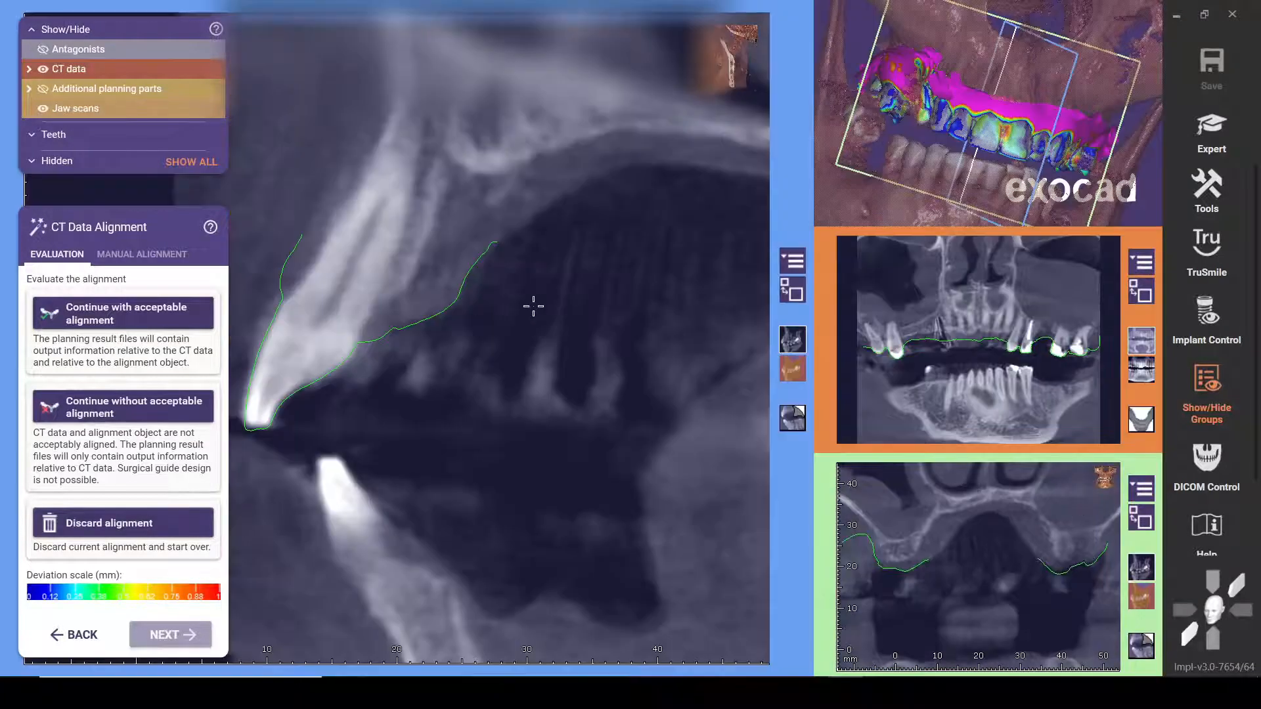
Step: Examine how the green scan outline follows the upper right molars, the gap and the crowned premolar in the cross-sections
{"action": "scroll", "coordinate": [713, 338], "scroll_direction": "down", "scroll_amount": 10}
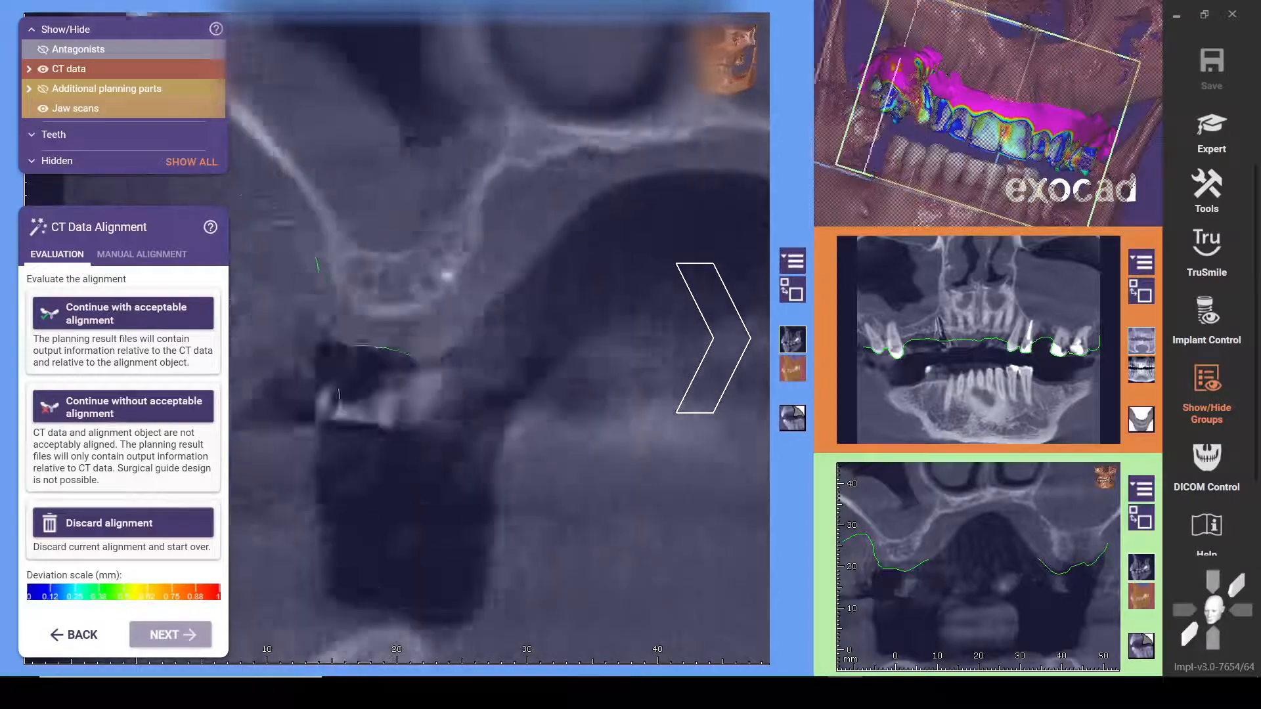
{"action": "scroll", "coordinate": [713, 339], "scroll_direction": "down", "scroll_amount": 1}
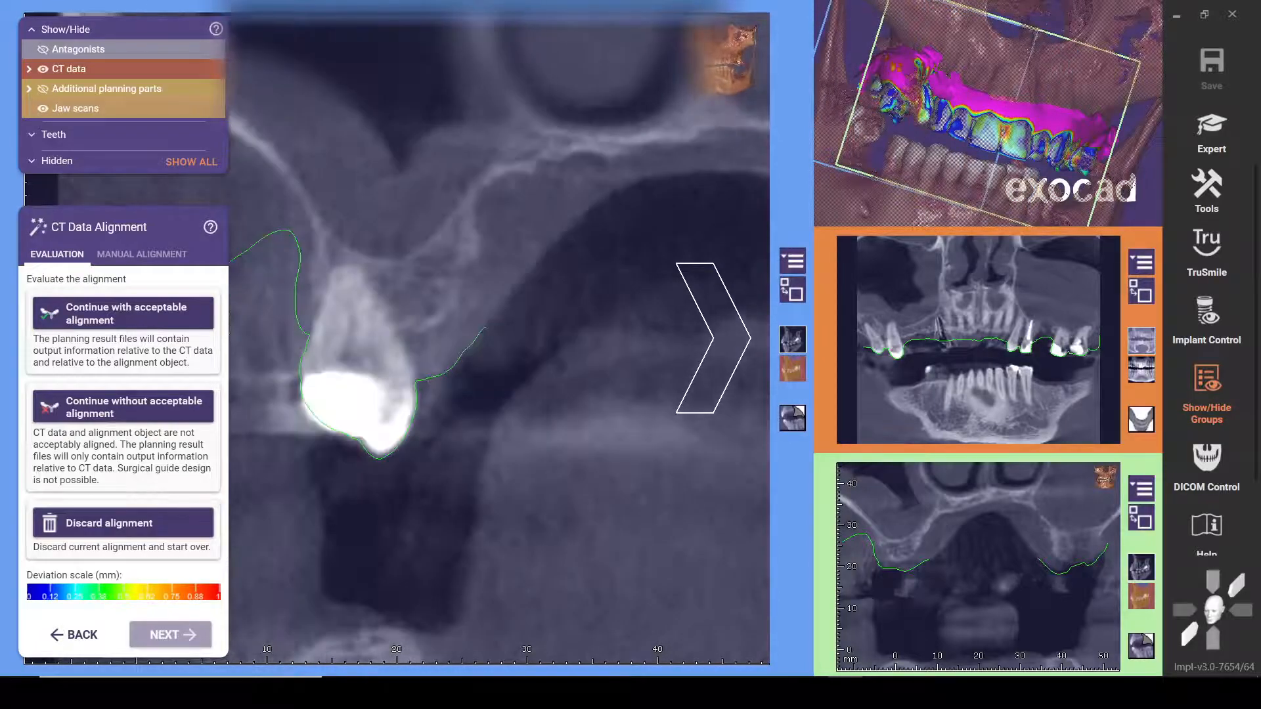
{"action": "scroll", "coordinate": [713, 338], "scroll_direction": "down", "scroll_amount": 6}
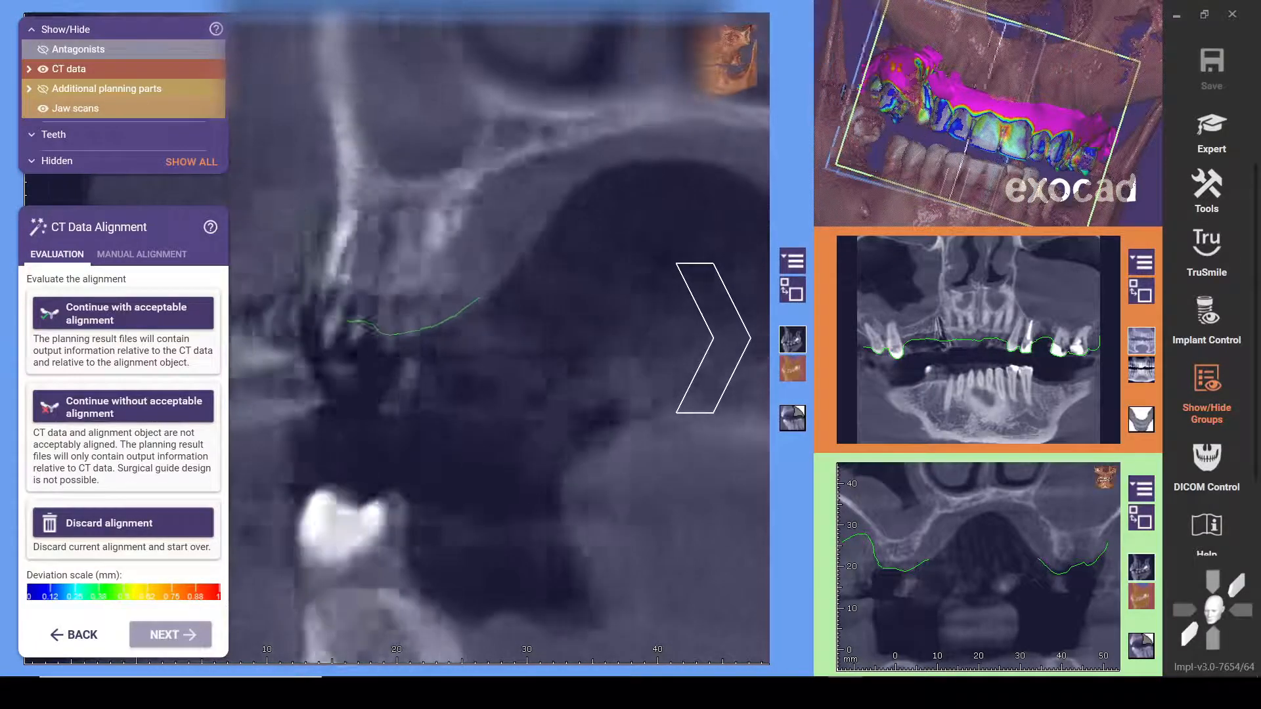
{"action": "scroll", "coordinate": [712, 338], "scroll_direction": "up", "scroll_amount": 5}
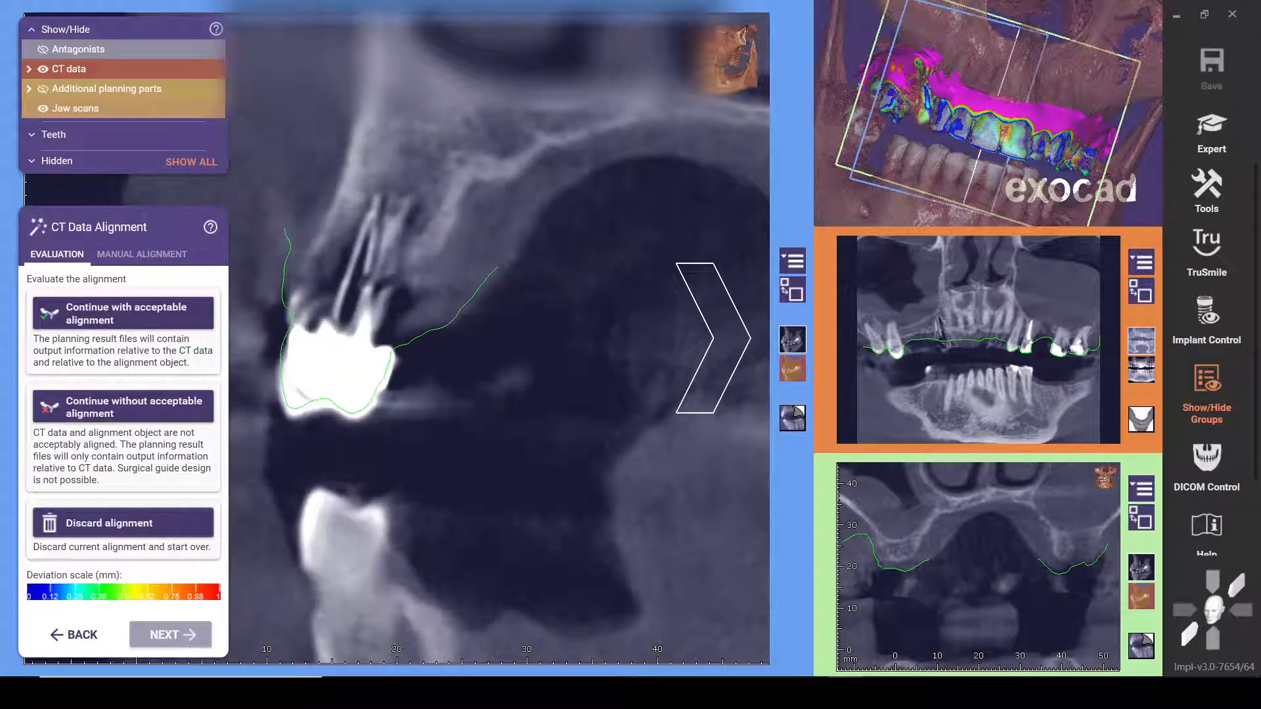
{"action": "scroll", "coordinate": [713, 338], "scroll_direction": "up", "scroll_amount": 1}
{"action": "scroll", "coordinate": [712, 338], "scroll_direction": "down", "scroll_amount": 1}
{"action": "scroll", "coordinate": [713, 338], "scroll_direction": "down", "scroll_amount": 1}
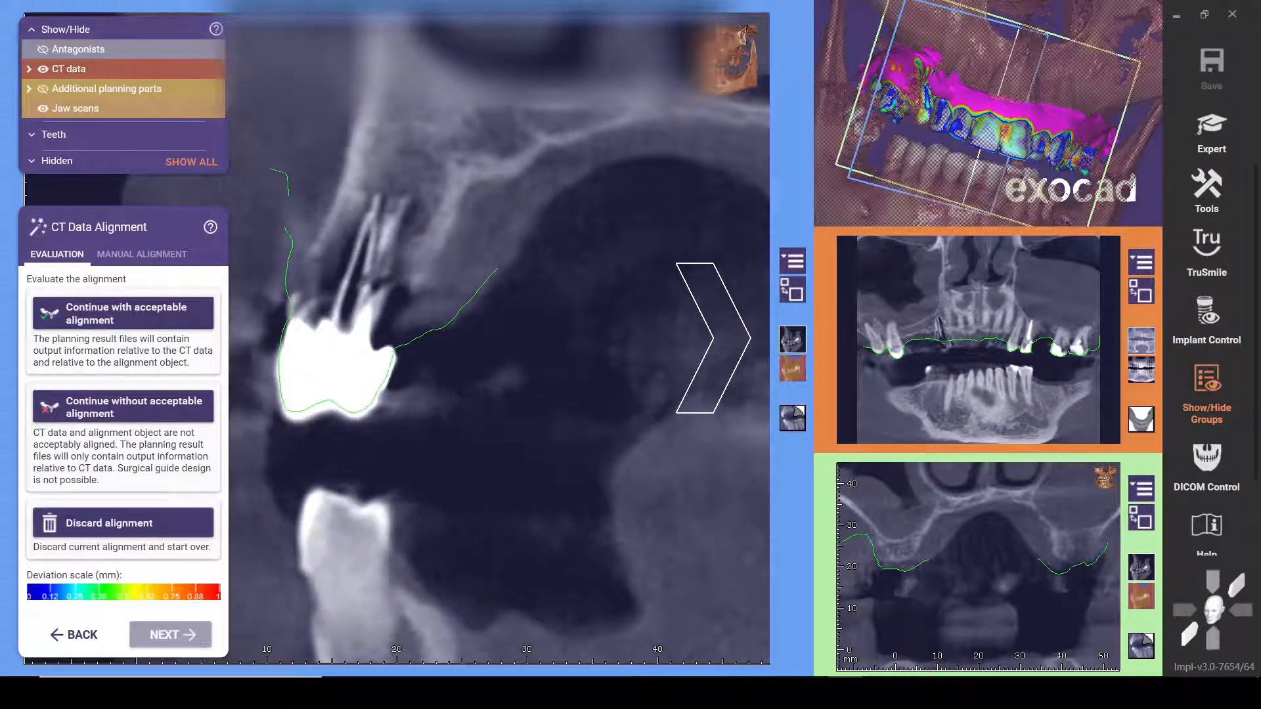
{"action": "scroll", "coordinate": [712, 338], "scroll_direction": "down", "scroll_amount": 2}
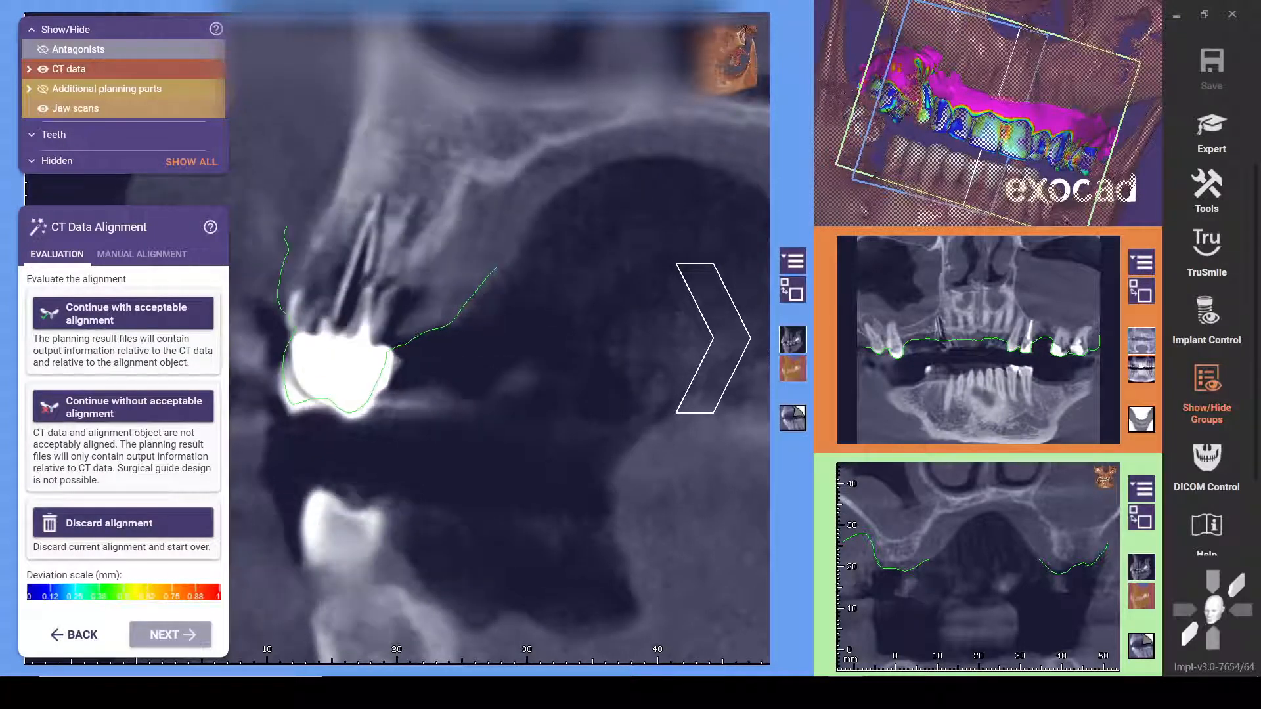
Step: Examine the scan outline's fit slice by slice along the rest of the upper arch and back to the crowned right premolar
{"action": "scroll", "coordinate": [713, 338], "scroll_direction": "down", "scroll_amount": 5}
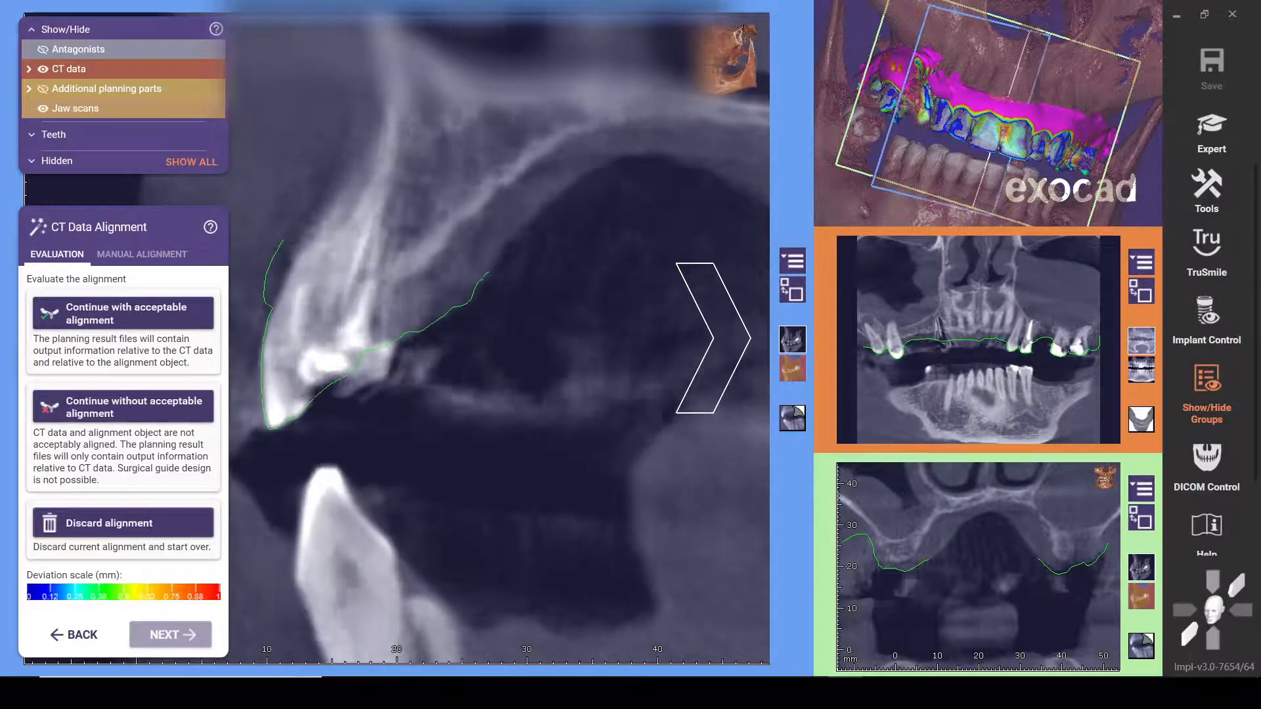
{"action": "scroll", "coordinate": [713, 339], "scroll_direction": "down", "scroll_amount": 5}
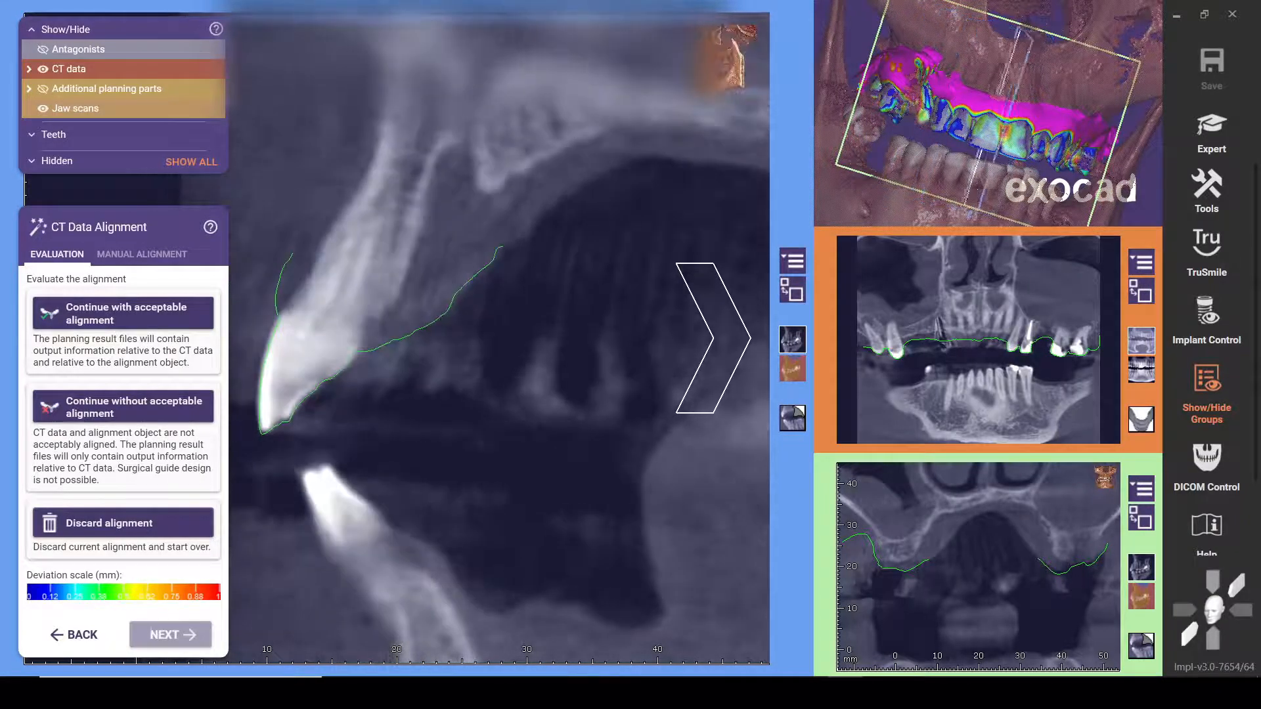
{"action": "scroll", "coordinate": [712, 338], "scroll_direction": "down", "scroll_amount": 5}
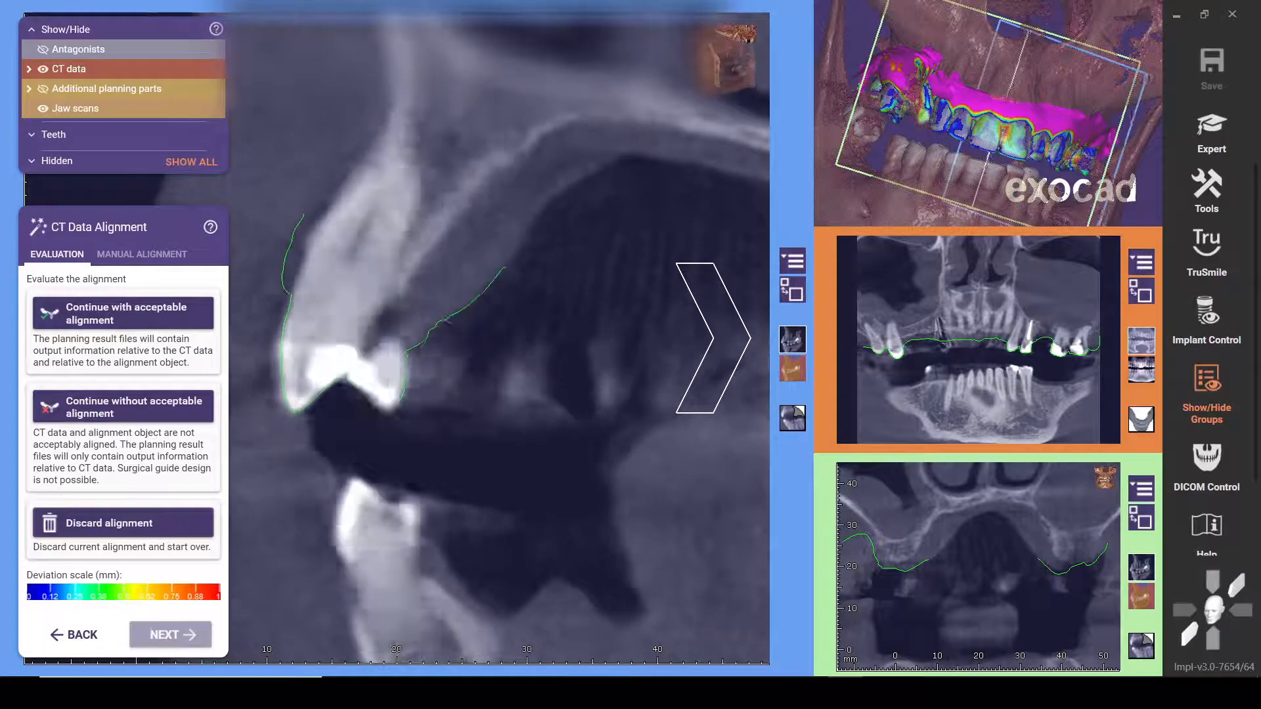
{"action": "scroll", "coordinate": [713, 338], "scroll_direction": "down", "scroll_amount": 5}
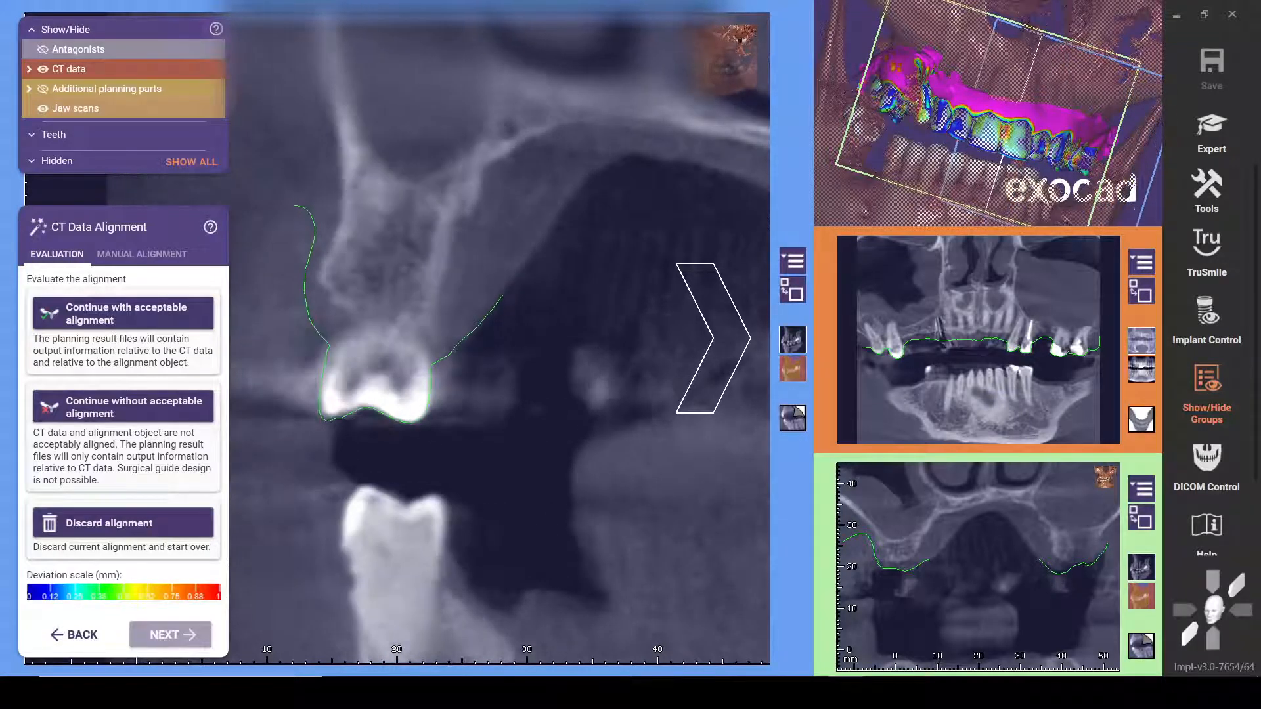
{"action": "scroll", "coordinate": [713, 338], "scroll_direction": "down", "scroll_amount": 5}
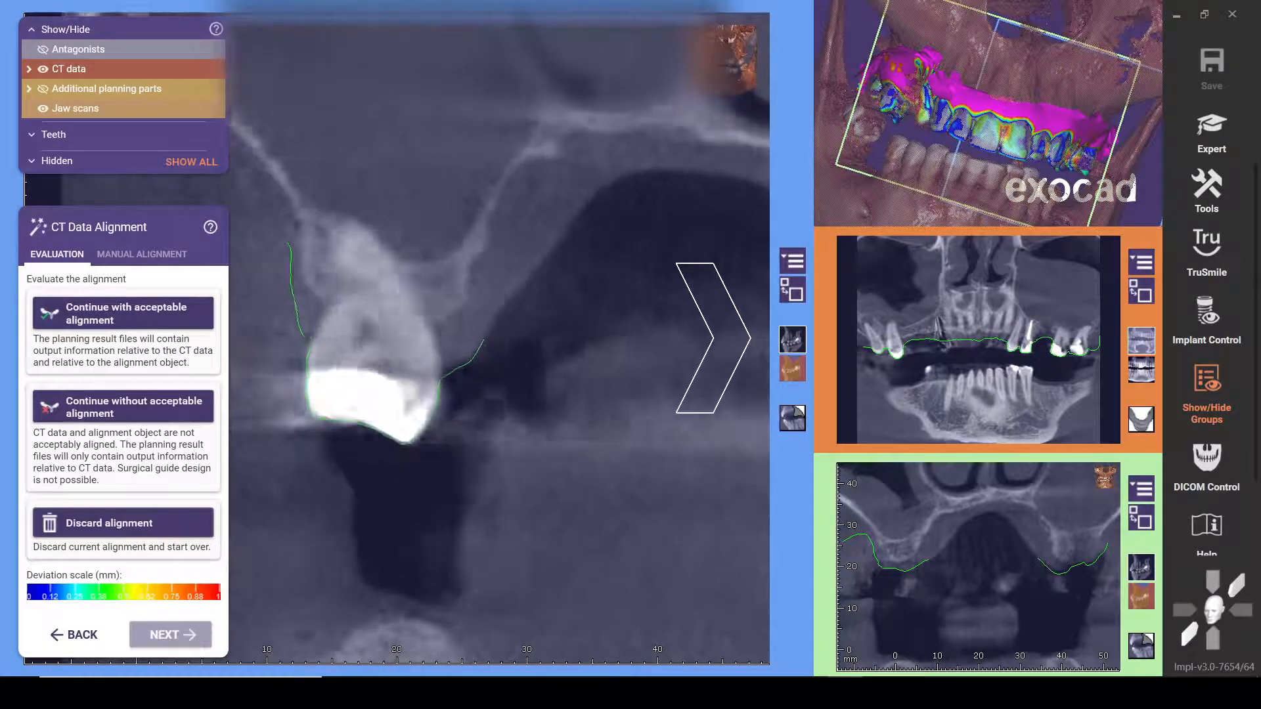
{"action": "scroll", "coordinate": [712, 338], "scroll_direction": "down", "scroll_amount": 5}
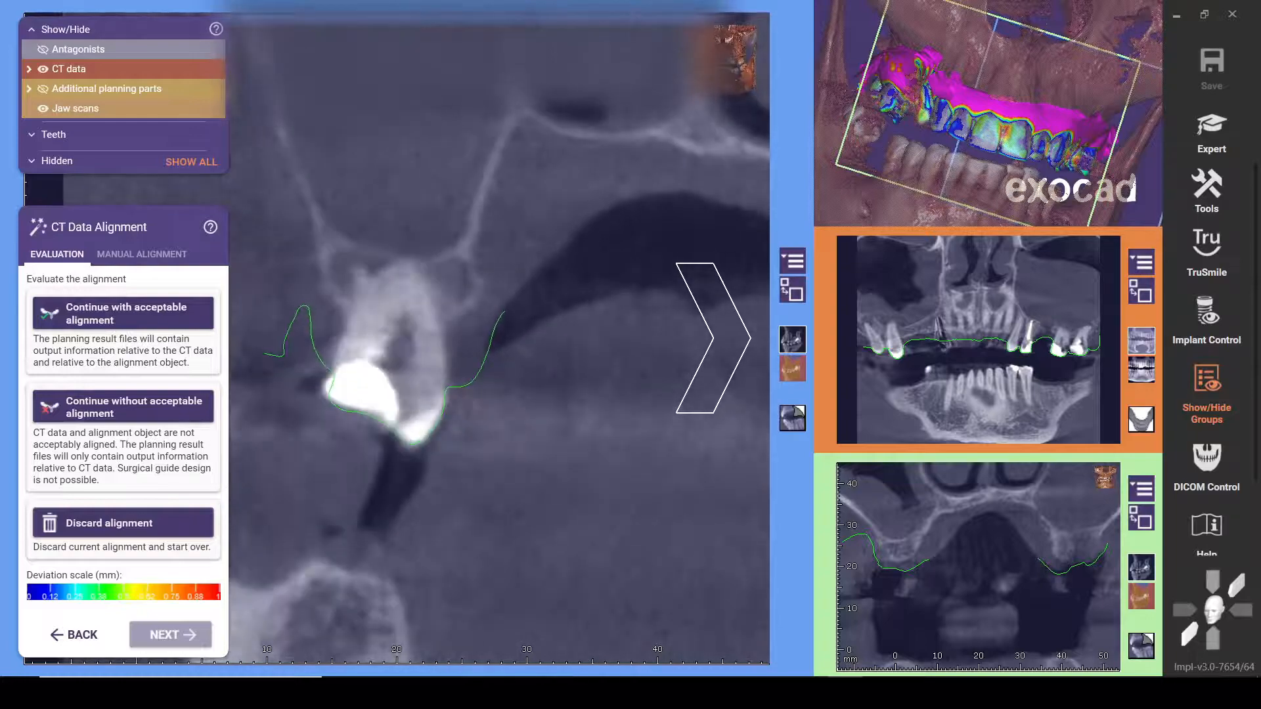
{"action": "scroll", "coordinate": [713, 338], "scroll_direction": "down", "scroll_amount": 5}
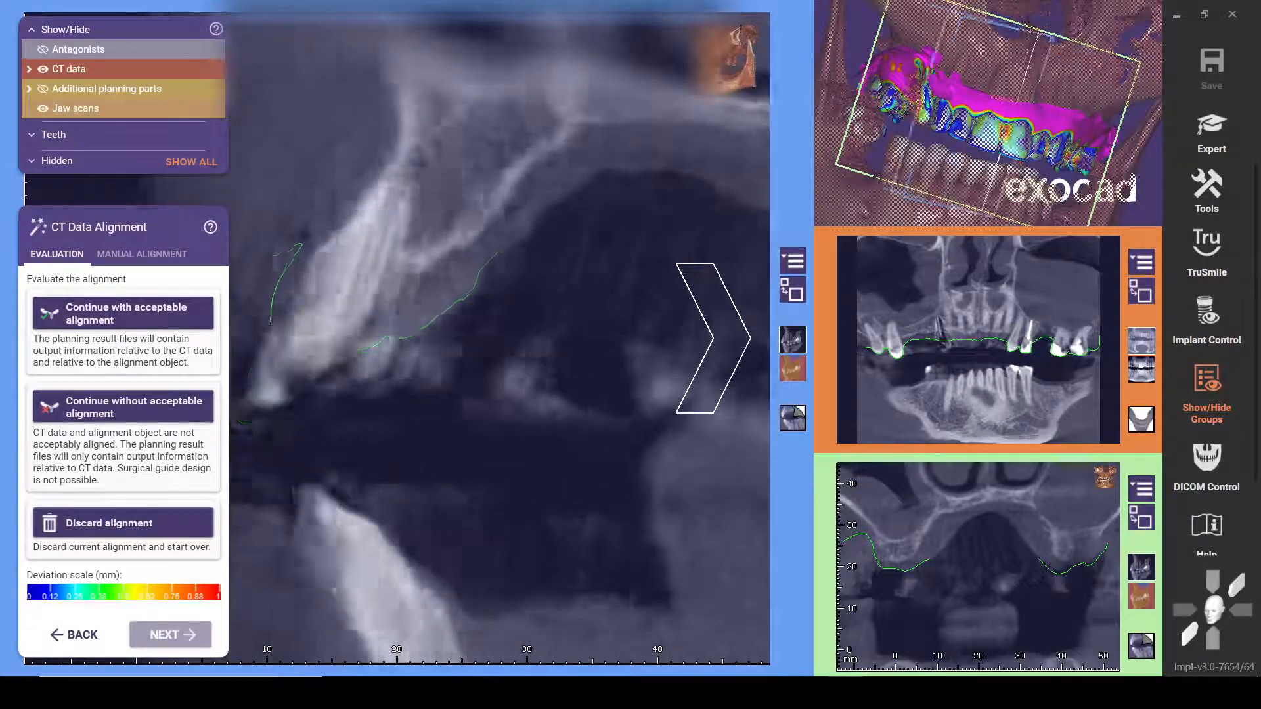
{"action": "scroll", "coordinate": [712, 338], "scroll_direction": "down", "scroll_amount": 5}
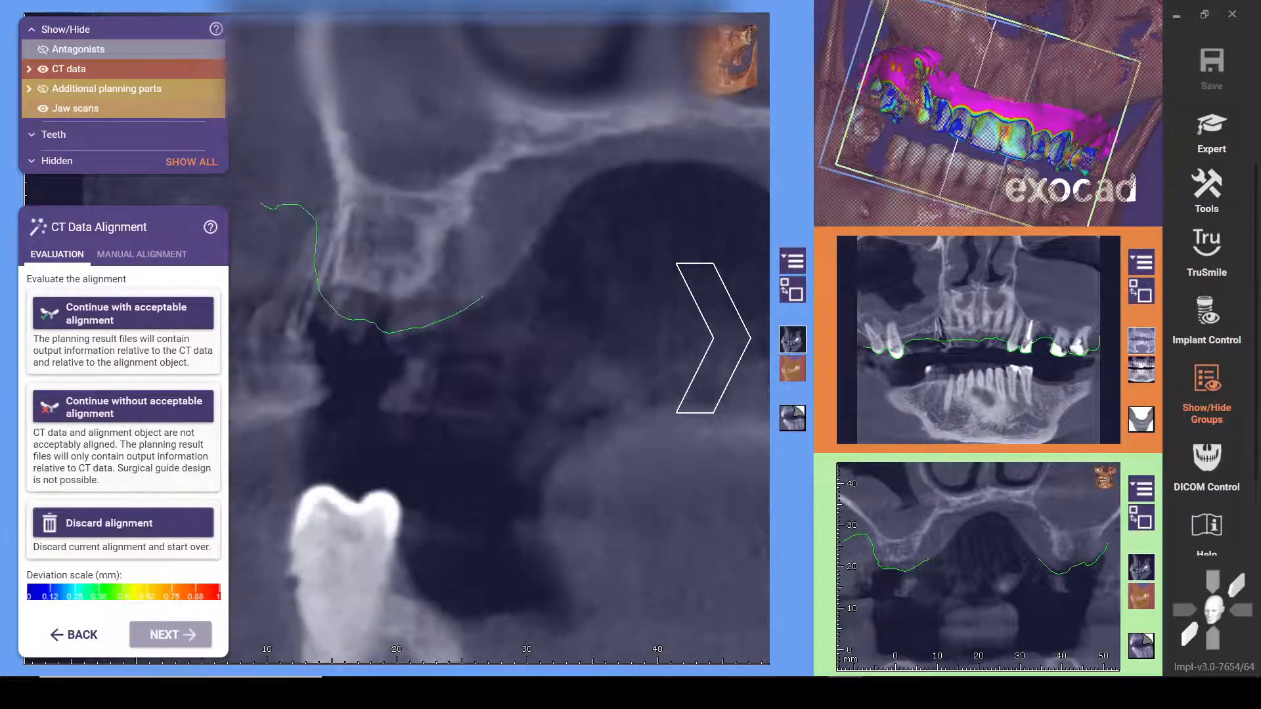
{"action": "scroll", "coordinate": [713, 338], "scroll_direction": "down", "scroll_amount": 5}
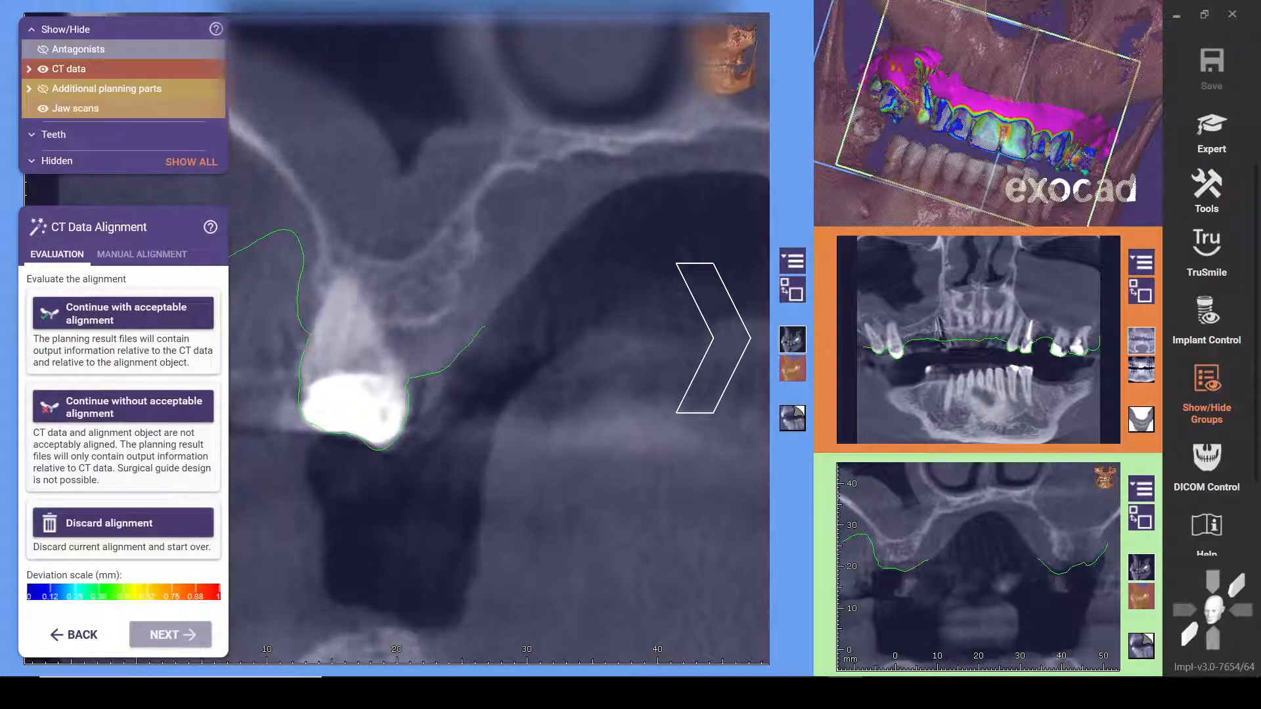
{"action": "scroll", "coordinate": [713, 338], "scroll_direction": "down", "scroll_amount": 1}
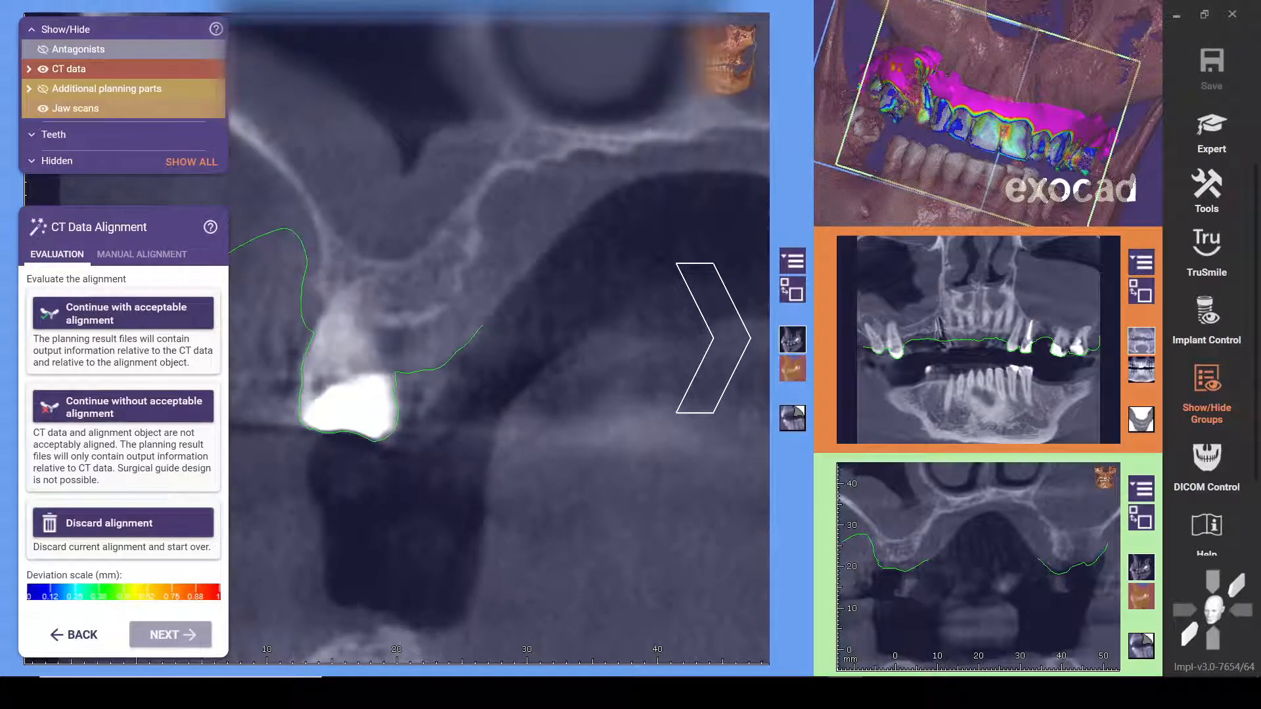
{"action": "scroll", "coordinate": [713, 338], "scroll_direction": "down", "scroll_amount": 5}
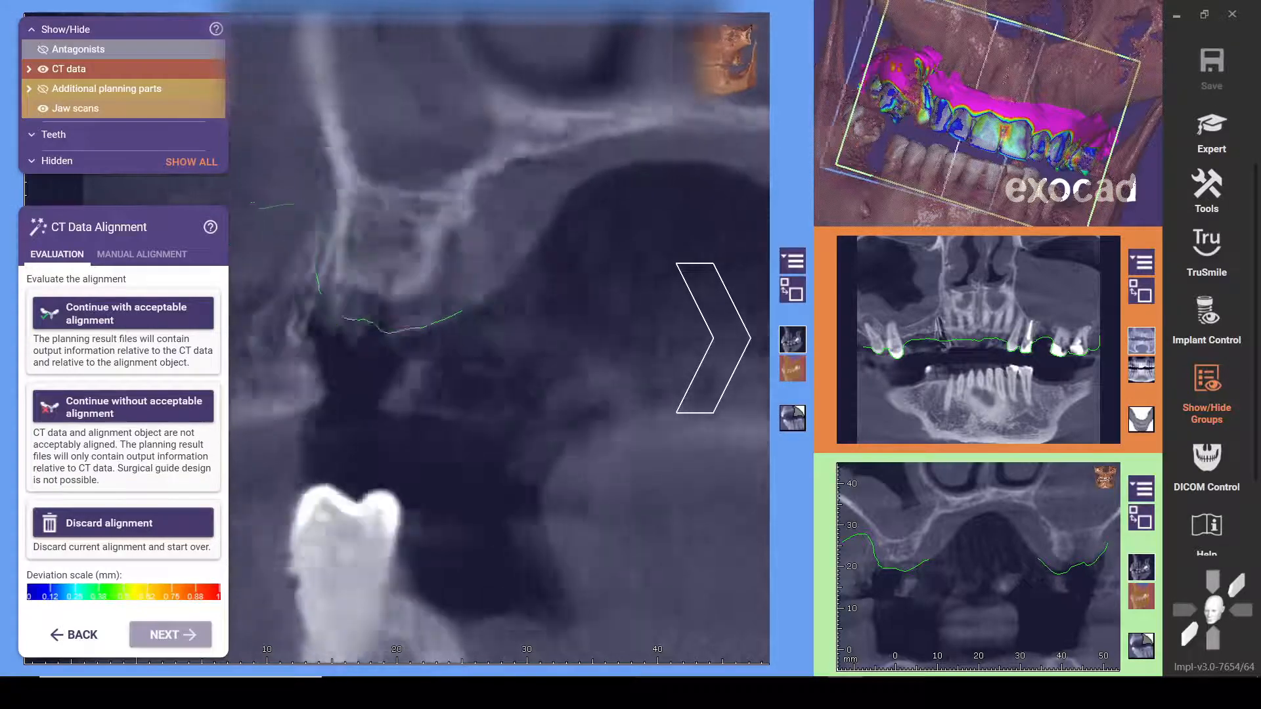
{"action": "scroll", "coordinate": [712, 338], "scroll_direction": "down", "scroll_amount": 5}
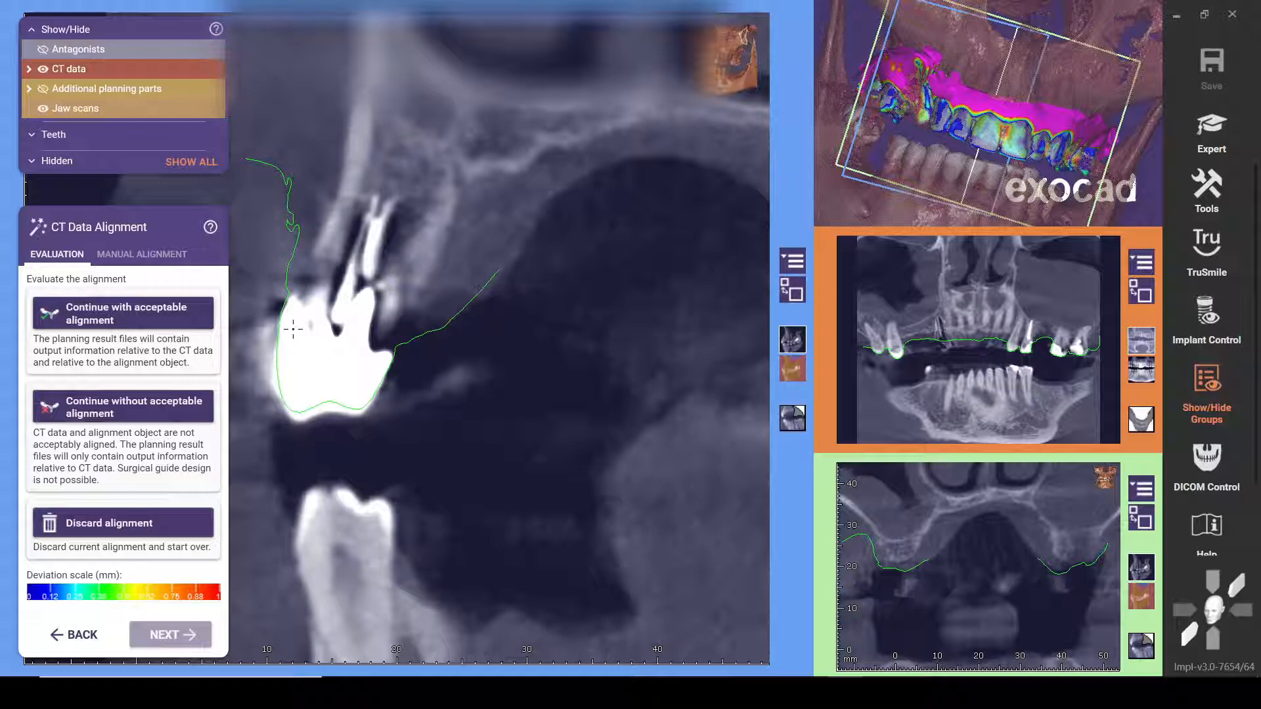
Step: Continue with the alignment as acceptable and skip defining a sinus collision object
{"action": "left_click", "coordinate": [104, 316]}
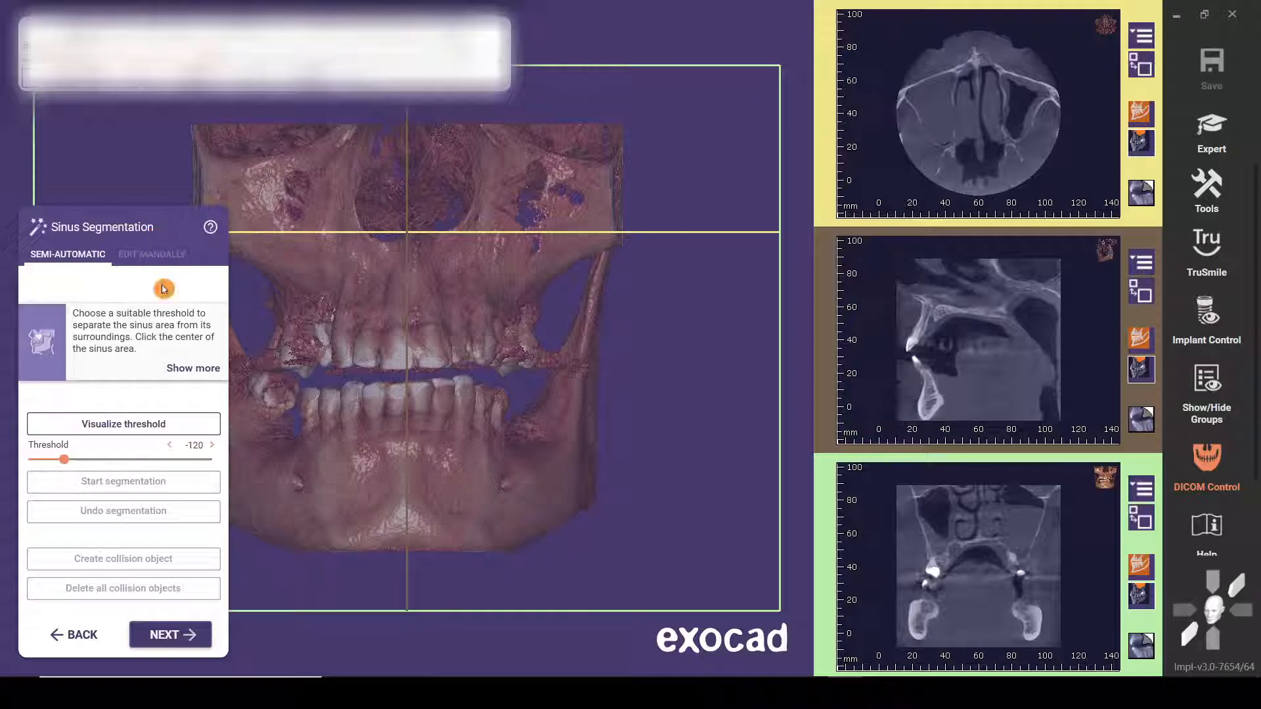
{"action": "left_click", "coordinate": [189, 647]}
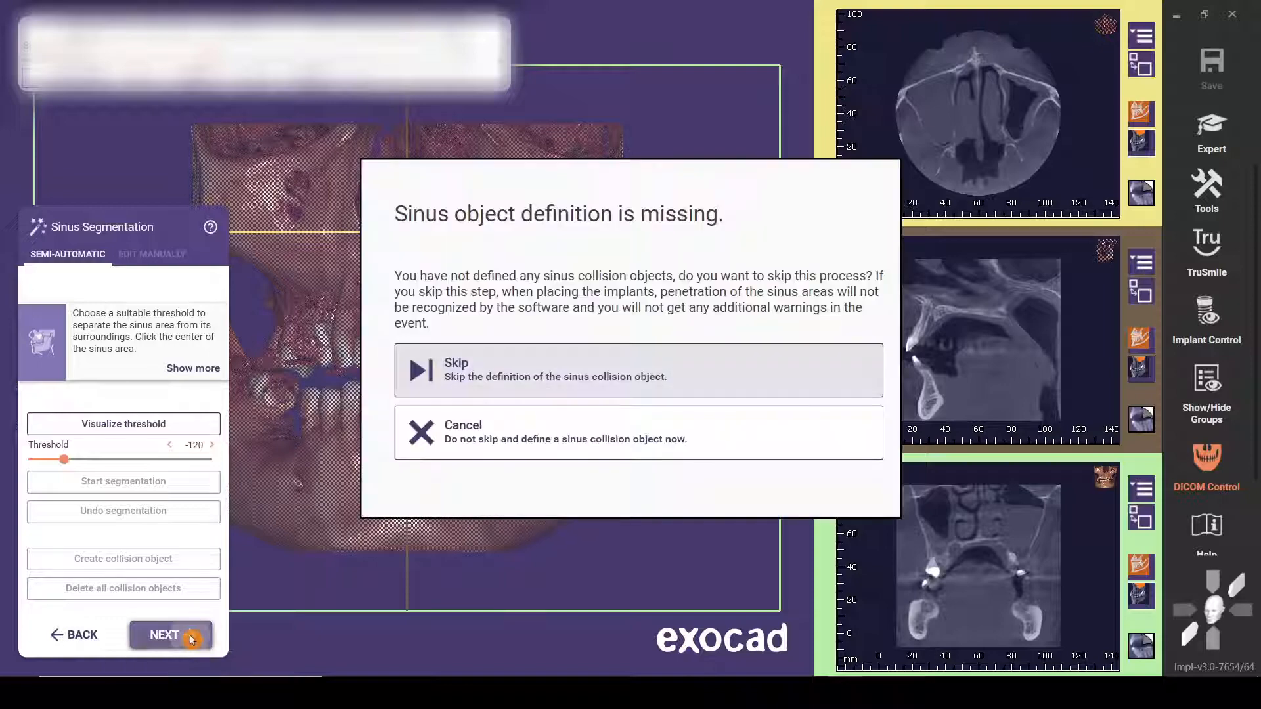
{"action": "left_click", "coordinate": [574, 375]}
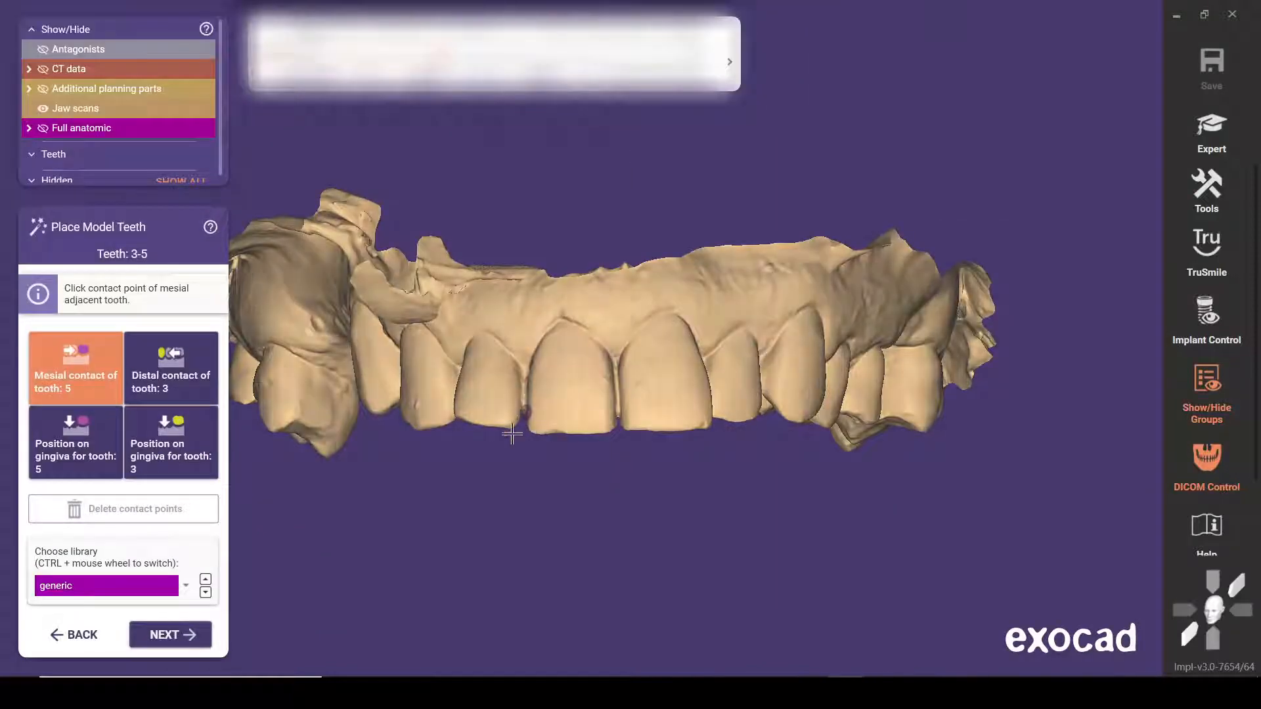
Step: Place the mesial contact point of tooth 5 on the adjacent upper right canine for the model teeth 3-5
{"action": "right_click_drag", "start_coordinate": [509, 479], "coordinate": [509, 472]}
{"action": "scroll", "coordinate": [599, 509], "scroll_direction": "up", "scroll_amount": 3}
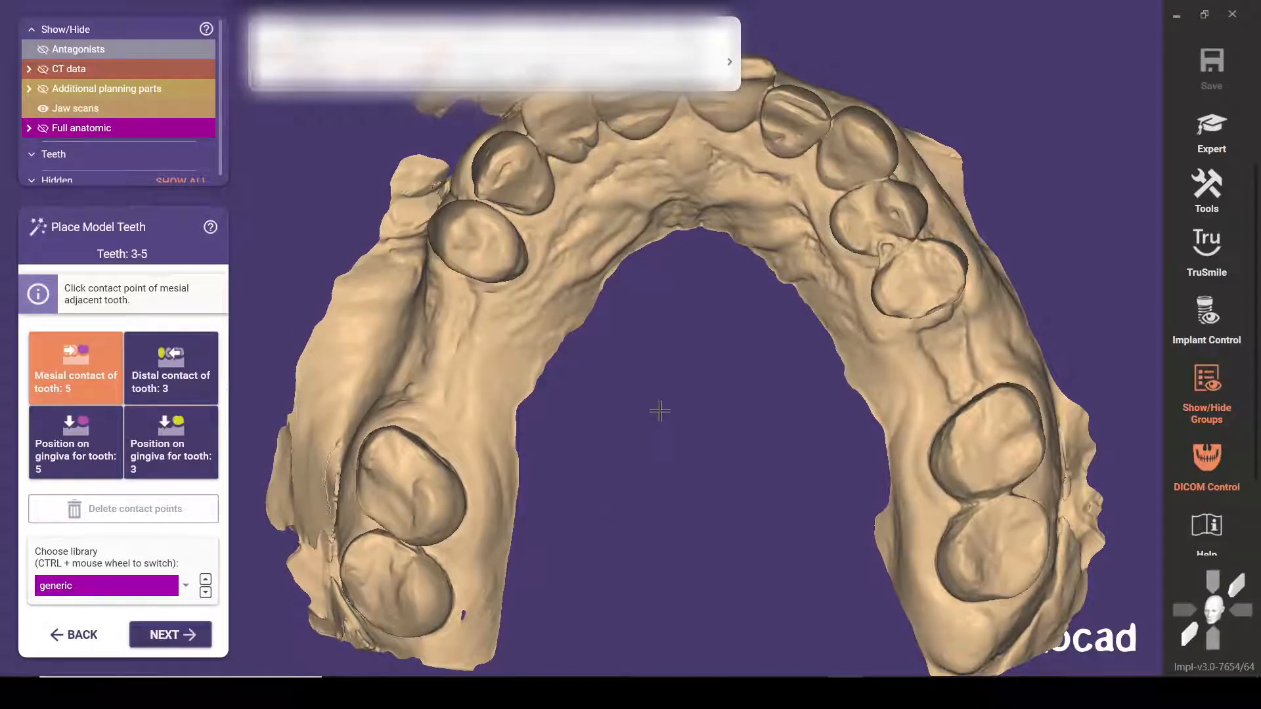
{"action": "scroll", "coordinate": [630, 289], "scroll_direction": "down", "scroll_amount": 2}
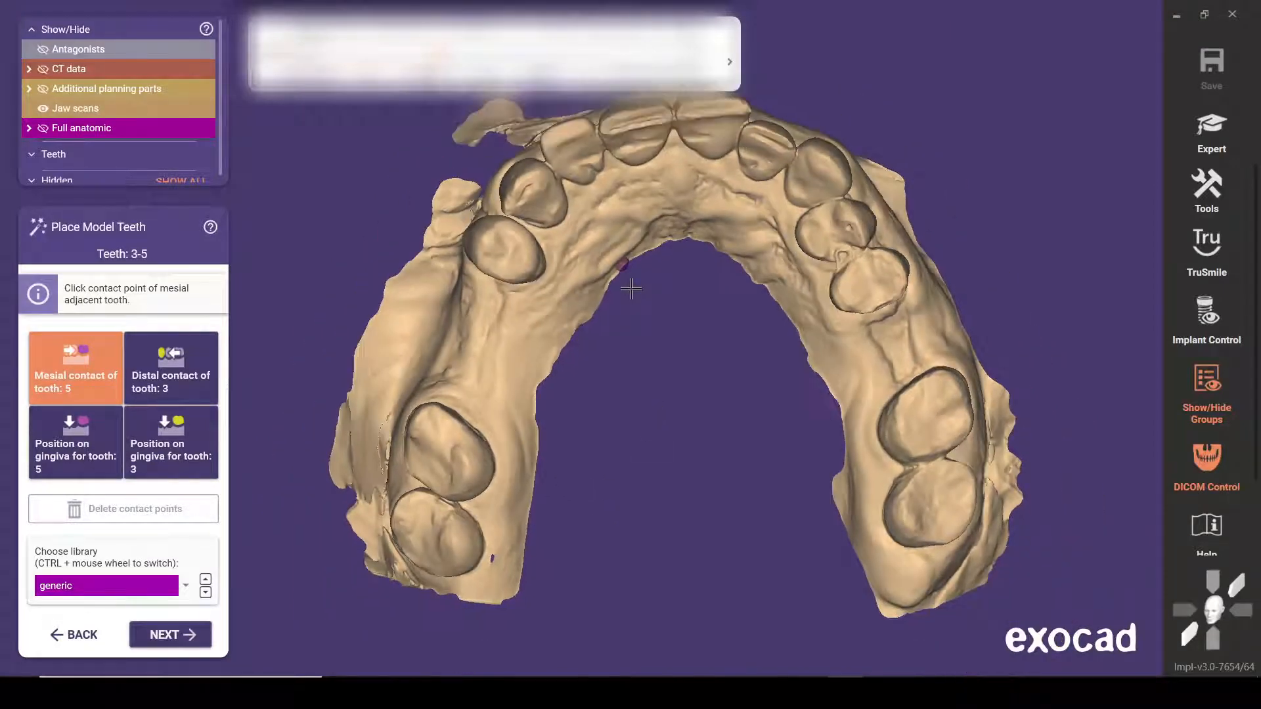
{"action": "middle_click_drag", "start_coordinate": [624, 228], "coordinate": [603, 261]}
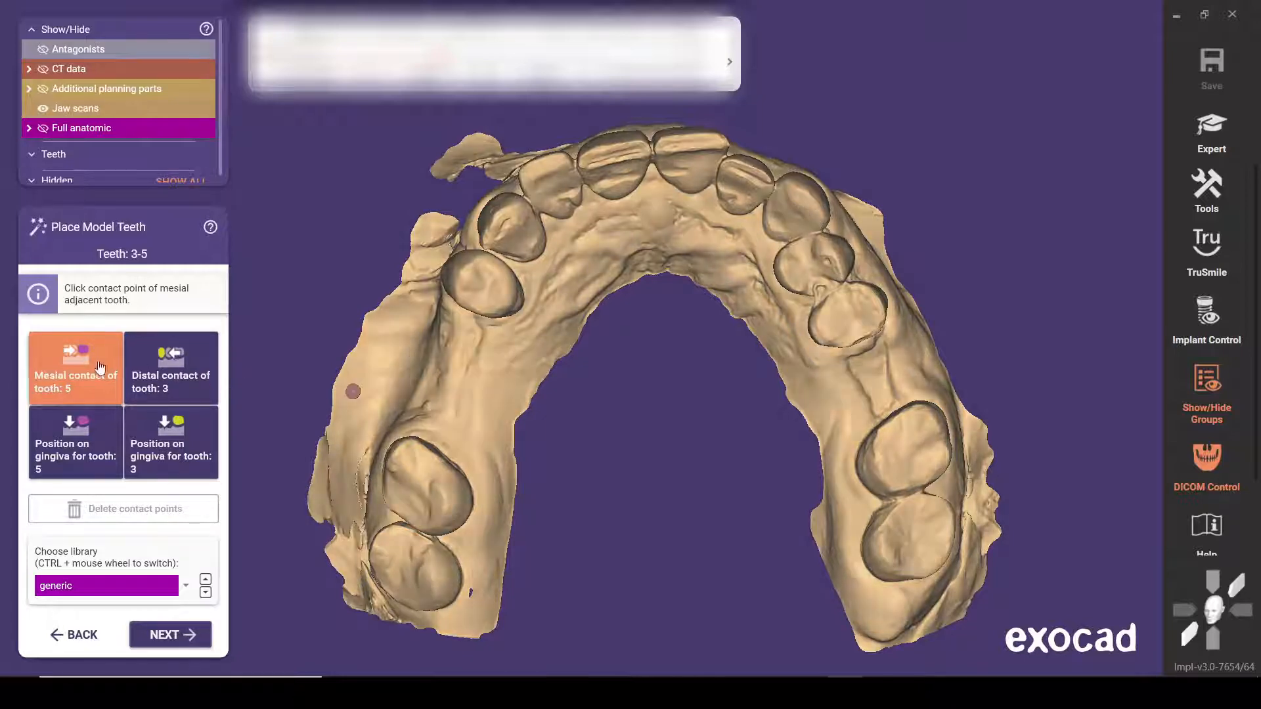
{"action": "left_click", "coordinate": [57, 377]}
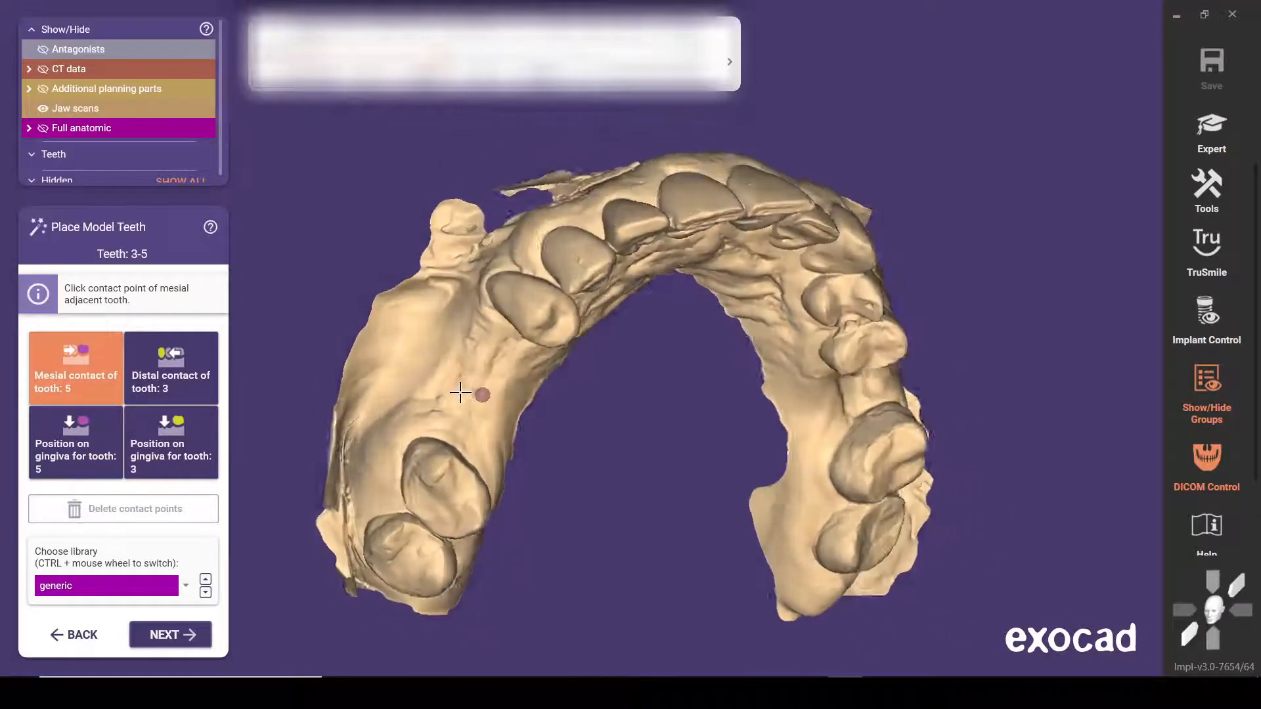
{"action": "scroll", "coordinate": [634, 302], "scroll_direction": "up", "scroll_amount": 3}
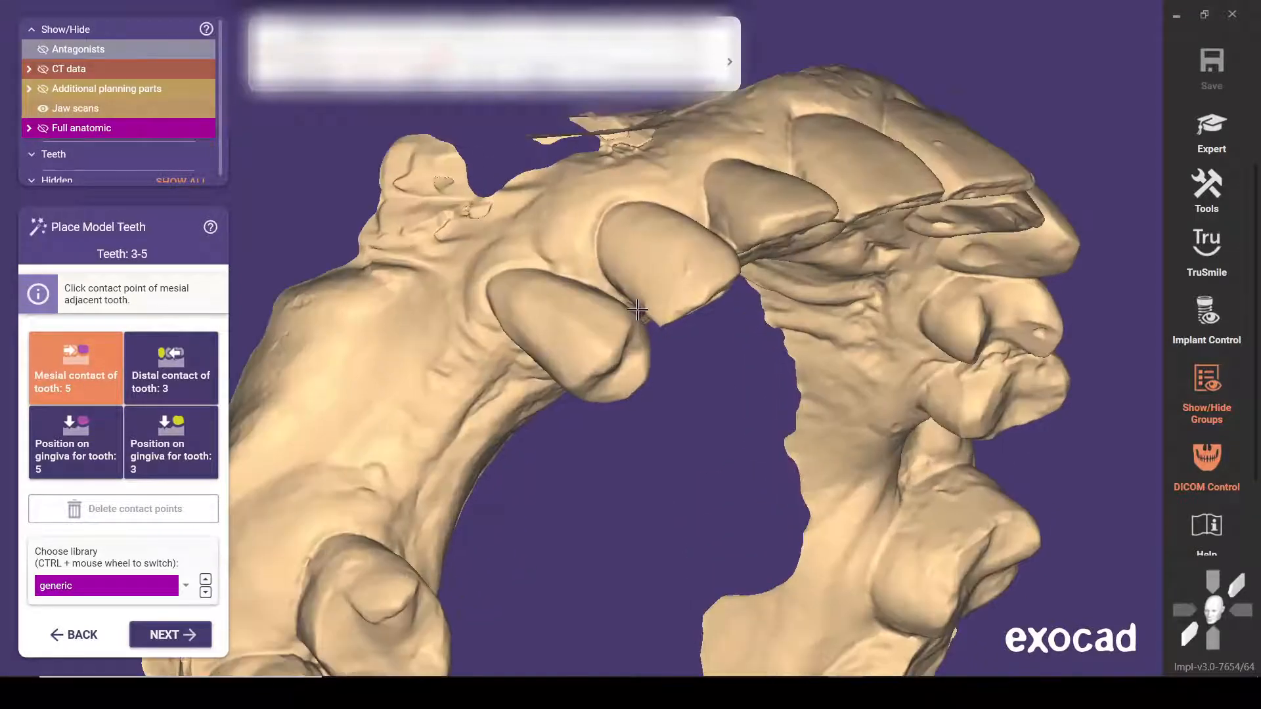
{"action": "left_click", "coordinate": [636, 305]}
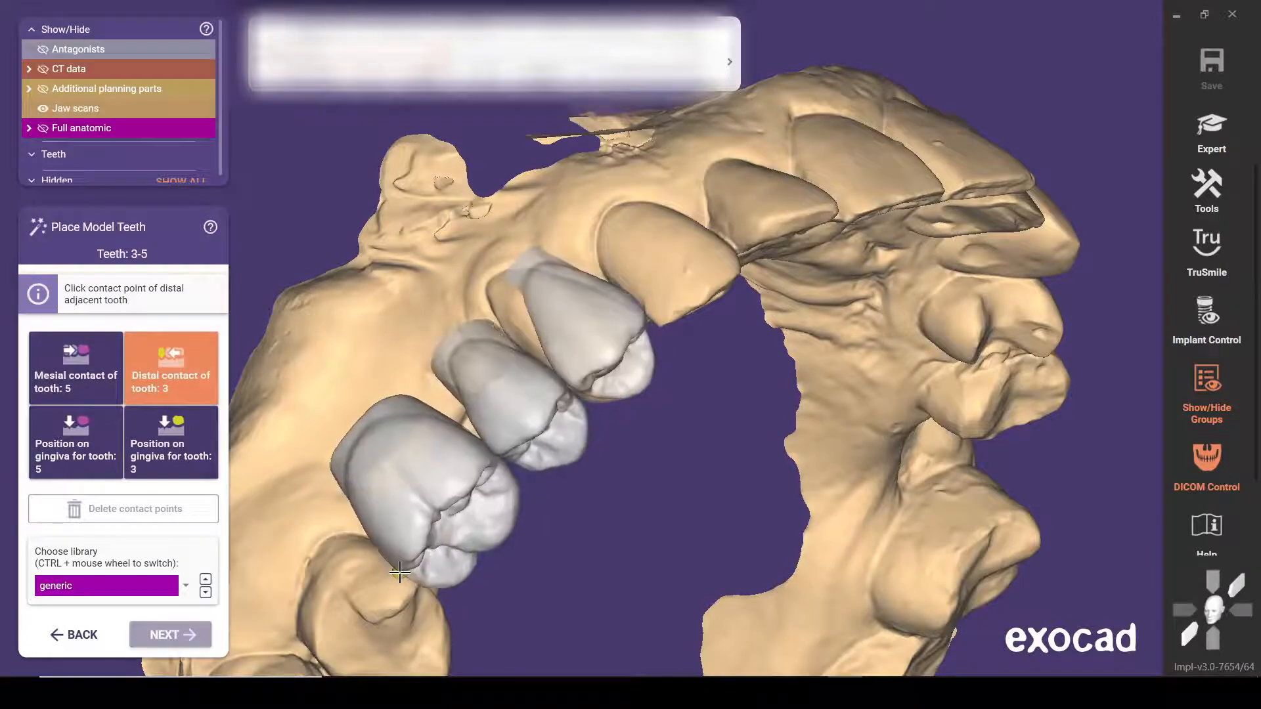
Step: Place the distal contact point of tooth 3 on the adjacent upper right molar
{"action": "left_click", "coordinate": [396, 580]}
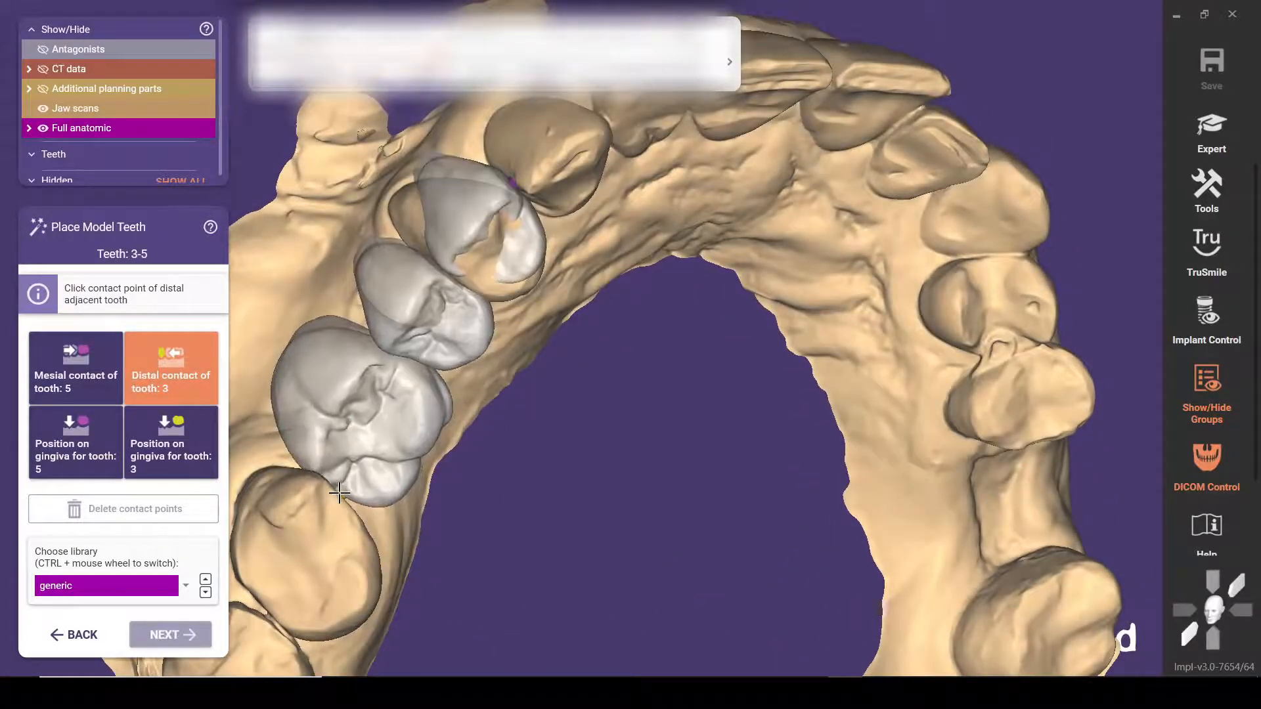
{"action": "left_click", "coordinate": [337, 498]}
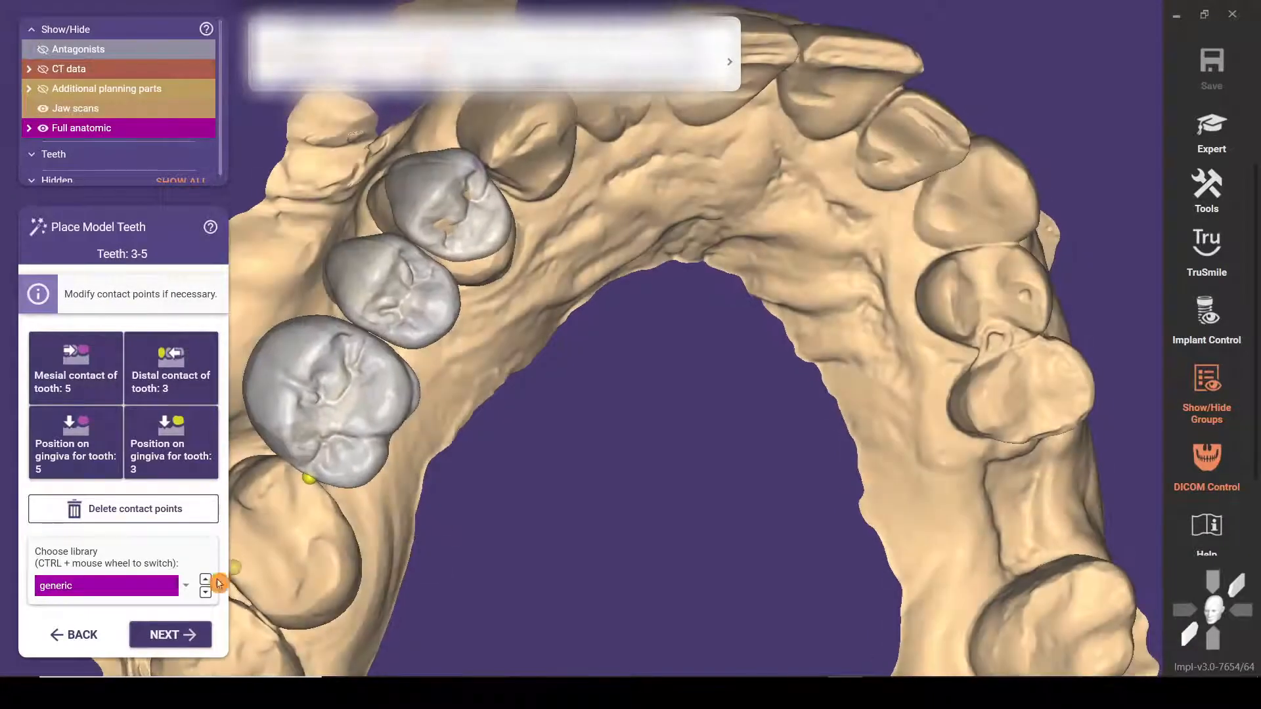
Step: Look through the available tooth libraries, keep the generic library and accept the placement of model teeth 3-5
{"action": "left_click", "coordinate": [186, 587]}
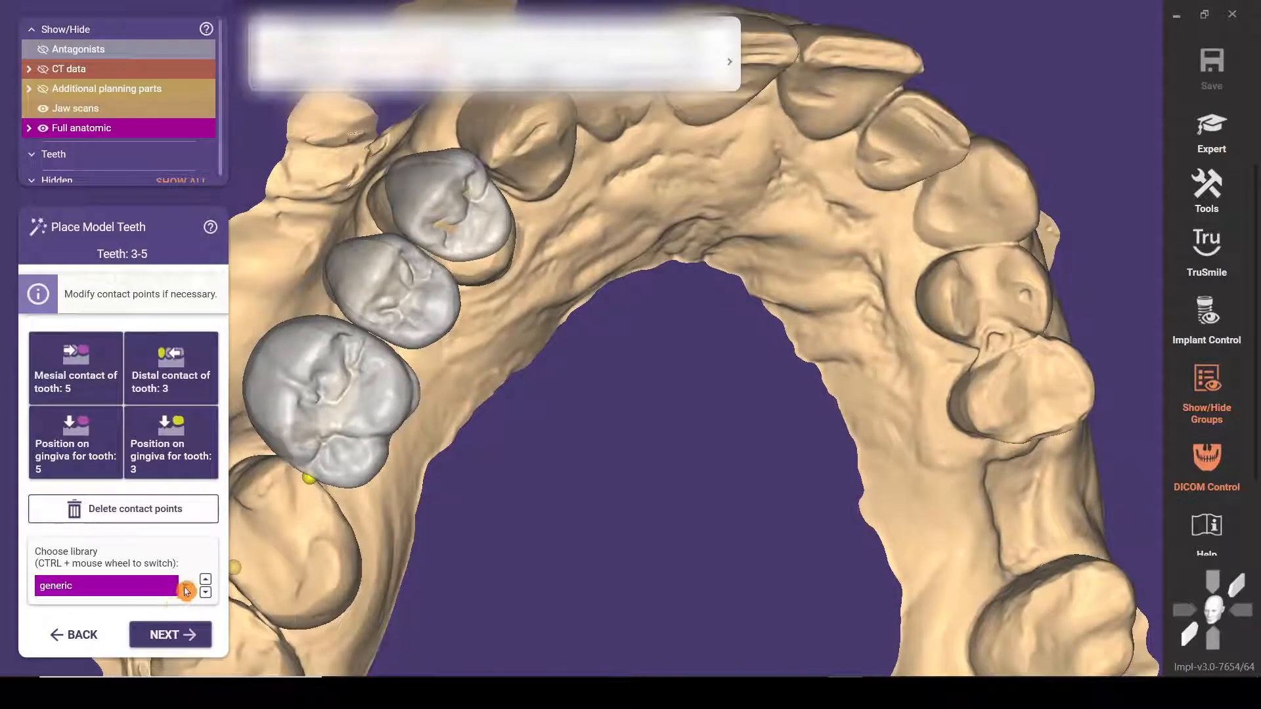
{"action": "scroll", "coordinate": [211, 436], "scroll_direction": "down", "scroll_amount": 1}
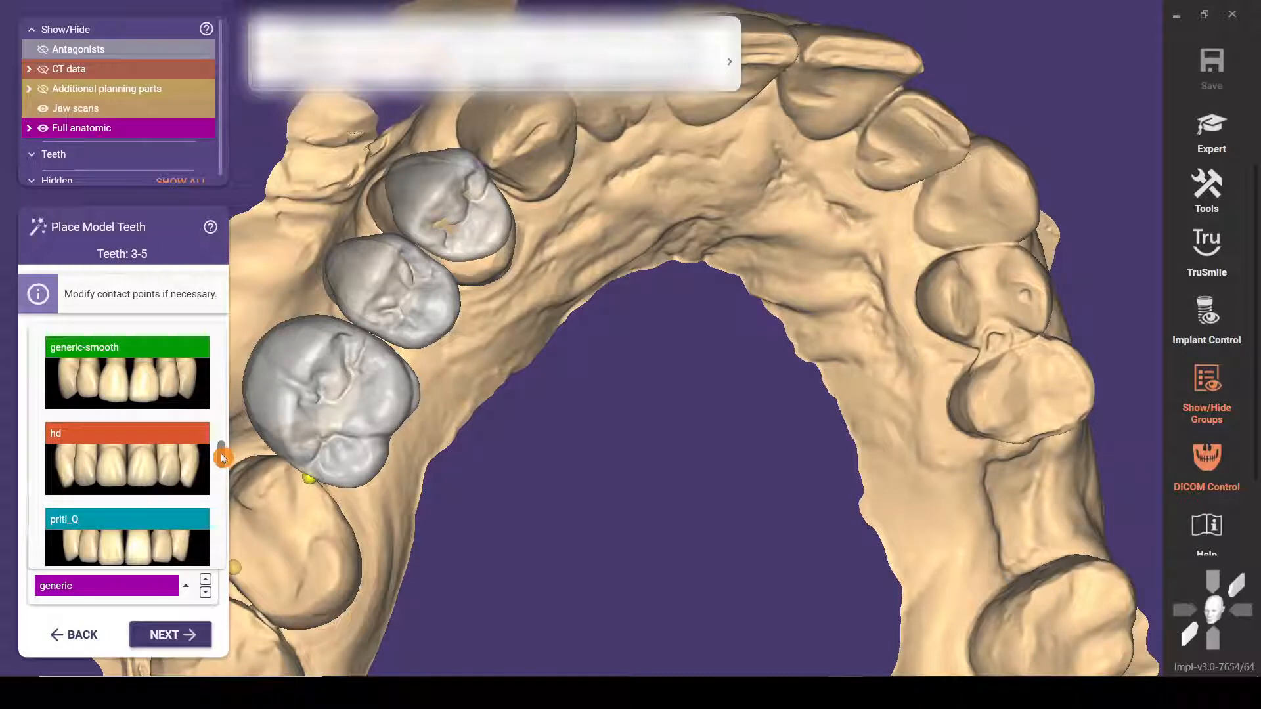
{"action": "left_click_drag", "start_coordinate": [222, 458], "coordinate": [230, 358]}
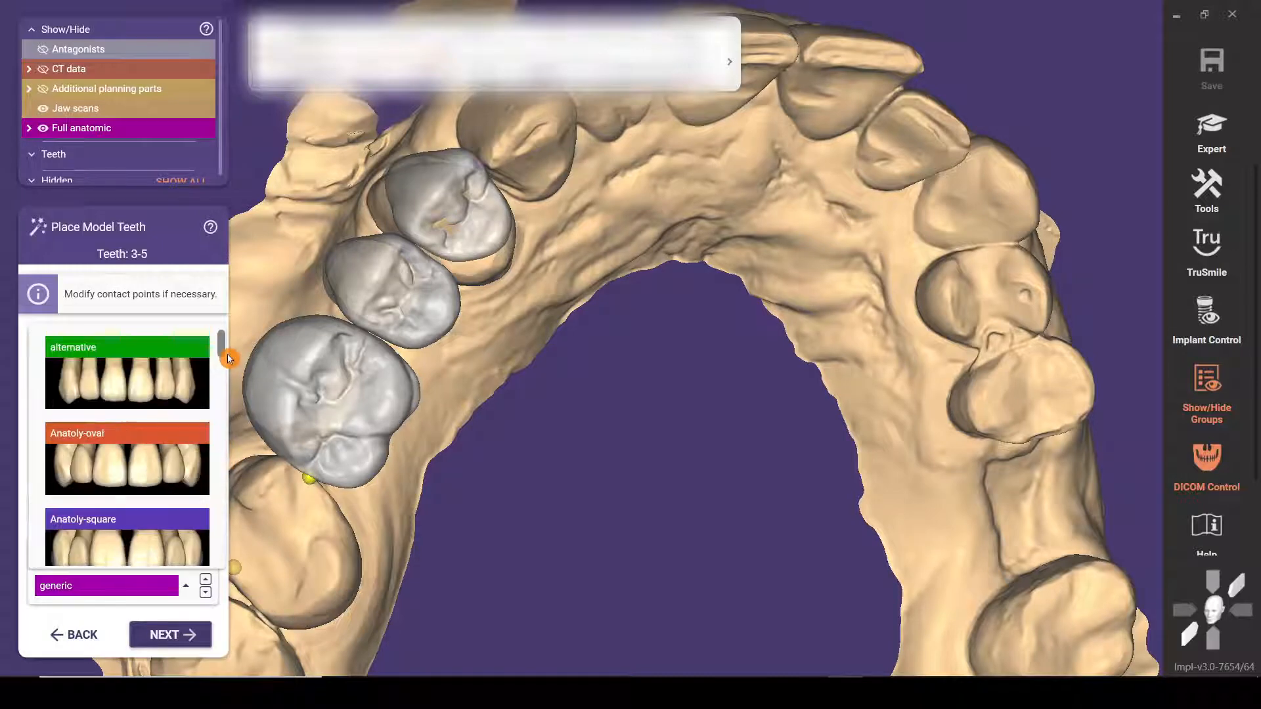
{"action": "scroll", "coordinate": [227, 394], "scroll_direction": "down", "scroll_amount": 5}
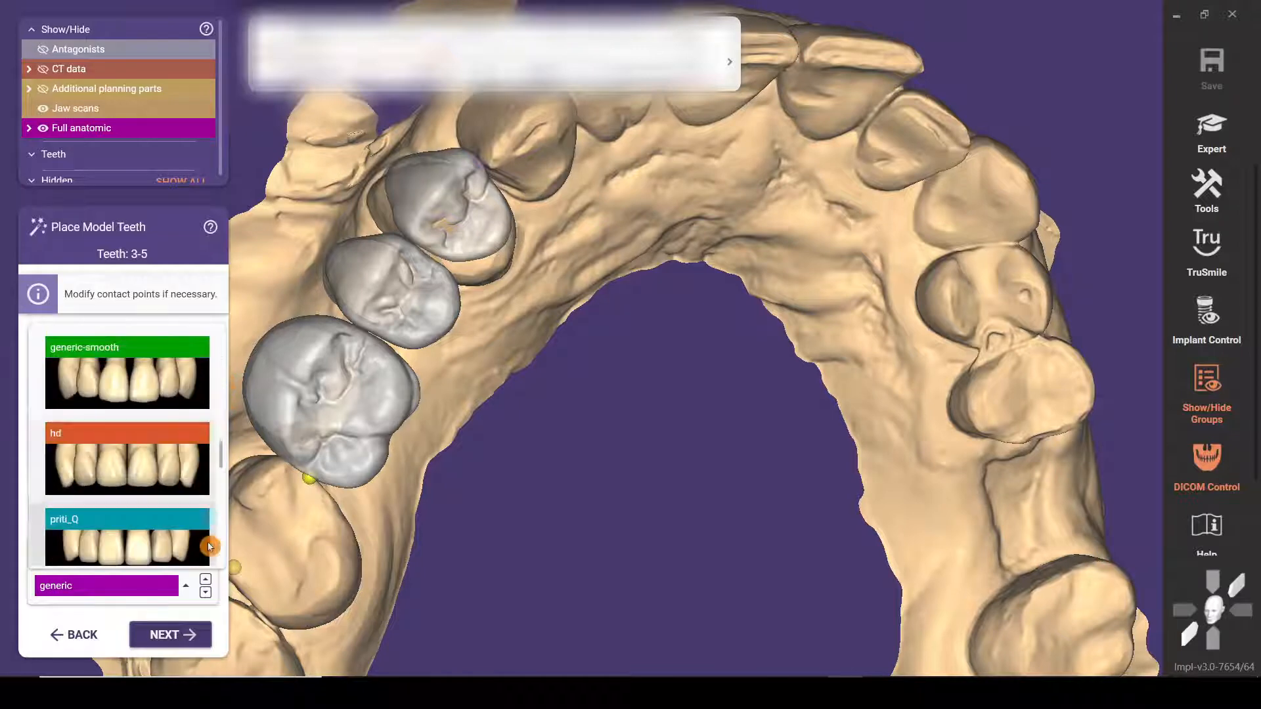
{"action": "scroll", "coordinate": [172, 565], "scroll_direction": "down", "scroll_amount": 3}
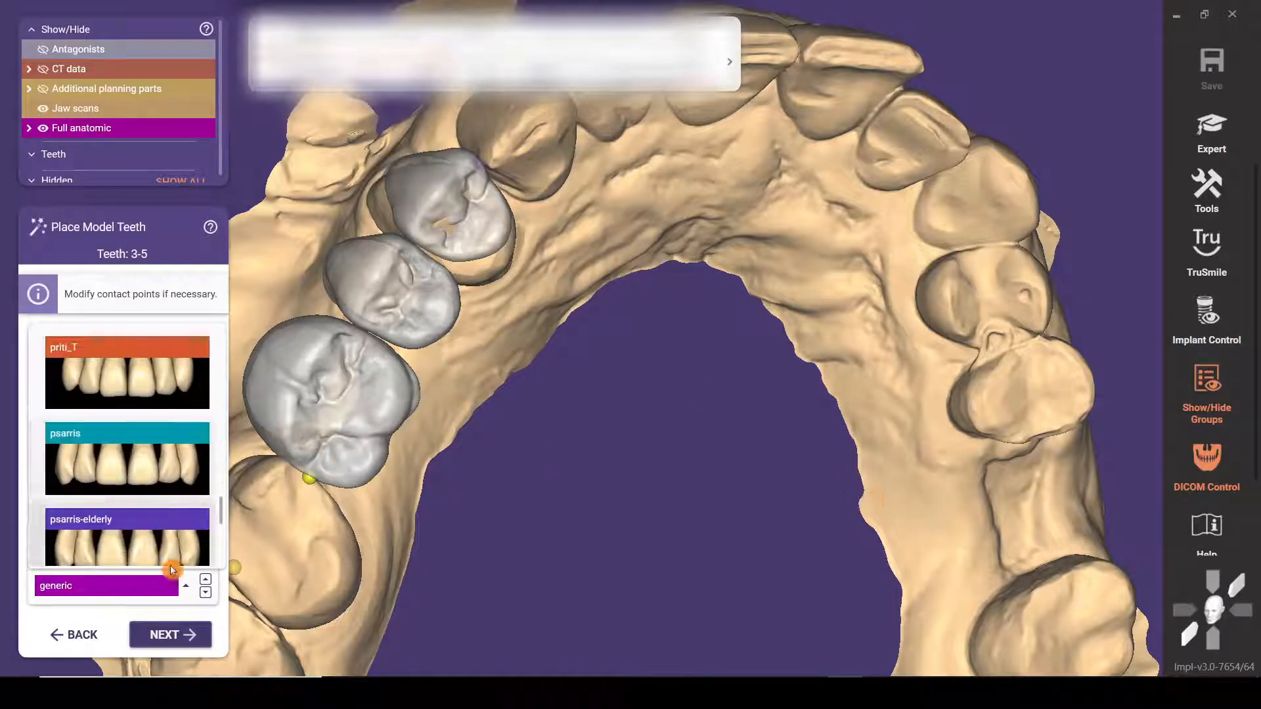
{"action": "left_click", "coordinate": [174, 635]}
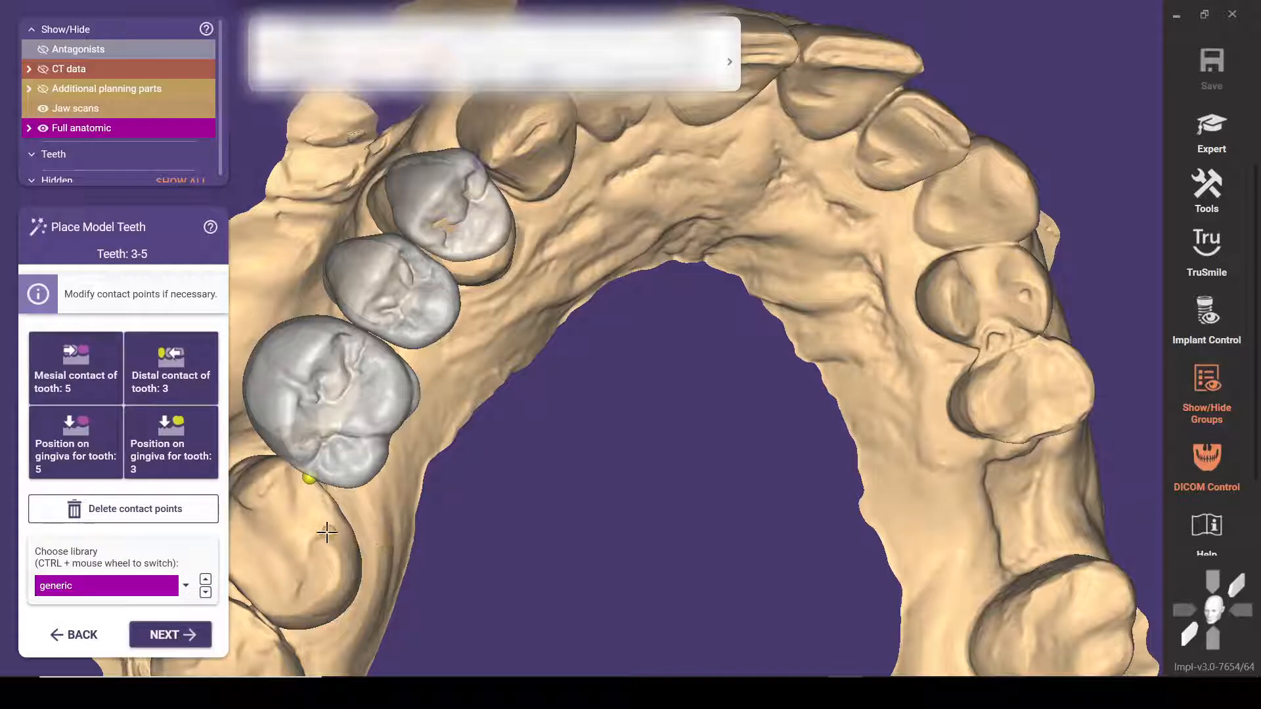
{"action": "left_click", "coordinate": [174, 634]}
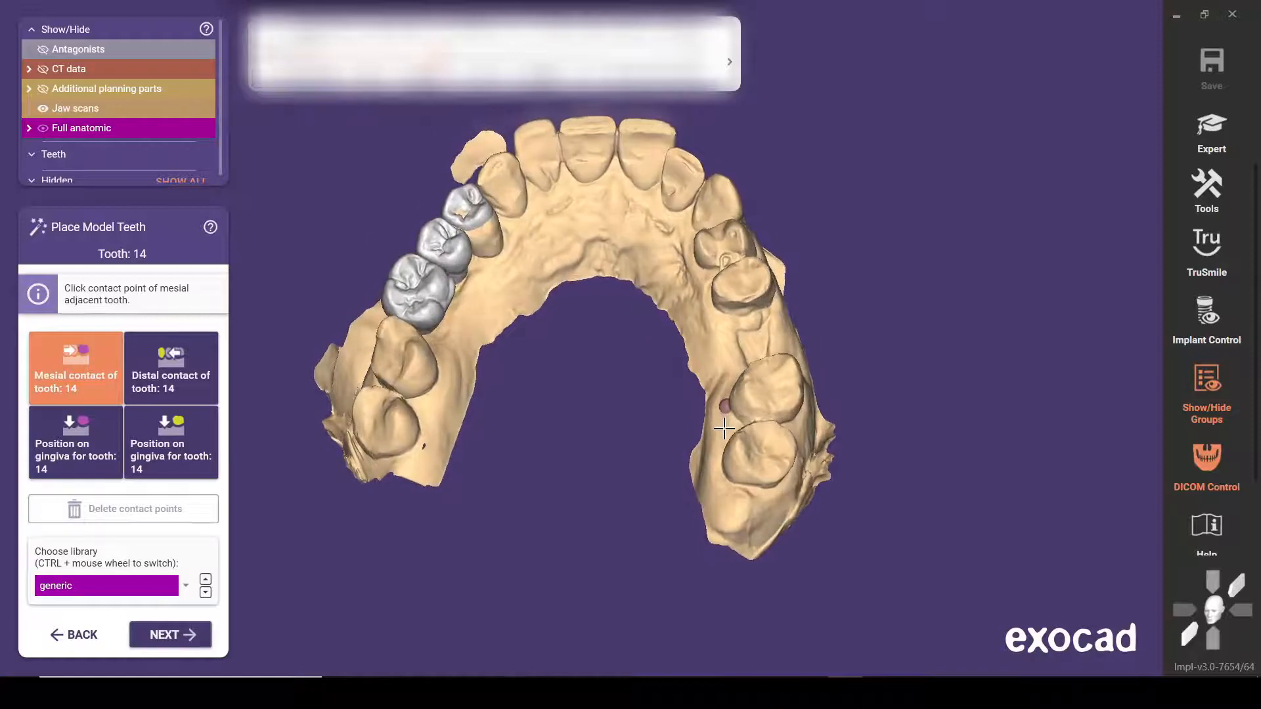
Step: Place the mesial and distal contact points of tooth 14 on its neighbouring teeth, fine-tune the distal point and accept the placement
{"action": "left_click", "coordinate": [739, 279]}
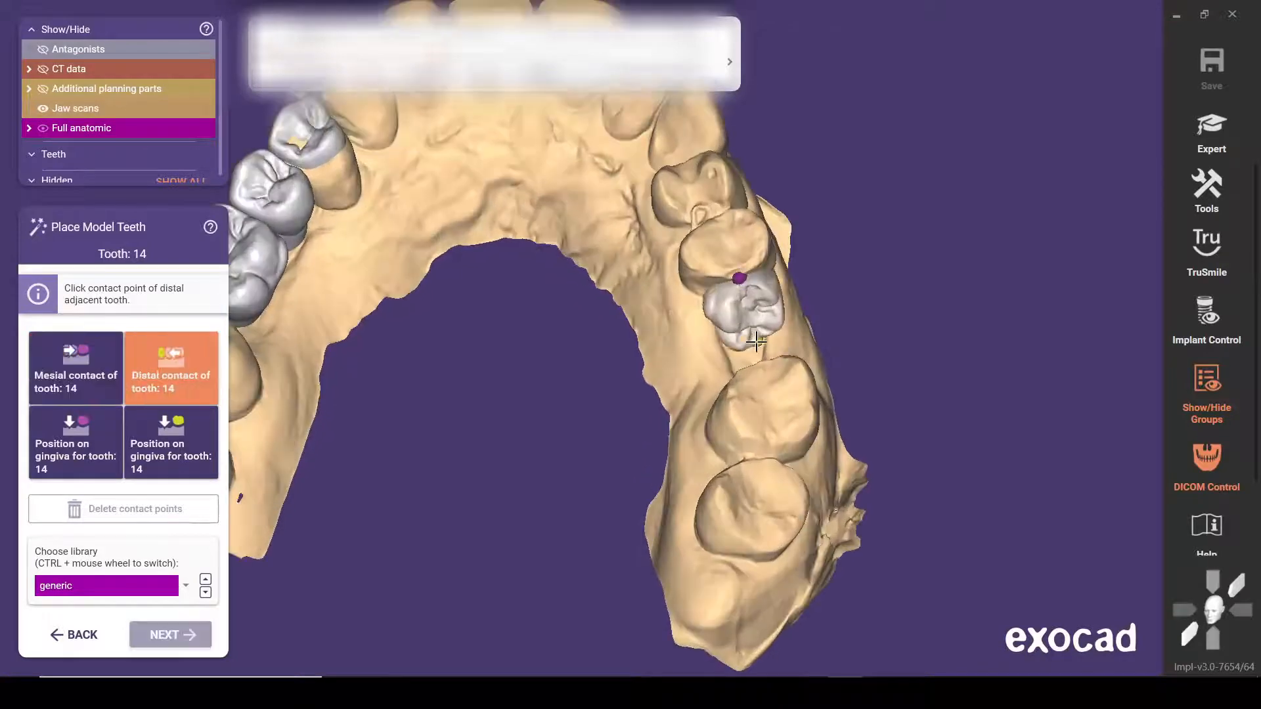
{"action": "left_click", "coordinate": [765, 371]}
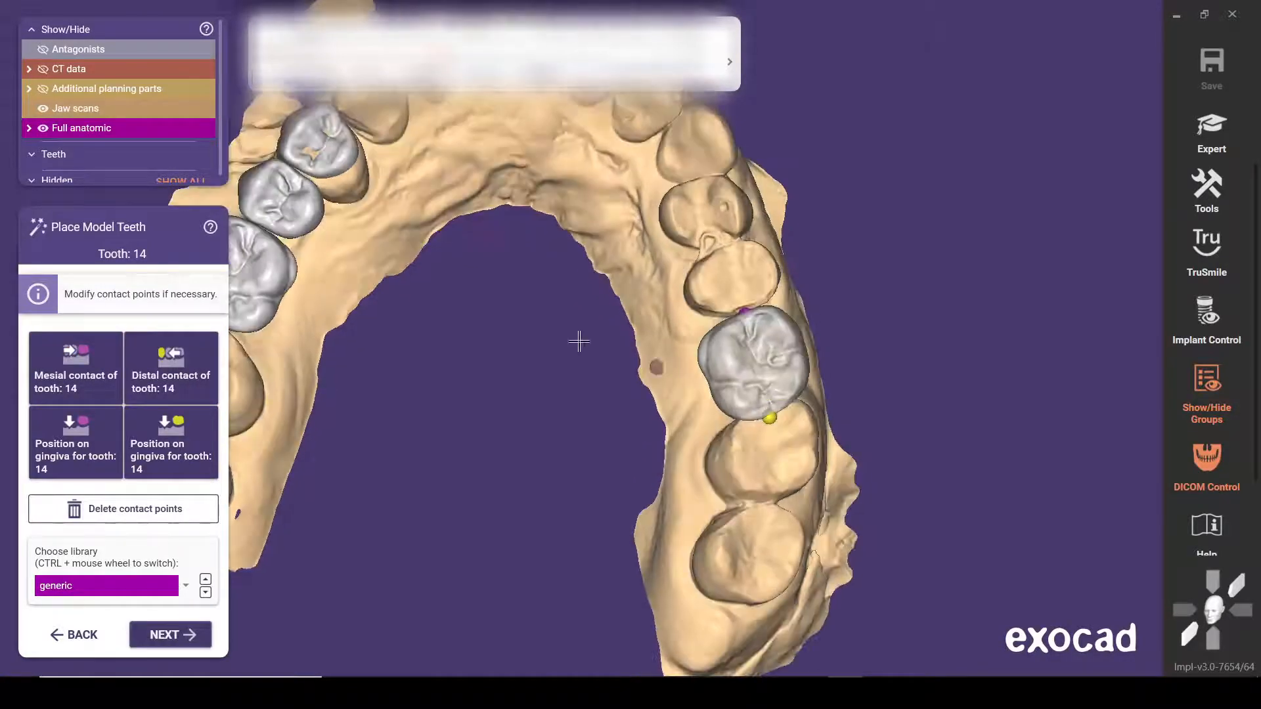
{"action": "left_click", "coordinate": [109, 324]}
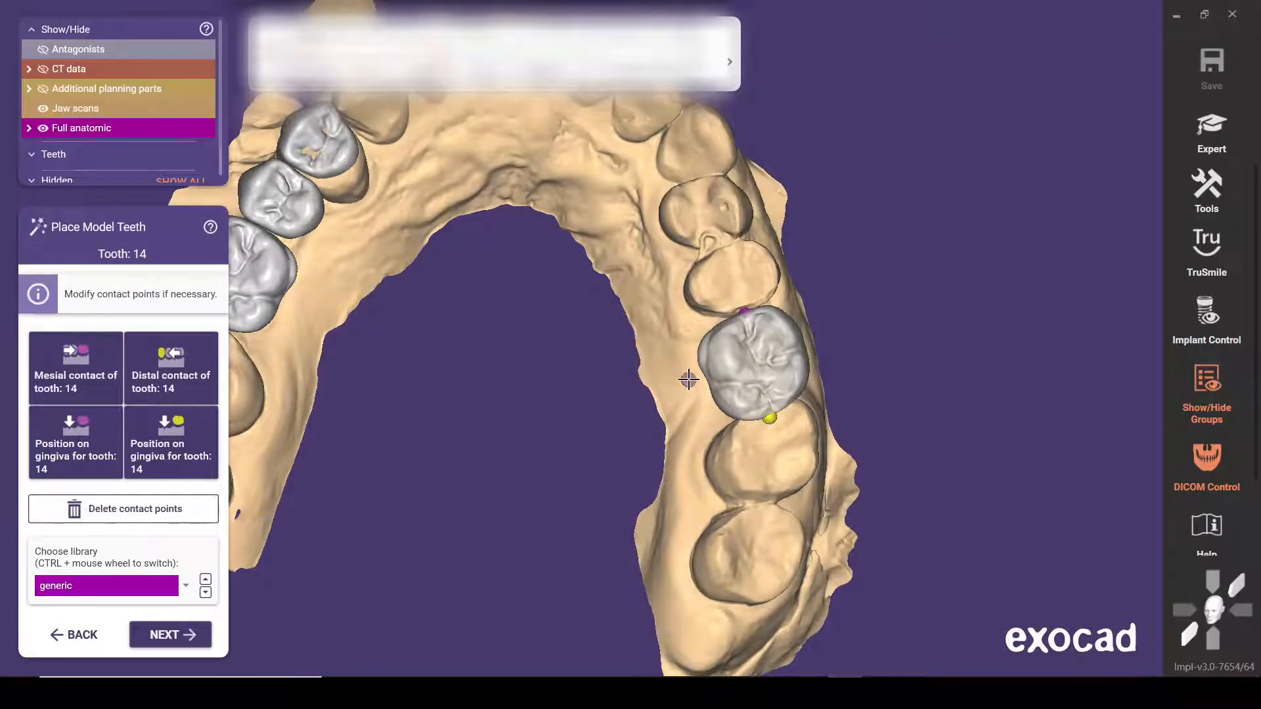
{"action": "left_click_drag", "start_coordinate": [770, 417], "coordinate": [767, 412]}
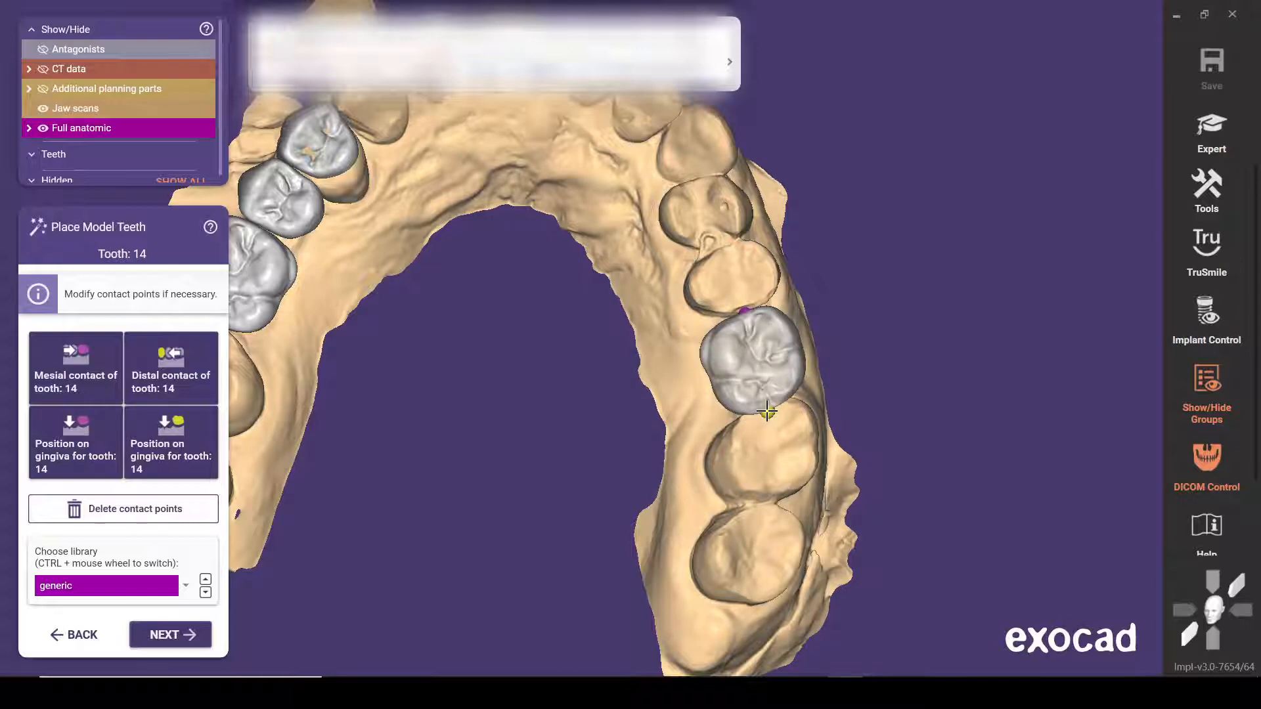
{"action": "left_click", "coordinate": [191, 636]}
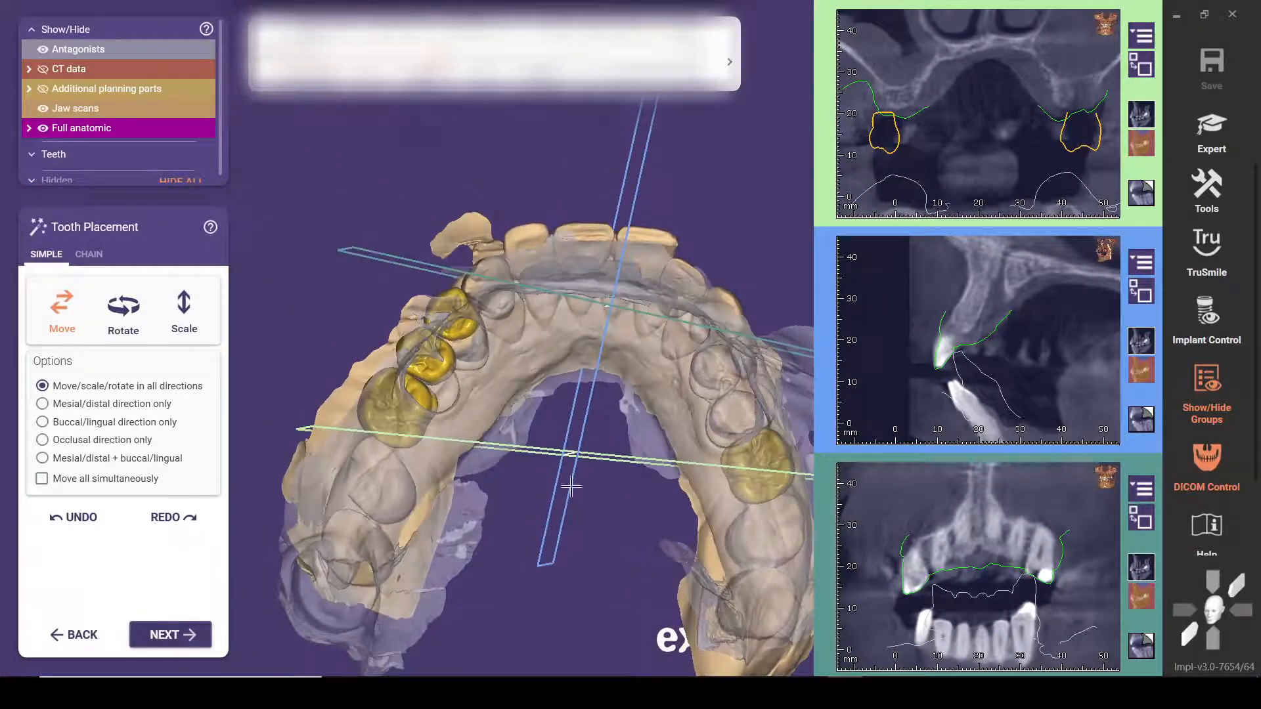
Step: Keep tooth placement in simple mode and hide the antagonists from the 3D view
{"action": "left_click", "coordinate": [90, 254]}
{"action": "left_click", "coordinate": [53, 254]}
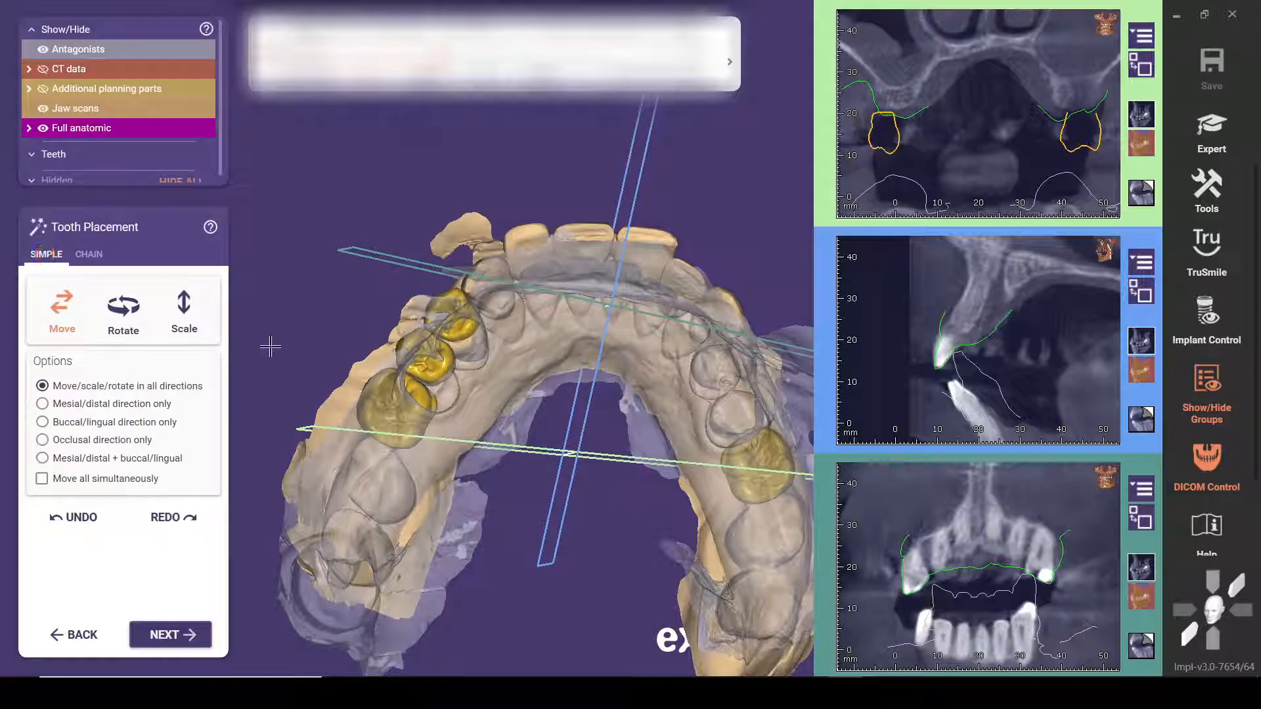
{"action": "right_click_drag", "start_coordinate": [501, 366], "coordinate": [588, 526]}
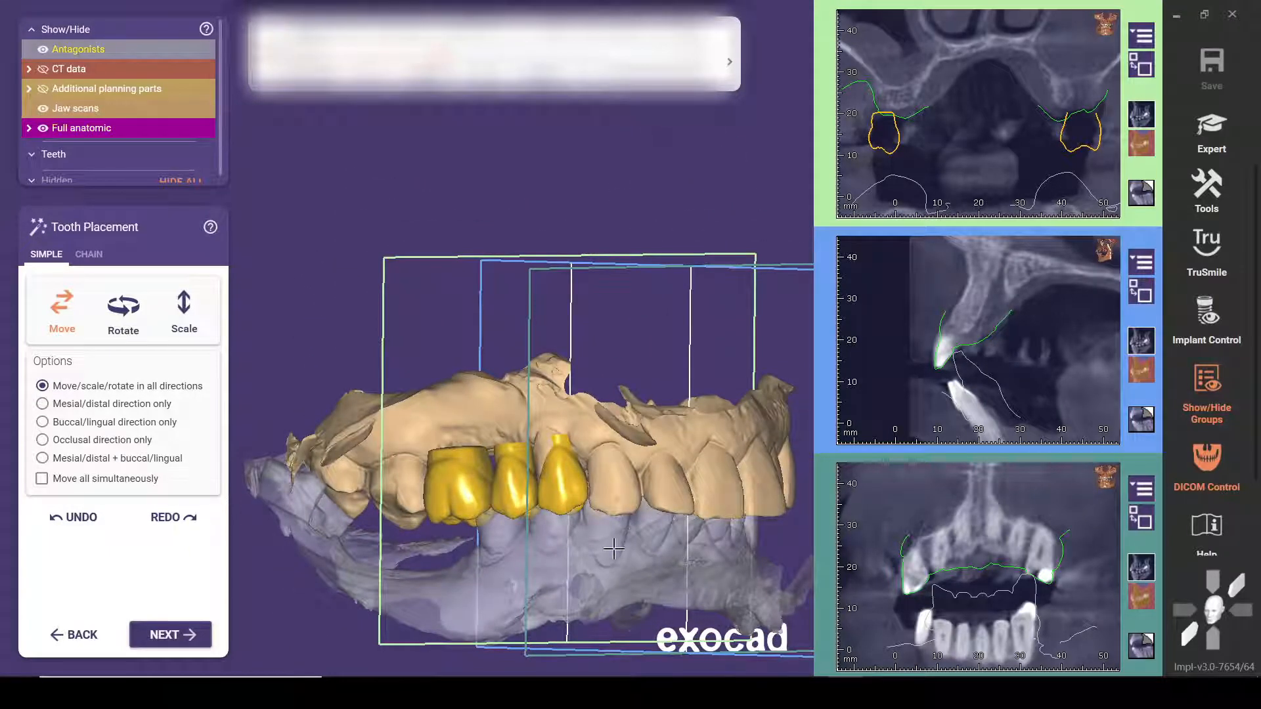
{"action": "key", "text": "a"}
{"action": "key", "text": "a"}
{"action": "key", "text": "a"}
{"action": "key", "text": "o"}
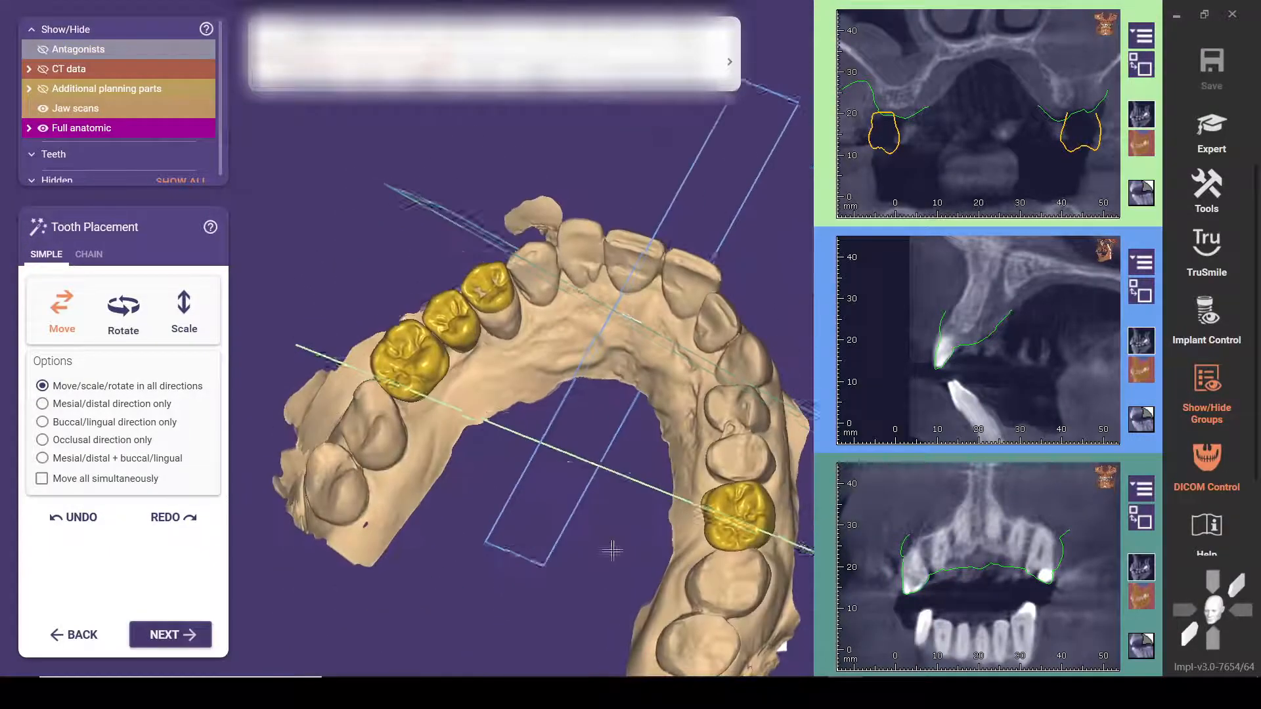
Step: Move model tooth 3 slightly in the occlusal direction and shift it a little mesially in the gap
{"action": "scroll", "coordinate": [510, 393], "scroll_direction": "up", "scroll_amount": 3}
{"action": "scroll", "coordinate": [528, 394], "scroll_direction": "down", "scroll_amount": 2}
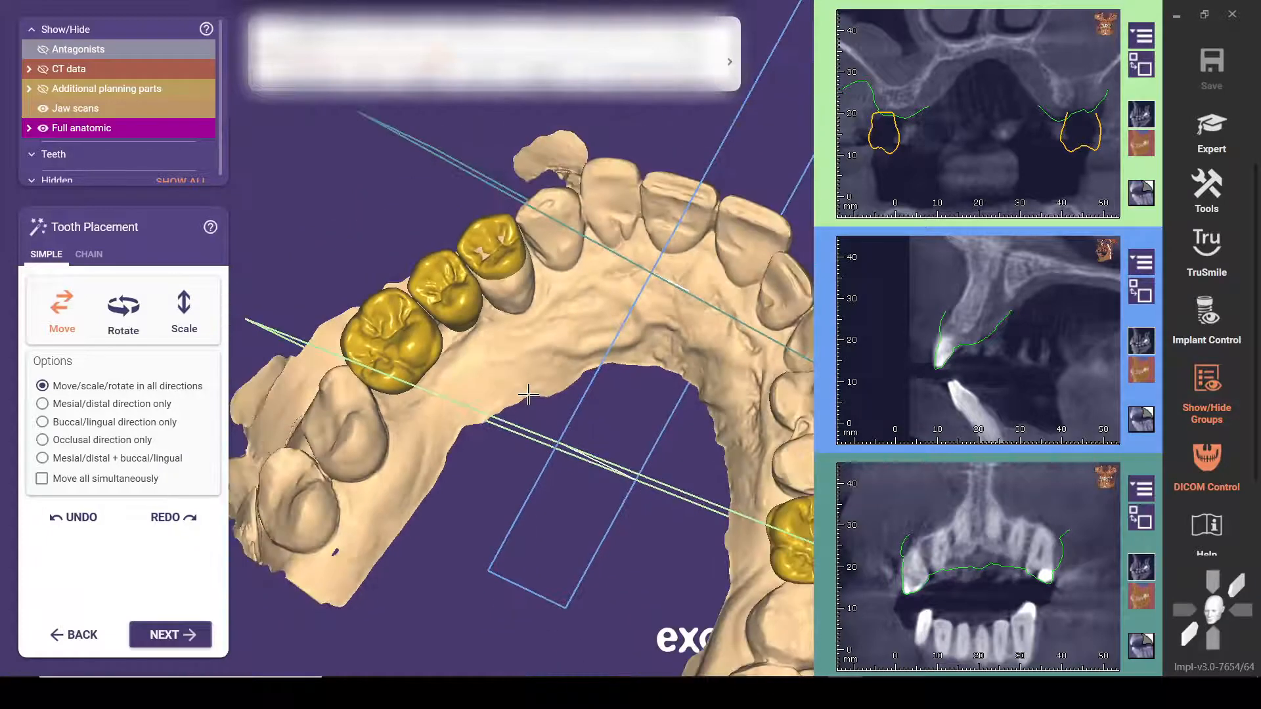
{"action": "right_click_drag", "start_coordinate": [528, 394], "coordinate": [526, 446]}
{"action": "scroll", "coordinate": [526, 447], "scroll_direction": "down", "scroll_amount": 1}
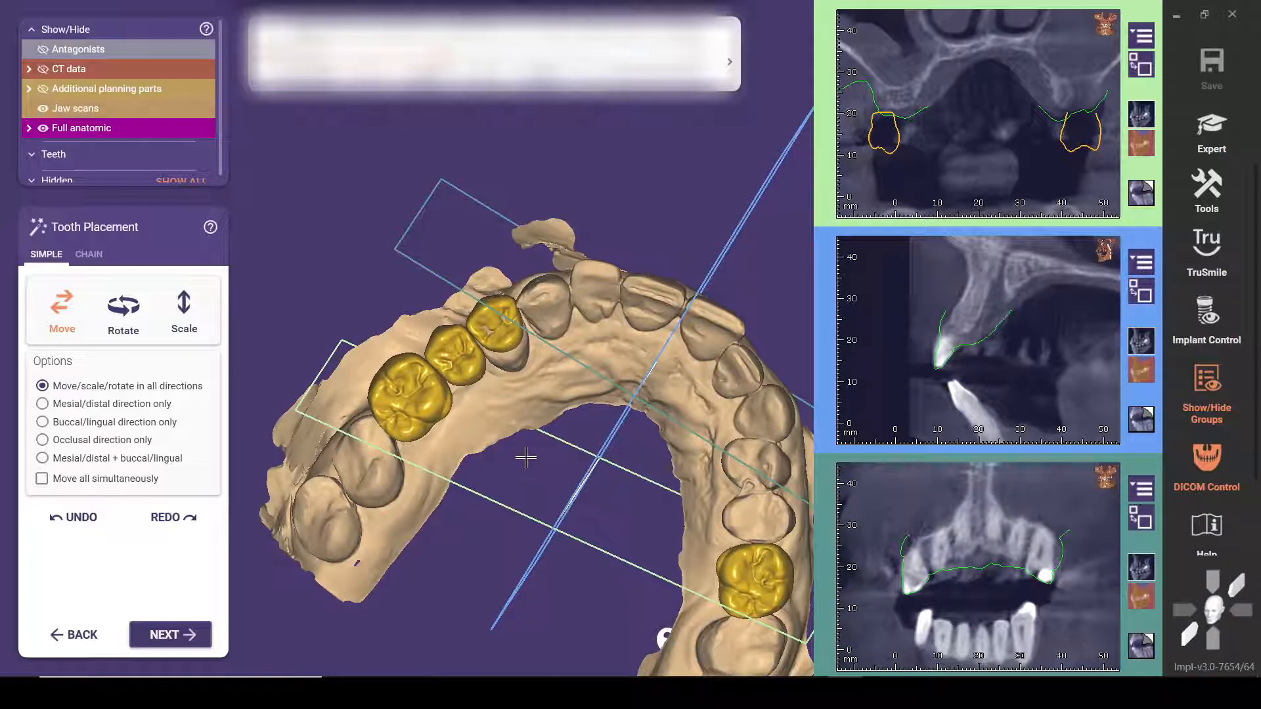
{"action": "right_click_drag", "start_coordinate": [581, 376], "coordinate": [485, 216]}
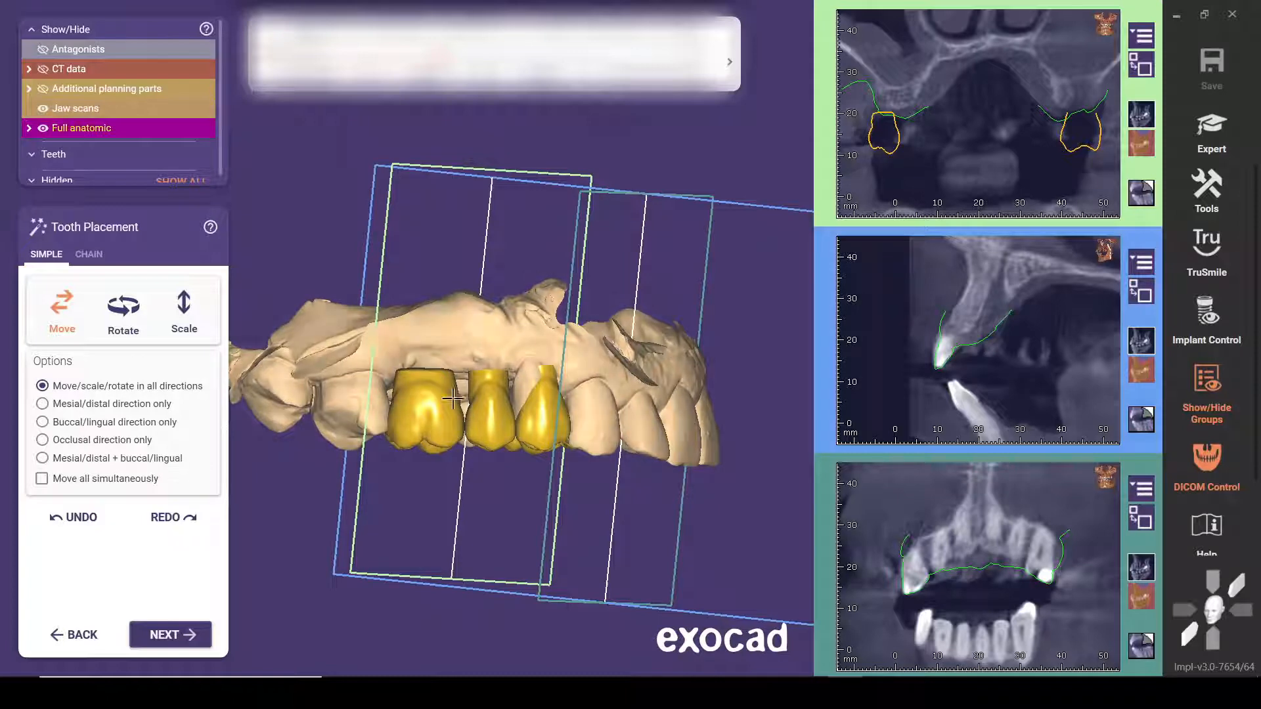
{"action": "mouse_move", "coordinate": [436, 407]}
{"action": "left_mouse_down"}
{"action": "mouse_move", "coordinate": [435, 453]}
{"action": "mouse_move", "coordinate": [440, 403]}
{"action": "mouse_move", "coordinate": [439, 414]}
{"action": "left_mouse_up"}
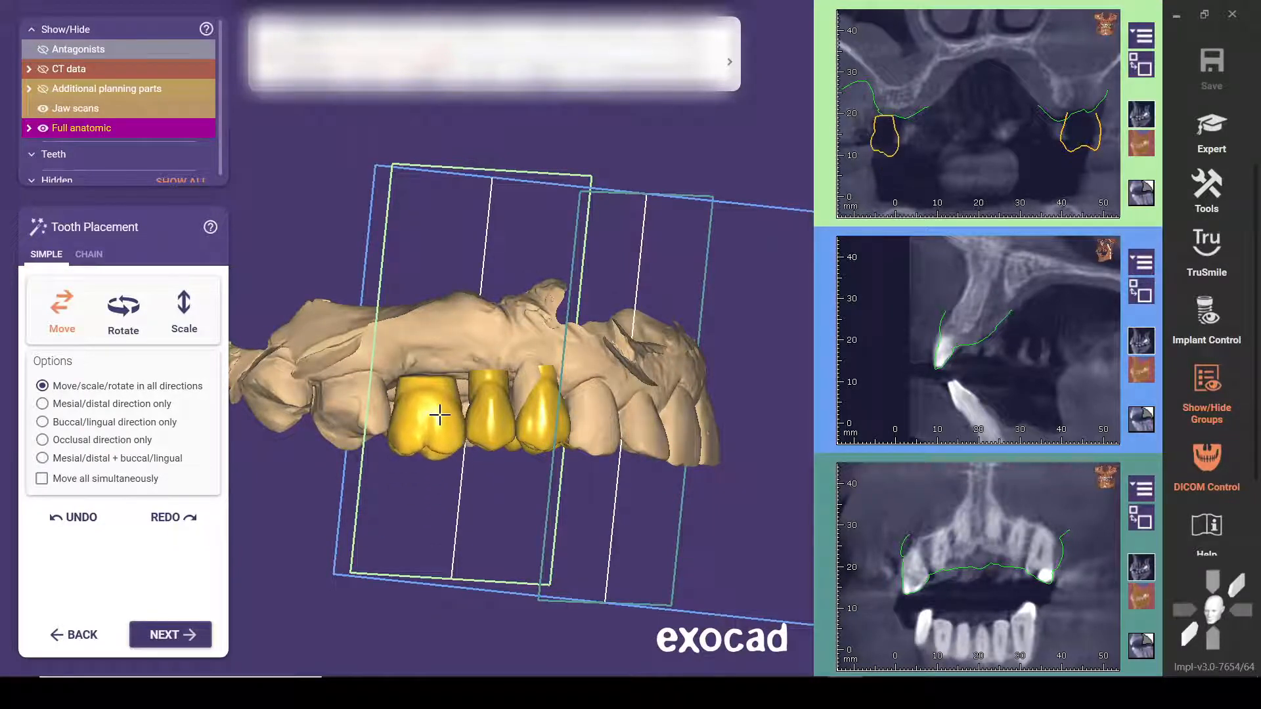
{"action": "right_click_drag", "start_coordinate": [451, 567], "coordinate": [454, 522]}
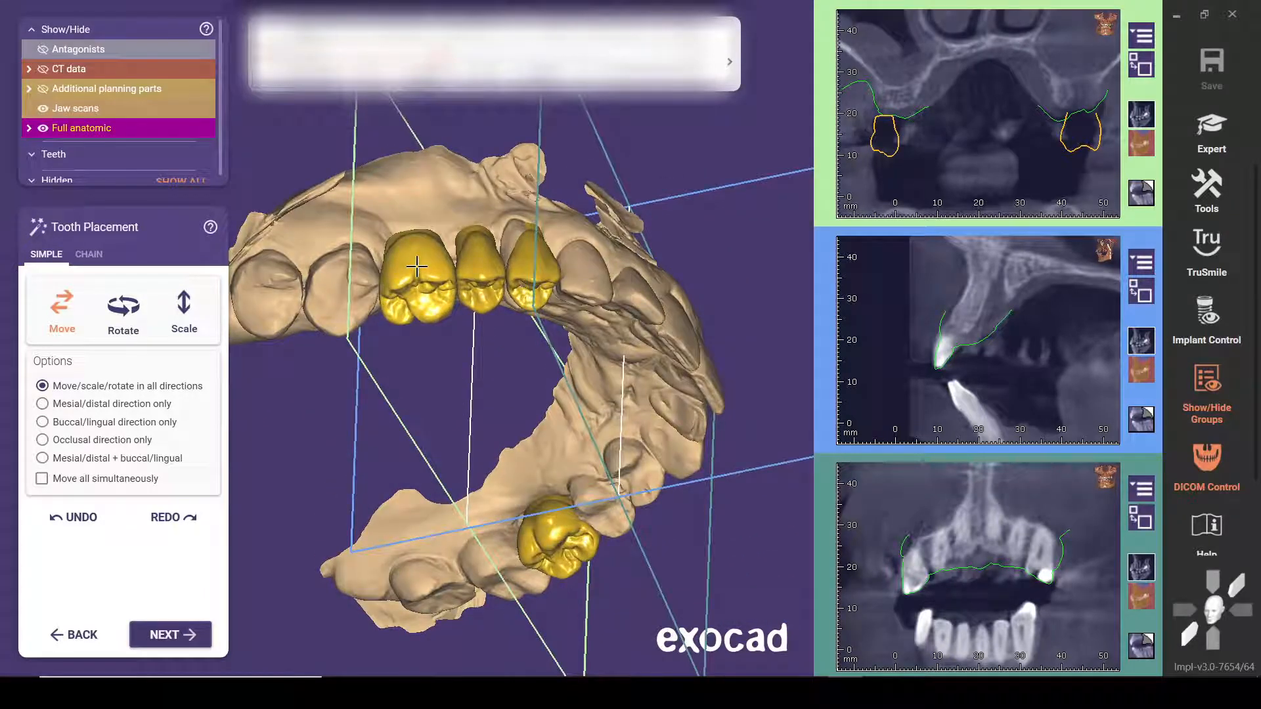
{"action": "mouse_move", "coordinate": [416, 266]}
{"action": "left_mouse_down"}
{"action": "mouse_move", "coordinate": [417, 354]}
{"action": "mouse_move", "coordinate": [420, 262]}
{"action": "left_mouse_up"}
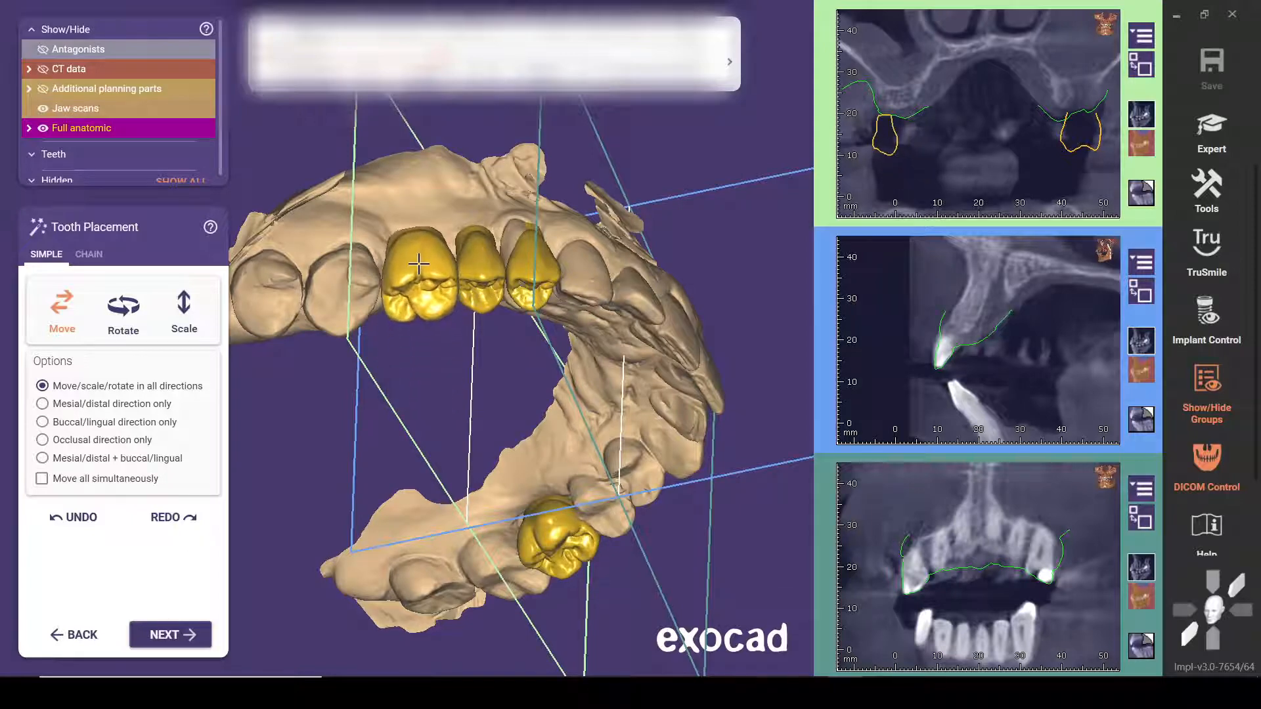
Step: Shift model tooth 3 slightly palatally and nudge model tooth 5 to follow the arch
{"action": "right_click_drag", "start_coordinate": [496, 408], "coordinate": [523, 505]}
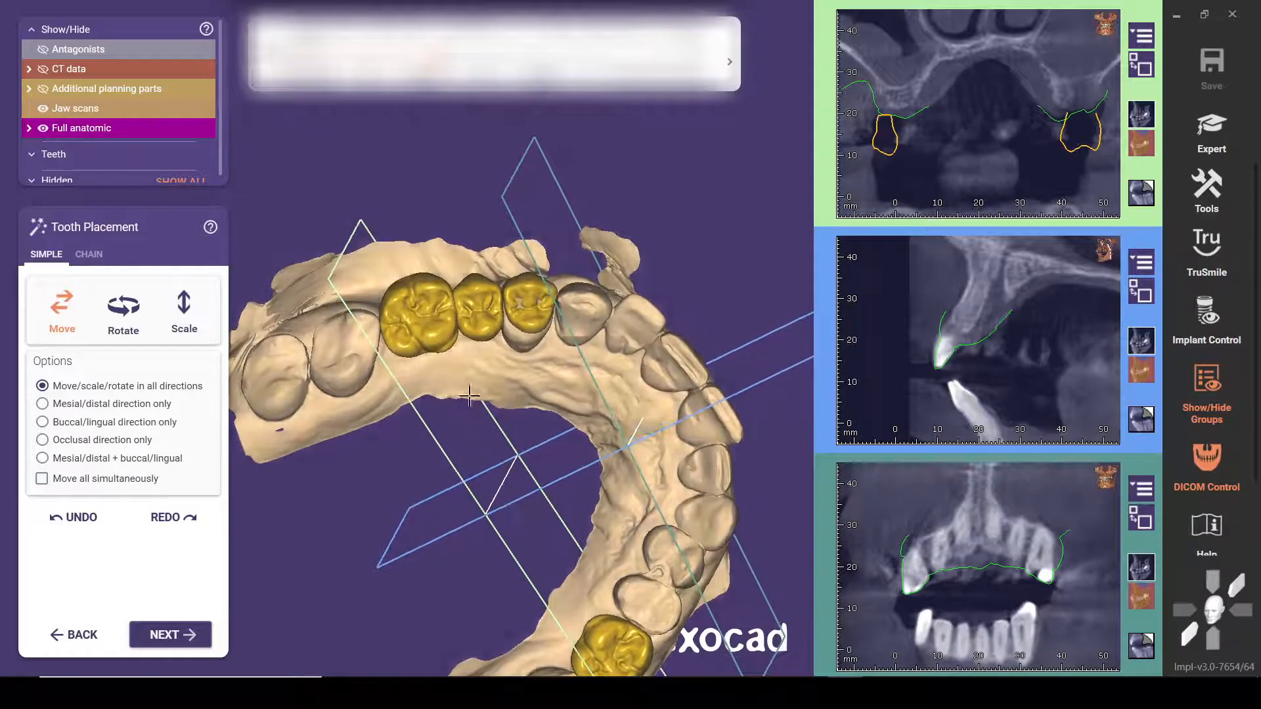
{"action": "left_click_drag", "start_coordinate": [437, 328], "coordinate": [545, 319]}
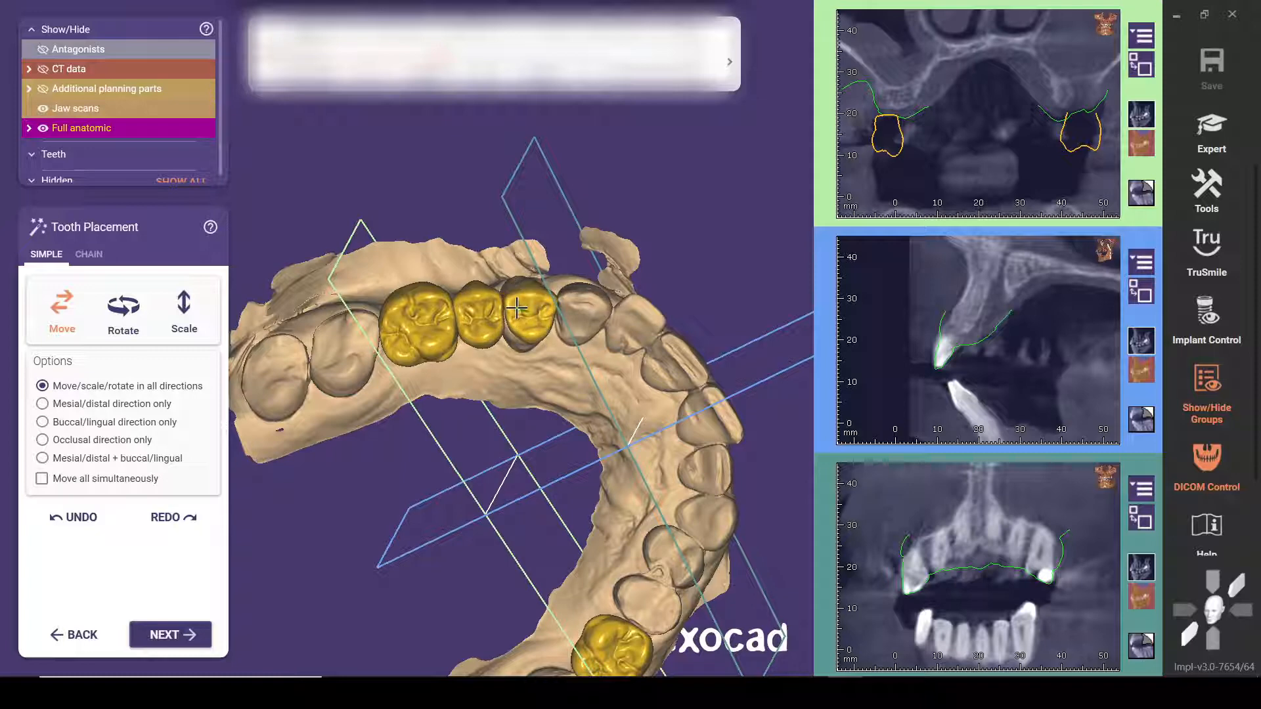
{"action": "left_click_drag", "start_coordinate": [517, 309], "coordinate": [516, 306]}
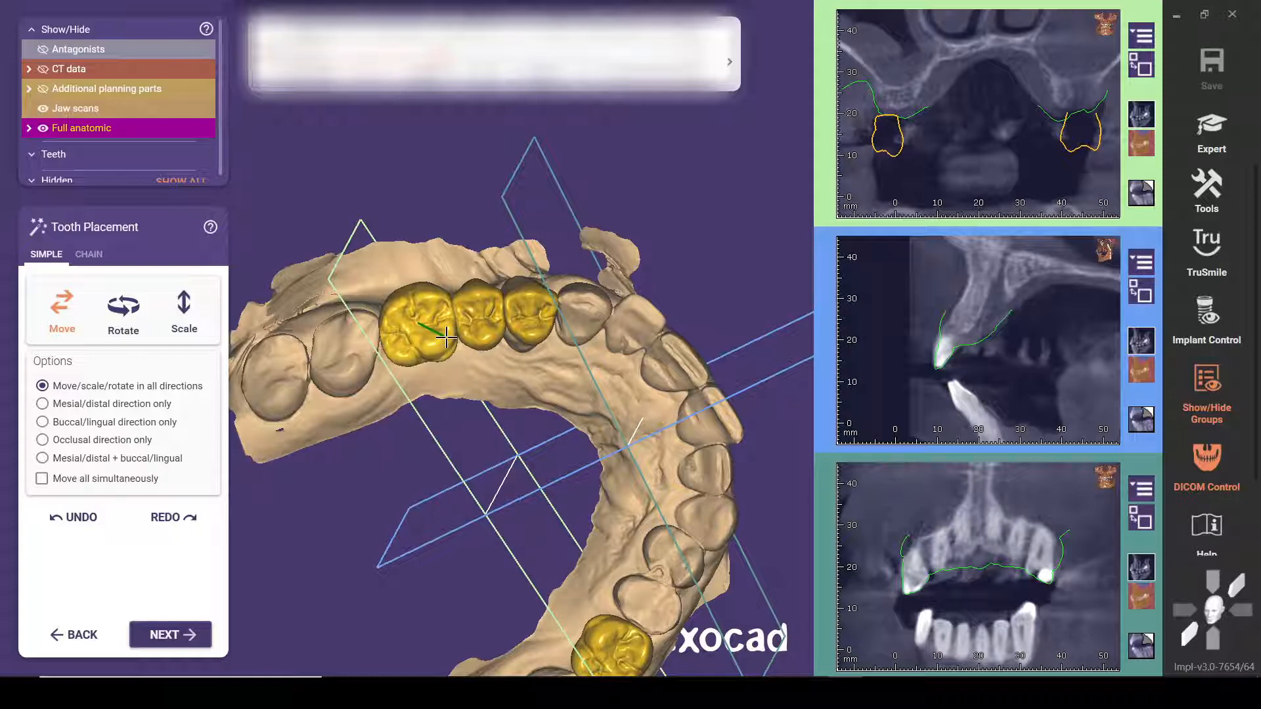
Step: Scale model tooth 3 down slightly and shift model tooth 4 a little palatally to line up with its neighbours
{"action": "scroll", "coordinate": [447, 338], "scroll_direction": "up", "scroll_amount": 5}
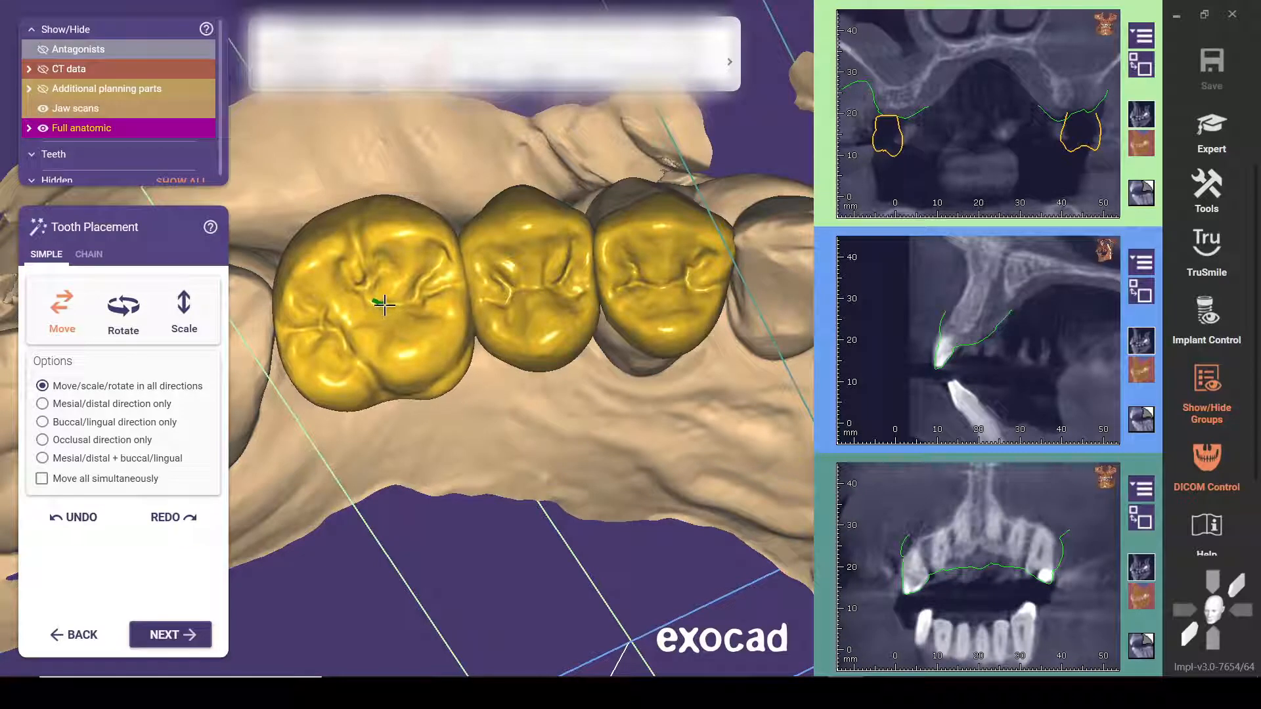
{"action": "mouse_move", "coordinate": [452, 361]}
{"action": "left_mouse_down", "text": "shift"}
{"action": "mouse_move", "coordinate": [436, 349]}
{"action": "mouse_move", "coordinate": [446, 369]}
{"action": "left_mouse_up", "text": "shift"}
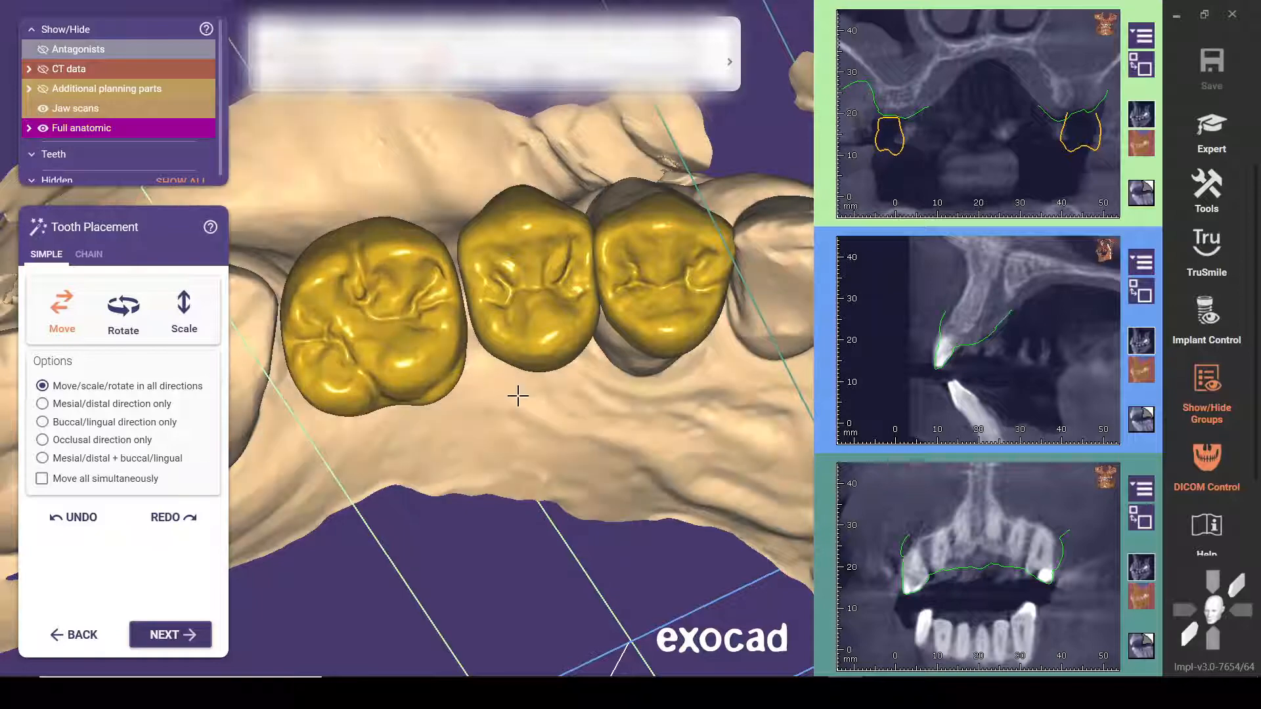
{"action": "right_click_drag", "start_coordinate": [519, 394], "coordinate": [479, 414]}
{"action": "left_click_drag", "start_coordinate": [530, 304], "coordinate": [531, 320]}
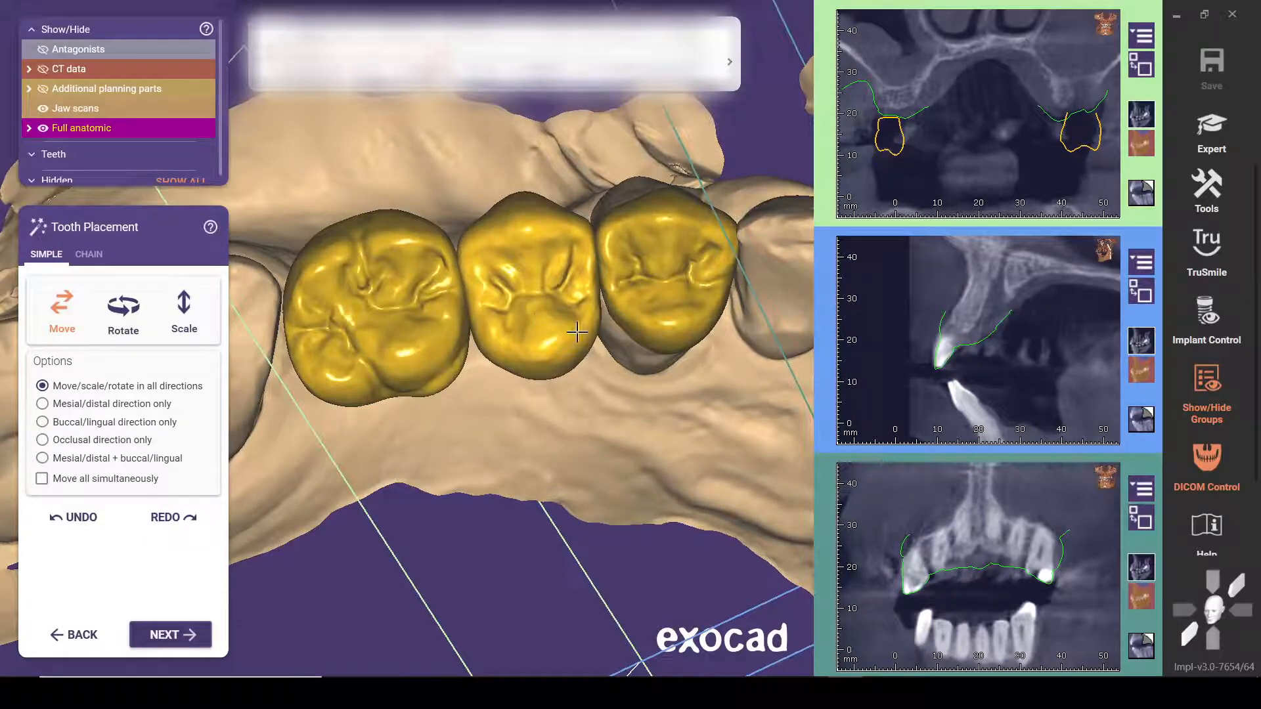
Step: Examine the placed model teeth 3-5 from several angles and centre the CT cross-sections on the region of teeth 4 and 5
{"action": "scroll", "coordinate": [580, 301], "scroll_direction": "down", "scroll_amount": 5}
{"action": "right_click_drag", "start_coordinate": [580, 301], "coordinate": [575, 309]}
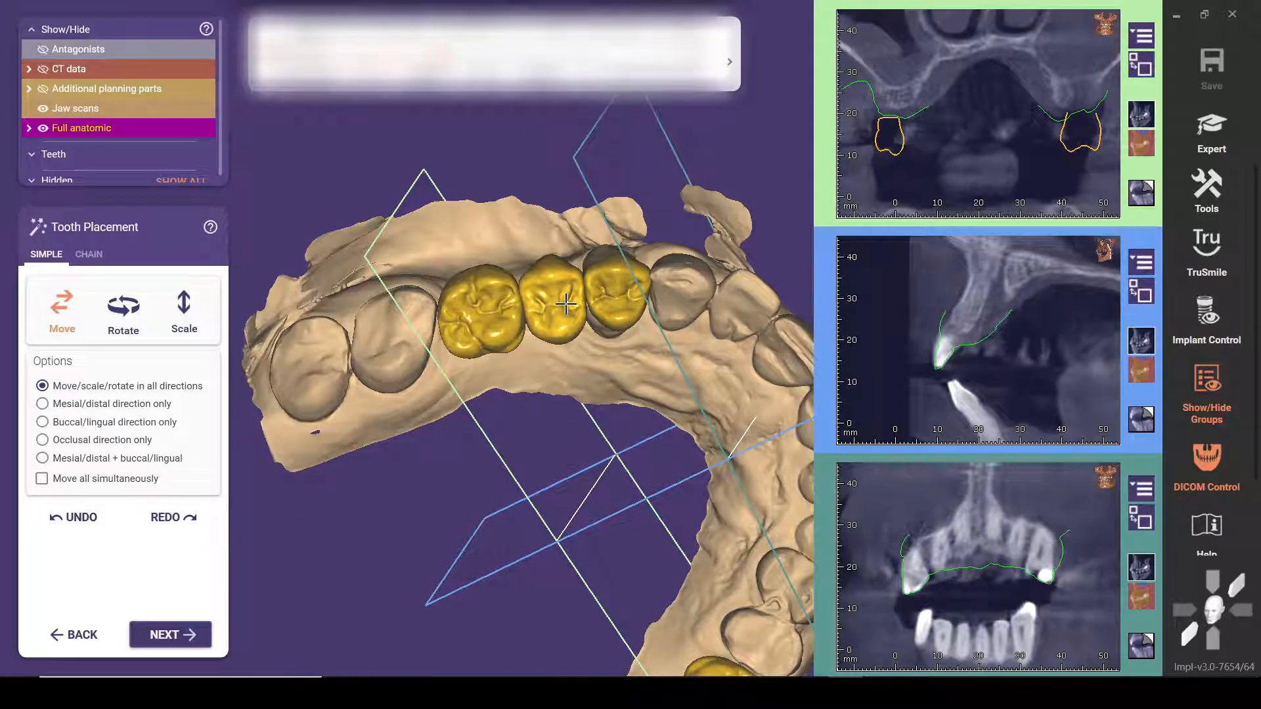
{"action": "right_click_drag", "start_coordinate": [566, 304], "coordinate": [591, 358]}
{"action": "middle_click_drag", "start_coordinate": [591, 358], "coordinate": [521, 380]}
{"action": "right_click_drag", "start_coordinate": [520, 381], "coordinate": [534, 303]}
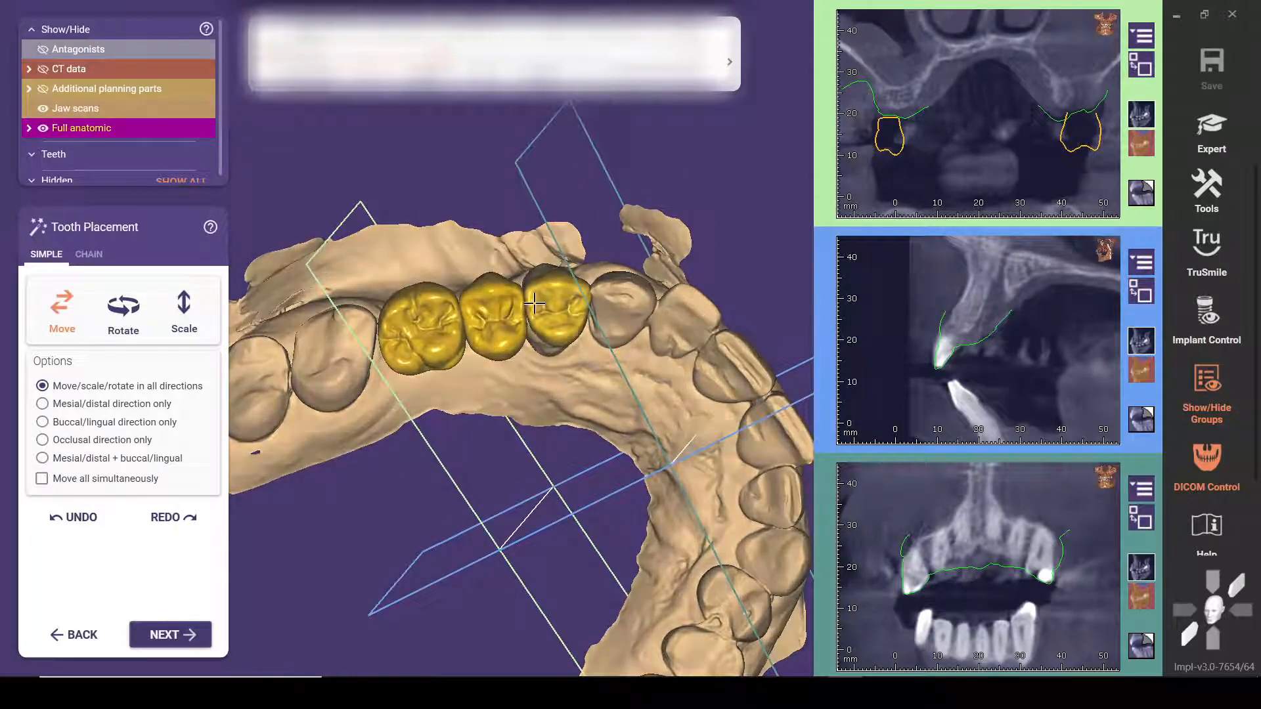
{"action": "scroll", "coordinate": [500, 318], "scroll_direction": "up", "scroll_amount": 3}
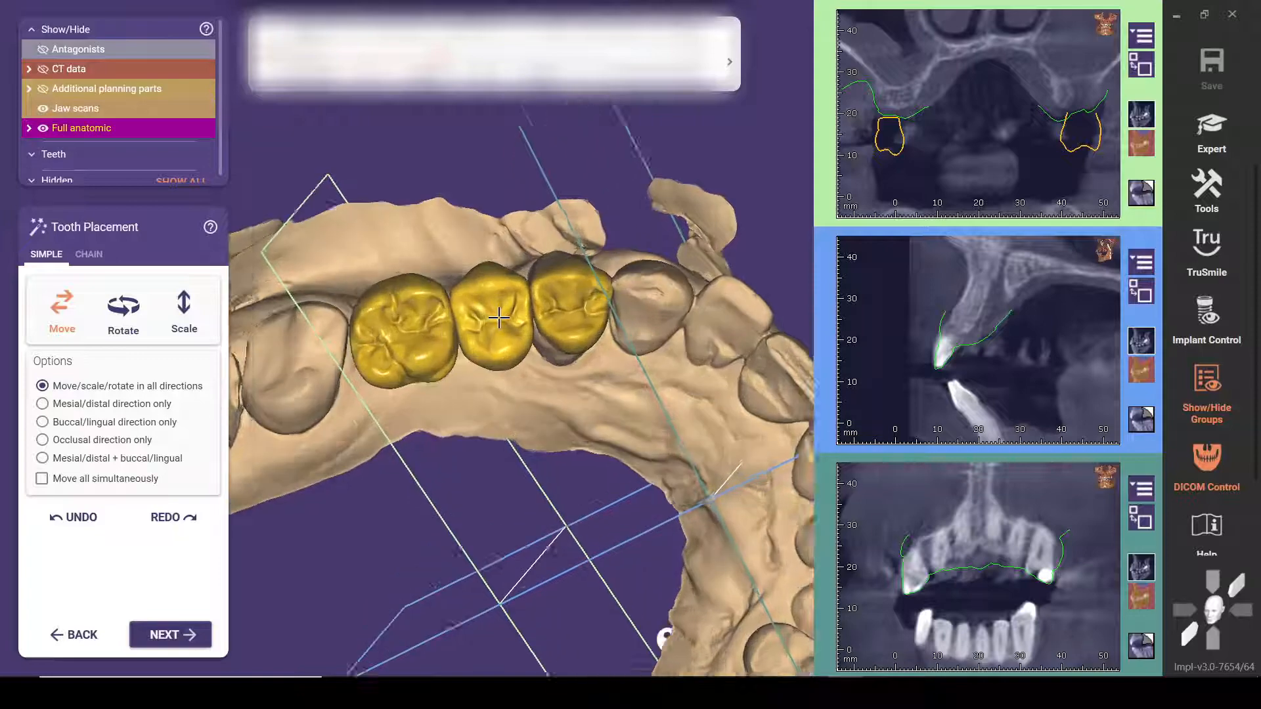
{"action": "scroll", "coordinate": [499, 318], "scroll_direction": "down", "scroll_amount": 4}
{"action": "scroll", "coordinate": [499, 318], "scroll_direction": "up", "scroll_amount": 4}
{"action": "scroll", "coordinate": [498, 318], "scroll_direction": "down", "scroll_amount": 2}
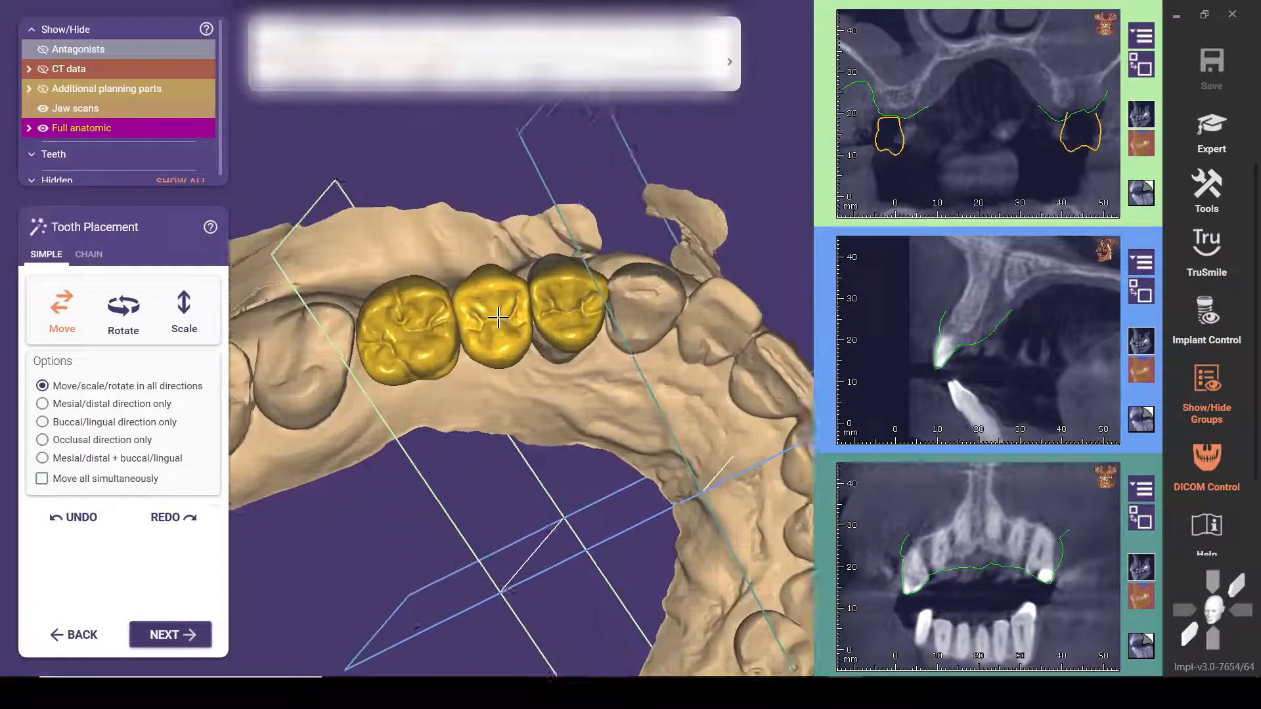
{"action": "middle_click", "coordinate": [499, 319]}
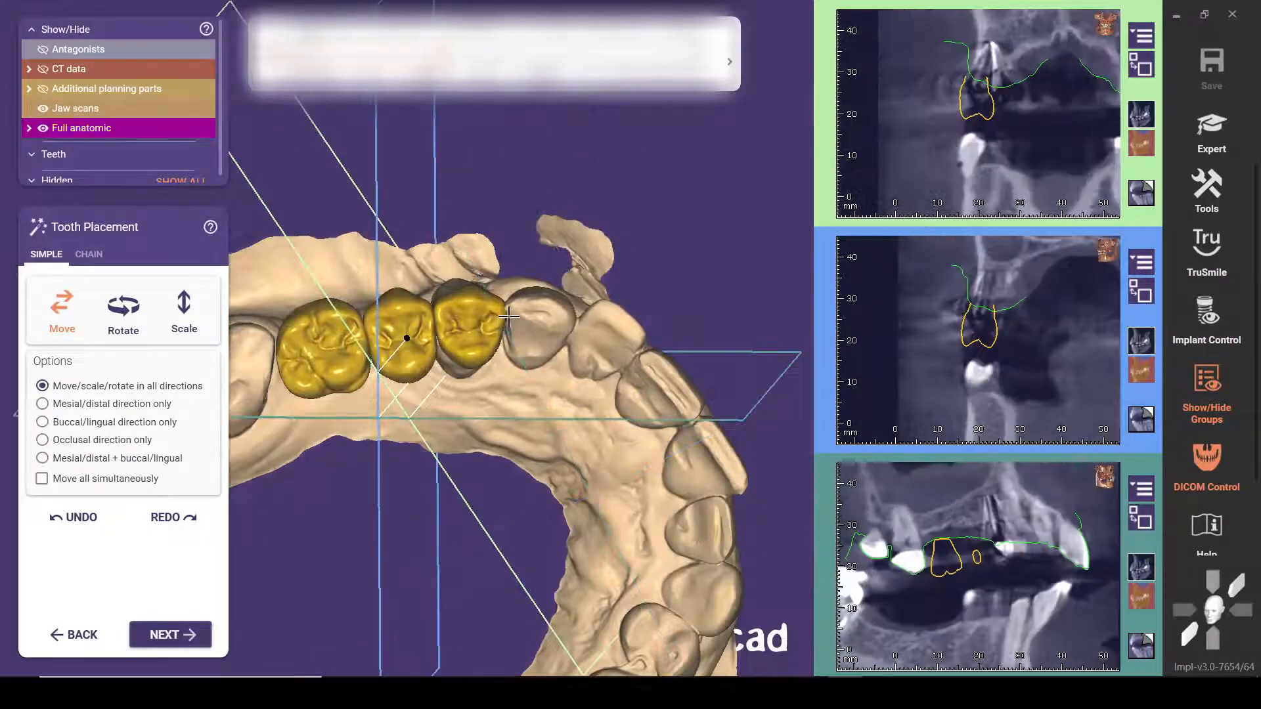
{"action": "right_click_drag", "start_coordinate": [563, 327], "coordinate": [271, 284]}
{"action": "middle_click", "coordinate": [272, 284]}
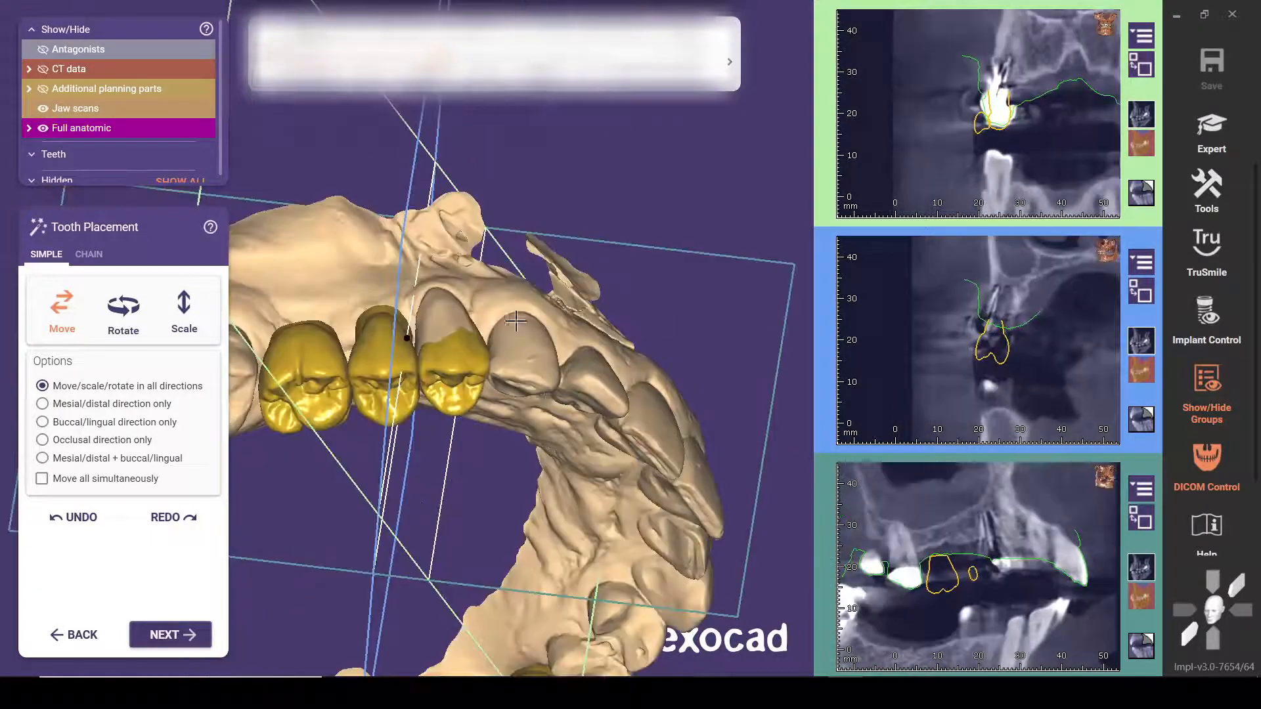
Step: Centre the CT cross-sections on model tooth 14 and check how it sits in its gap
{"action": "right_click_drag", "start_coordinate": [639, 413], "coordinate": [505, 323]}
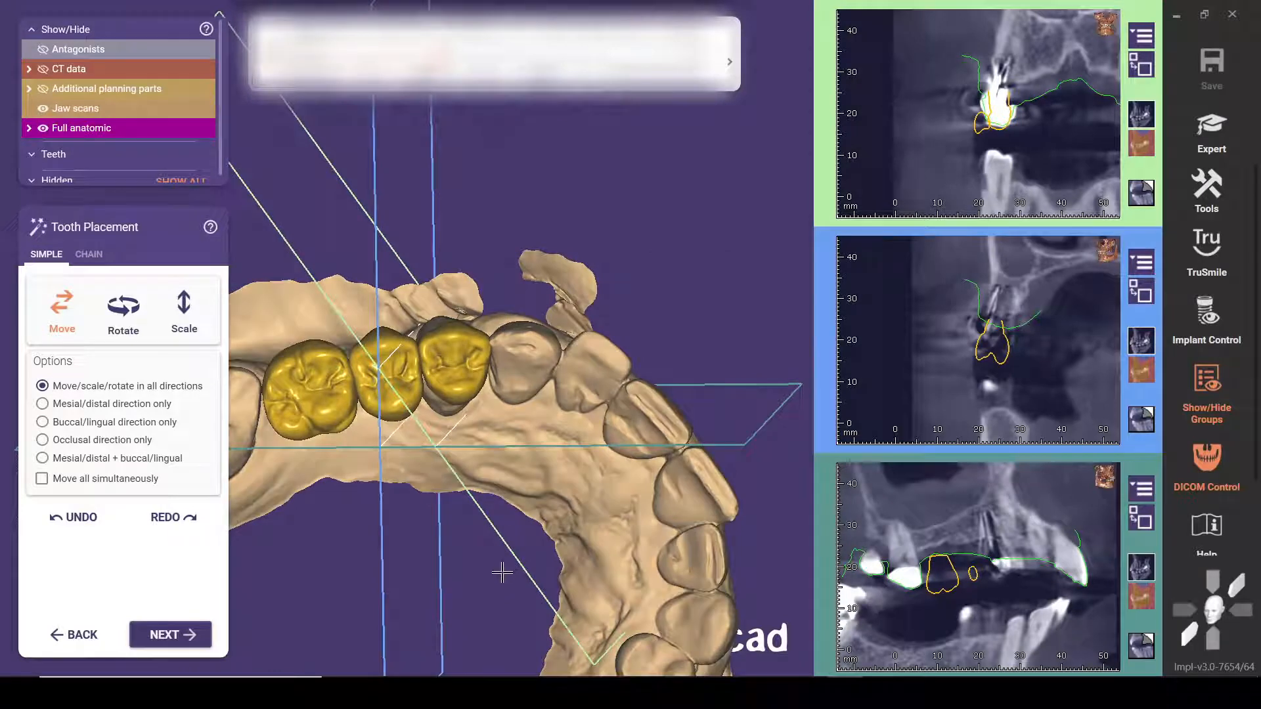
{"action": "middle_click_drag", "start_coordinate": [482, 591], "coordinate": [447, 295]}
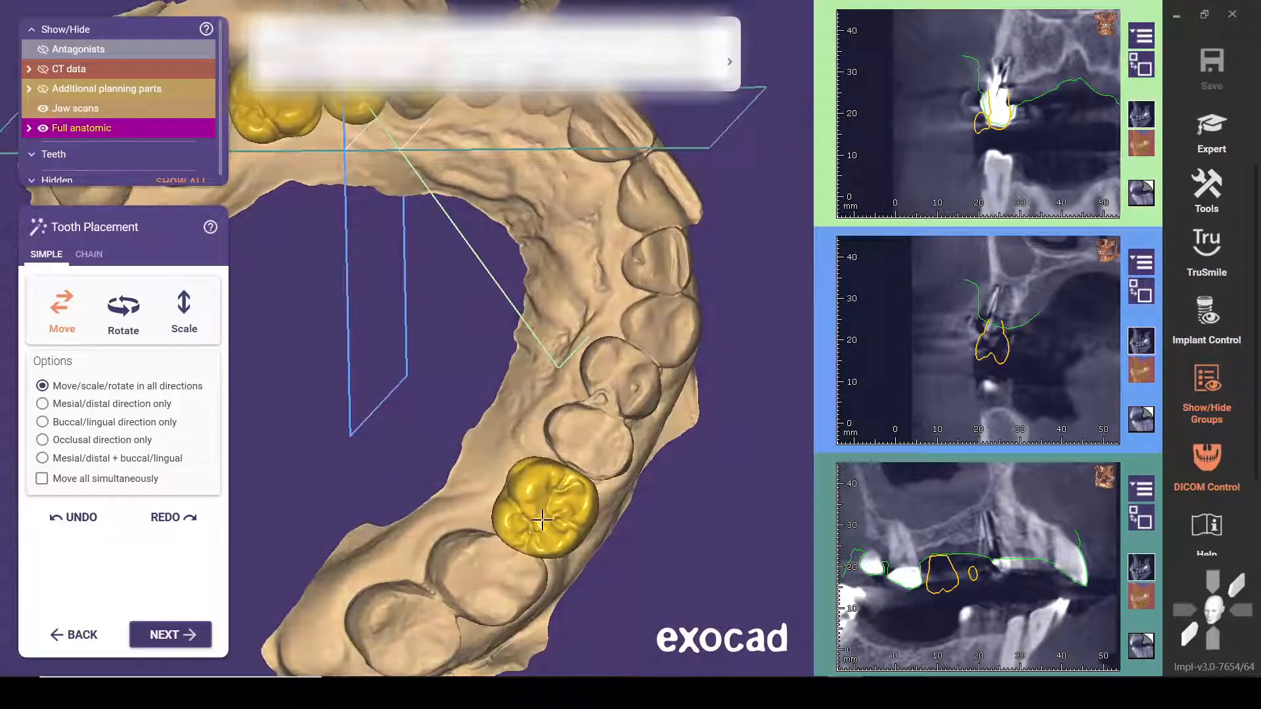
{"action": "middle_click_drag", "start_coordinate": [544, 520], "coordinate": [507, 380]}
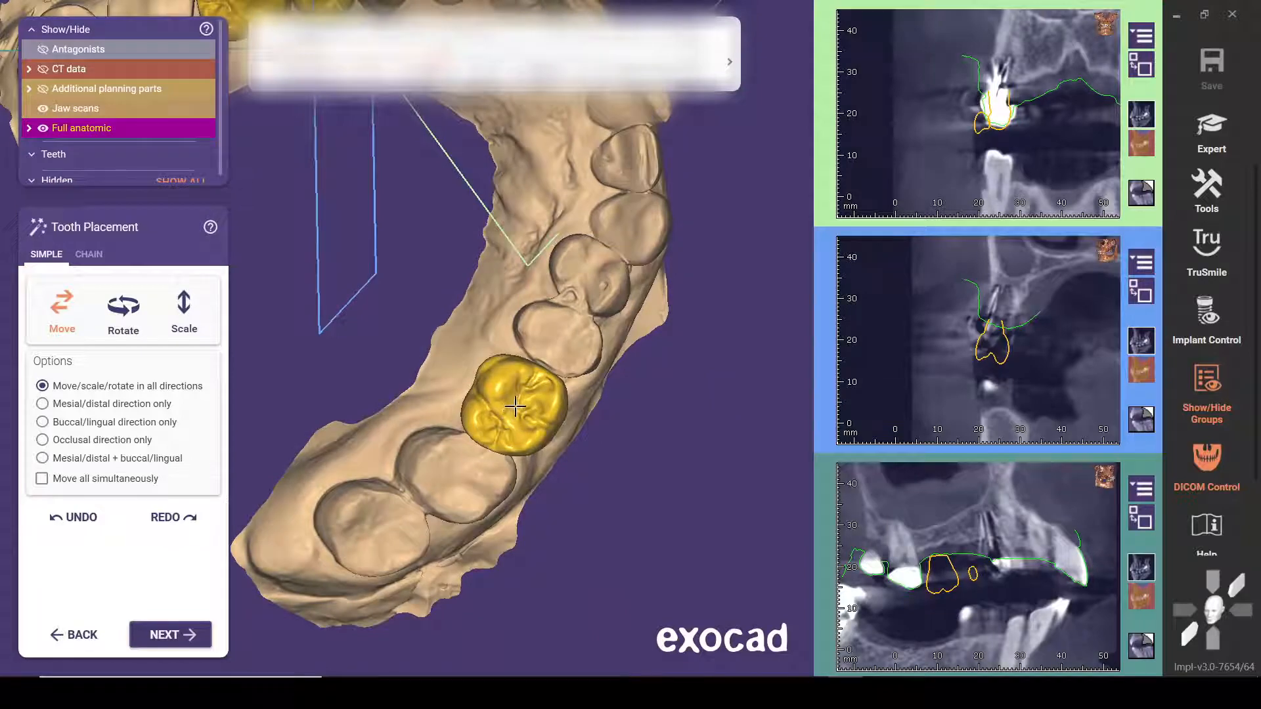
{"action": "middle_click", "coordinate": [515, 411]}
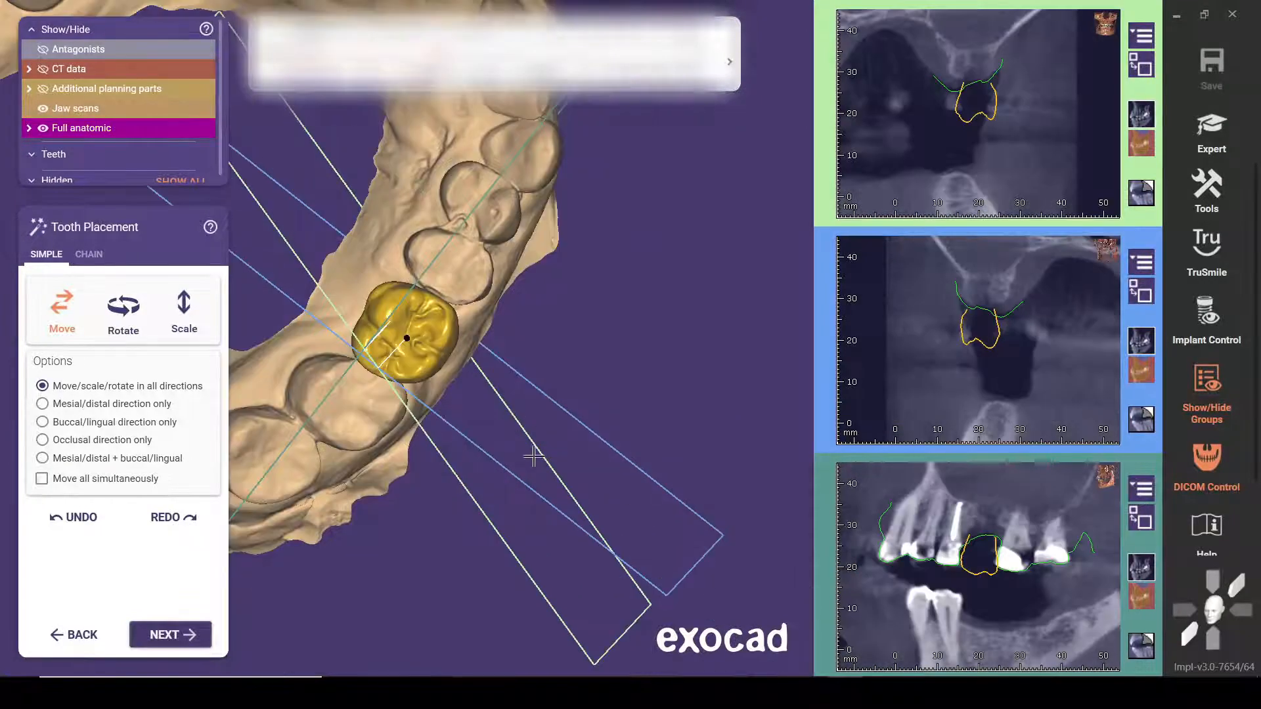
{"action": "mouse_move", "coordinate": [534, 453]}
{"action": "right_mouse_down"}
{"action": "mouse_move", "coordinate": [517, 462]}
{"action": "mouse_move", "coordinate": [517, 420]}
{"action": "mouse_move", "coordinate": [515, 468]}
{"action": "mouse_move", "coordinate": [525, 461]}
{"action": "right_mouse_up"}
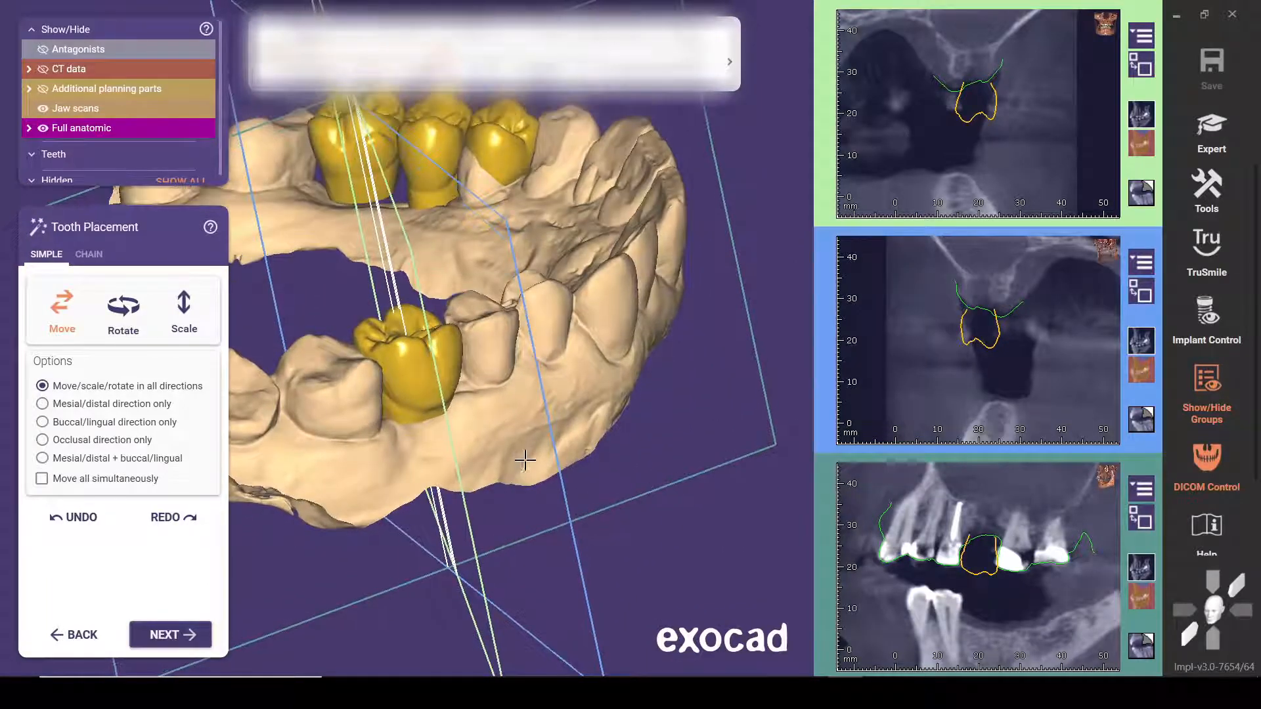
Step: Centre the CT cross-sections on the region of model teeth 3 and 4 and nudge both teeth slightly distally
{"action": "left_click", "coordinate": [437, 138]}
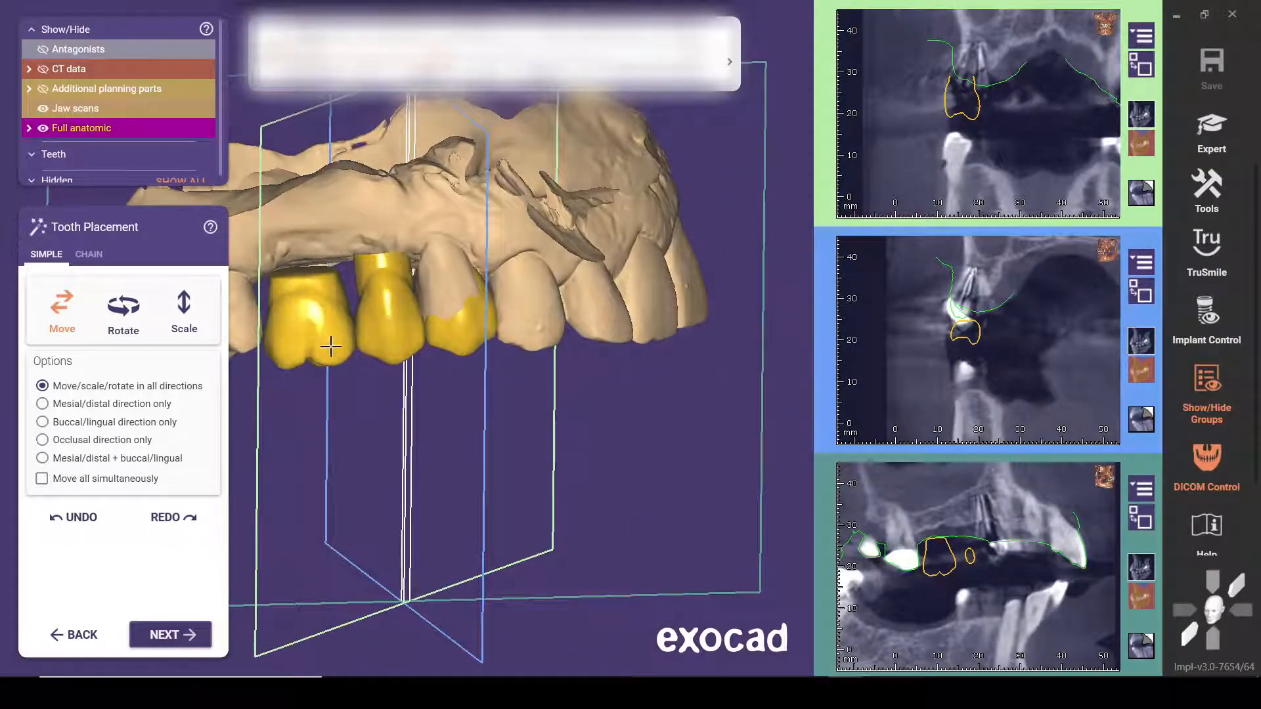
{"action": "left_click", "coordinate": [332, 343]}
{"action": "left_click_drag", "start_coordinate": [359, 335], "coordinate": [396, 331]}
{"action": "left_click", "coordinate": [465, 329]}
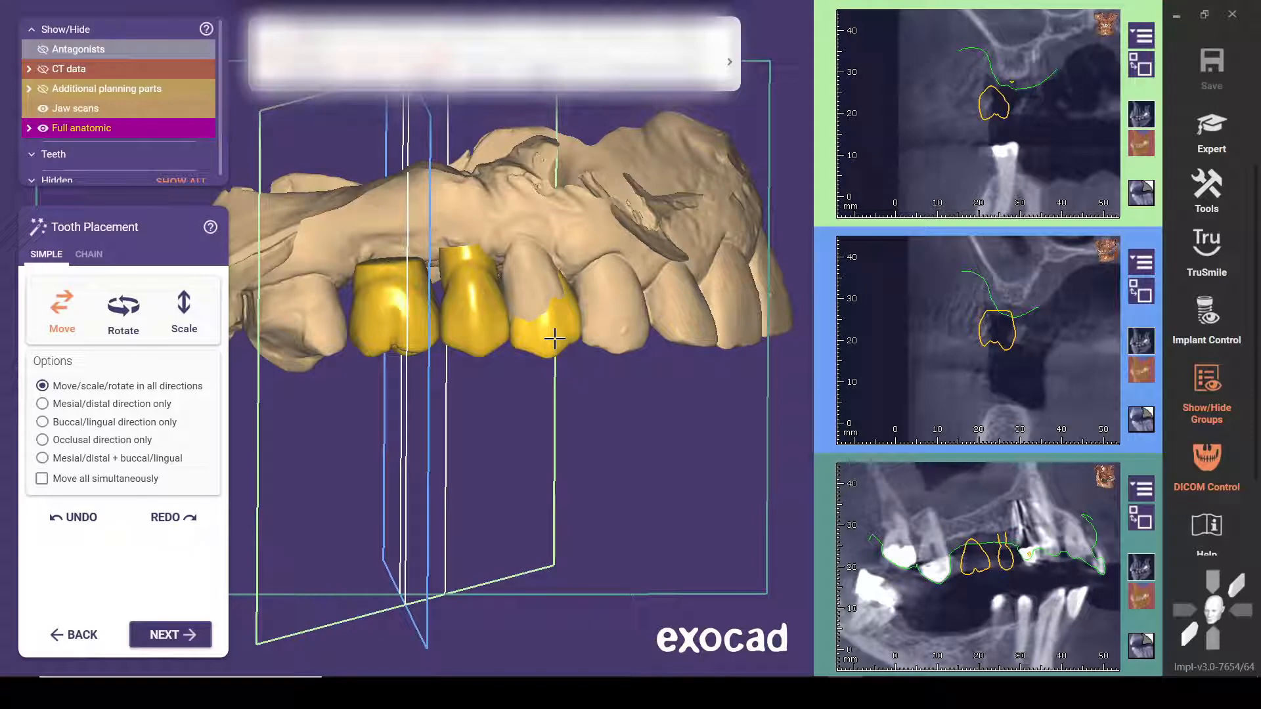
{"action": "left_click_drag", "start_coordinate": [464, 335], "coordinate": [459, 332]}
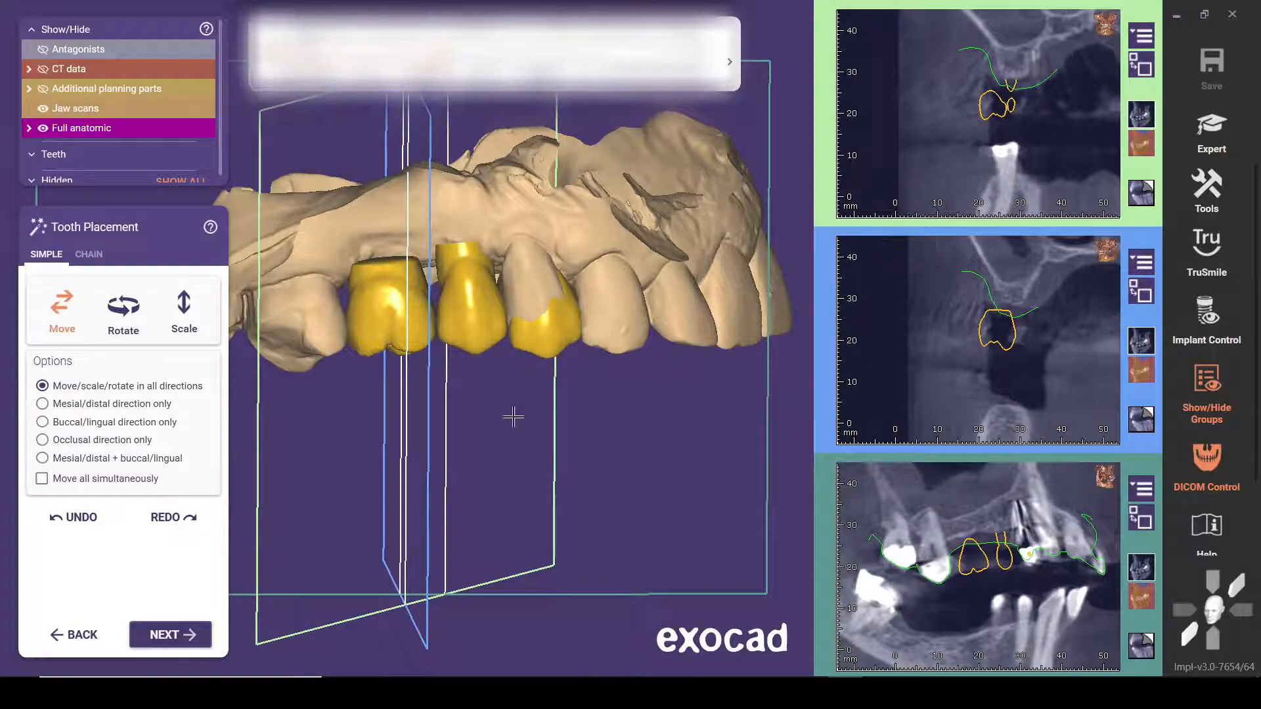
Step: Shift model tooth 5 slightly so that its occlusal surface covers the scanned tooth underneath
{"action": "right_click_drag", "start_coordinate": [513, 416], "coordinate": [535, 348]}
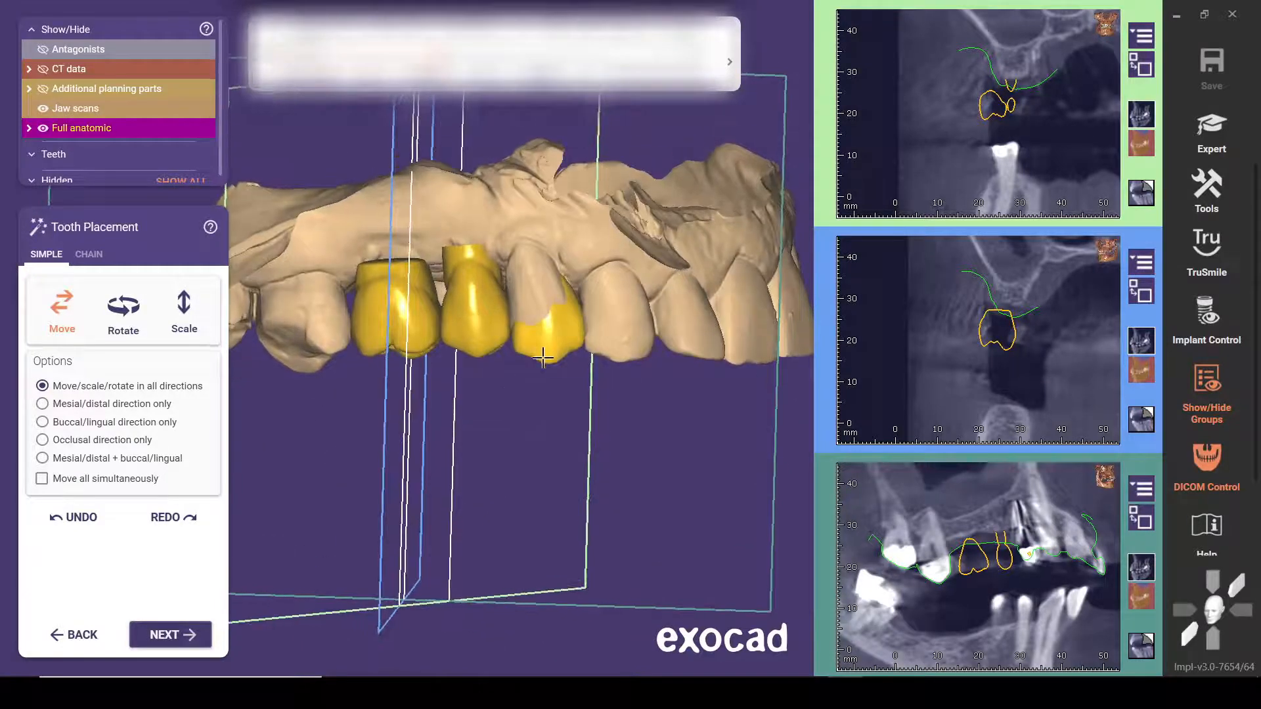
{"action": "right_click_drag", "start_coordinate": [538, 400], "coordinate": [576, 373]}
{"action": "left_click_drag", "start_coordinate": [591, 382], "coordinate": [579, 372]}
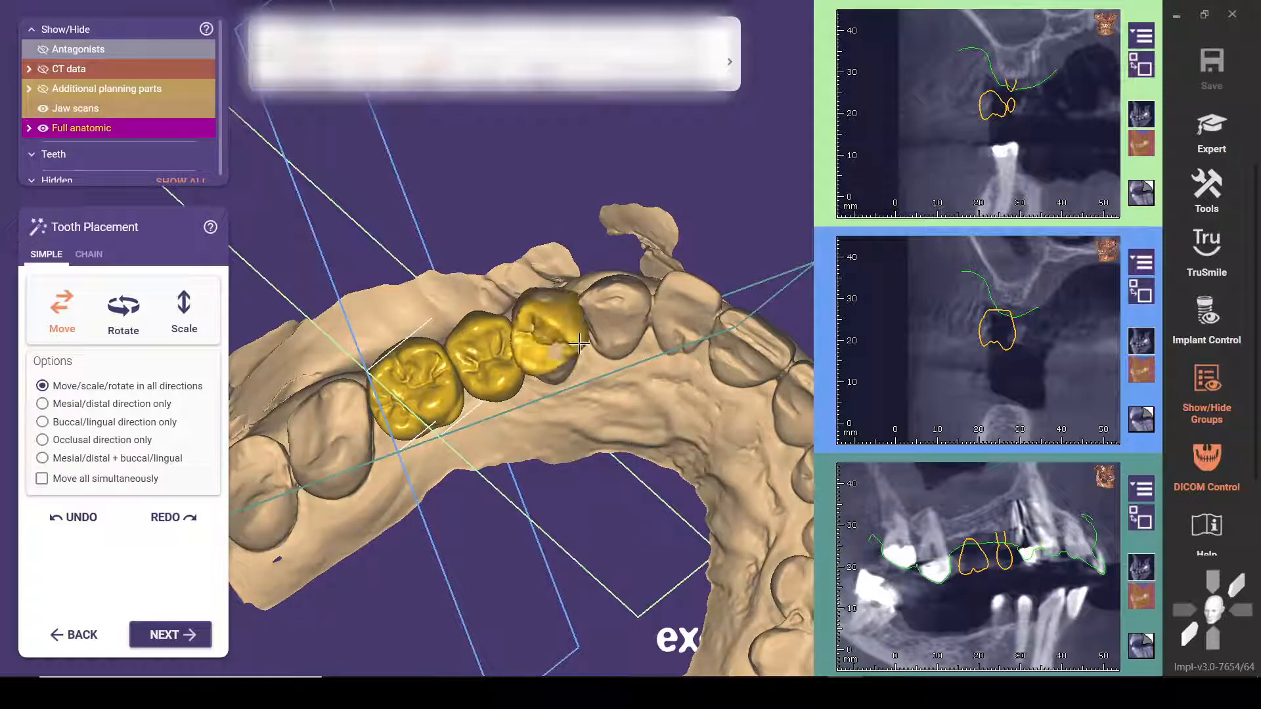
{"action": "left_click_drag", "start_coordinate": [515, 352], "coordinate": [568, 352]}
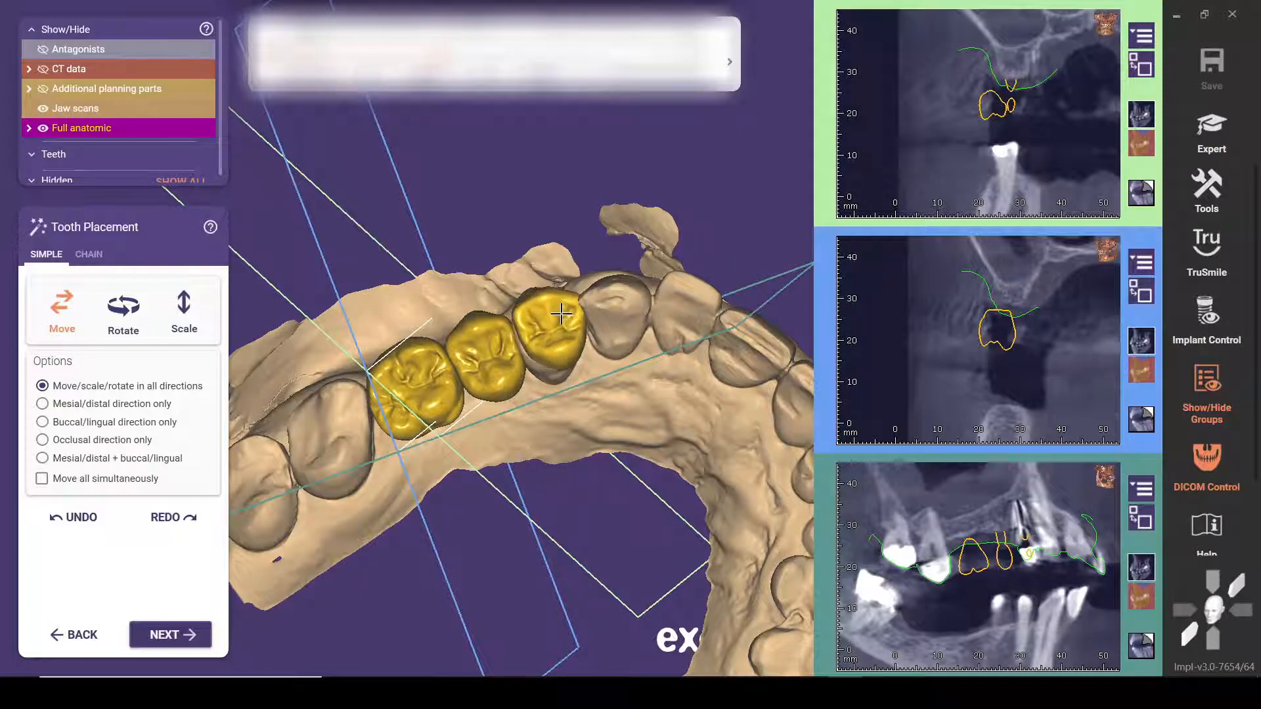
Step: Move model tooth 5 slightly apically to level it with model tooth 4
{"action": "right_click_drag", "start_coordinate": [548, 316], "coordinate": [549, 321]}
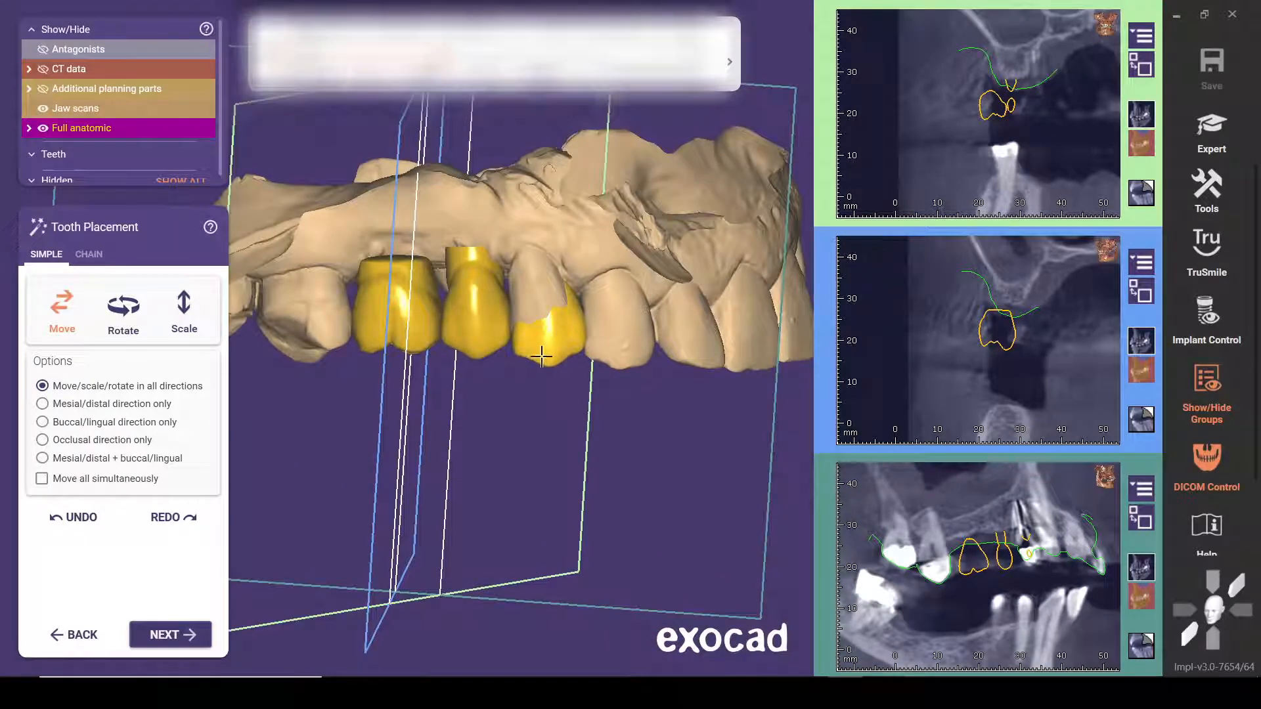
{"action": "left_click_drag", "start_coordinate": [534, 338], "coordinate": [540, 342]}
{"action": "right_click_drag", "start_coordinate": [524, 361], "coordinate": [538, 301]}
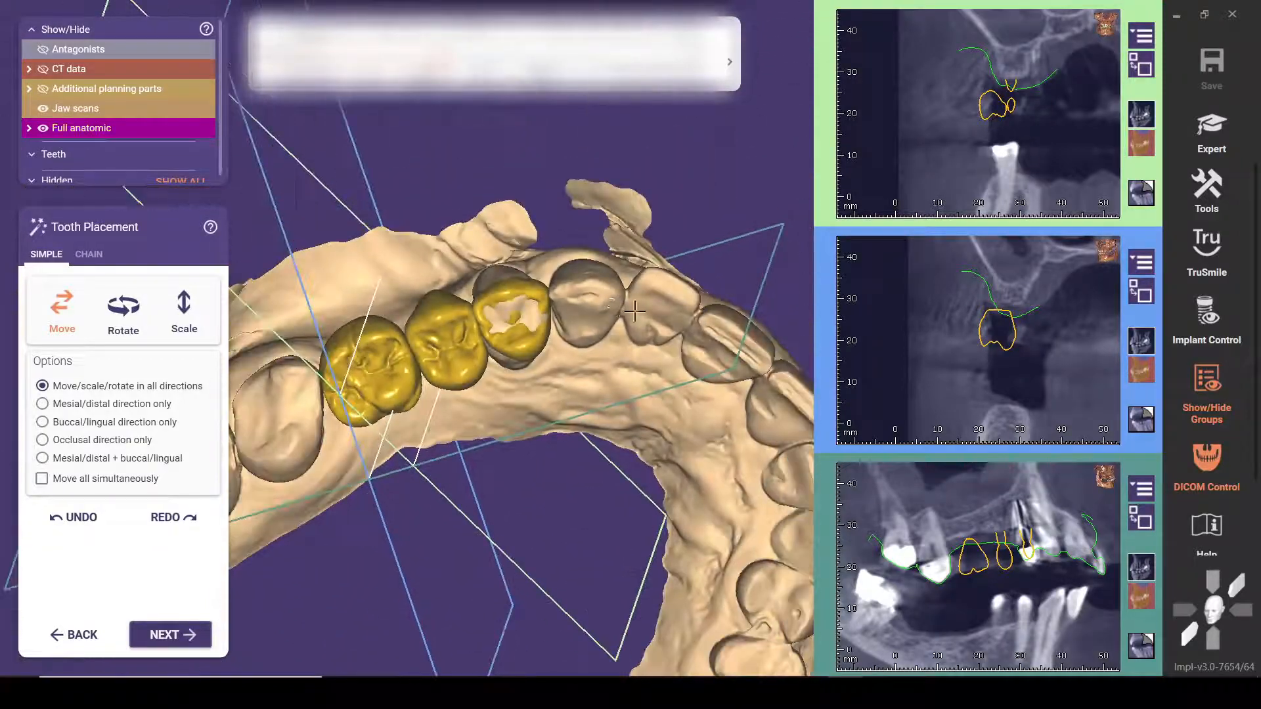
{"action": "right_click_drag", "start_coordinate": [645, 316], "coordinate": [651, 316]}
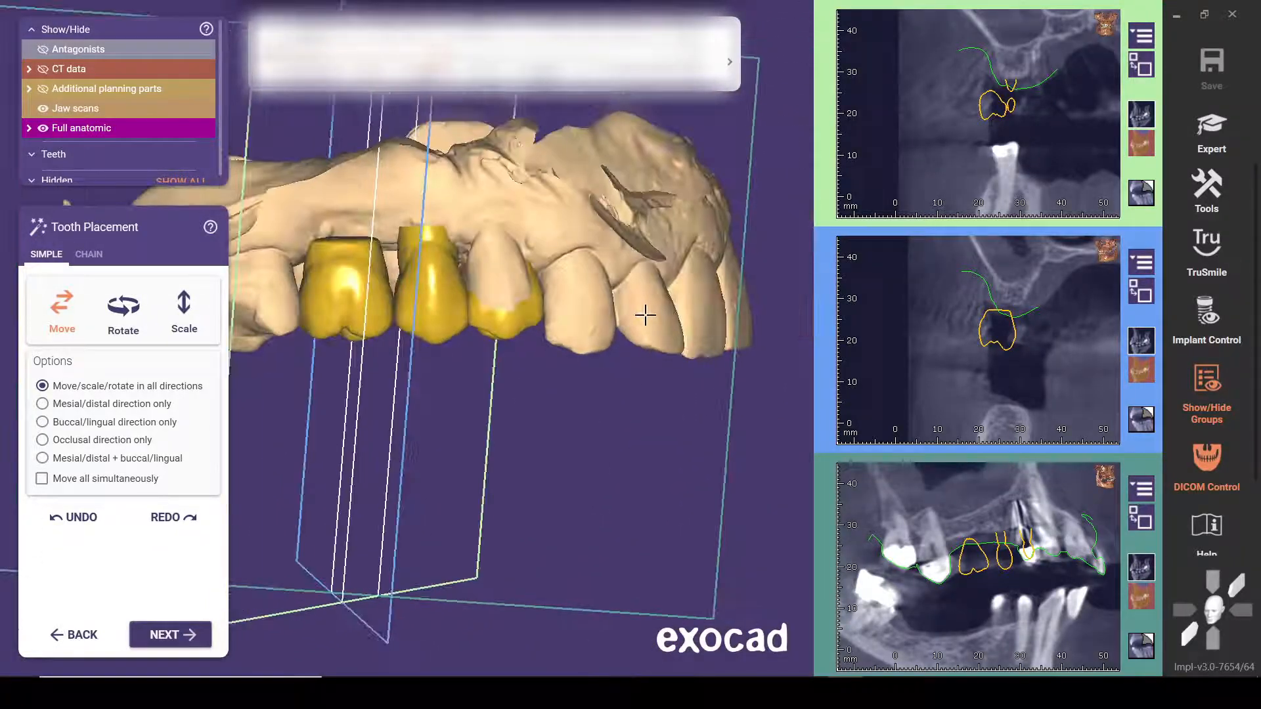
Step: Show the antagonist and examine how model teeth 3-5 meet it from several angles, then hide it again
{"action": "key", "text": "a"}
{"action": "right_click_drag", "start_coordinate": [596, 357], "coordinate": [596, 358]}
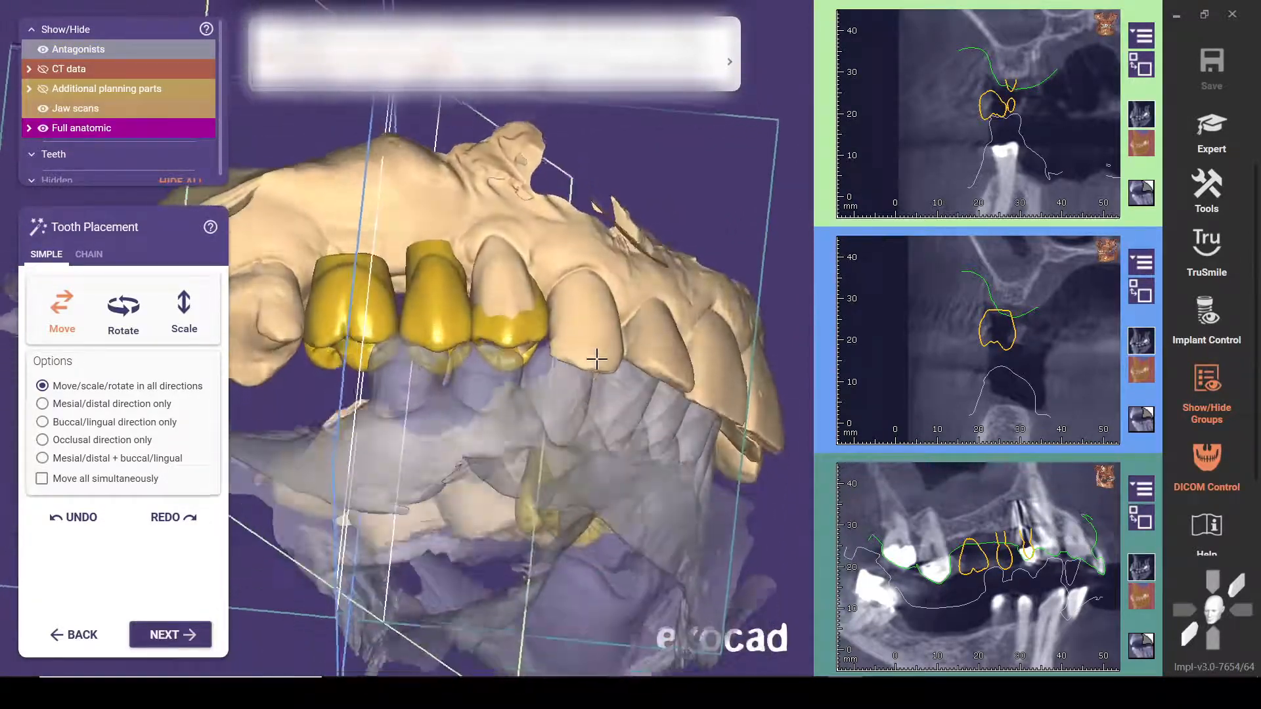
{"action": "scroll", "coordinate": [407, 362], "scroll_direction": "up", "scroll_amount": 4}
{"action": "right_click_drag", "start_coordinate": [414, 363], "coordinate": [417, 380]}
{"action": "scroll", "coordinate": [411, 366], "scroll_direction": "down", "scroll_amount": 5}
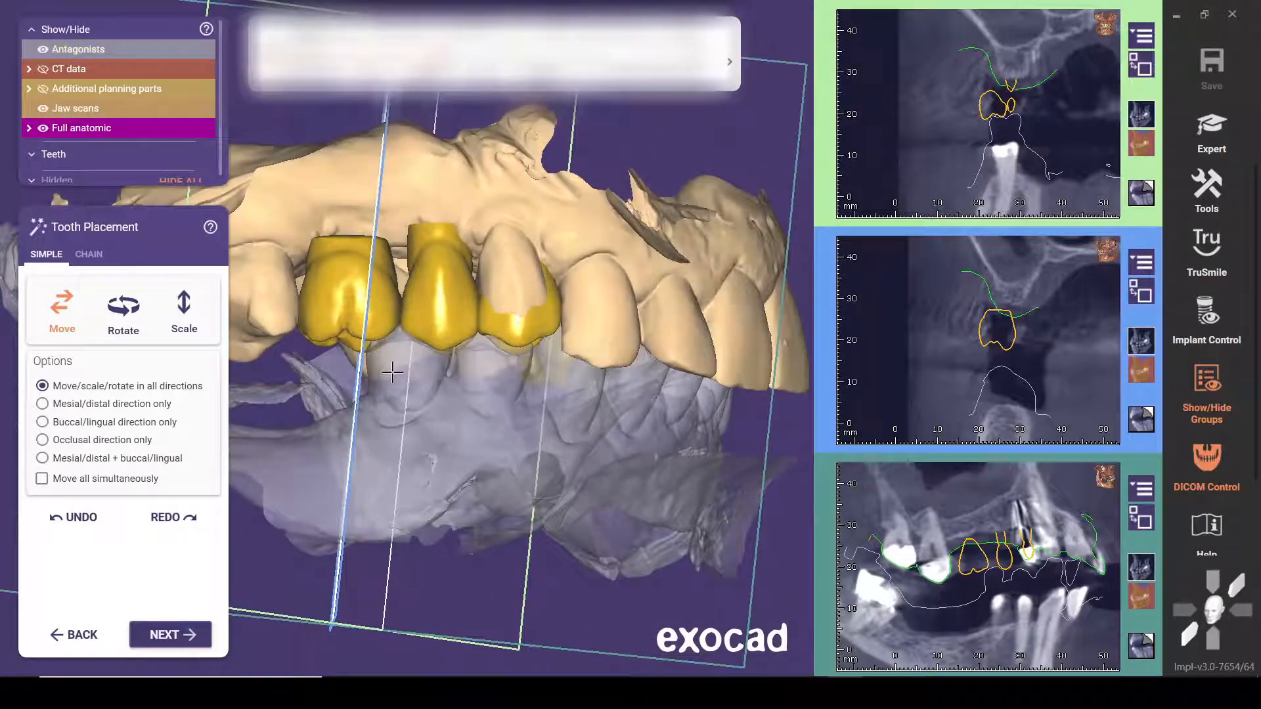
{"action": "scroll", "coordinate": [602, 305], "scroll_direction": "up", "scroll_amount": 3}
{"action": "right_click_drag", "start_coordinate": [602, 305], "coordinate": [797, 430]}
{"action": "scroll", "coordinate": [580, 436], "scroll_direction": "down", "scroll_amount": 3, "text": "ctrl"}
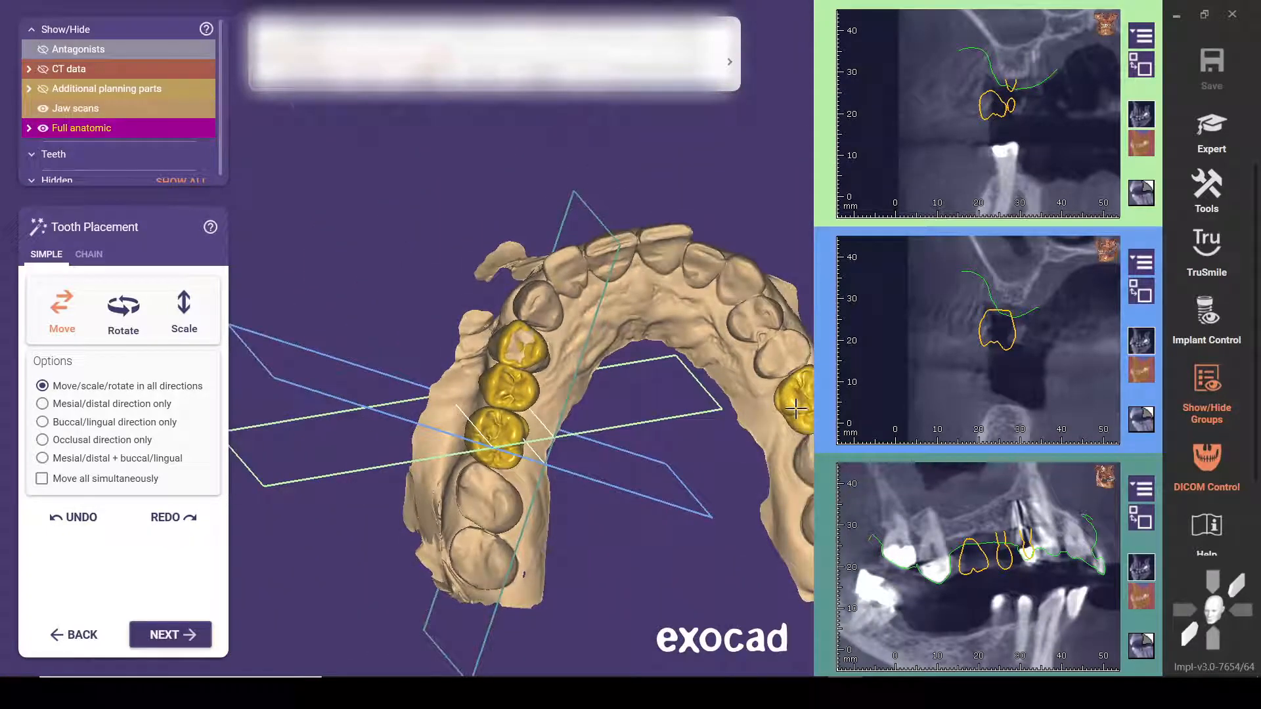
Step: Centre the CT cross-sections on model tooth 14 and nudge the tooth slightly within its gap
{"action": "middle_click", "coordinate": [796, 409]}
{"action": "right_click_drag", "start_coordinate": [521, 337], "coordinate": [437, 364]}
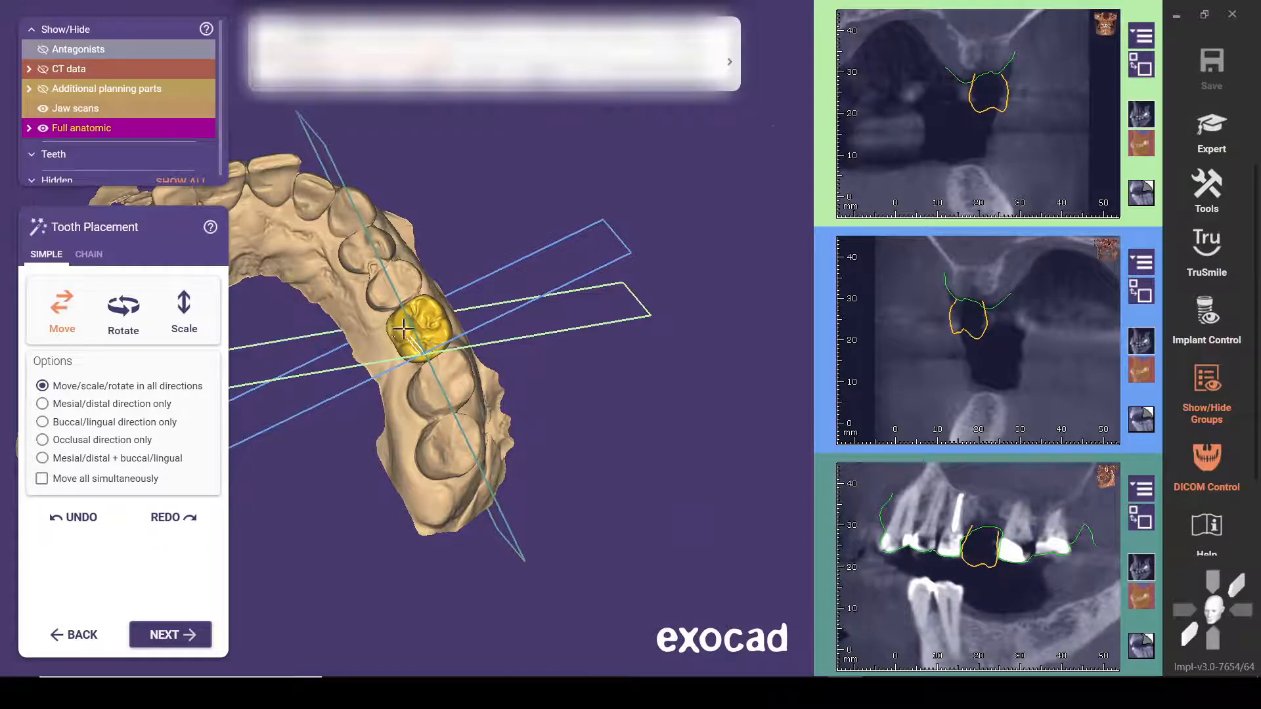
{"action": "scroll", "coordinate": [403, 331], "scroll_direction": "up", "scroll_amount": 5}
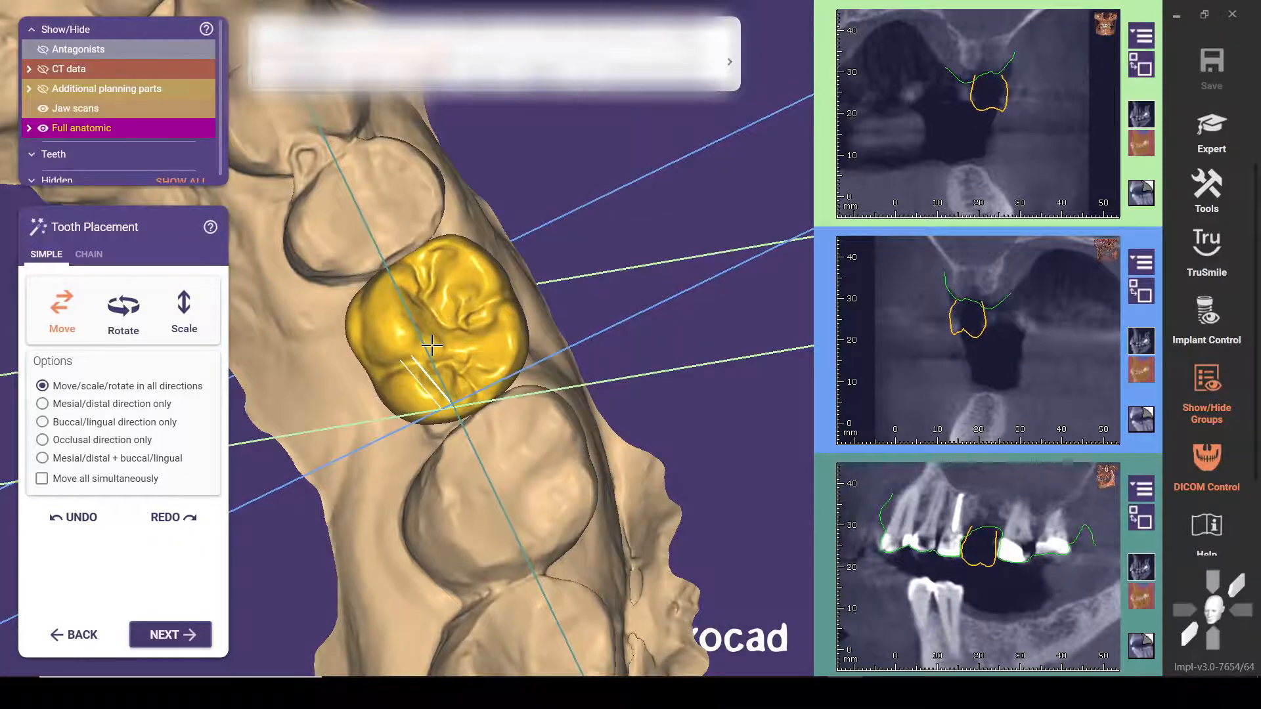
{"action": "right_click_drag", "start_coordinate": [432, 345], "coordinate": [440, 385]}
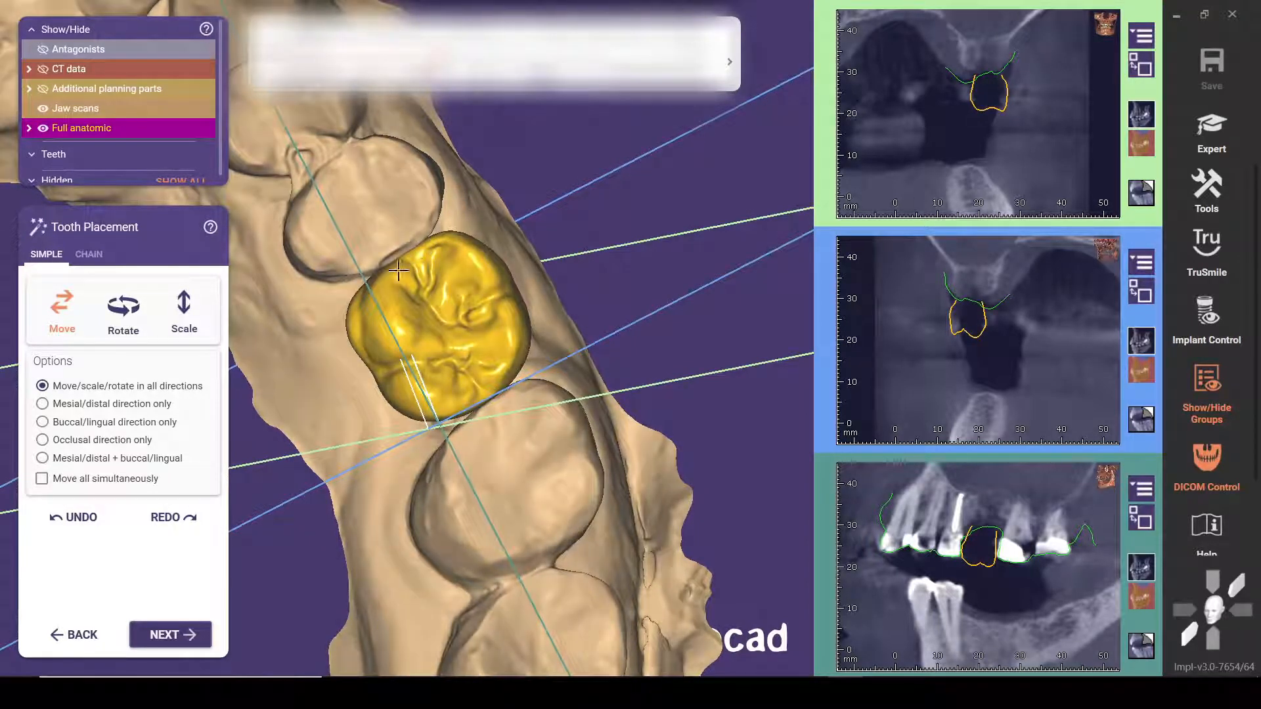
{"action": "left_click_drag", "start_coordinate": [375, 338], "coordinate": [400, 336]}
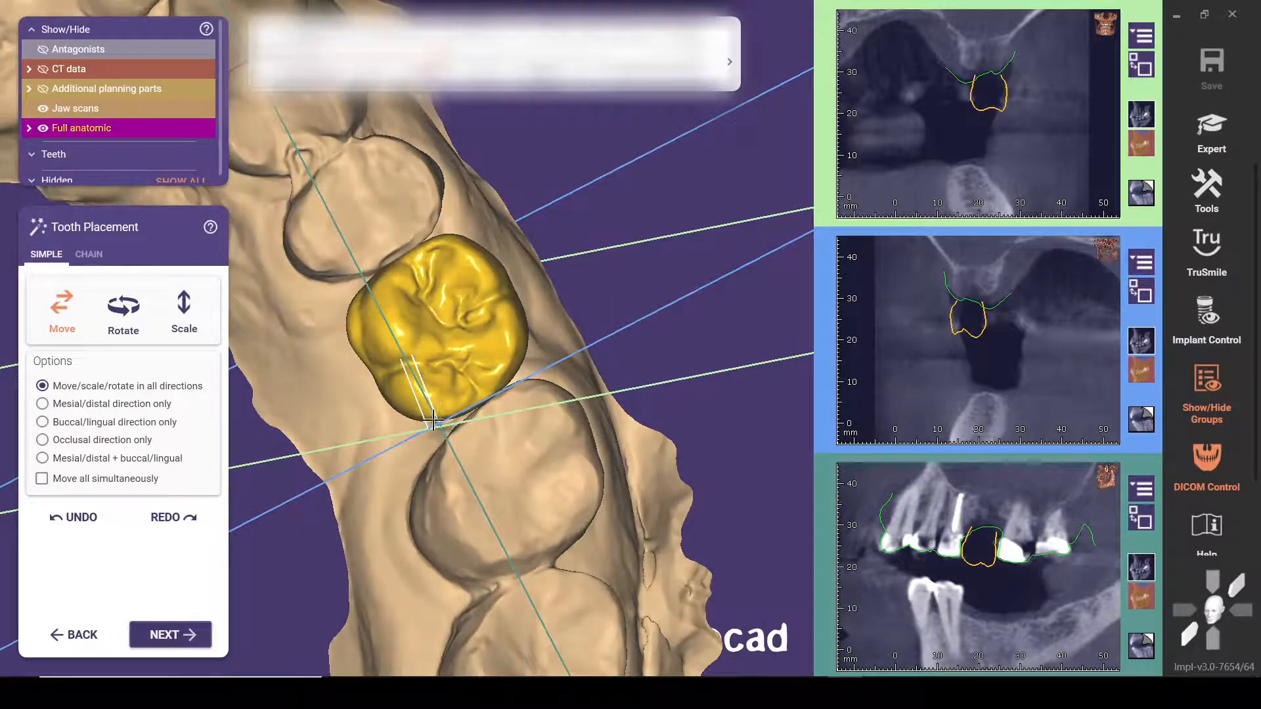
Step: Move model tooth 14 slightly apically to match the height of its neighbours
{"action": "right_click_drag", "start_coordinate": [538, 479], "coordinate": [538, 479]}
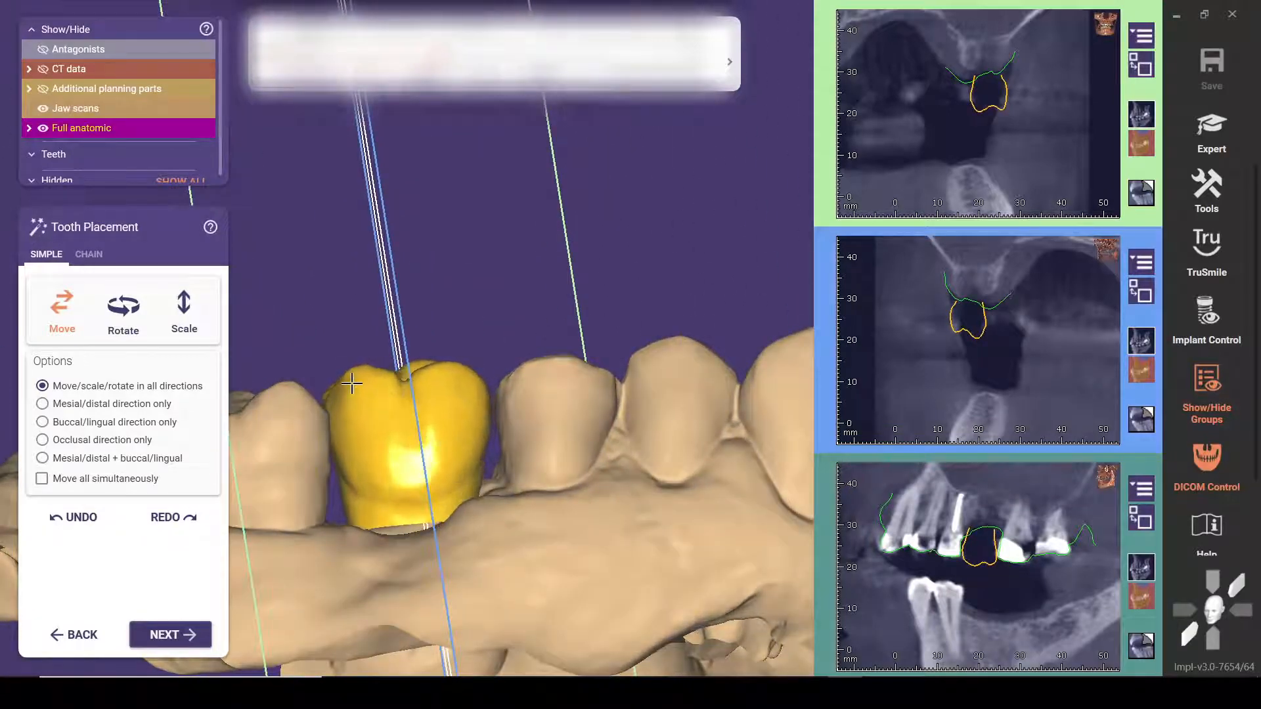
{"action": "left_click_drag", "start_coordinate": [352, 383], "coordinate": [358, 390]}
{"action": "right_click_drag", "start_coordinate": [451, 401], "coordinate": [516, 409]}
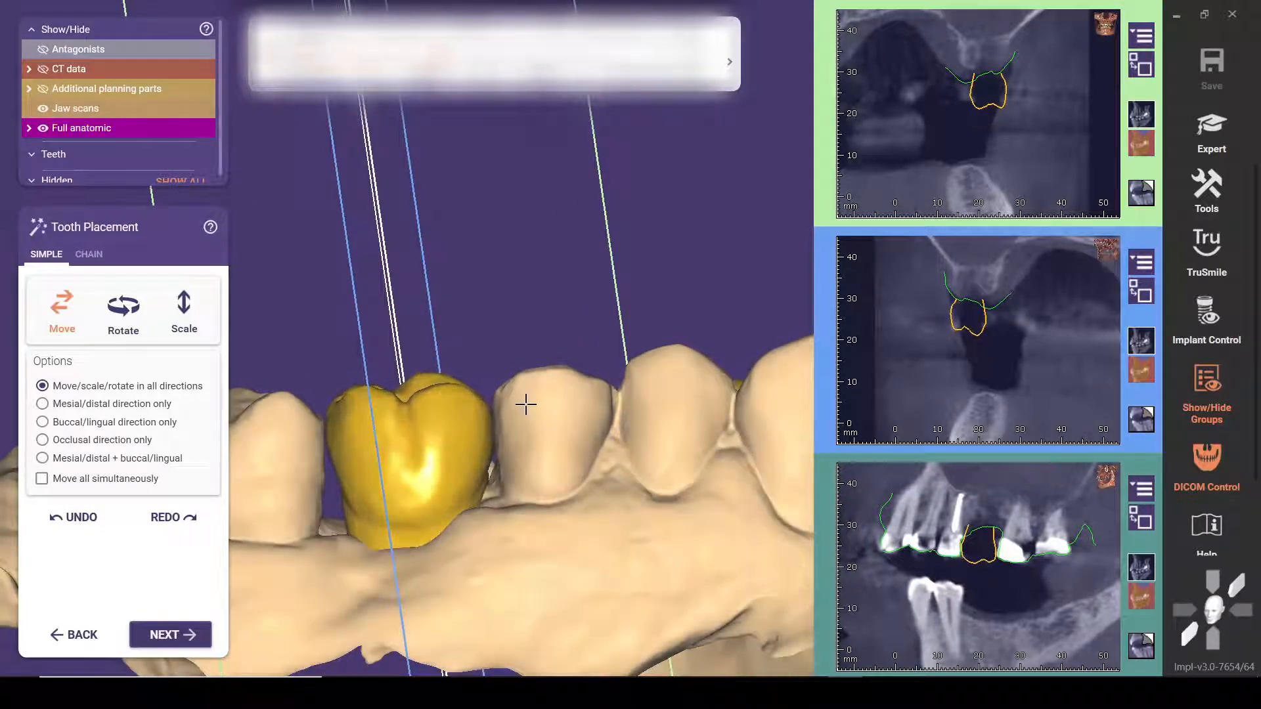
Step: Scale model tooth 14 up slightly so that it fills the gap between its neighbours
{"action": "scroll", "coordinate": [498, 461], "scroll_direction": "down", "scroll_amount": 5}
{"action": "right_click_drag", "start_coordinate": [498, 461], "coordinate": [490, 472]}
{"action": "scroll", "coordinate": [469, 395], "scroll_direction": "up", "scroll_amount": 3}
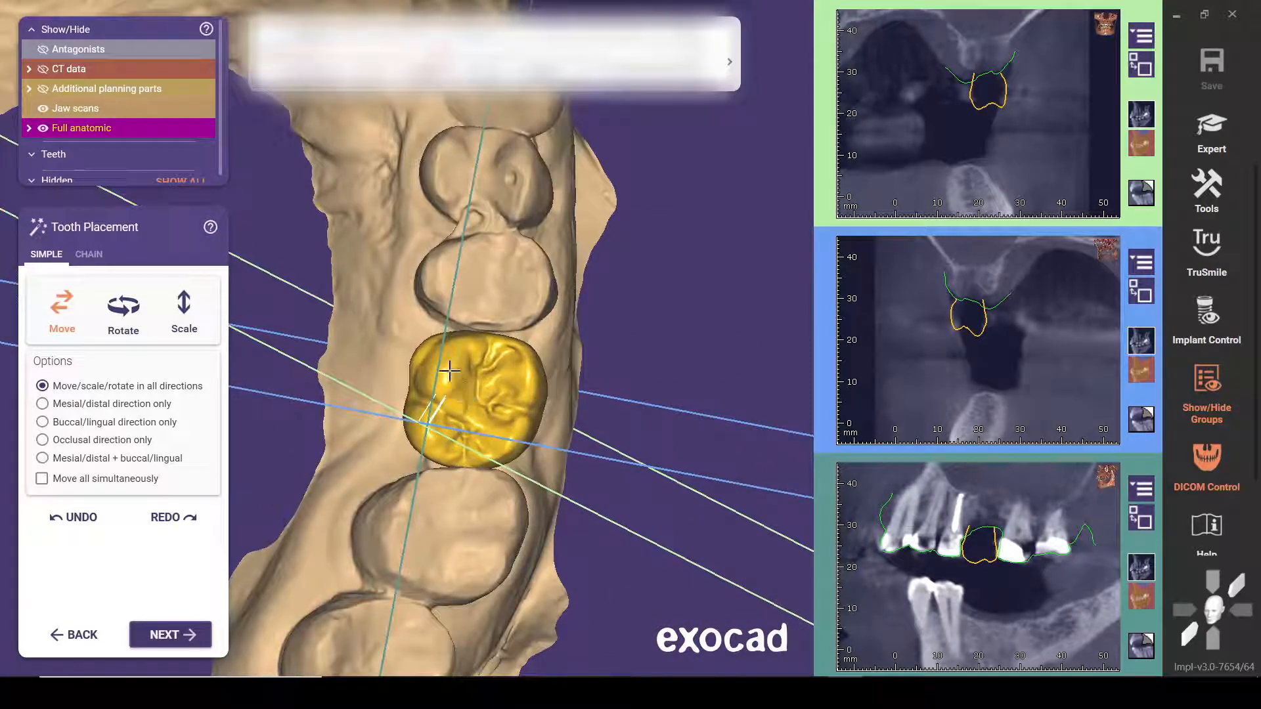
{"action": "left_click_drag", "start_coordinate": [445, 366], "coordinate": [443, 361]}
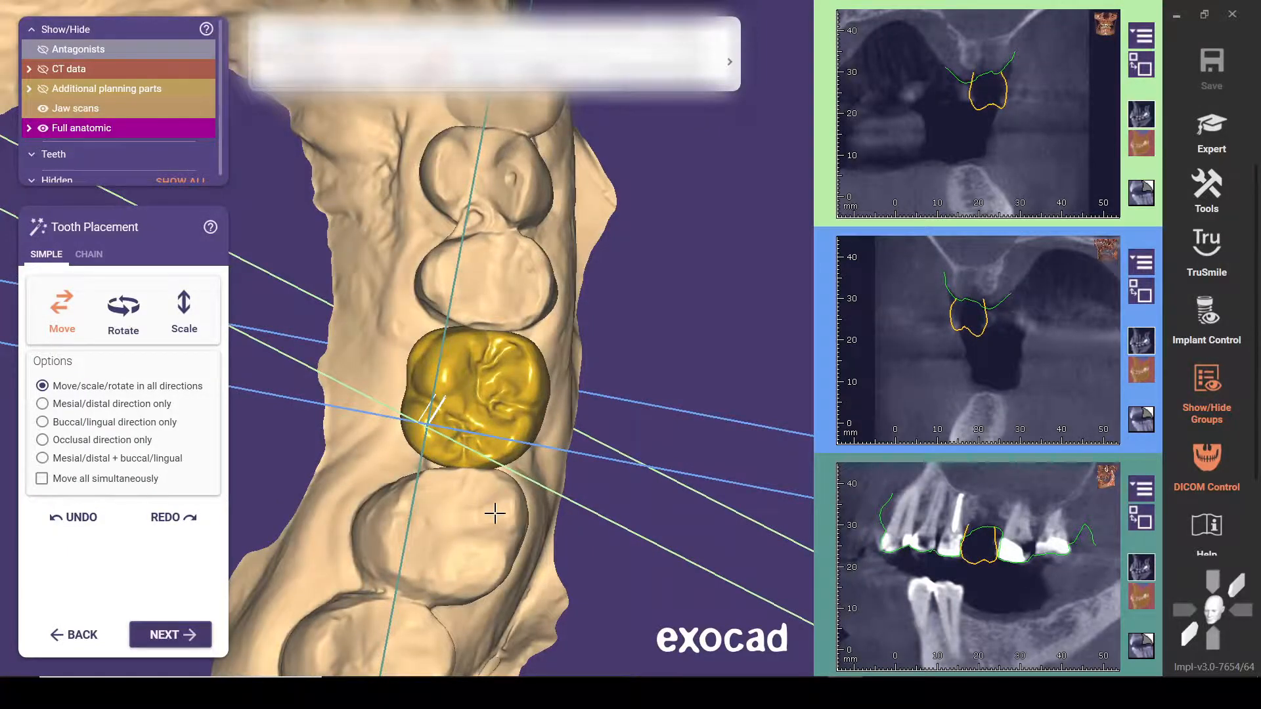
Step: Fine-tune the position of model tooth 14 and check all placed model teeth along the upper arch
{"action": "right_click_drag", "start_coordinate": [495, 513], "coordinate": [590, 527]}
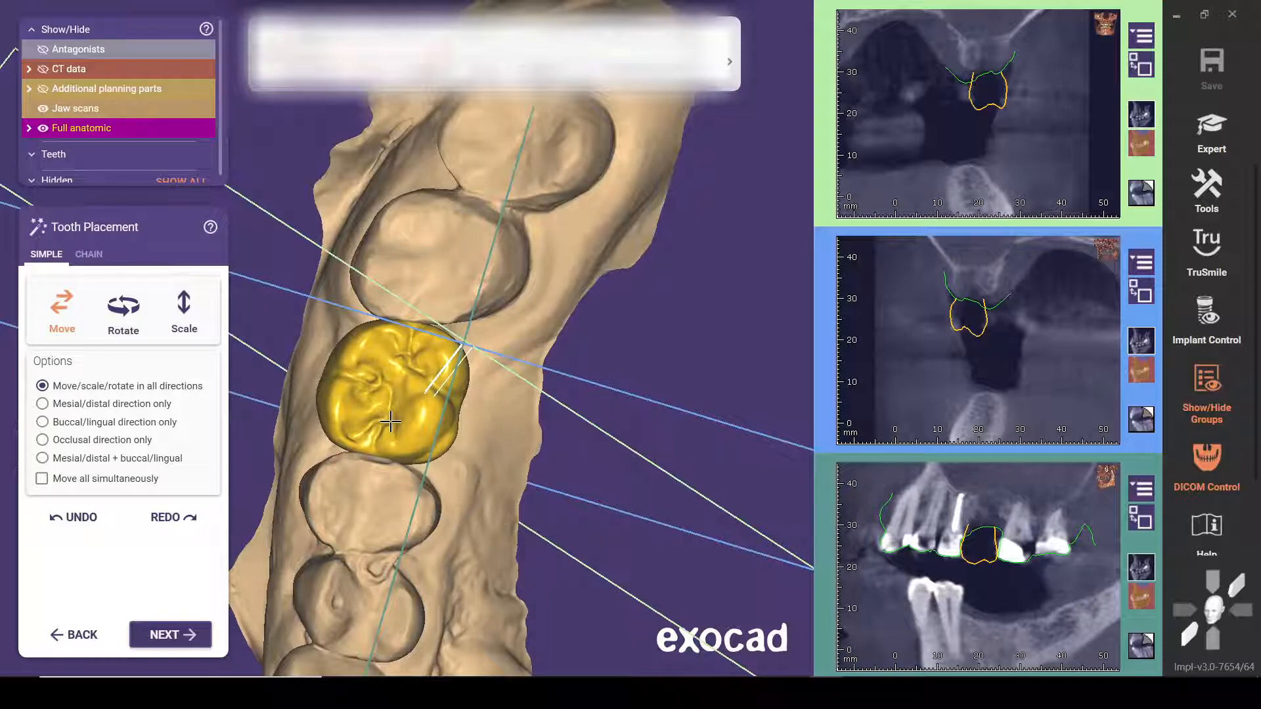
{"action": "left_click_drag", "start_coordinate": [390, 423], "coordinate": [388, 422]}
{"action": "mouse_move", "coordinate": [387, 431]}
{"action": "right_mouse_down"}
{"action": "mouse_move", "coordinate": [377, 507]}
{"action": "mouse_move", "coordinate": [390, 453]}
{"action": "right_mouse_up"}
{"action": "scroll", "coordinate": [391, 454], "scroll_direction": "down", "scroll_amount": 3}
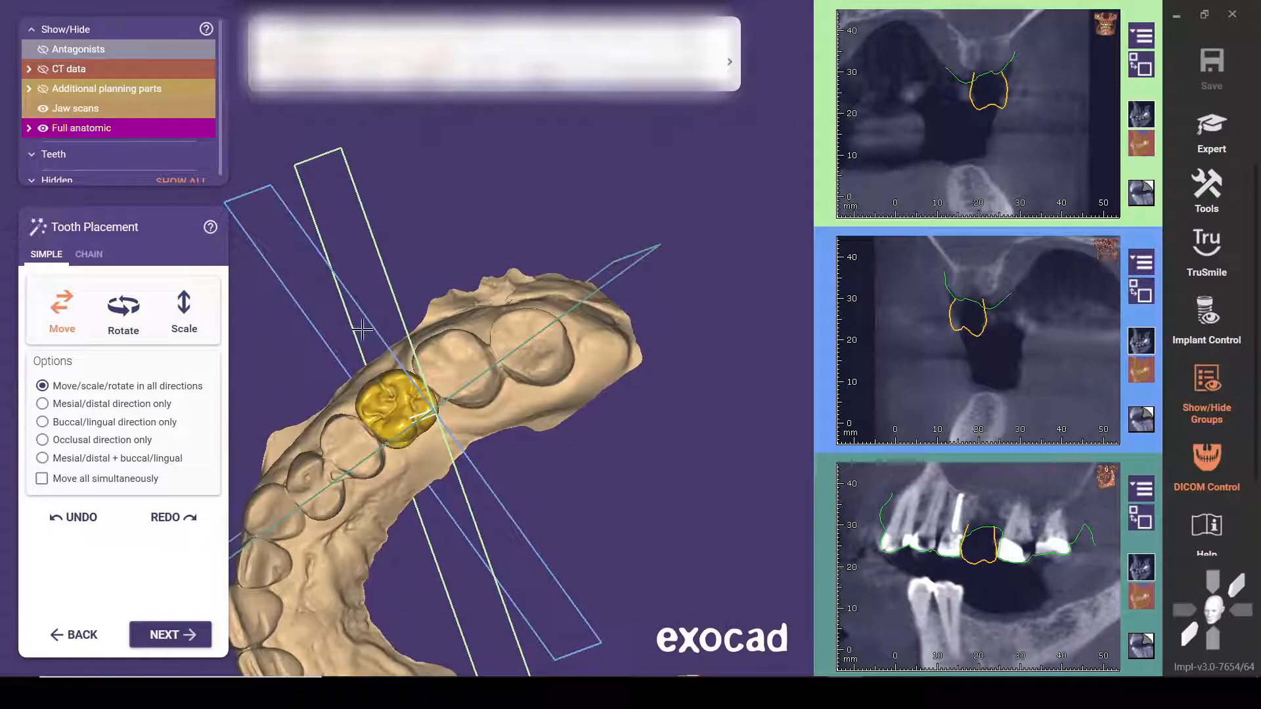
{"action": "right_click_drag", "start_coordinate": [361, 329], "coordinate": [519, 384]}
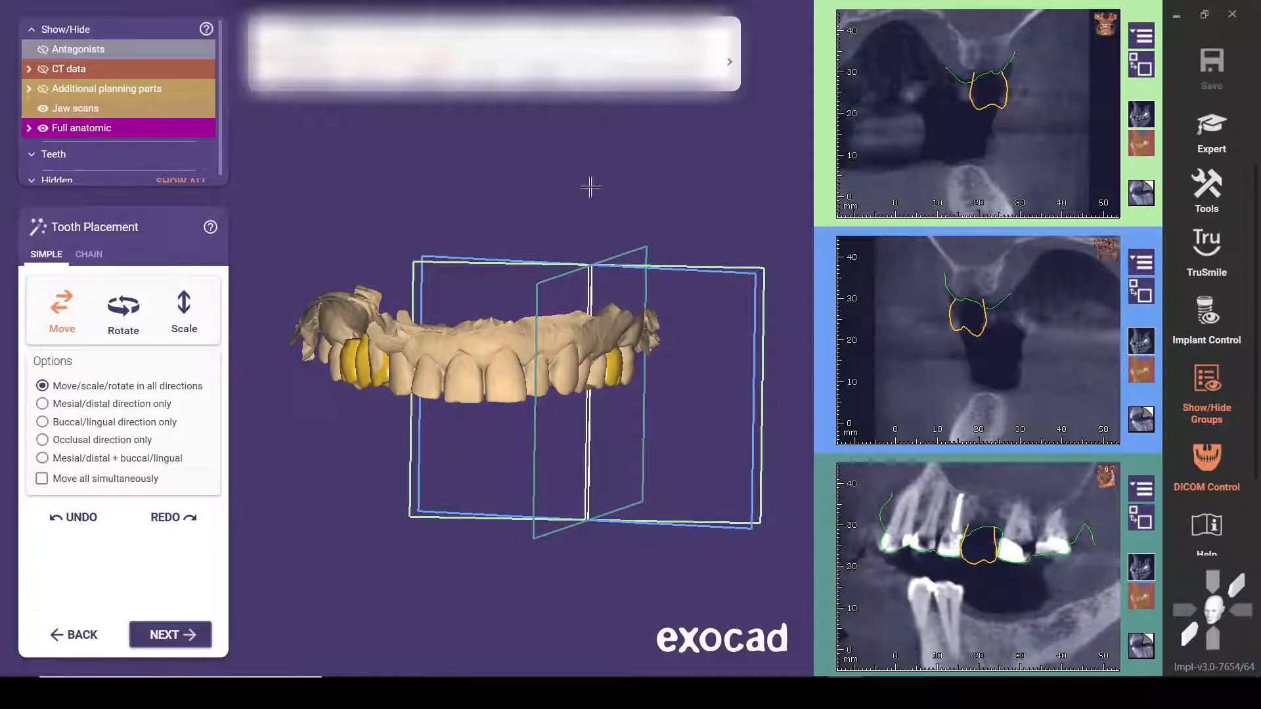
{"action": "right_click_drag", "start_coordinate": [494, 372], "coordinate": [497, 368]}
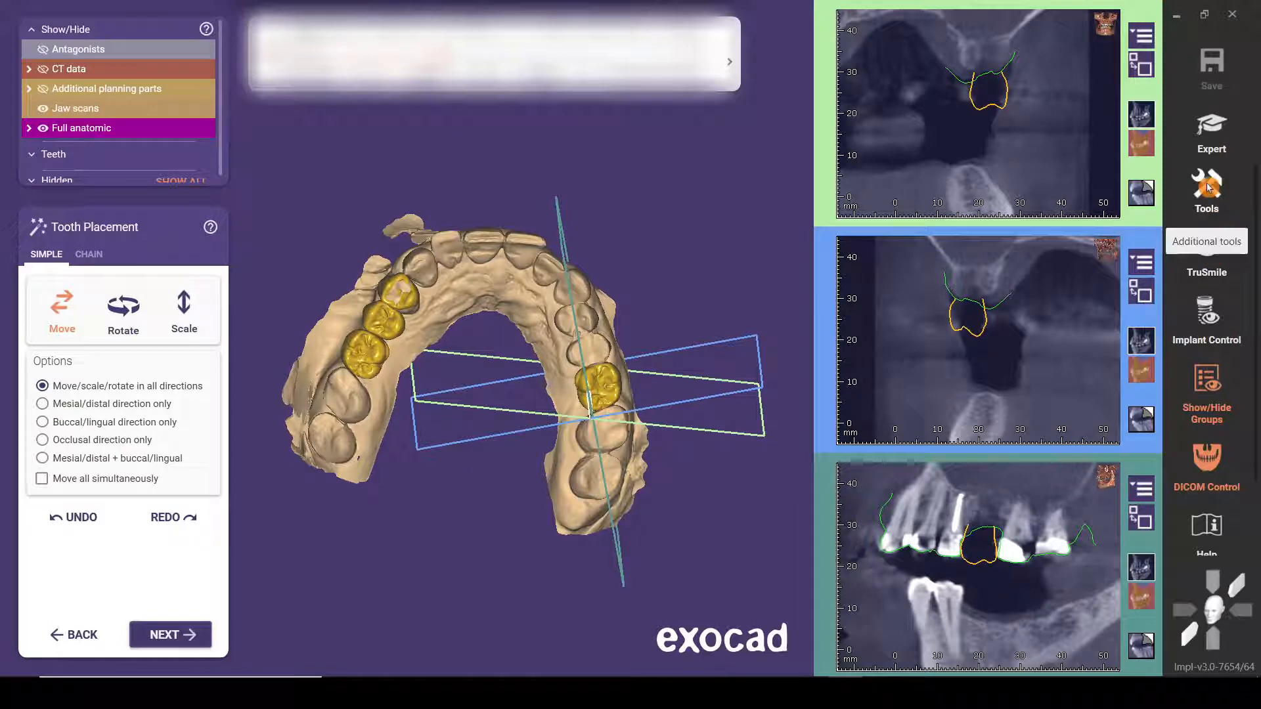
Step: Leave the tooth placement wizard for expert mode and hide the CT data
{"action": "left_click", "coordinate": [1214, 128]}
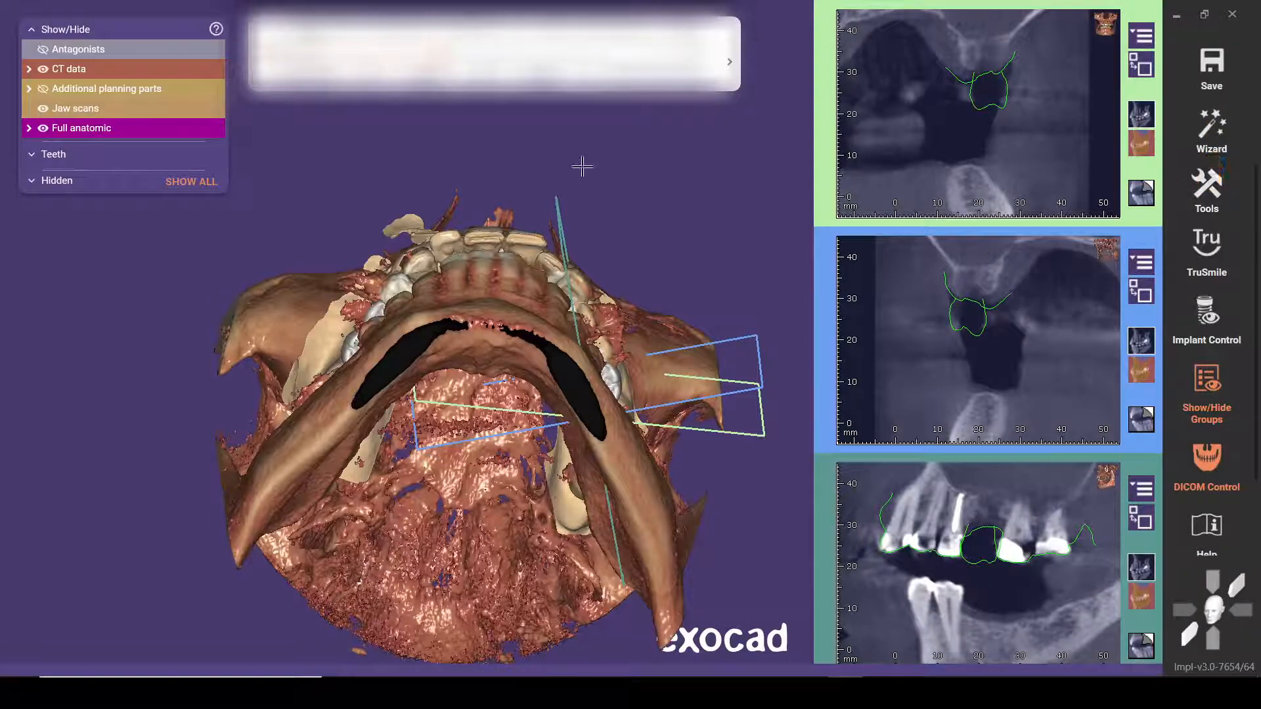
{"action": "right_click_drag", "start_coordinate": [583, 167], "coordinate": [594, 207]}
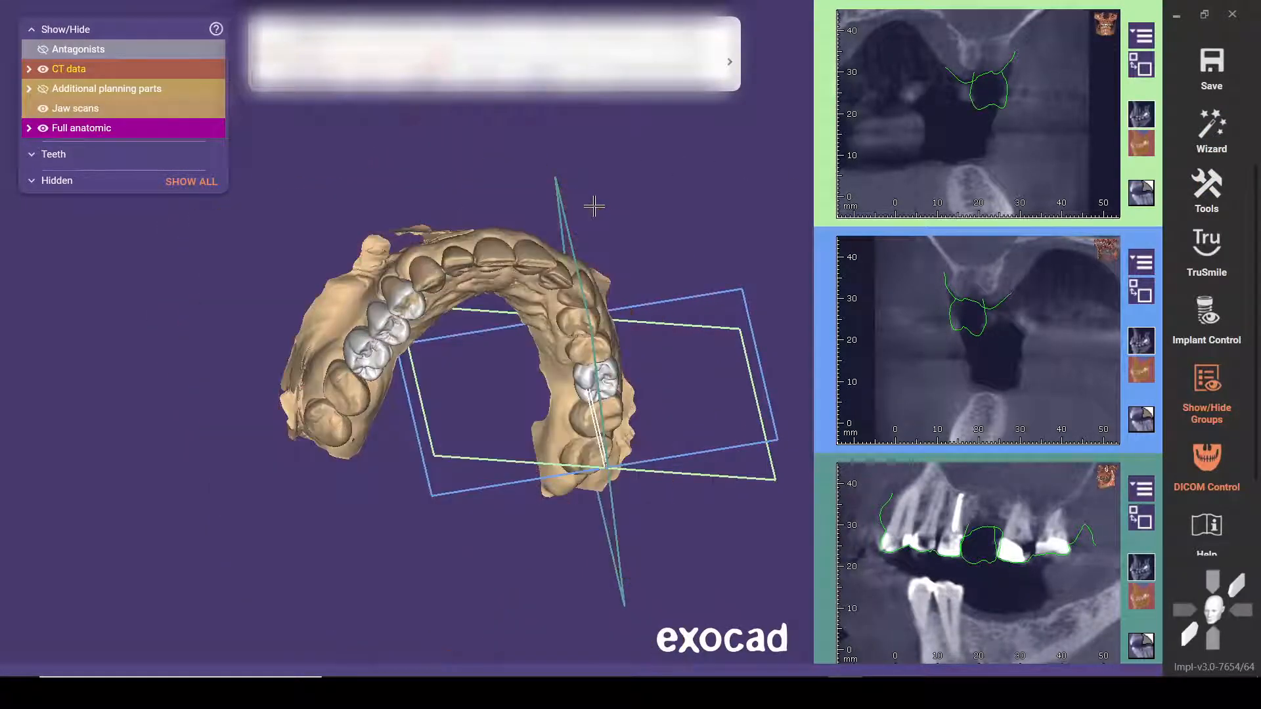
{"action": "right_click", "coordinate": [275, 253]}
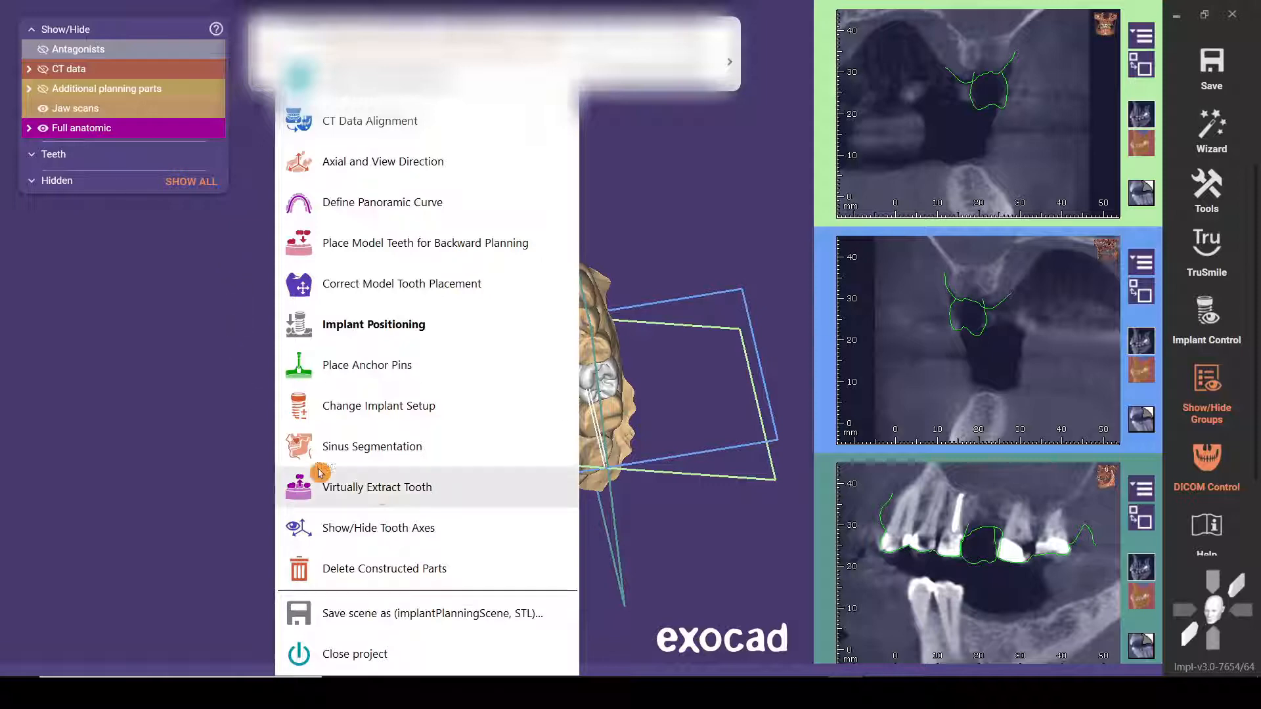
{"action": "left_click", "coordinate": [407, 489]}
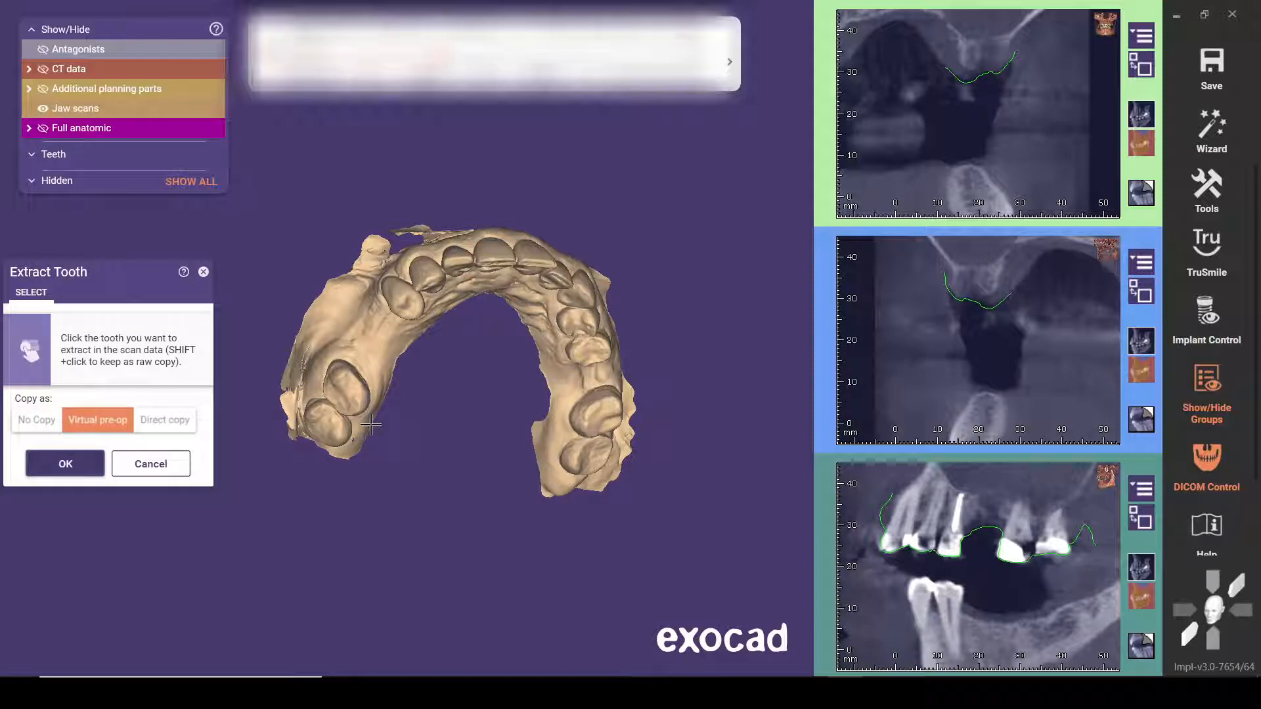
{"action": "scroll", "coordinate": [381, 397], "scroll_direction": "up", "scroll_amount": 2}
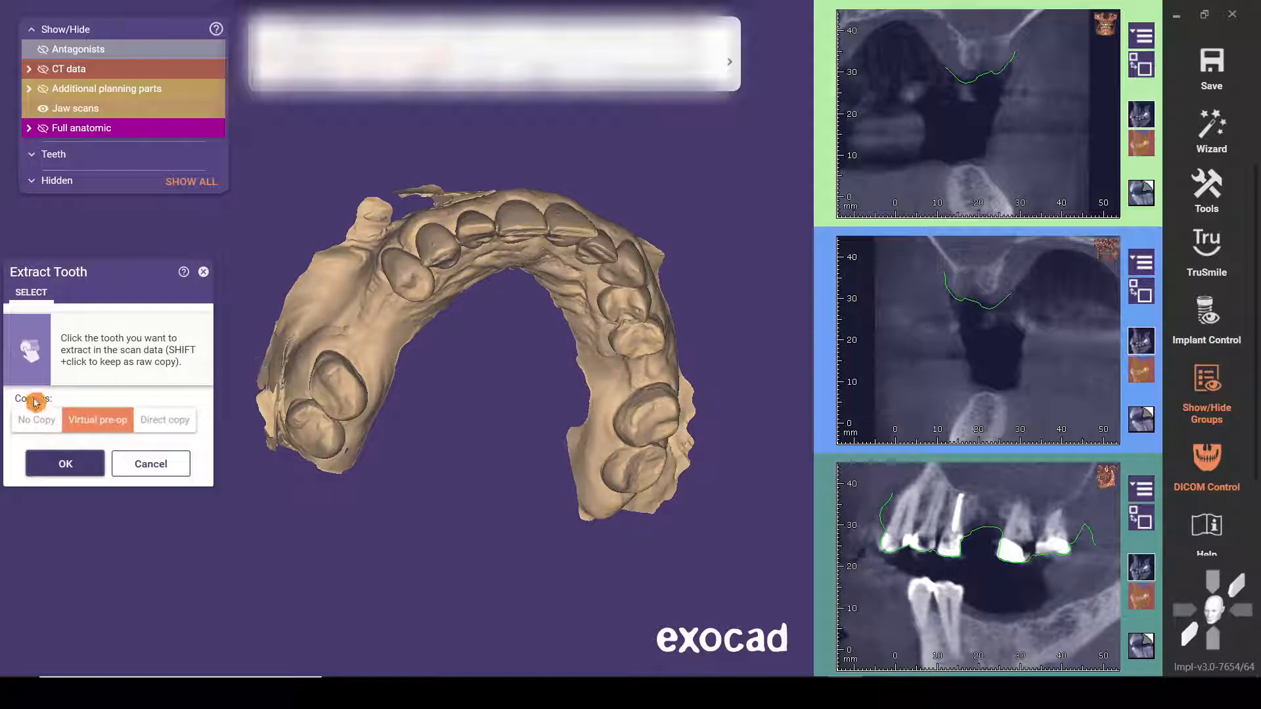
{"action": "left_click", "coordinate": [41, 426]}
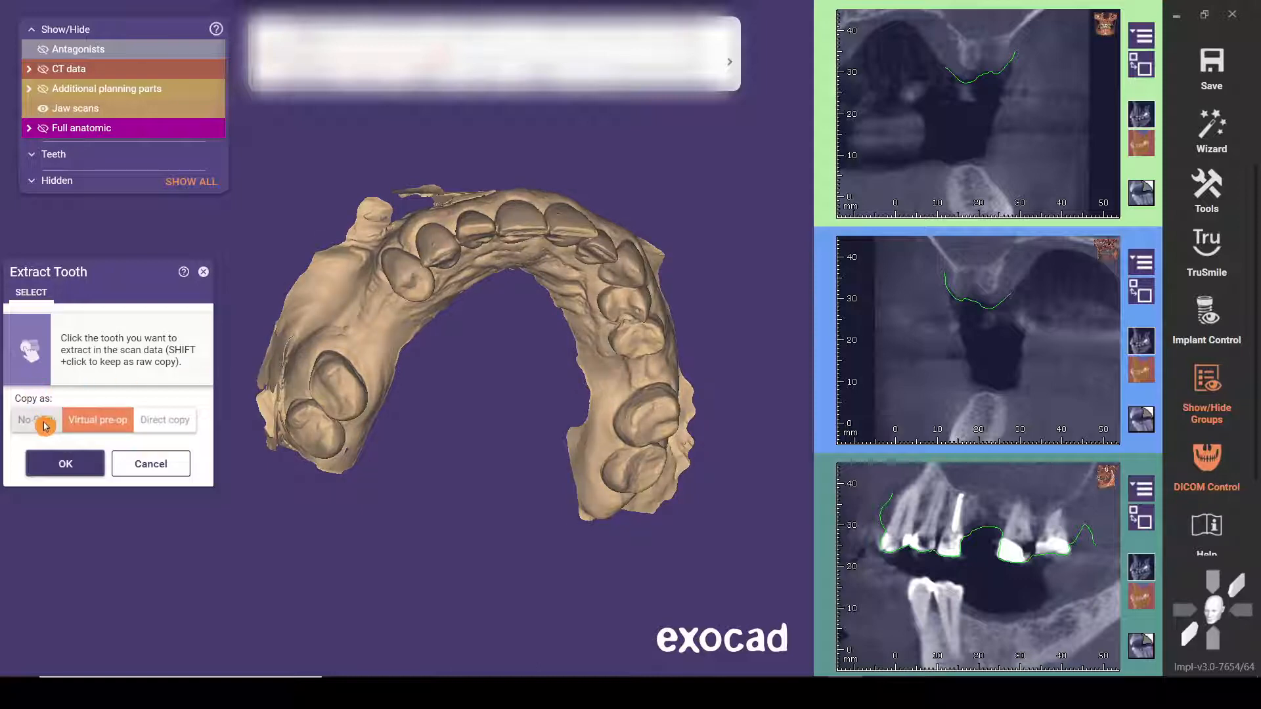
{"action": "left_click", "coordinate": [166, 421]}
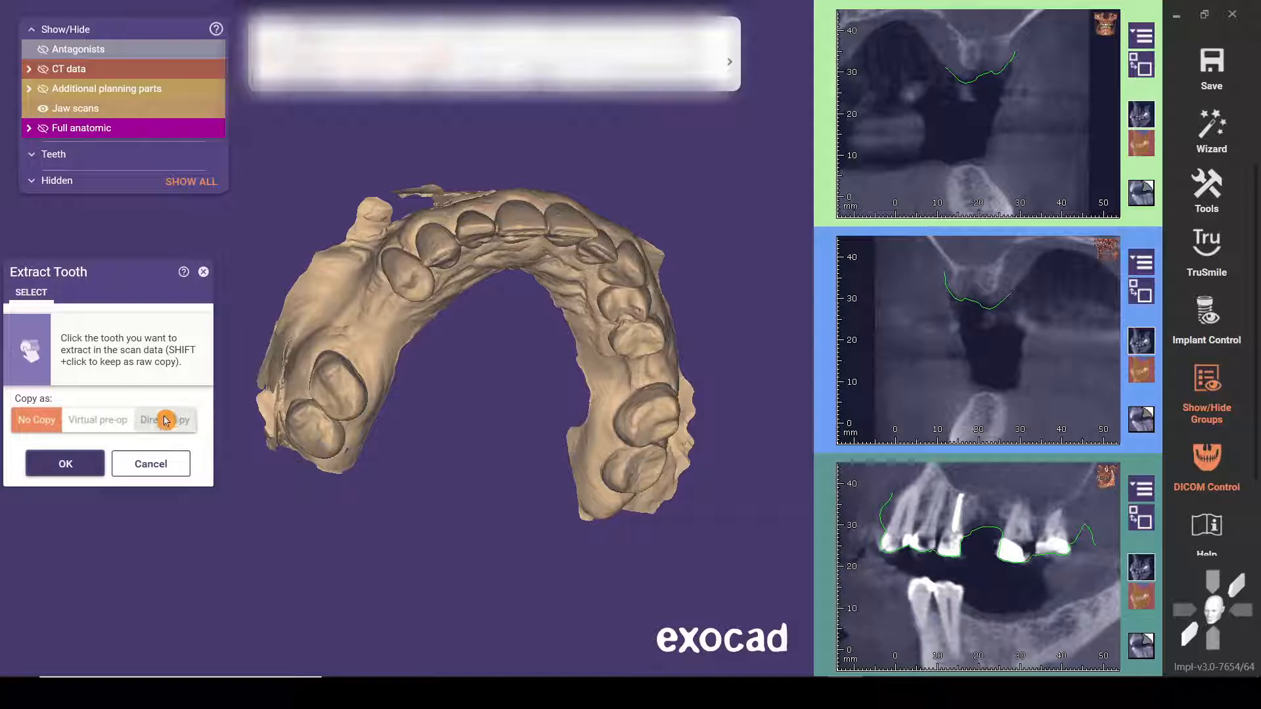
{"action": "left_click", "coordinate": [100, 423]}
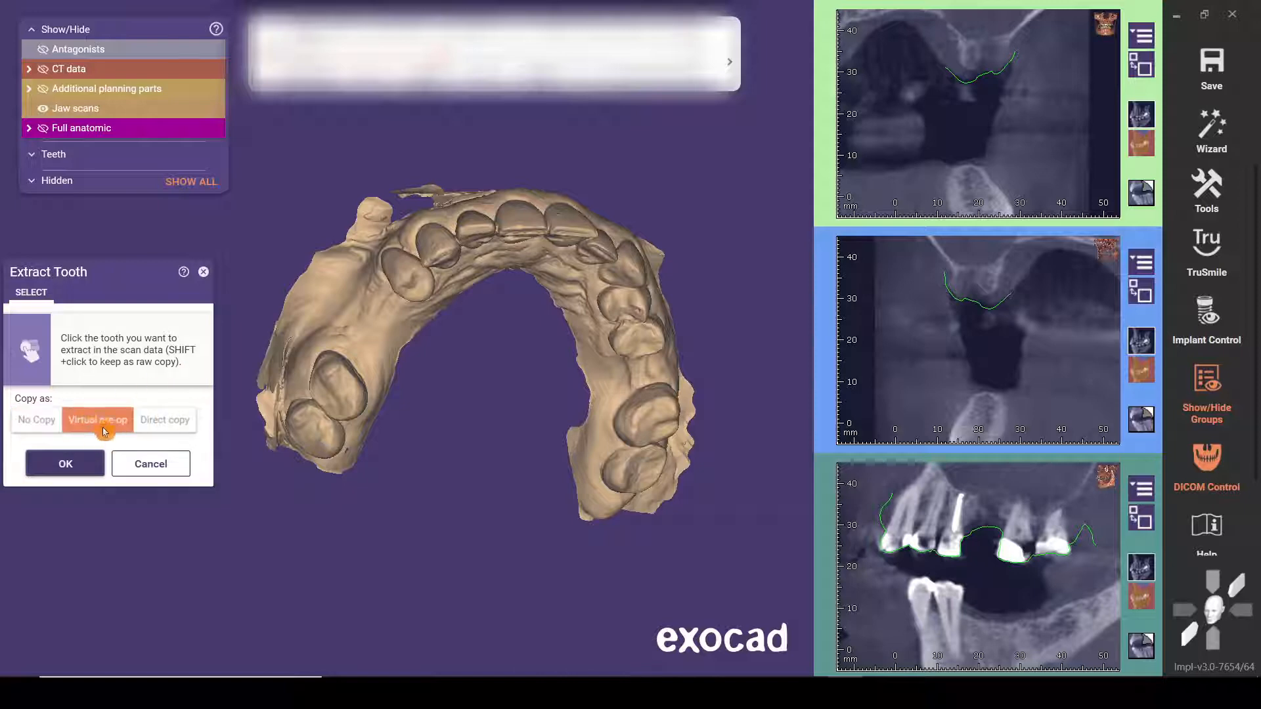
{"action": "left_click", "coordinate": [66, 465]}
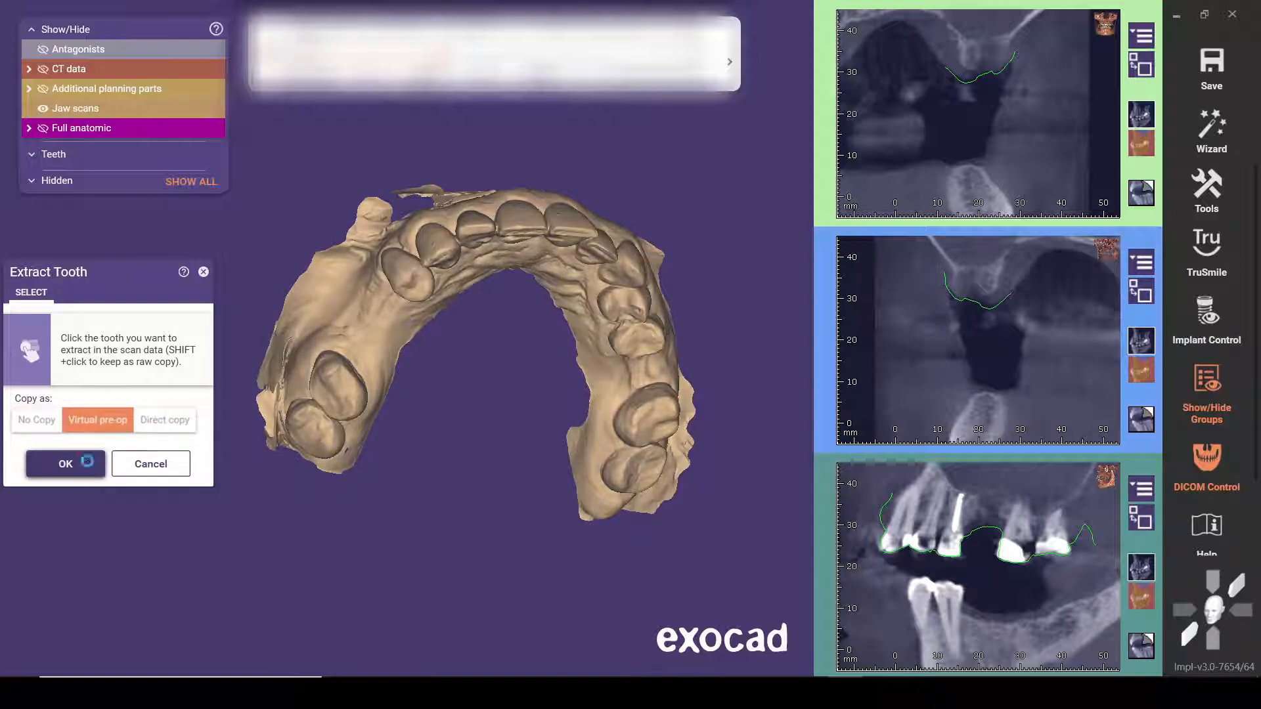
Step: Start a virtual extraction with a Virtual pre-op copy and pick the scanned tooth at position 5 on the upper jaw
{"action": "scroll", "coordinate": [378, 250], "scroll_direction": "up", "scroll_amount": 3}
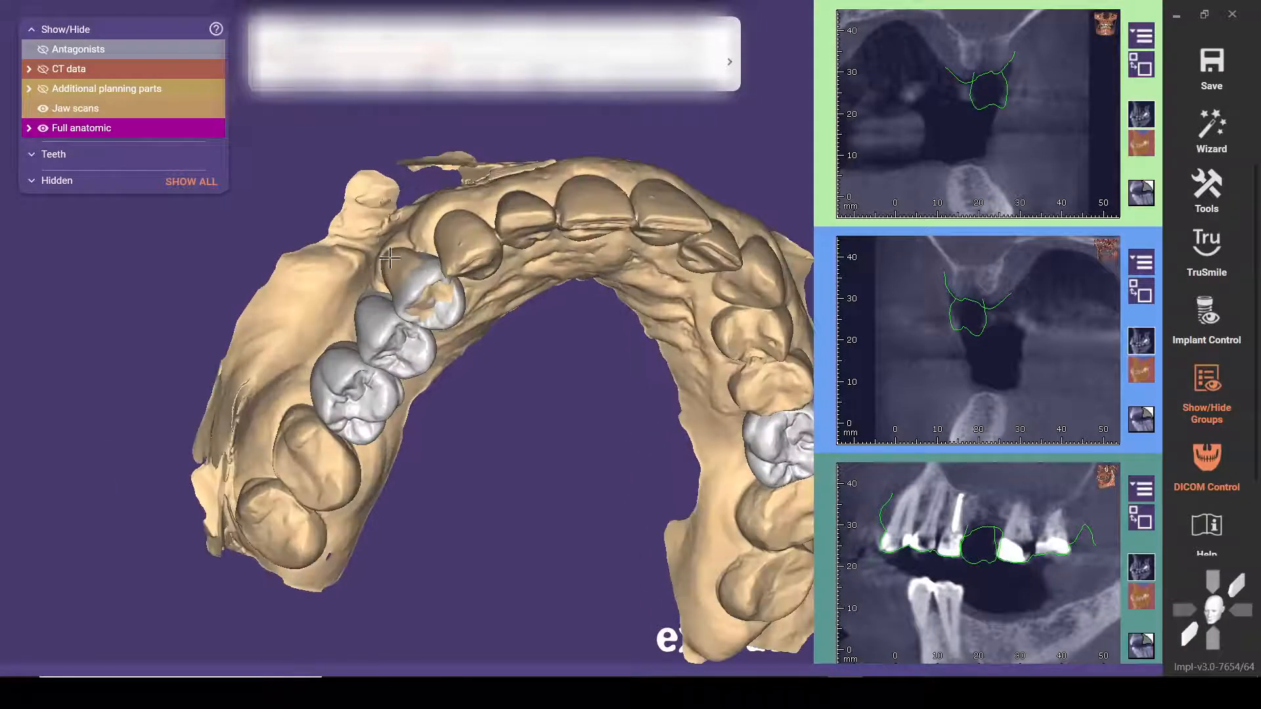
{"action": "right_click", "coordinate": [227, 236]}
{"action": "left_click", "coordinate": [304, 490]}
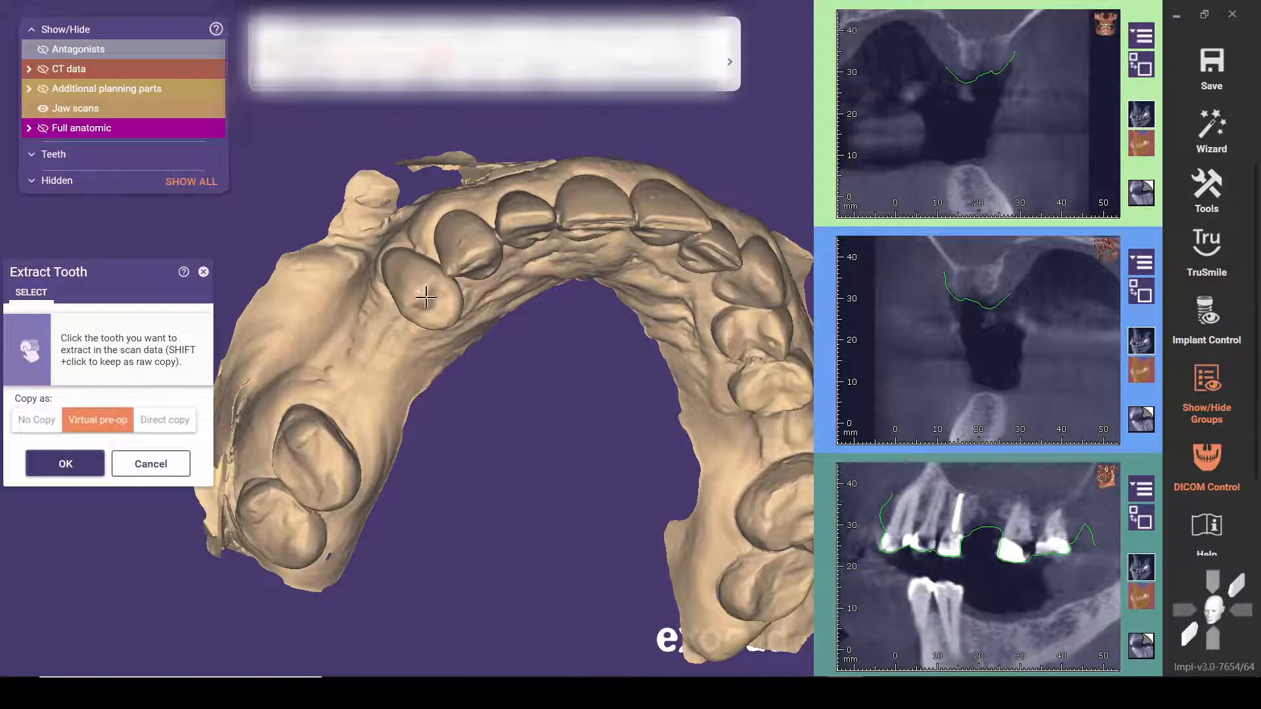
{"action": "right_click_drag", "start_coordinate": [426, 297], "coordinate": [395, 266]}
{"action": "left_click", "coordinate": [388, 278]}
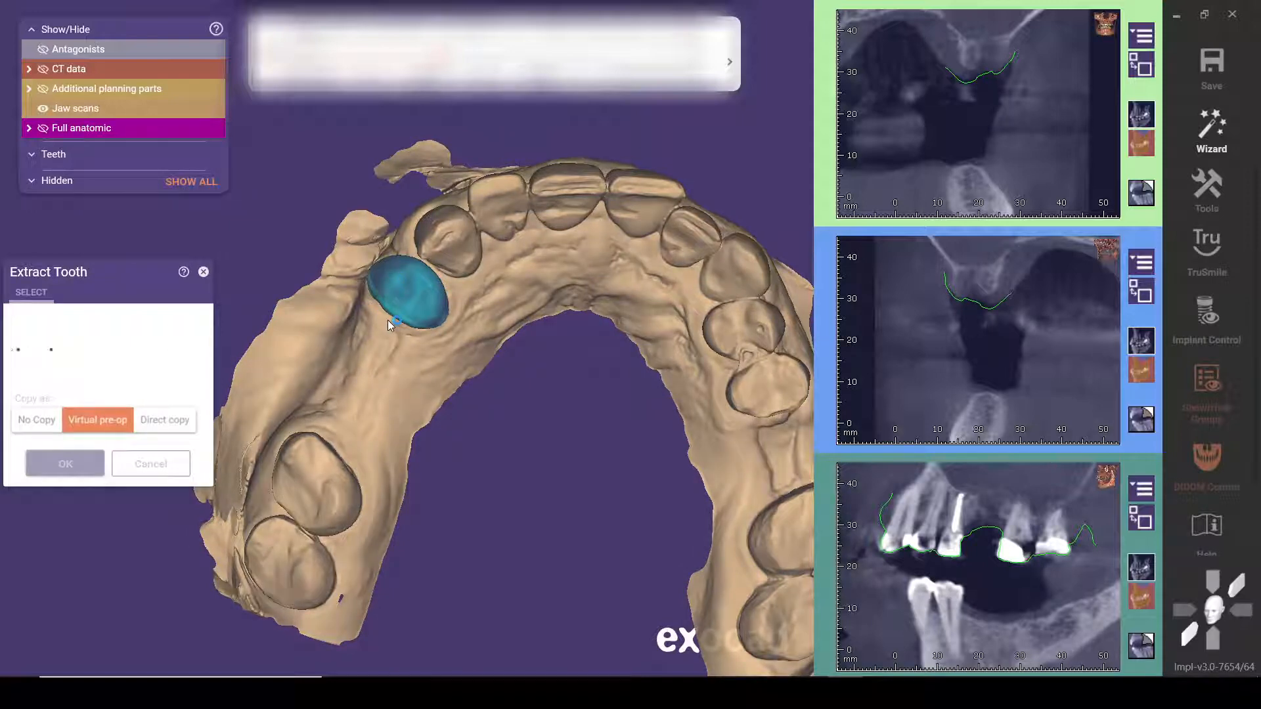
Step: Move the gingiva collapse axis handle towards the centre of the selected tooth's occlusal surface
{"action": "scroll", "coordinate": [470, 299], "scroll_direction": "up", "scroll_amount": 5}
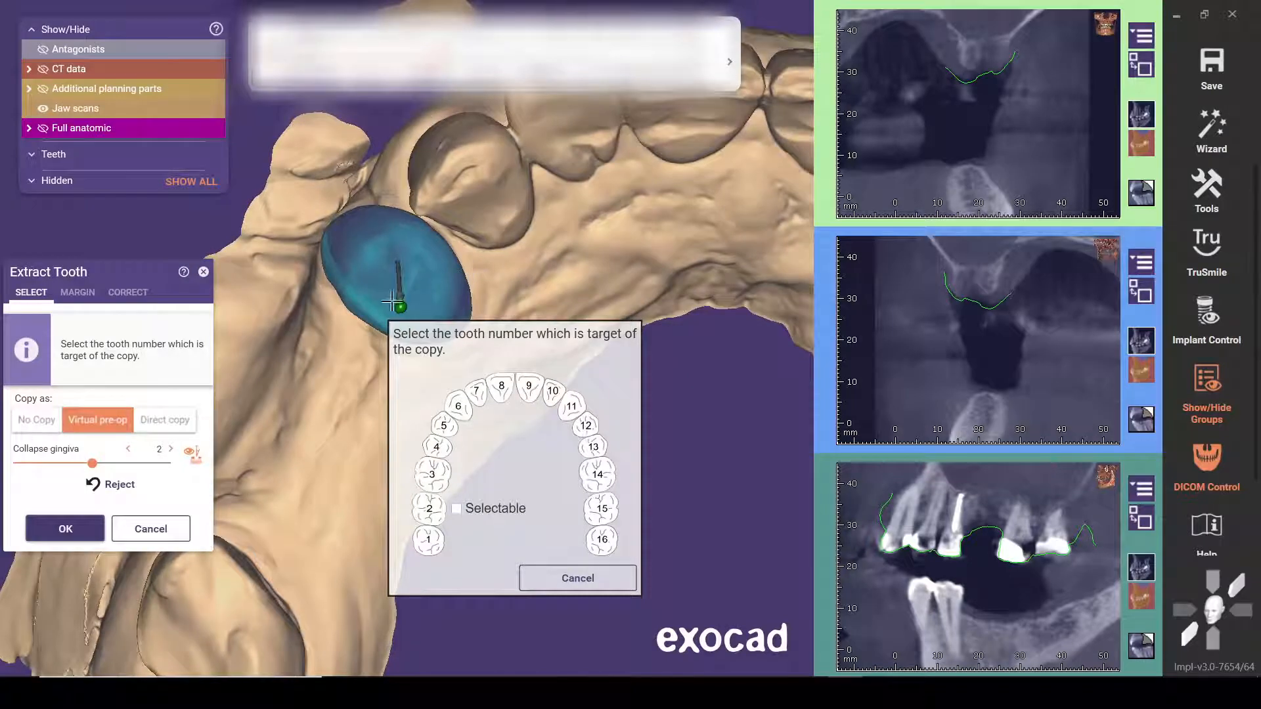
{"action": "left_click_drag", "start_coordinate": [401, 306], "coordinate": [397, 274]}
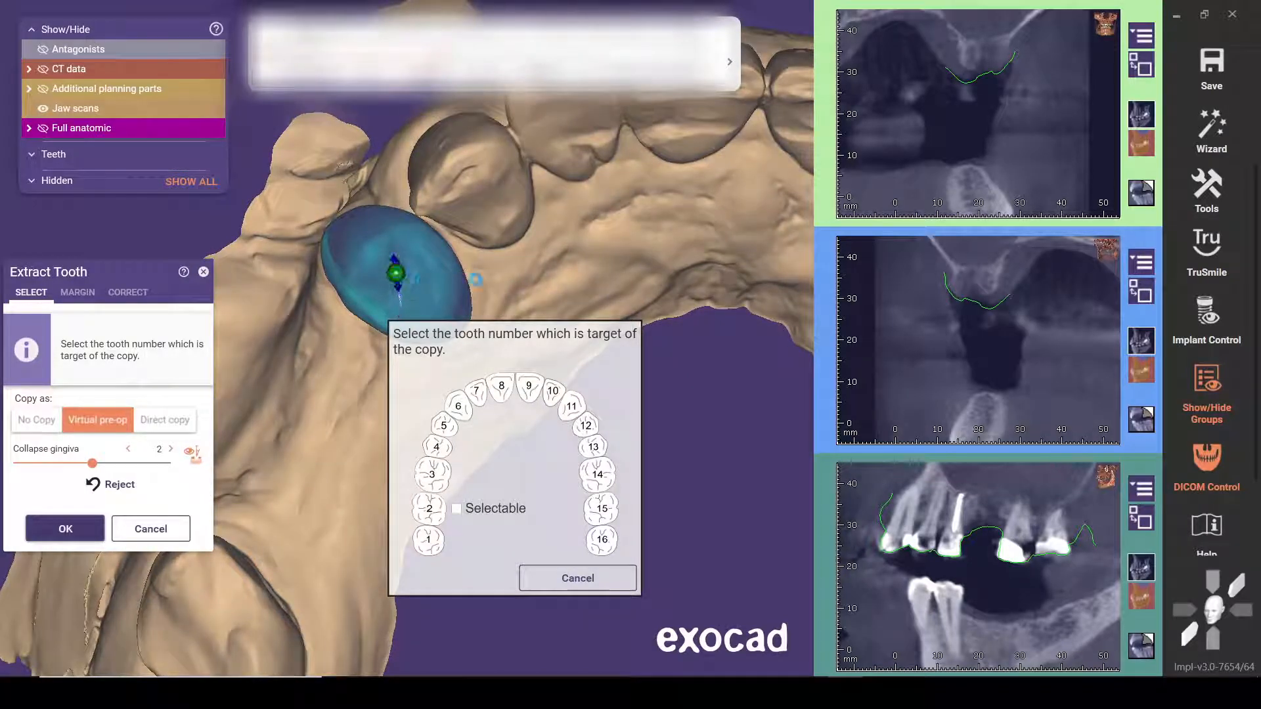
{"action": "right_click_drag", "start_coordinate": [516, 271], "coordinate": [371, 280]}
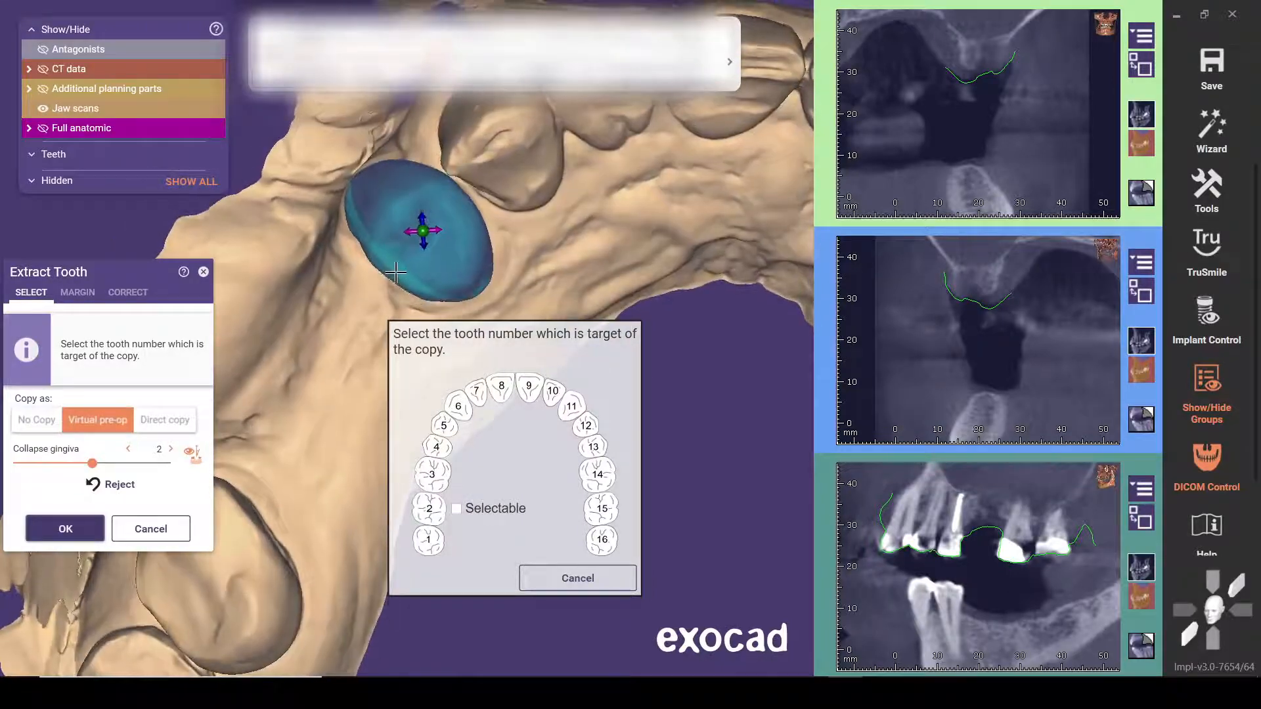
Step: Set Collapse gingiva to 1.47, assign the copy to tooth 5 and accept the extraction
{"action": "left_click", "coordinate": [127, 448]}
{"action": "left_click", "coordinate": [128, 449]}
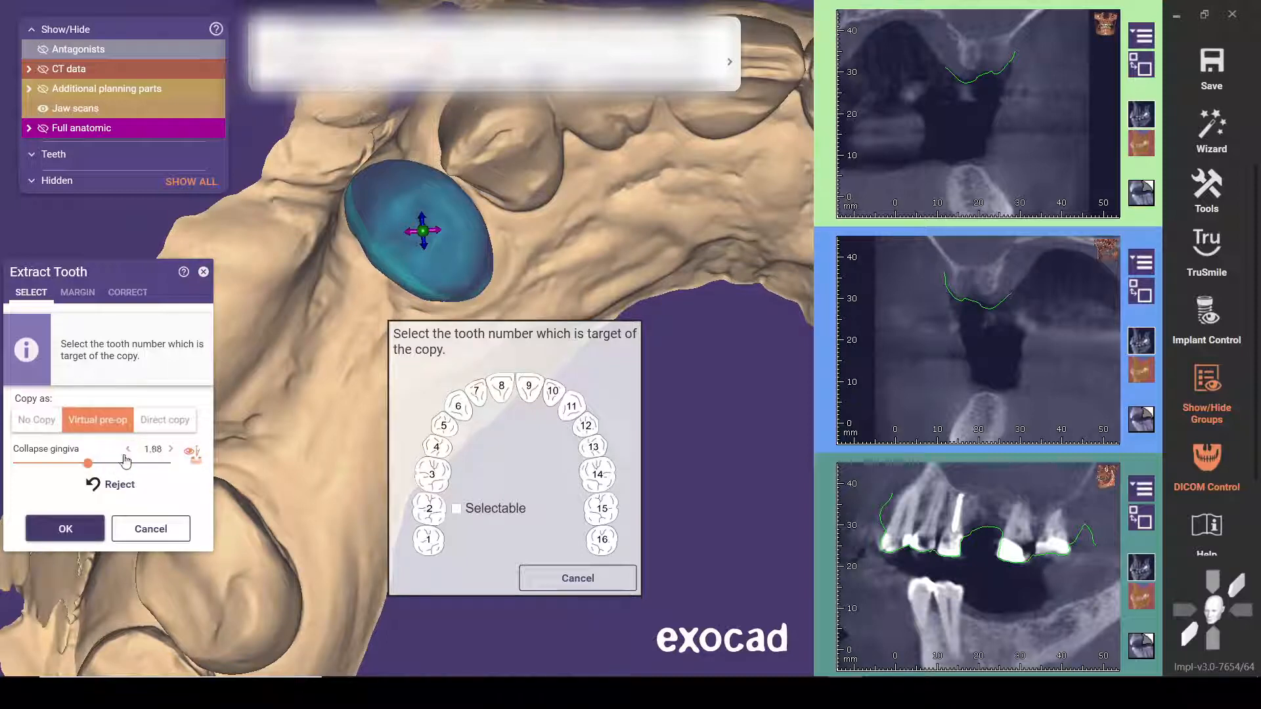
{"action": "left_click_drag", "start_coordinate": [88, 470], "coordinate": [73, 466]}
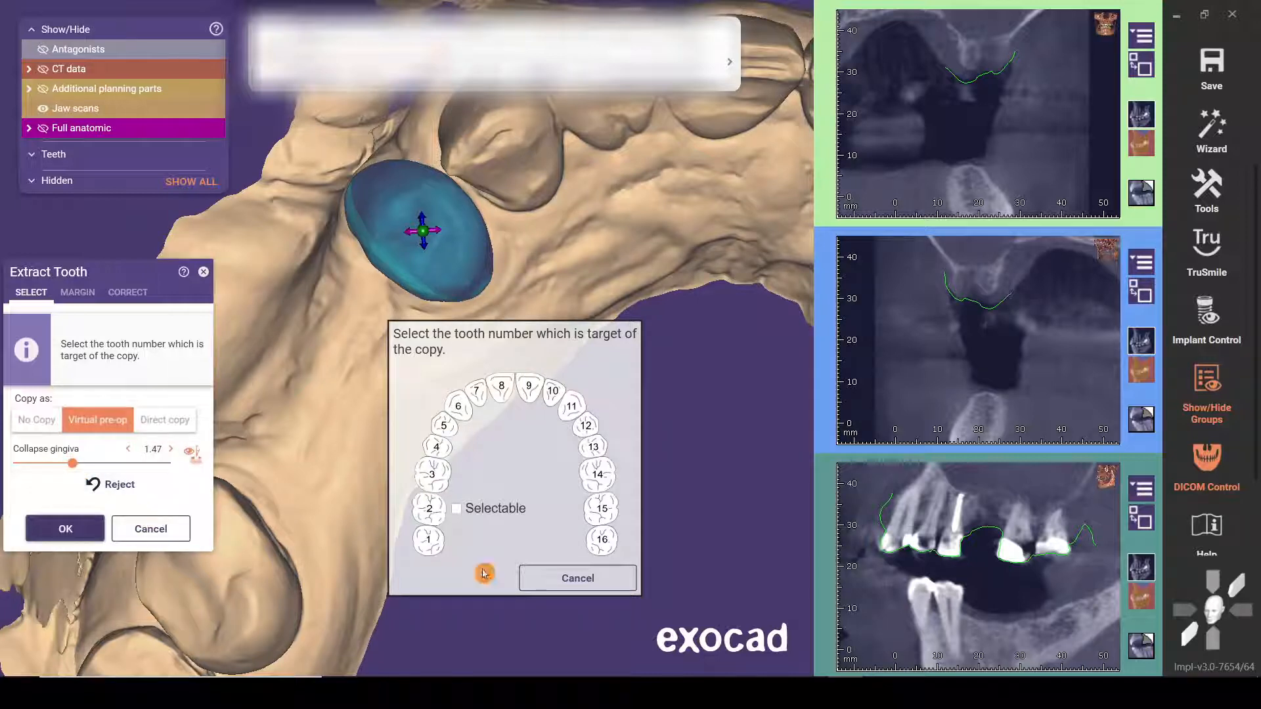
{"action": "left_click", "coordinate": [452, 436]}
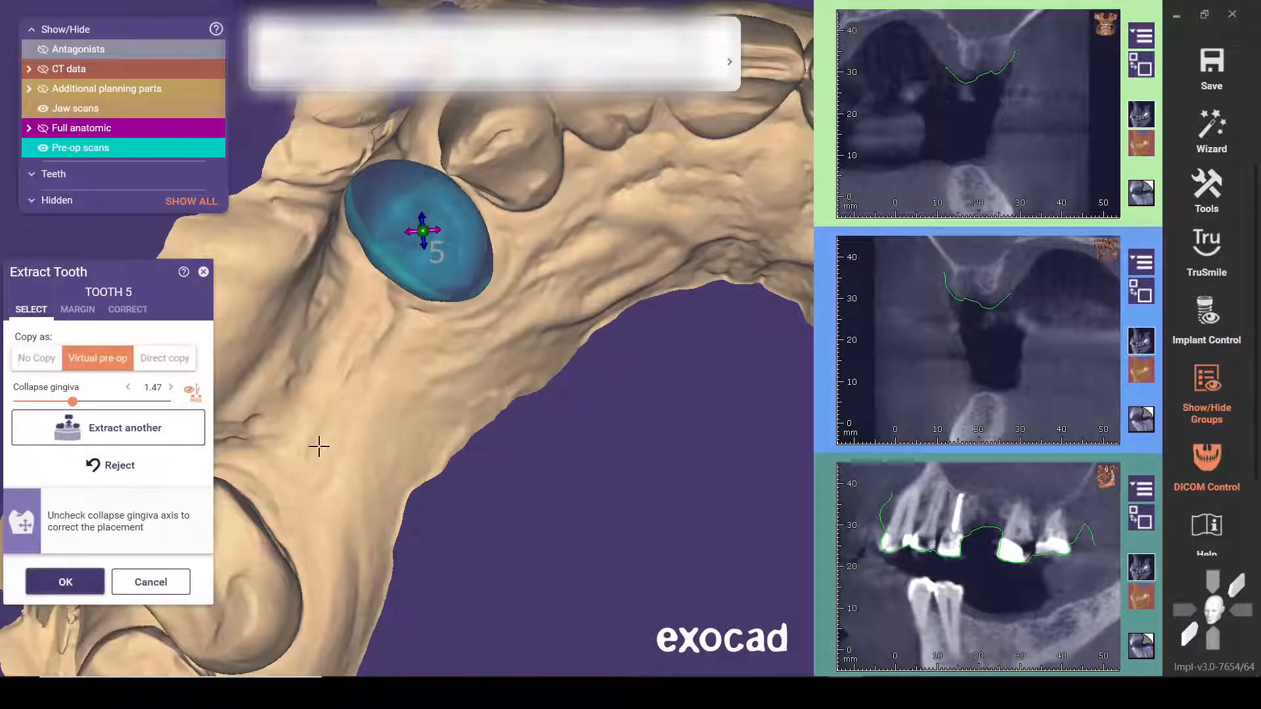
{"action": "left_click", "coordinate": [79, 580]}
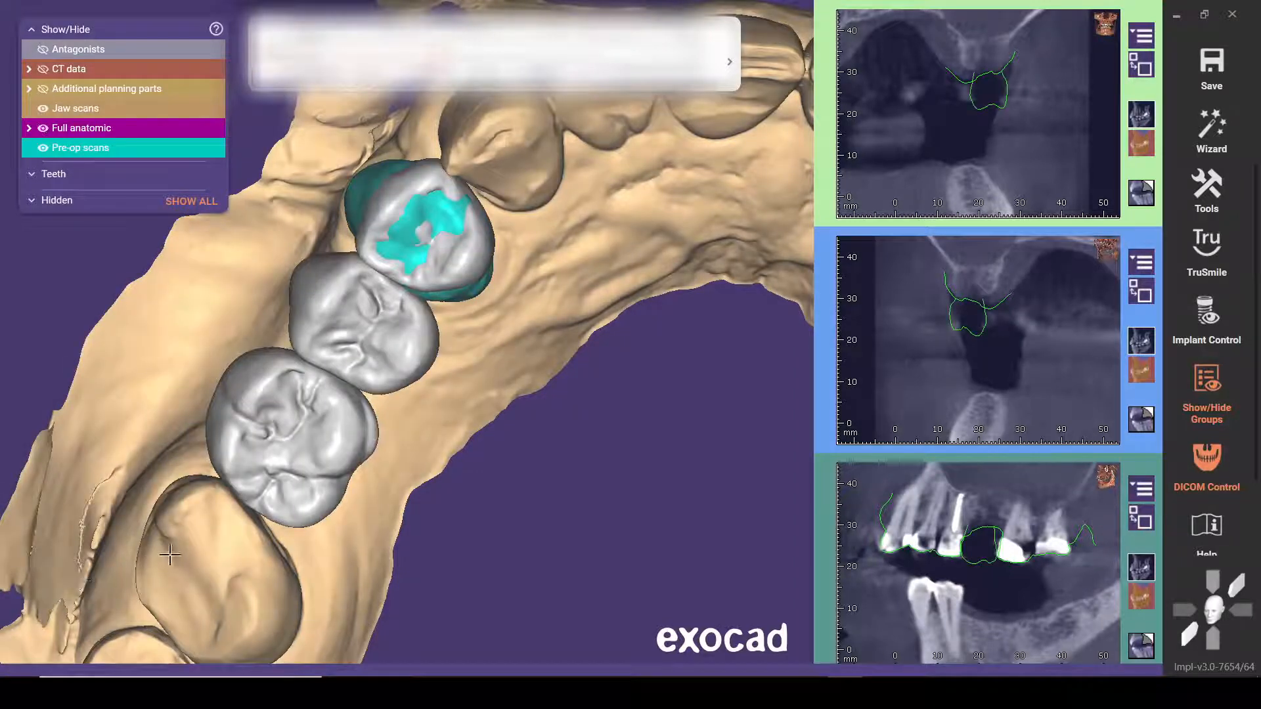
Step: Hide the pre-op scans and full anatomic teeth and inspect the gingiva at the extraction site of tooth 5
{"action": "left_click", "coordinate": [43, 148]}
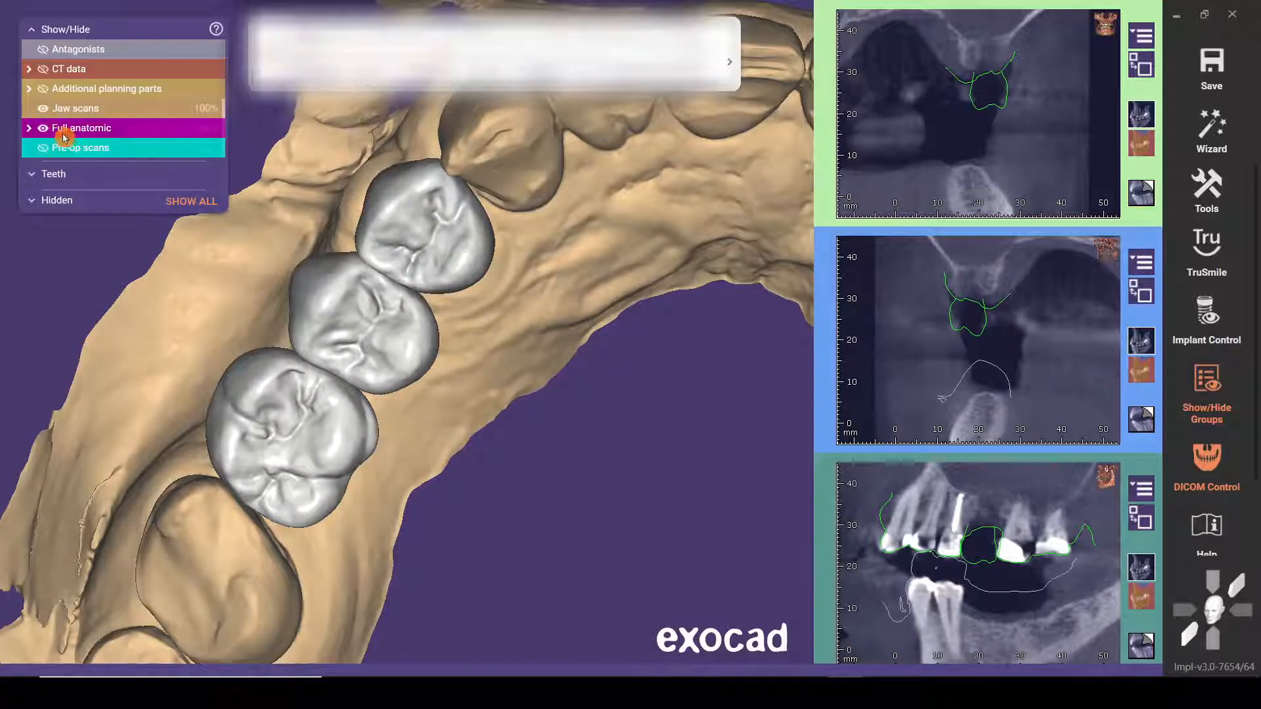
{"action": "left_click", "coordinate": [38, 127]}
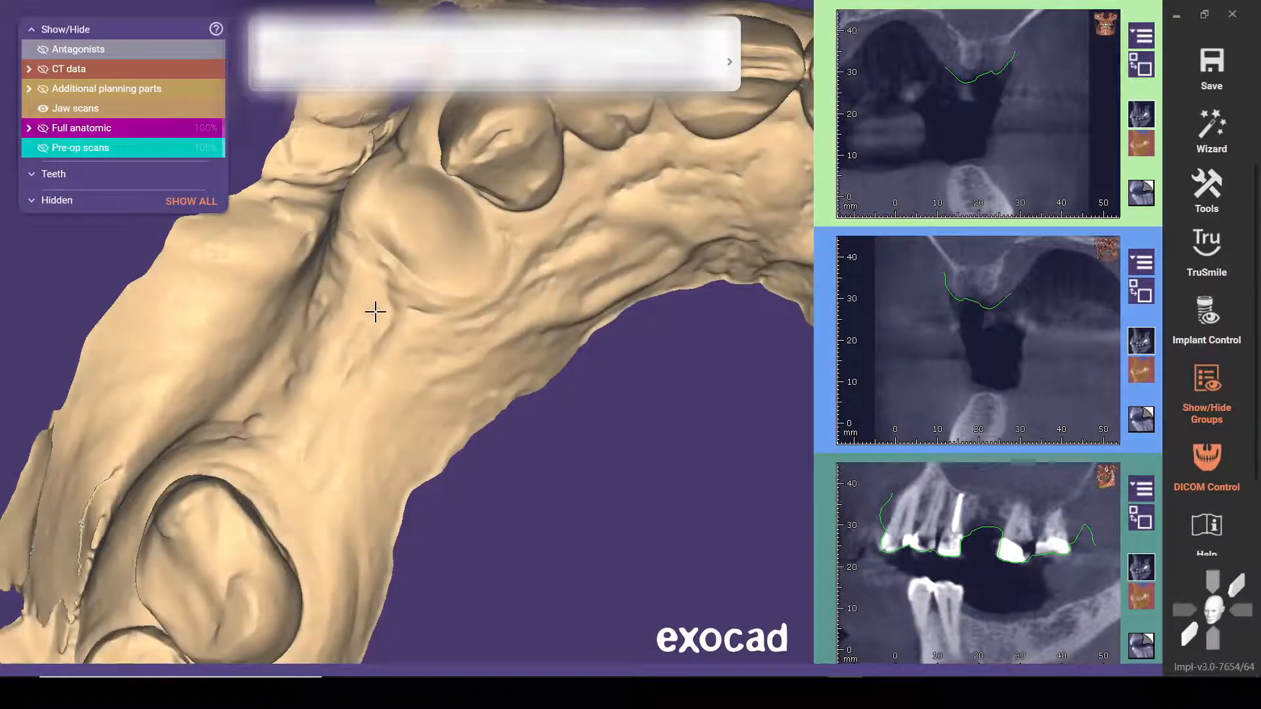
{"action": "scroll", "coordinate": [376, 302], "scroll_direction": "up", "scroll_amount": 5}
{"action": "right_click_drag", "start_coordinate": [379, 307], "coordinate": [571, 375]}
{"action": "middle_click", "coordinate": [571, 374]}
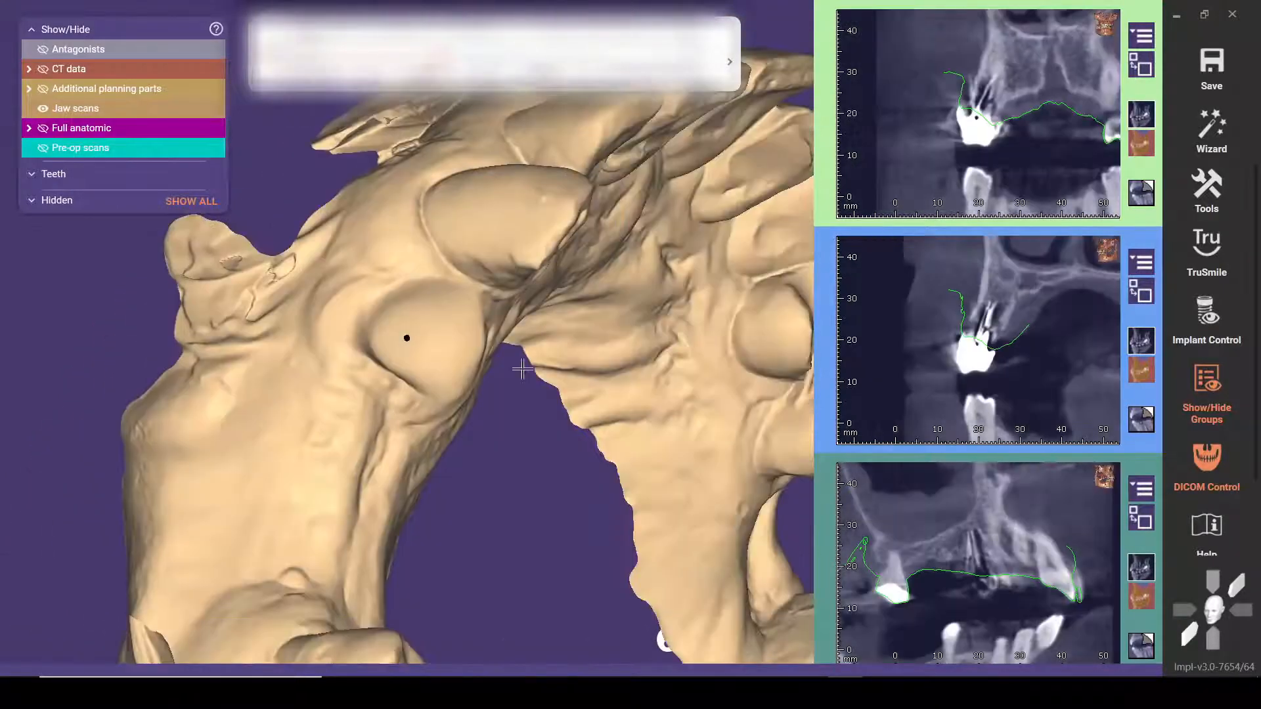
{"action": "right_click_drag", "start_coordinate": [434, 385], "coordinate": [429, 376]}
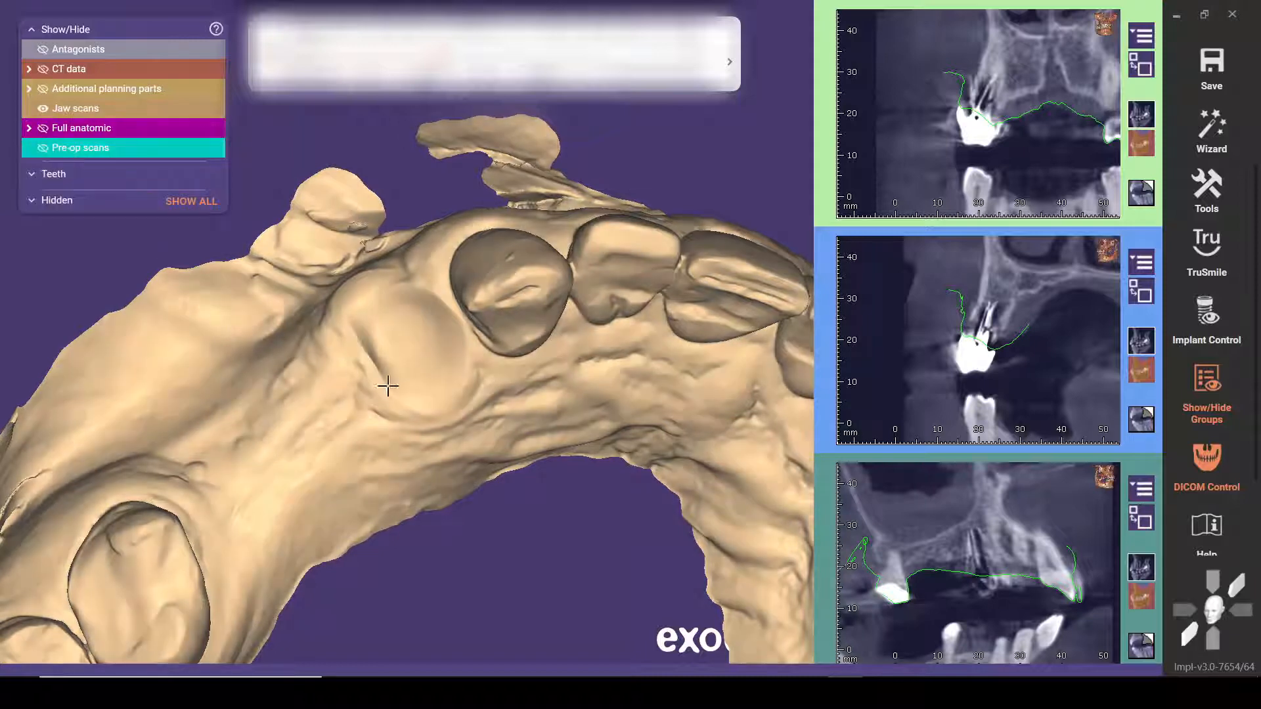
{"action": "right_click_drag", "start_coordinate": [401, 366], "coordinate": [399, 370]}
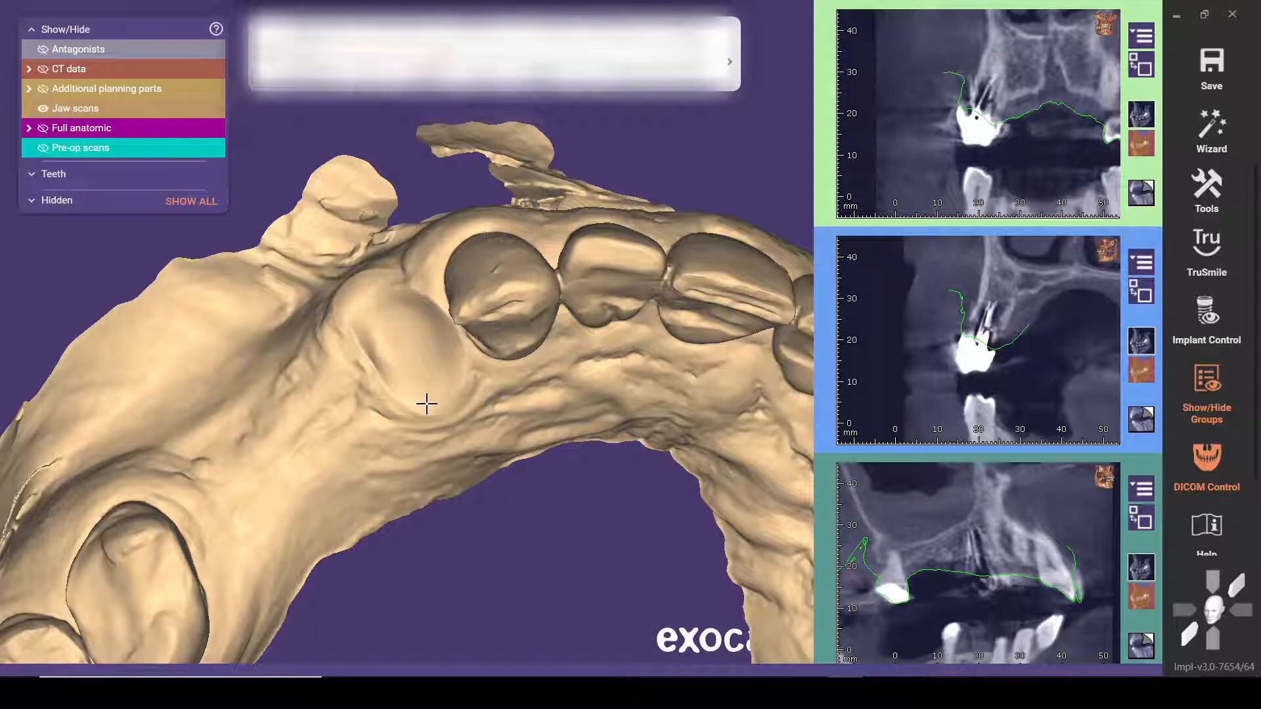
{"action": "scroll", "coordinate": [426, 403], "scroll_direction": "down", "scroll_amount": 2}
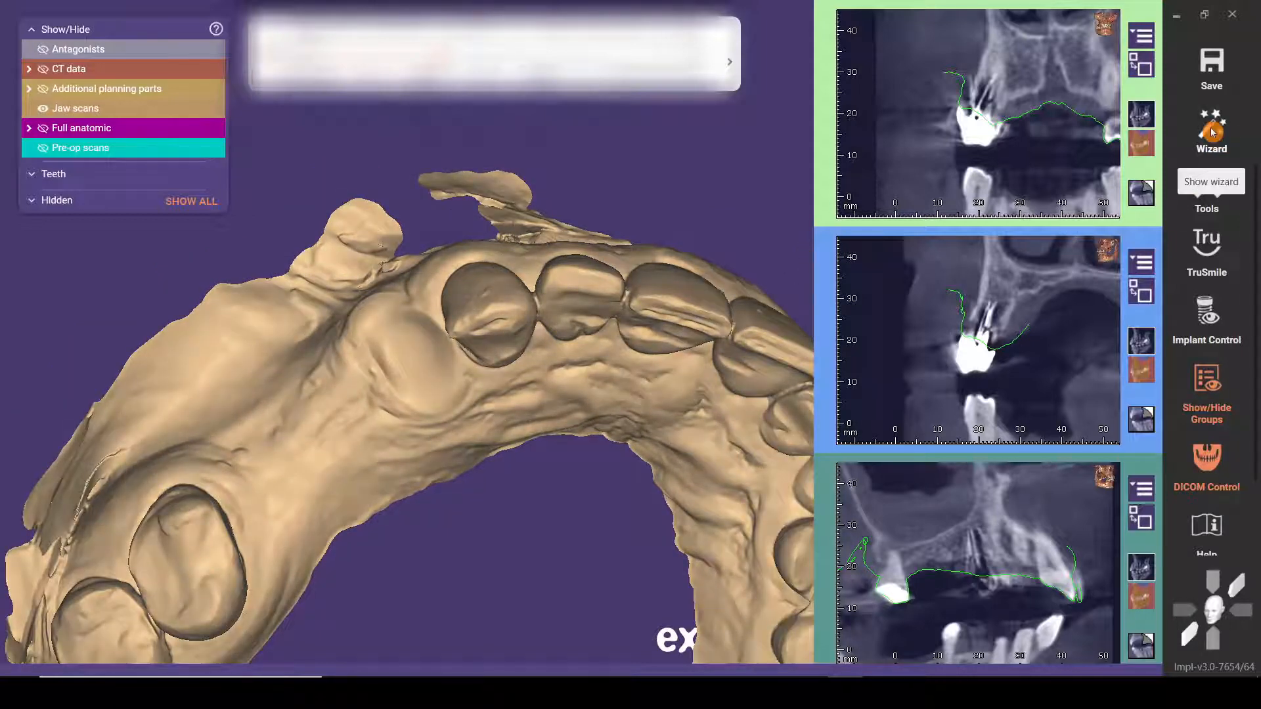
Step: Return to the wizard, check the placed model teeth against the antagonists and advance to implant positioning
{"action": "left_click", "coordinate": [1212, 132]}
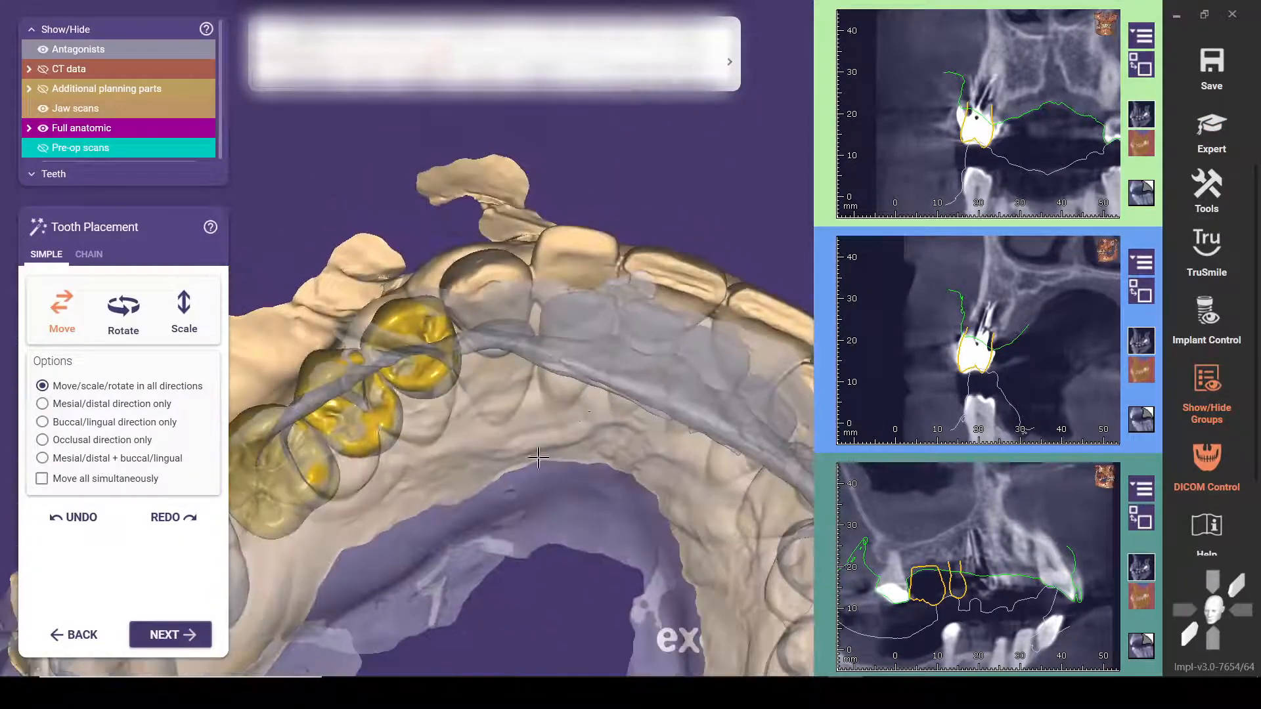
{"action": "right_click_drag", "start_coordinate": [417, 431], "coordinate": [419, 438]}
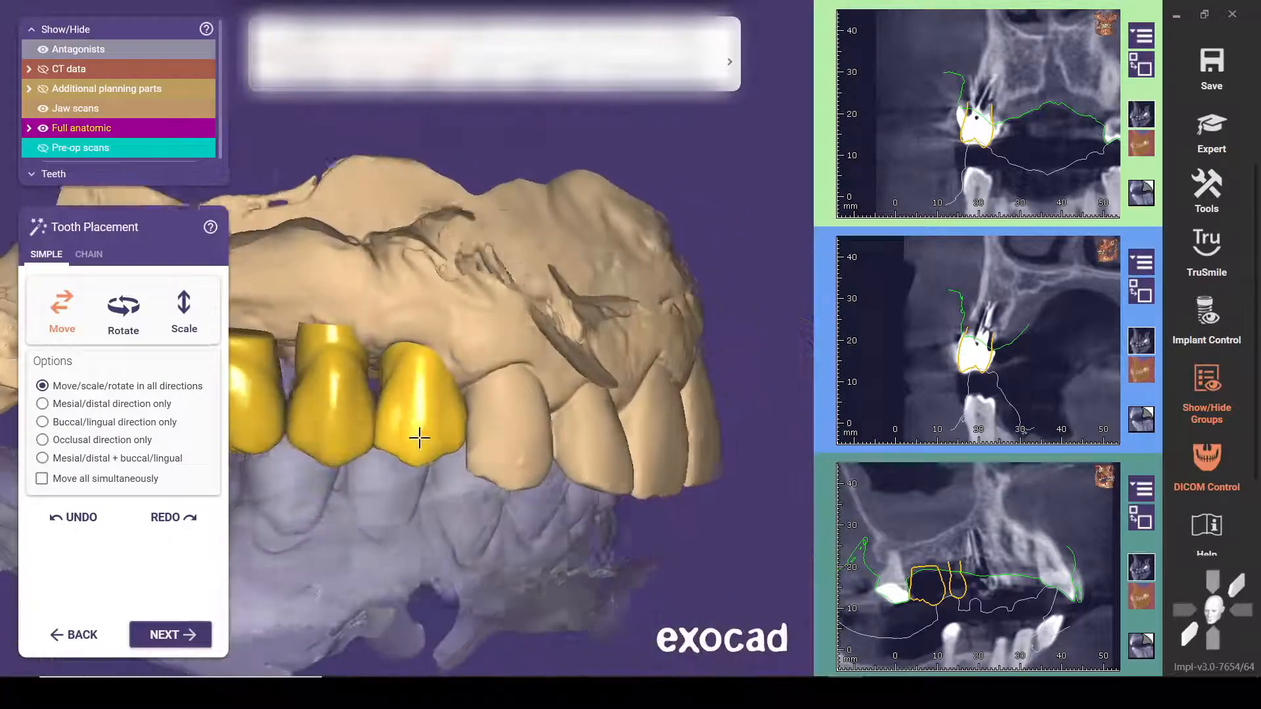
{"action": "middle_click_drag", "start_coordinate": [419, 439], "coordinate": [574, 456]}
{"action": "right_click_drag", "start_coordinate": [574, 456], "coordinate": [571, 461]}
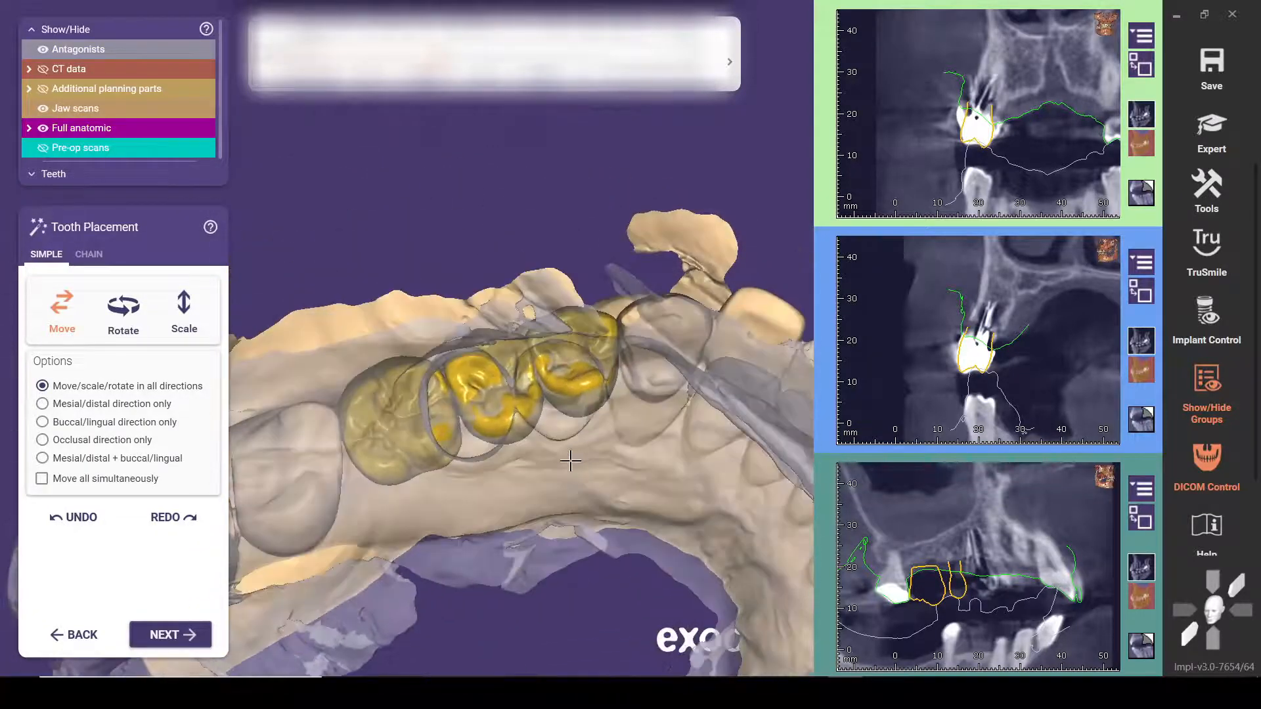
{"action": "left_click", "coordinate": [167, 634]}
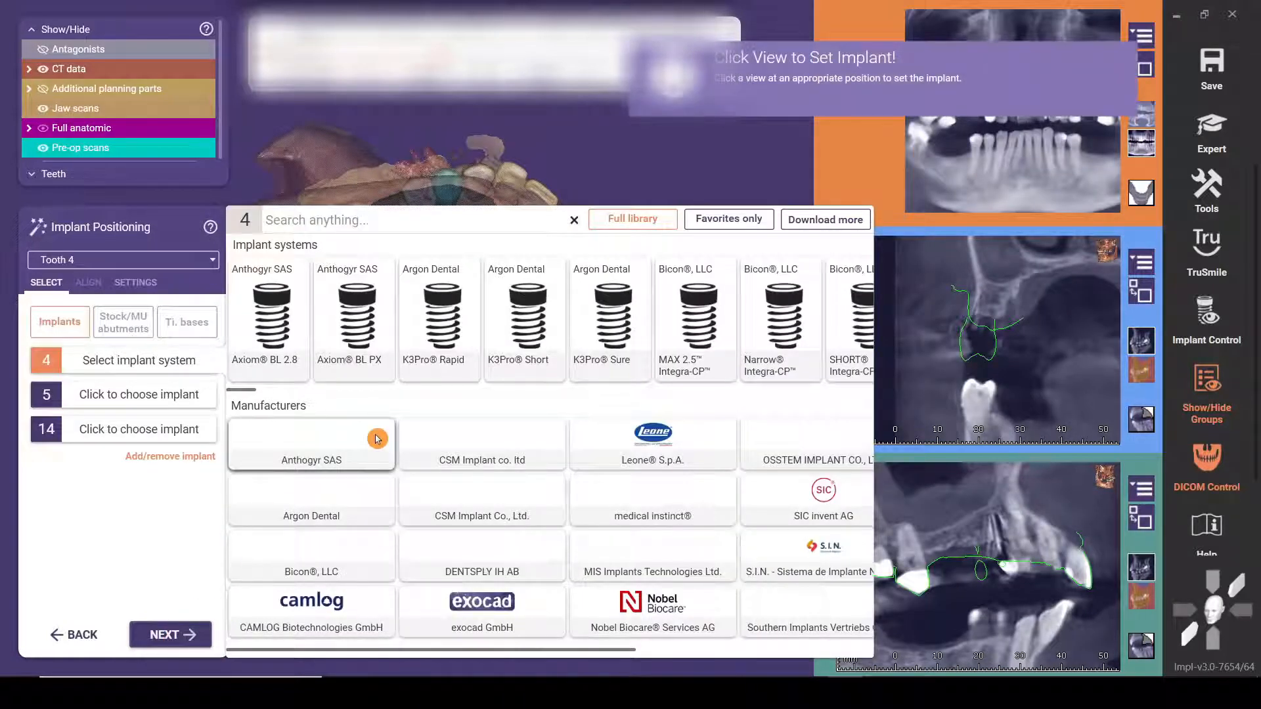
Step: Choose the favourite Zimmer Biomet Certain Tapered PREVAIL 3i T3 implant, Ø 4.0 mm and 13 mm long, for tooth 4
{"action": "left_click", "coordinate": [742, 224]}
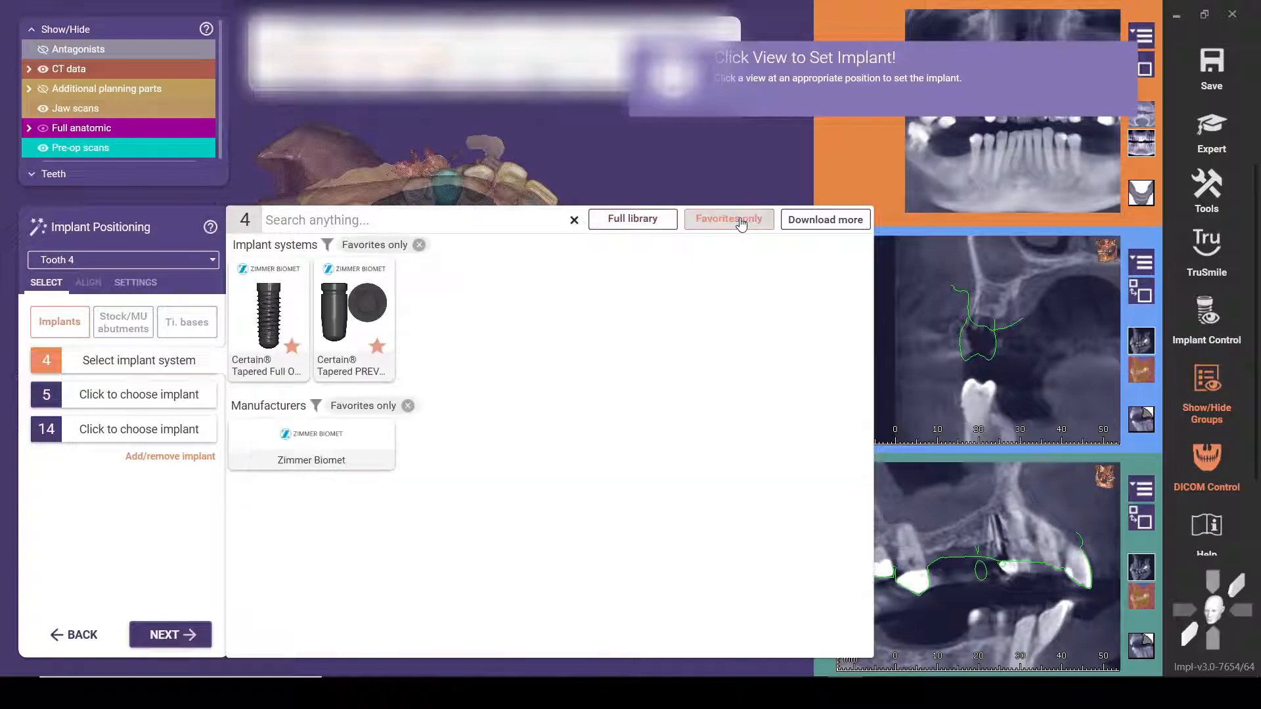
{"action": "left_click", "coordinate": [355, 309]}
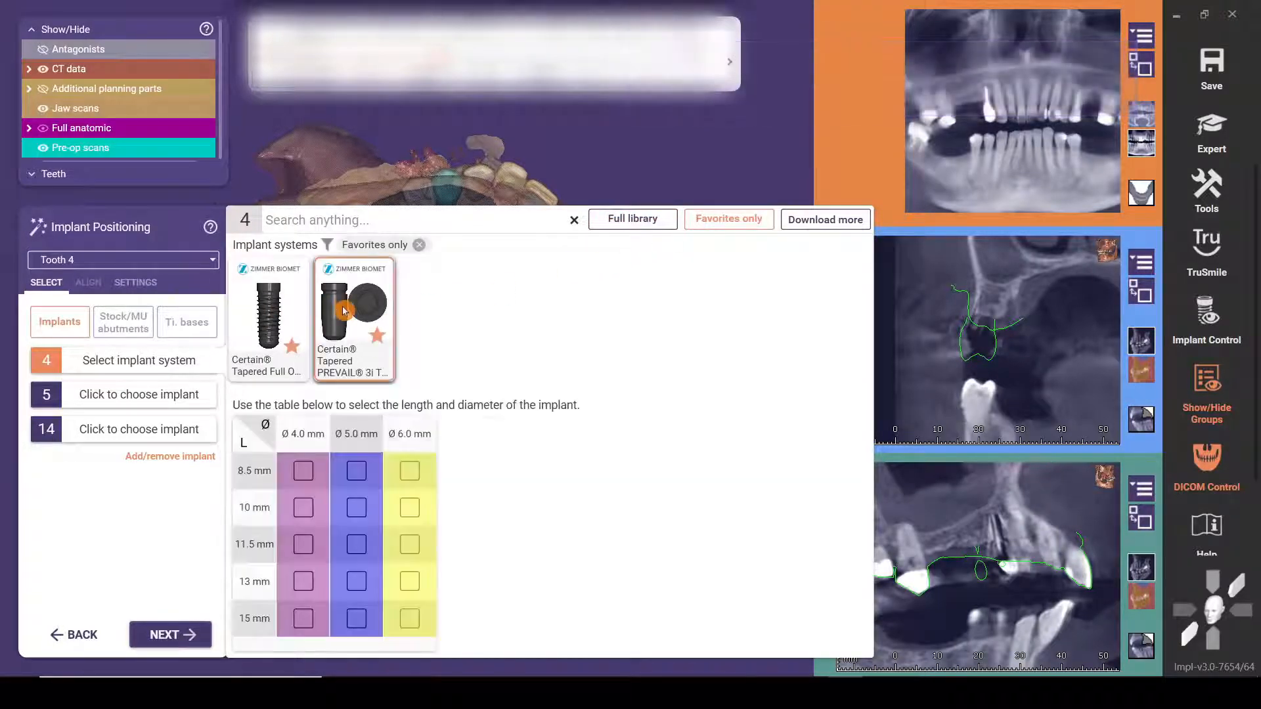
{"action": "left_click", "coordinate": [303, 544]}
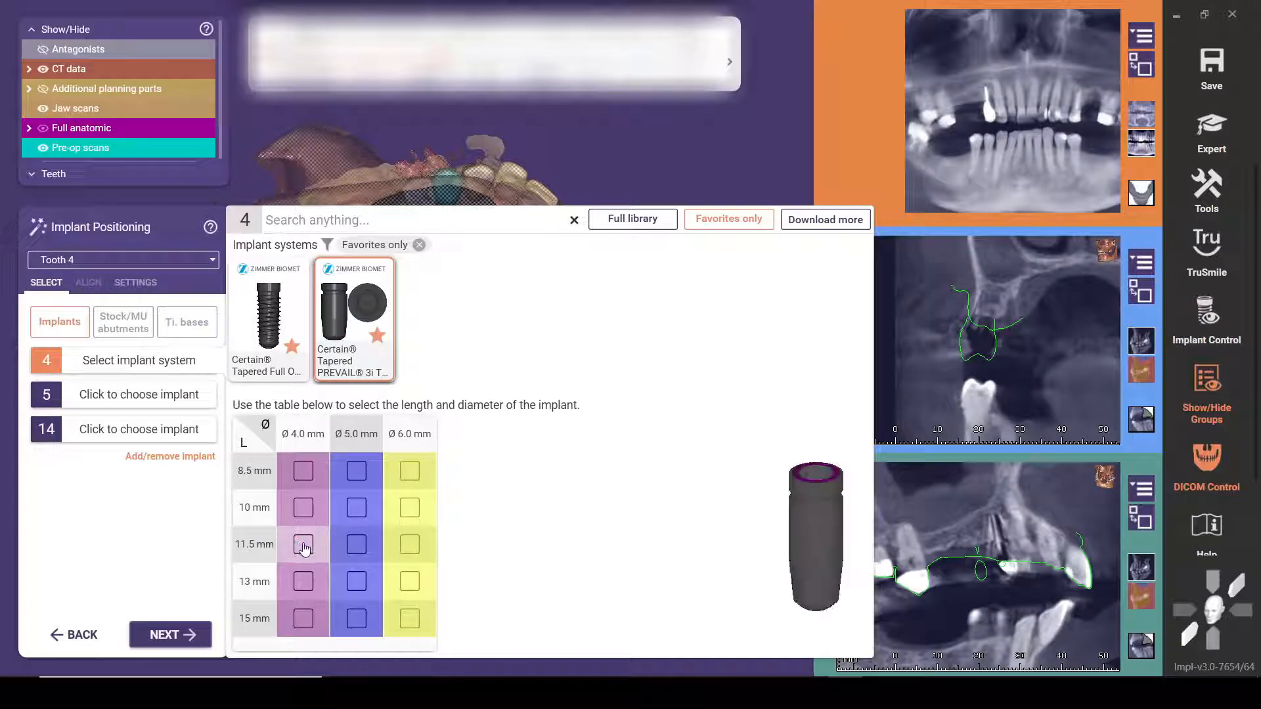
{"action": "left_click", "coordinate": [304, 581]}
{"action": "left_click", "coordinate": [816, 639]}
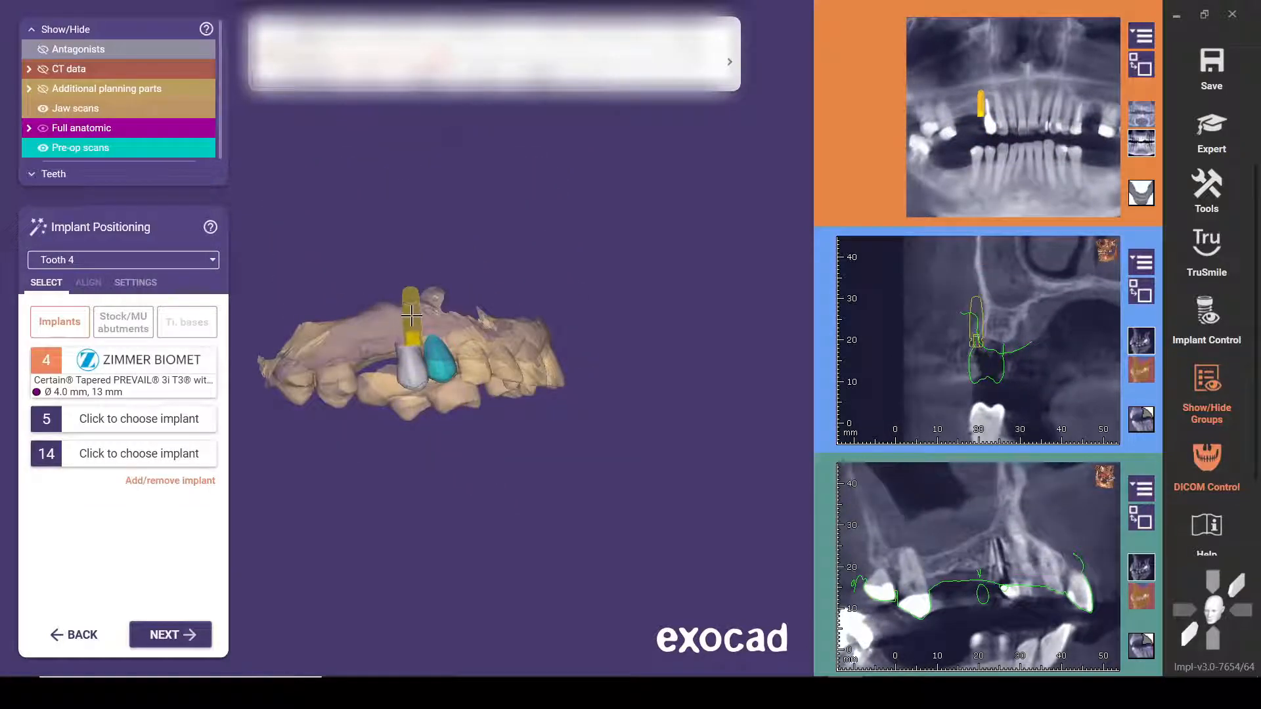
Step: Hide the pre-op scans and place the tooth 4 implant in the jaw above its model tooth
{"action": "left_click_drag", "start_coordinate": [400, 325], "coordinate": [428, 315]}
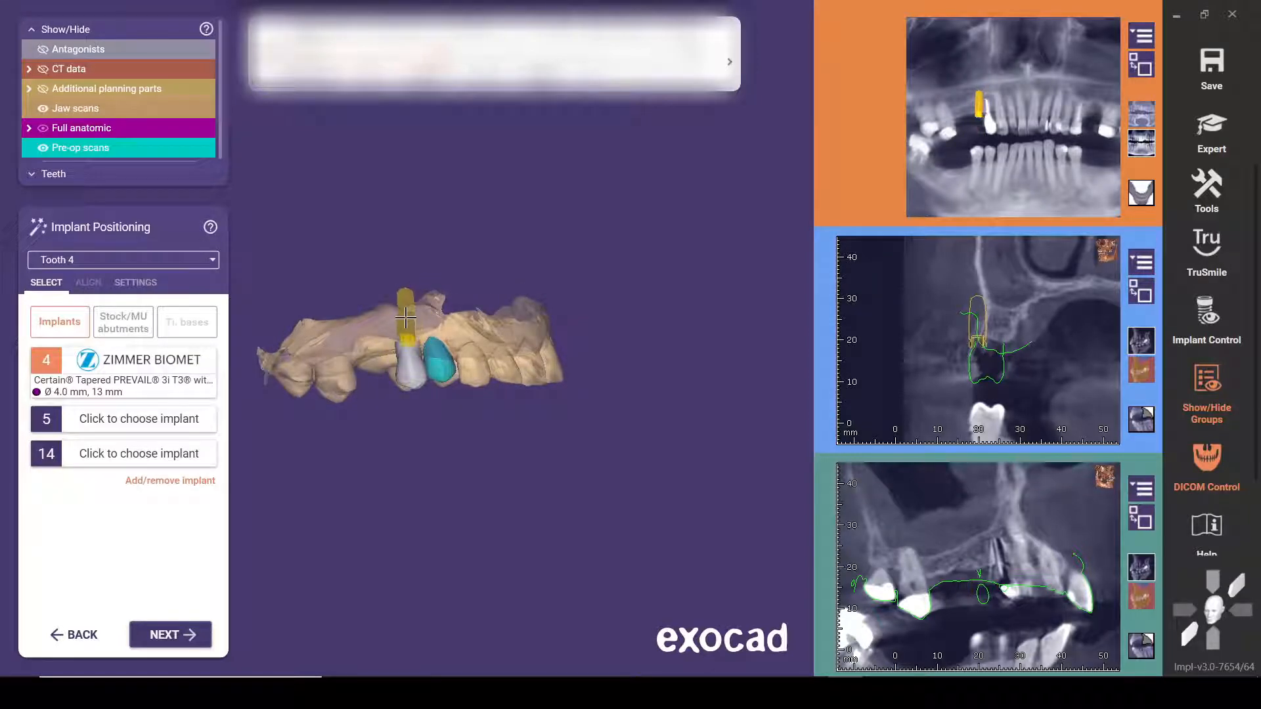
{"action": "right_click_drag", "start_coordinate": [406, 320], "coordinate": [422, 422]}
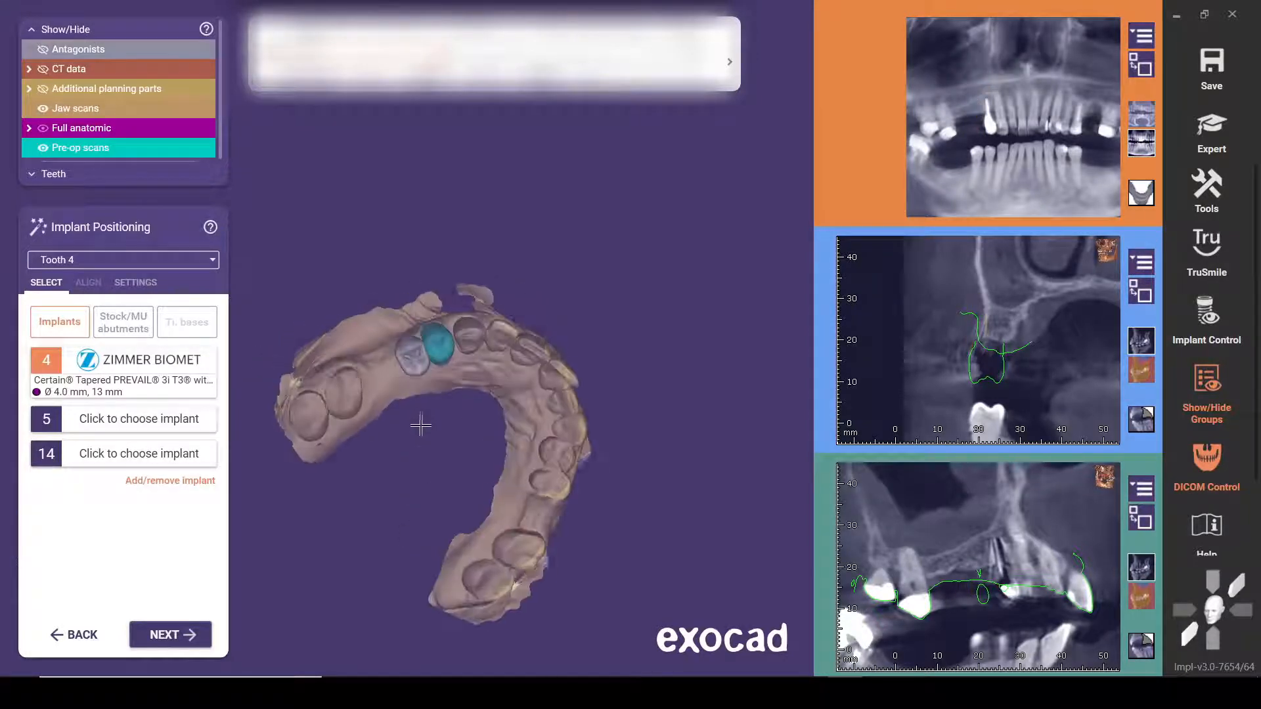
{"action": "scroll", "coordinate": [409, 325], "scroll_direction": "up", "scroll_amount": 5}
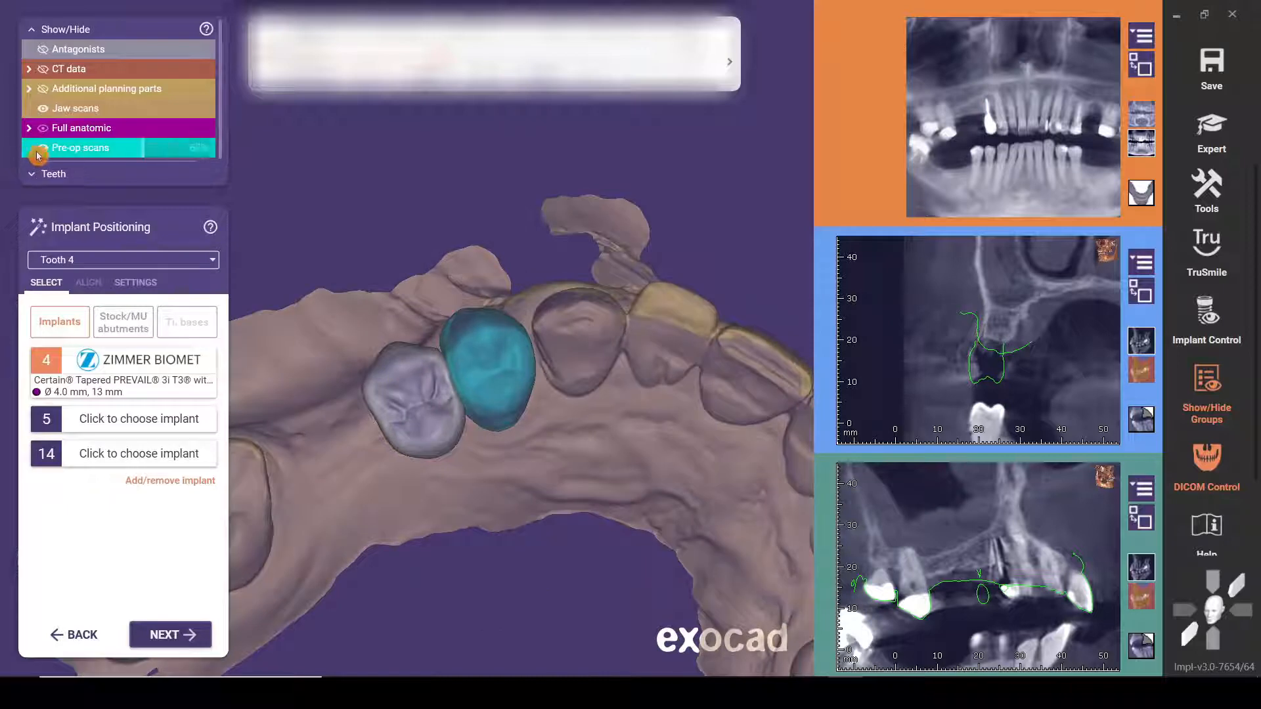
{"action": "left_click", "coordinate": [43, 148]}
{"action": "right_click_drag", "start_coordinate": [430, 387], "coordinate": [402, 299]}
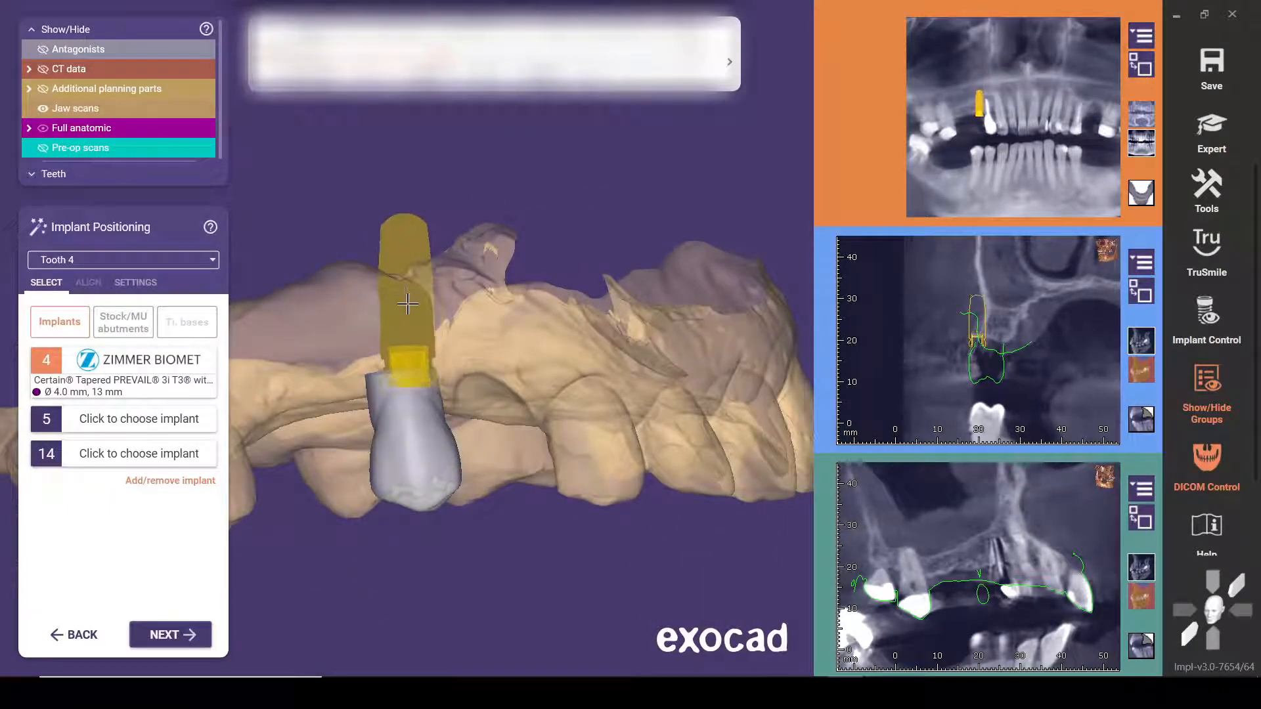
{"action": "right_click_drag", "start_coordinate": [402, 301], "coordinate": [404, 309]}
{"action": "left_click_drag", "start_coordinate": [404, 309], "coordinate": [423, 288]}
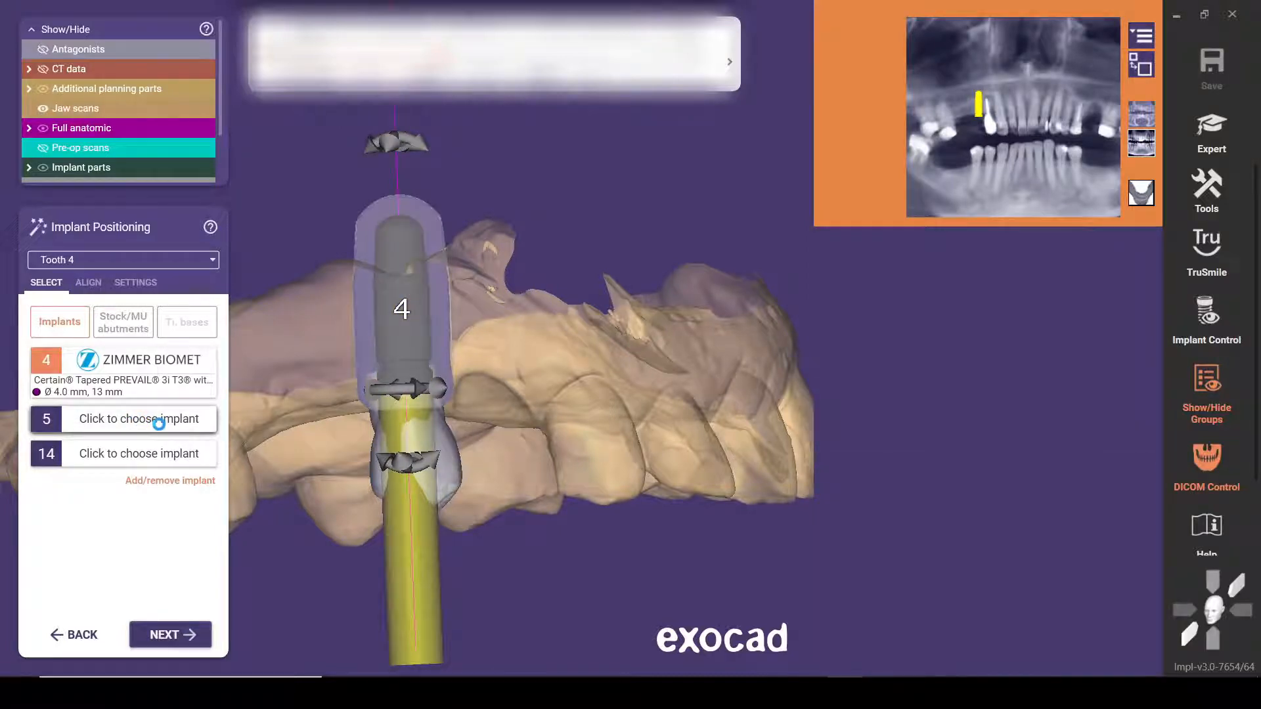
Step: Choose the Ø 4.0 mm, 13 mm Certain Tapered PREVAIL 3i T3 implant for teeth 5 and 14 and place both on the jaw
{"action": "left_click", "coordinate": [159, 423]}
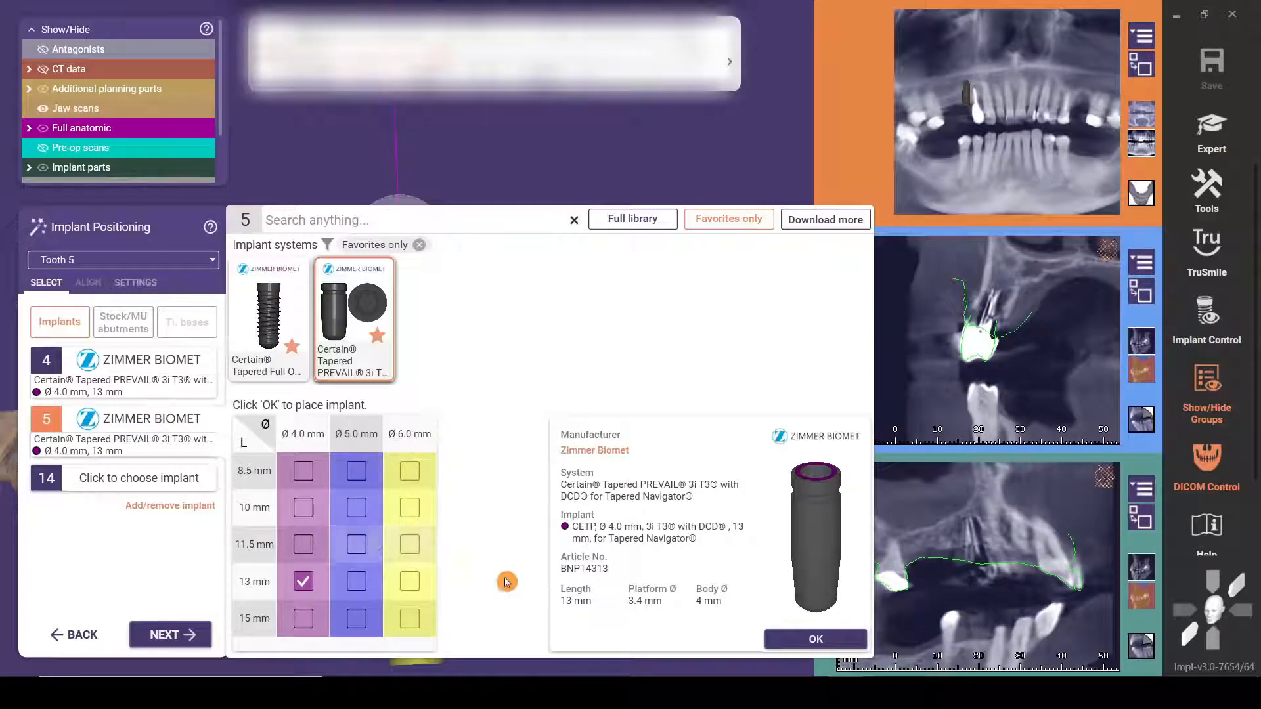
{"action": "left_click", "coordinate": [816, 639]}
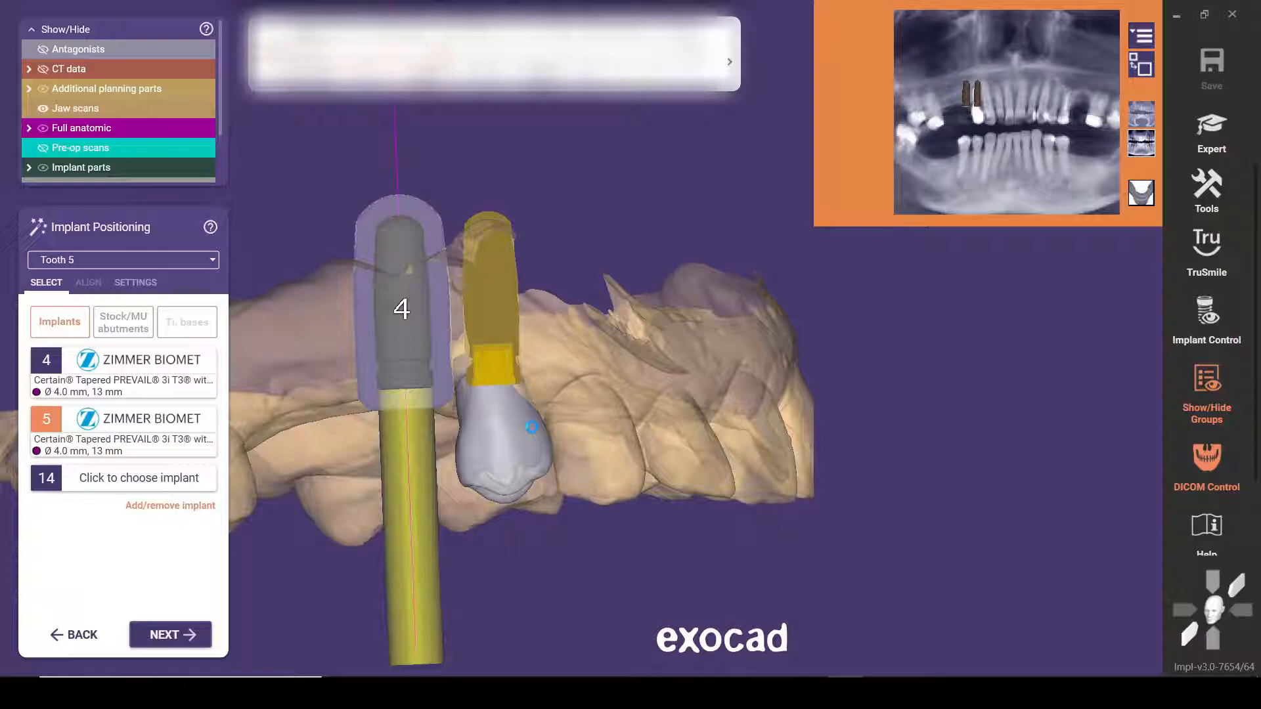
{"action": "left_click", "coordinate": [160, 478]}
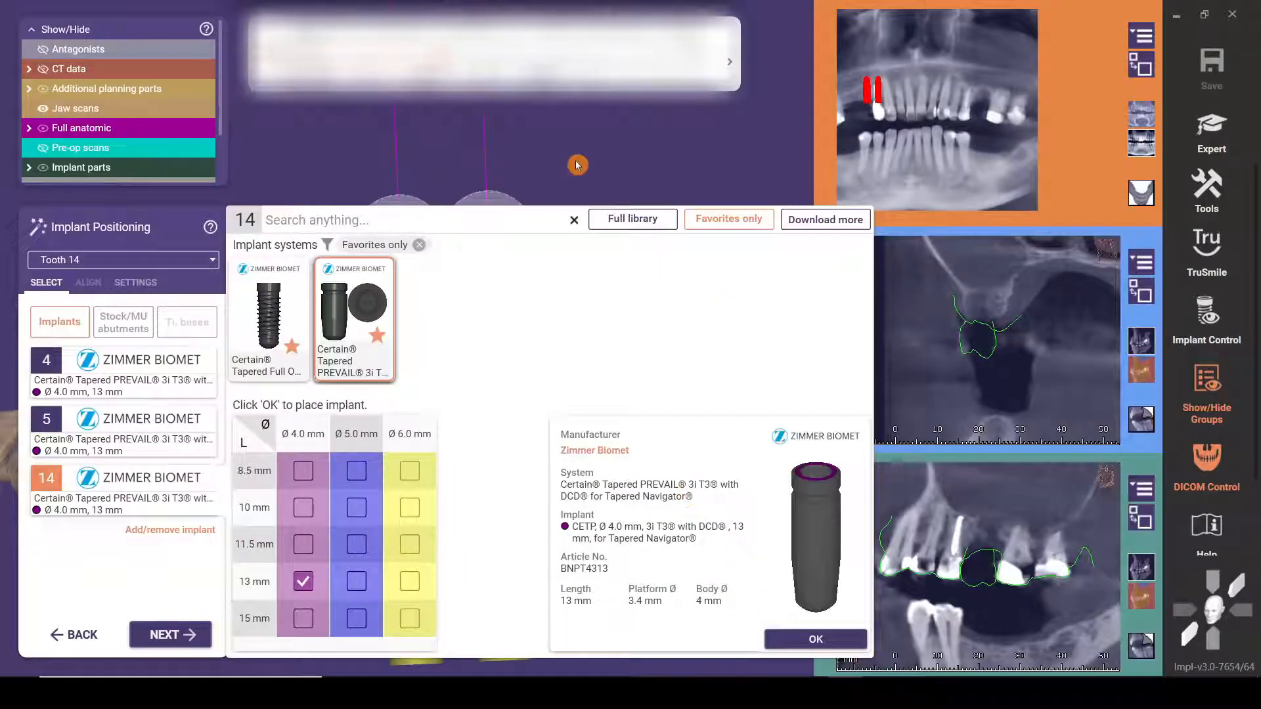
{"action": "left_click", "coordinate": [575, 160]}
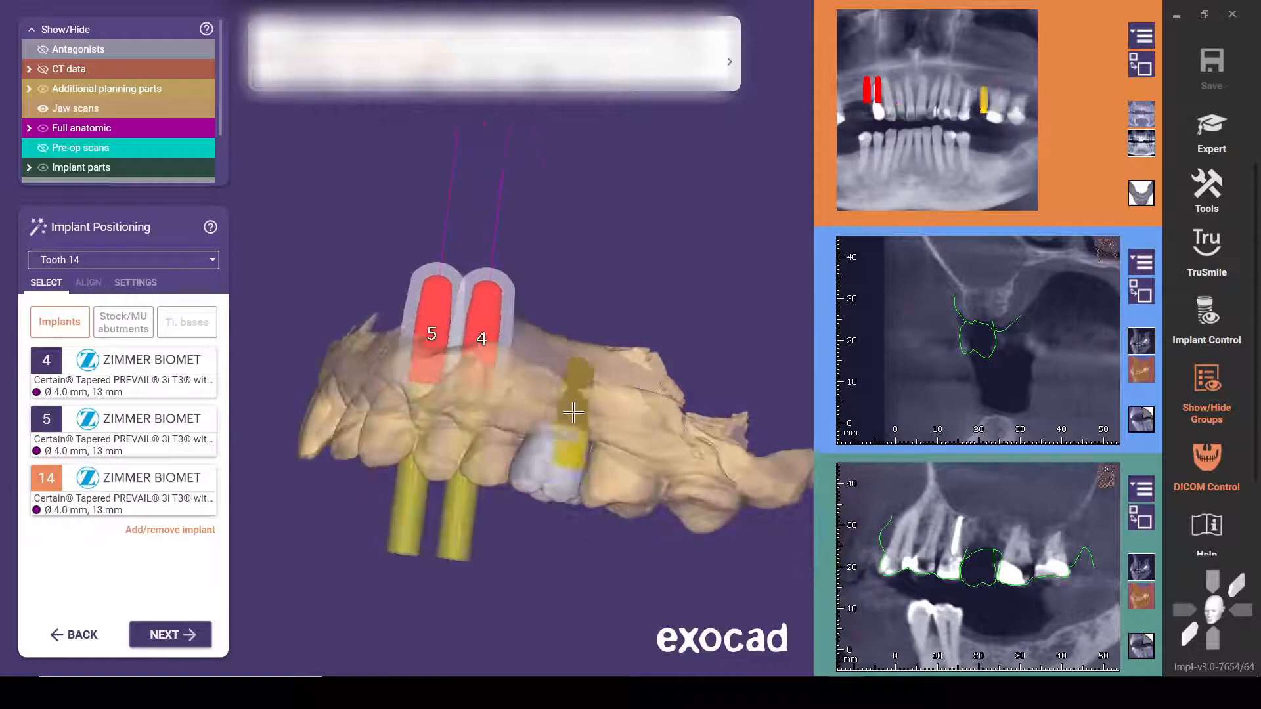
{"action": "left_click_drag", "start_coordinate": [573, 413], "coordinate": [577, 379]}
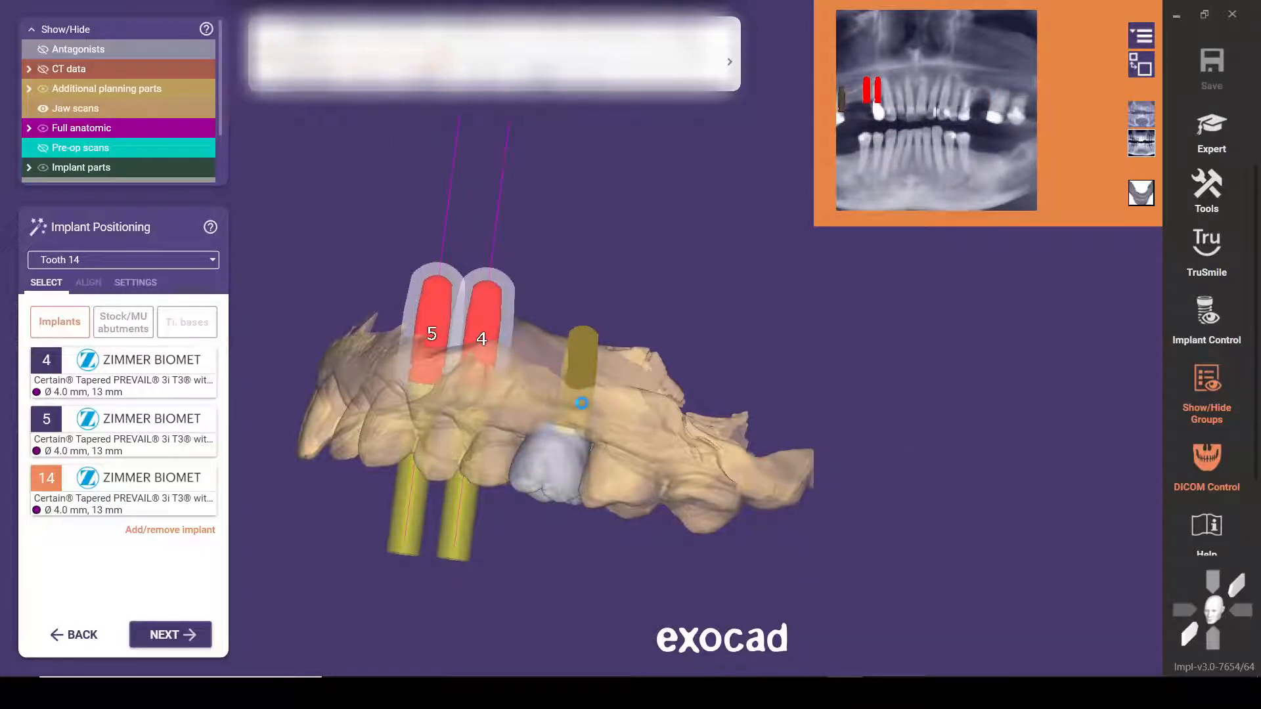
{"action": "left_click", "coordinate": [581, 403]}
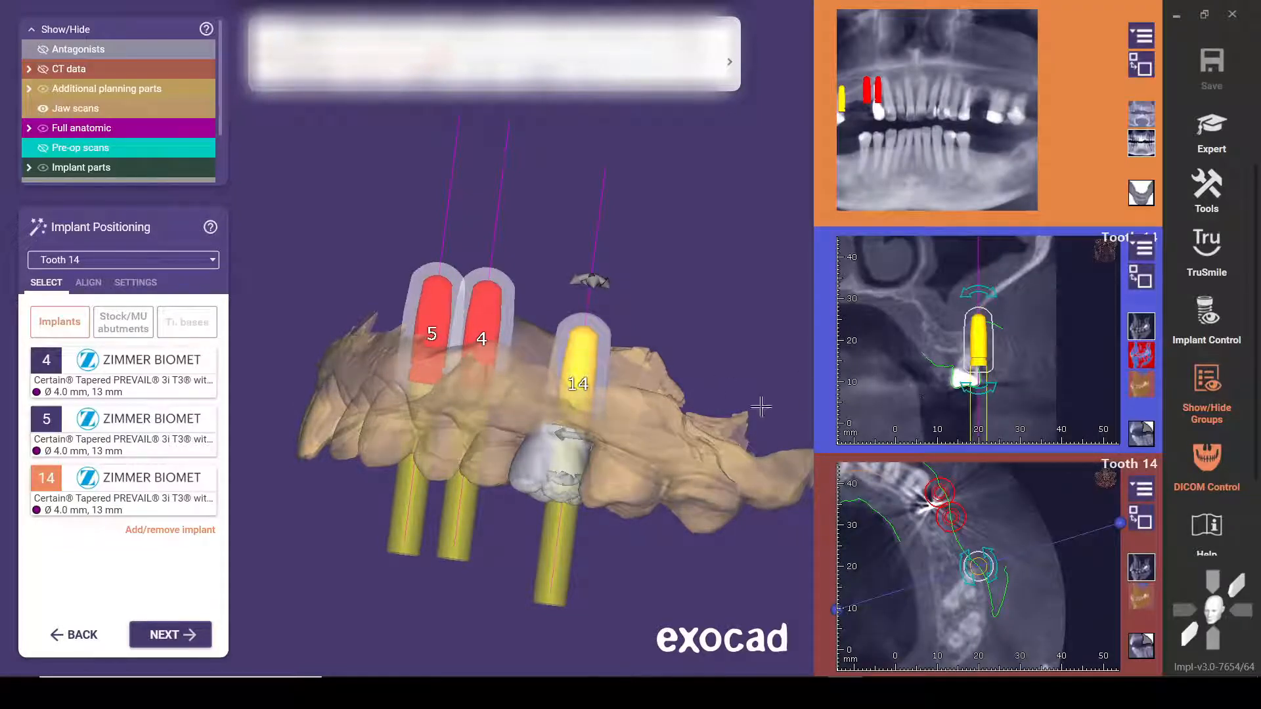
Step: Move implant 14 to the other side of the arch, onto the model tooth at site 14
{"action": "scroll", "coordinate": [641, 409], "scroll_direction": "up", "scroll_amount": 2}
{"action": "right_click_drag", "start_coordinate": [651, 423], "coordinate": [642, 374]}
{"action": "scroll", "coordinate": [651, 423], "scroll_direction": "down", "scroll_amount": 2}
{"action": "middle_click_drag", "start_coordinate": [642, 374], "coordinate": [662, 161]}
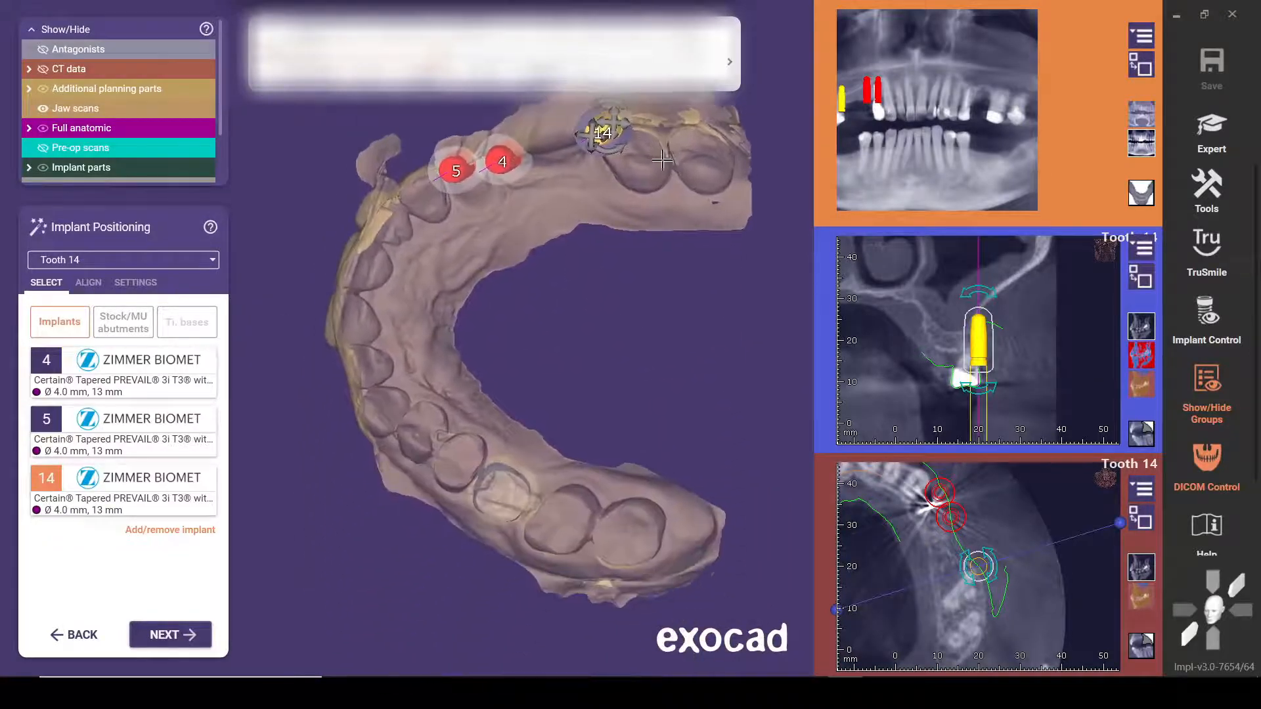
{"action": "left_click_drag", "start_coordinate": [603, 133], "coordinate": [501, 501]}
{"action": "right_click_drag", "start_coordinate": [501, 501], "coordinate": [471, 596]}
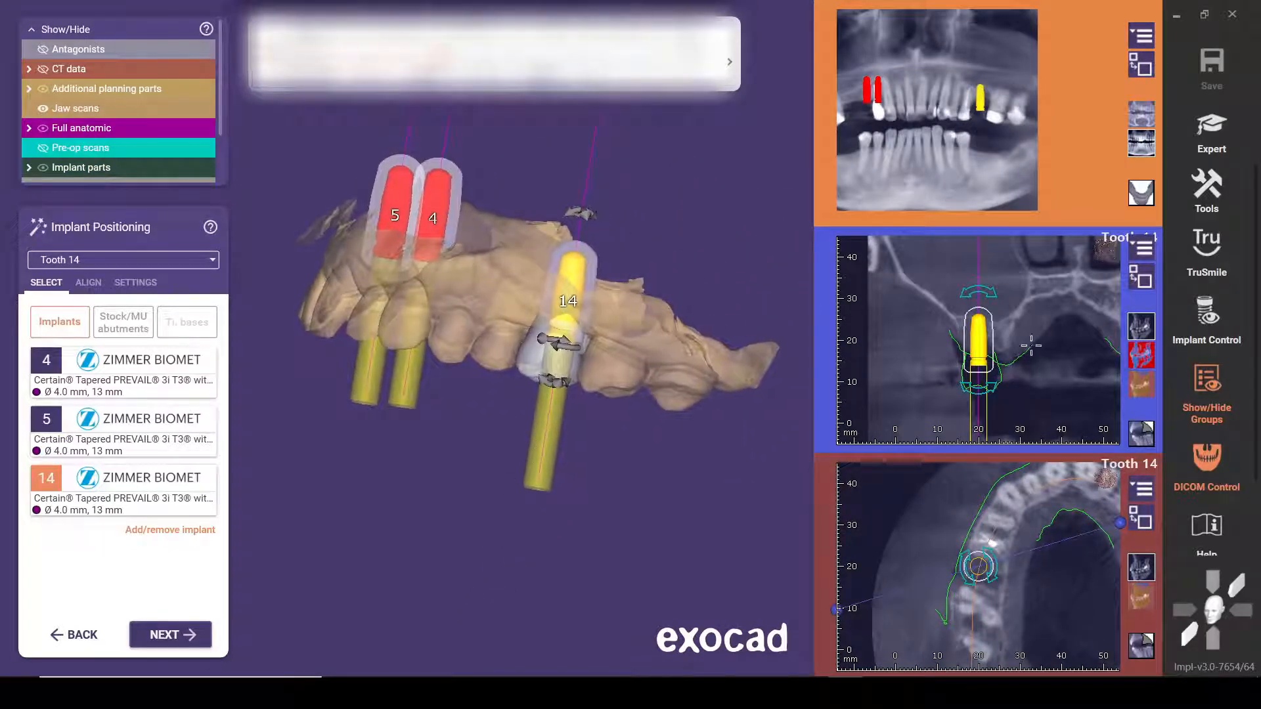
Step: Enlarge the tooth 14 cross-section, make the implant parts semi-transparent and shift the implant within the ridge
{"action": "left_click", "coordinate": [1146, 278]}
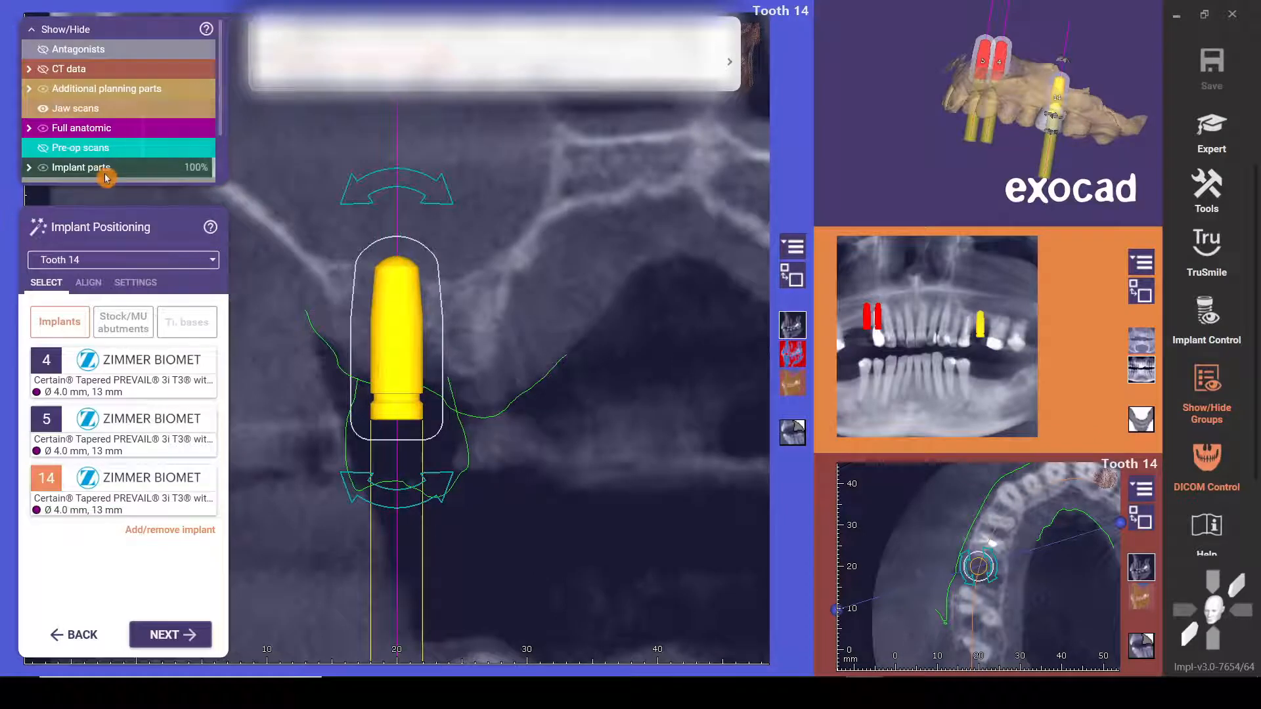
{"action": "mouse_move", "coordinate": [401, 347]}
{"action": "left_mouse_down"}
{"action": "mouse_move", "coordinate": [430, 336]}
{"action": "mouse_move", "coordinate": [417, 309]}
{"action": "mouse_move", "coordinate": [393, 348]}
{"action": "left_mouse_up"}
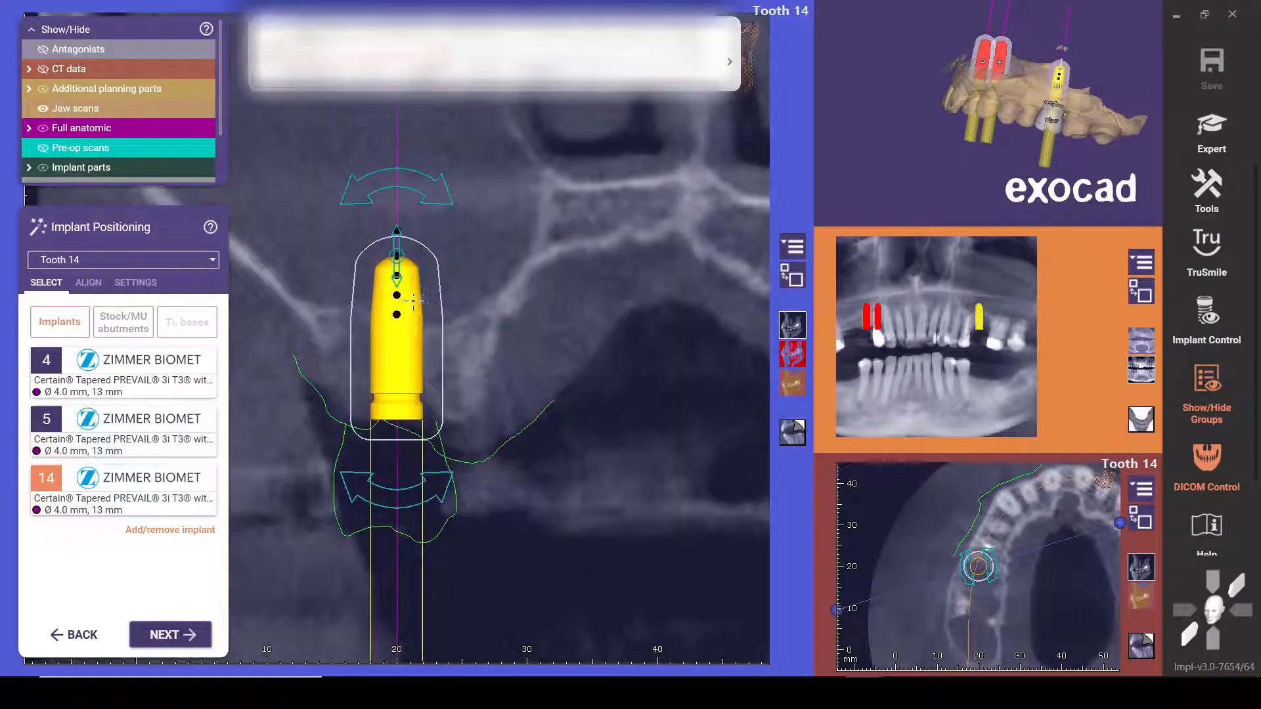
{"action": "left_click", "coordinate": [105, 169]}
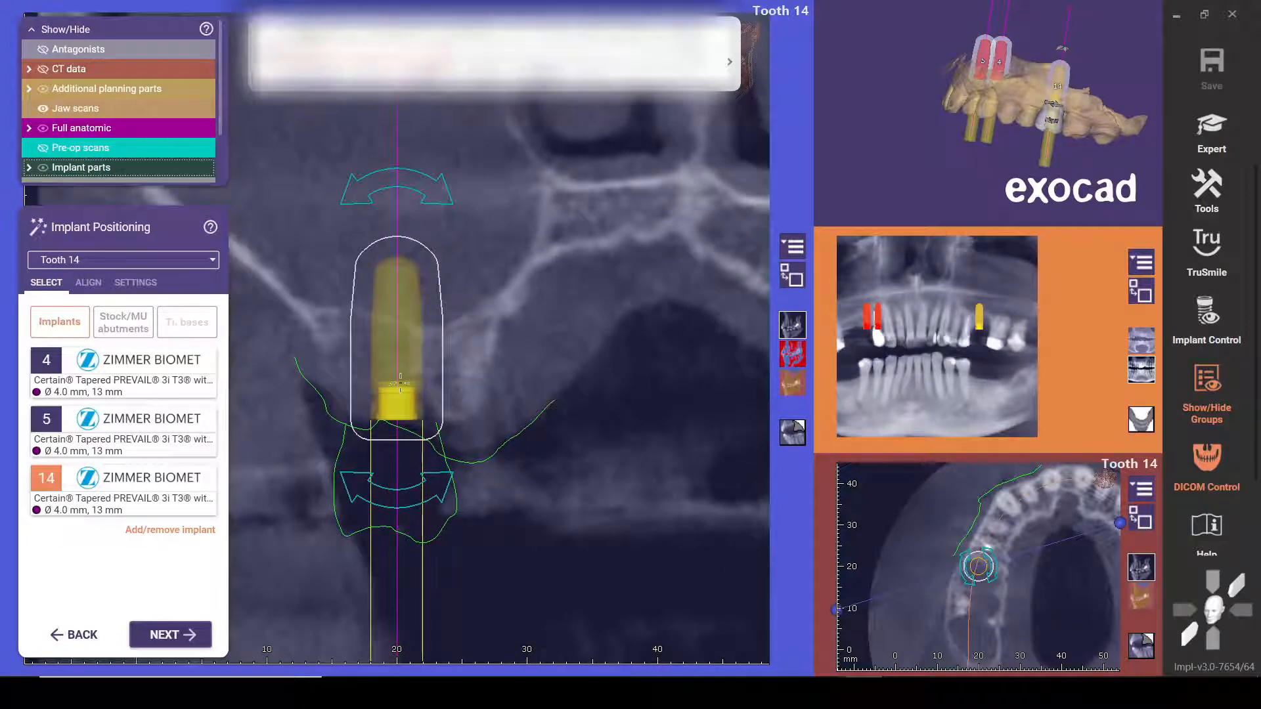
{"action": "mouse_move", "coordinate": [410, 360]}
{"action": "left_mouse_down"}
{"action": "mouse_move", "coordinate": [552, 370]}
{"action": "mouse_move", "coordinate": [412, 336]}
{"action": "mouse_move", "coordinate": [395, 359]}
{"action": "left_mouse_up"}
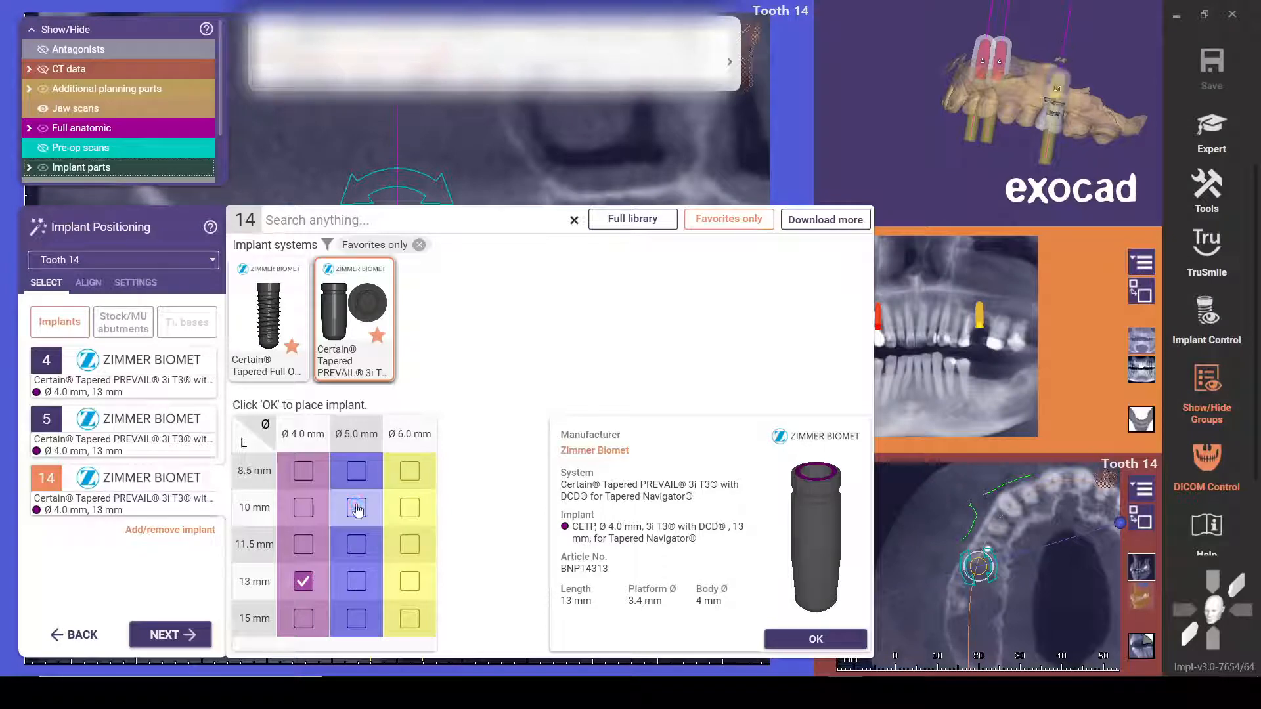
Step: Replace the tooth 14 implant with the Ø 5.0 mm, 10 mm size and check it in slices against the neighbouring teeth
{"action": "left_click", "coordinate": [816, 641]}
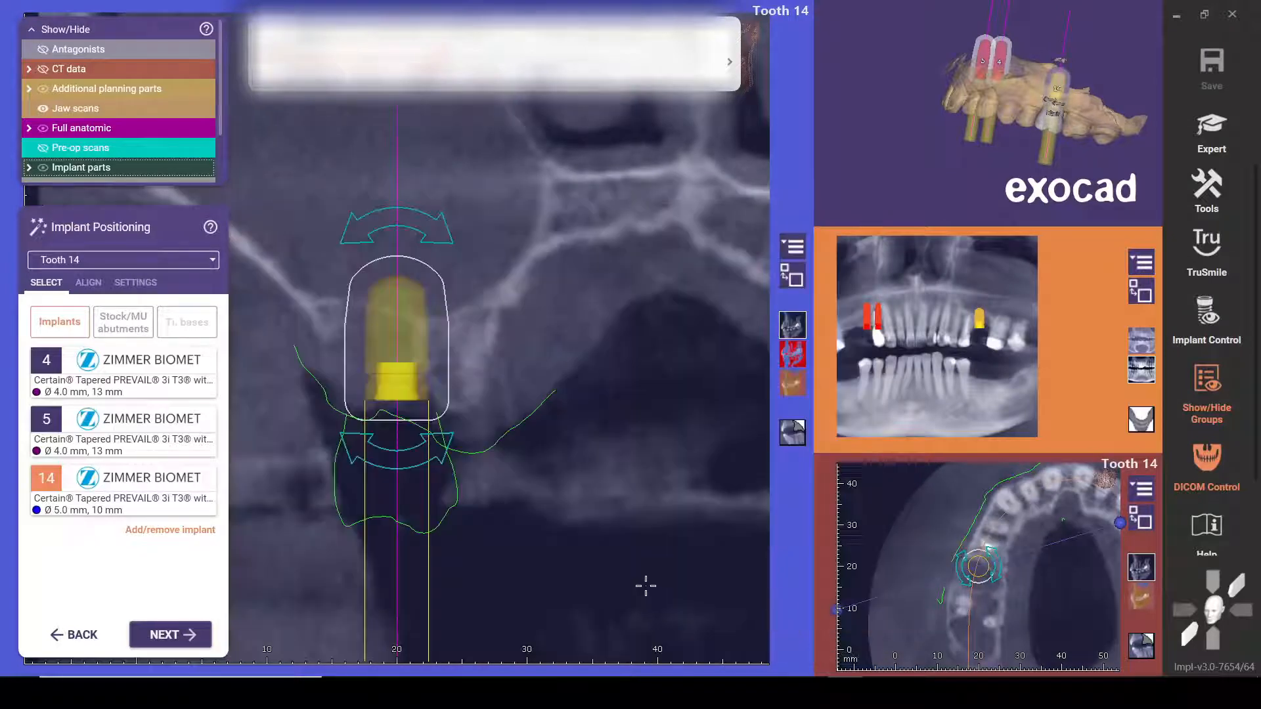
{"action": "right_click_drag", "start_coordinate": [531, 415], "coordinate": [690, 415]}
{"action": "scroll", "coordinate": [499, 379], "scroll_direction": "down", "scroll_amount": 8}
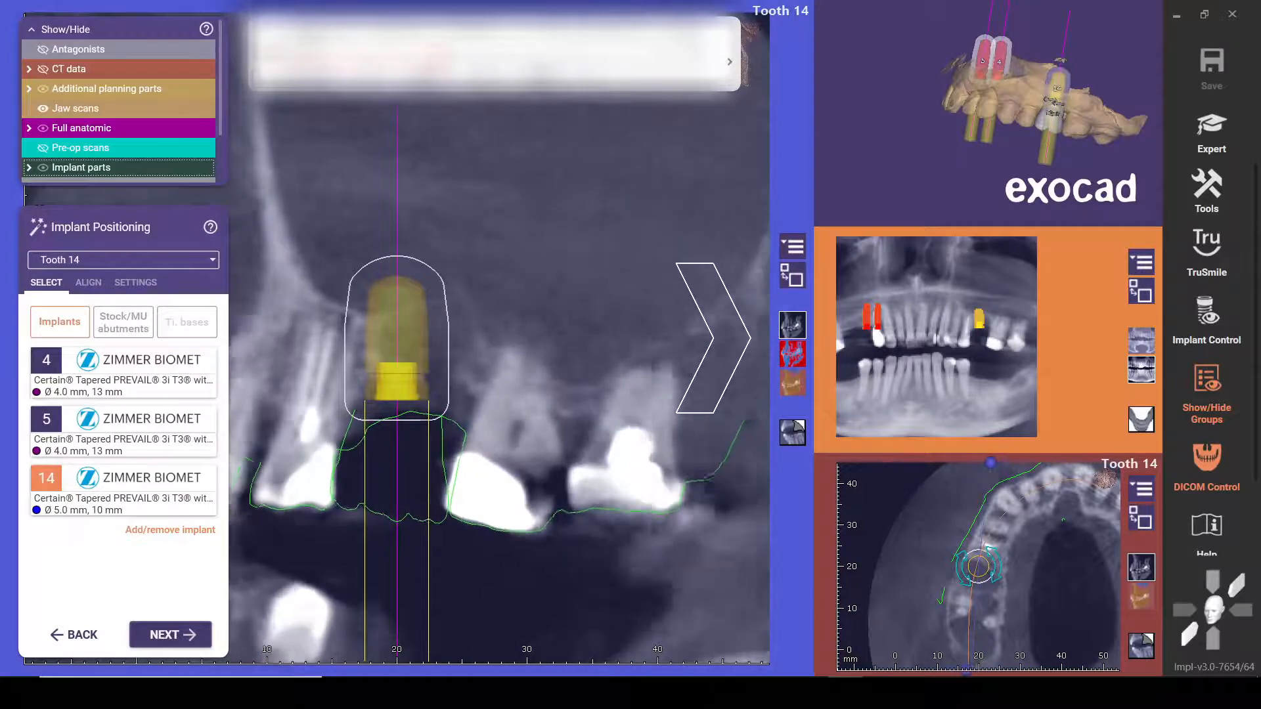
{"action": "scroll", "coordinate": [499, 379], "scroll_direction": "down", "scroll_amount": 2}
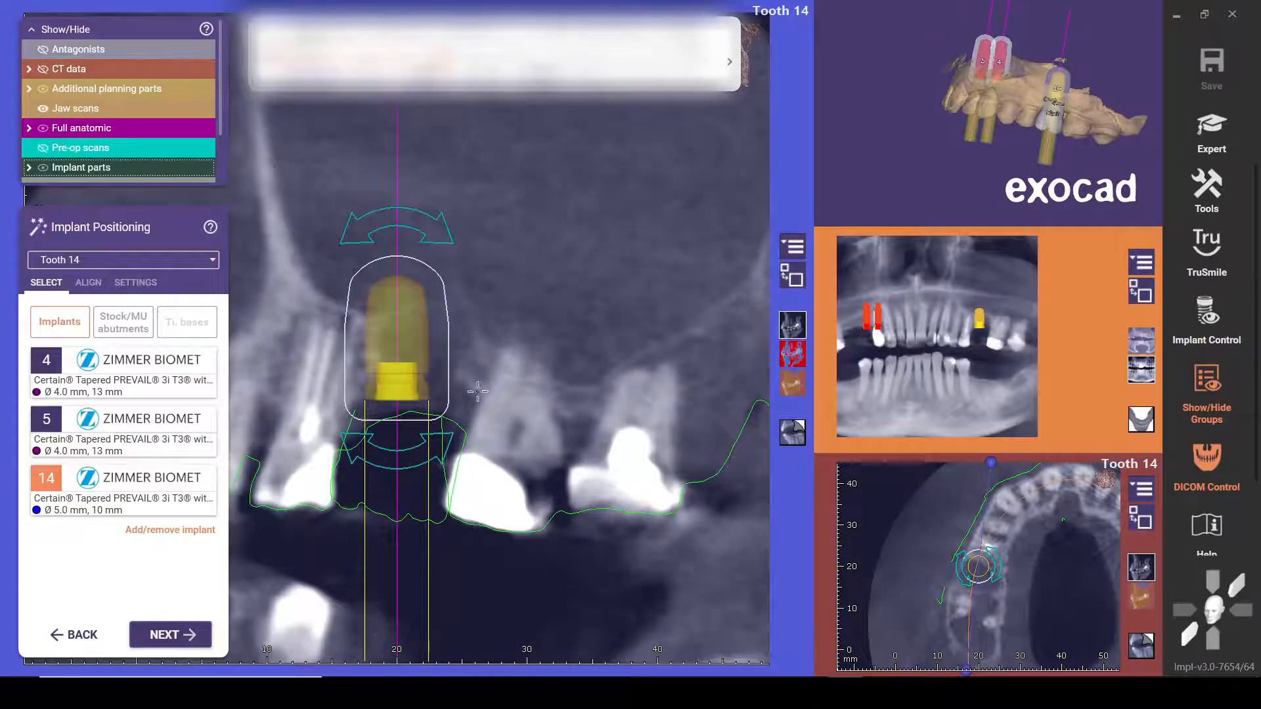
{"action": "scroll", "coordinate": [478, 392], "scroll_direction": "down", "scroll_amount": 4}
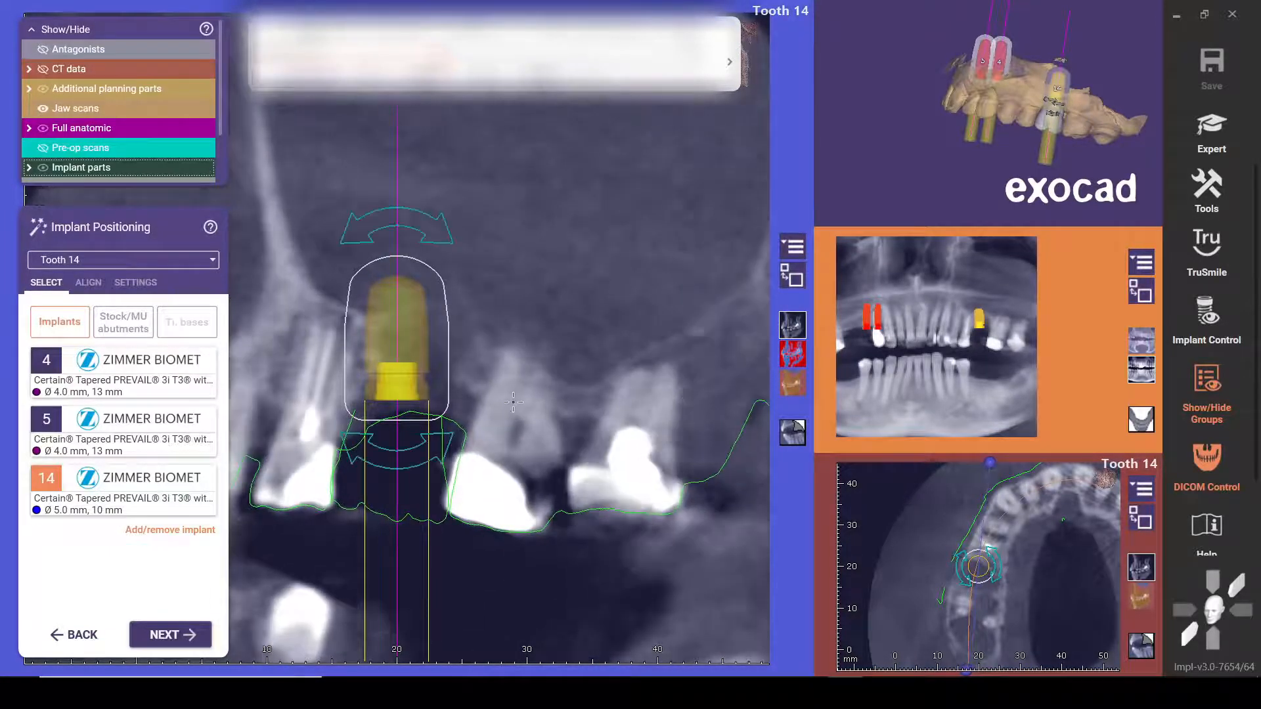
Step: Shift and tilt implant 14 in the slice along the arch to fit between the neighbouring roots
{"action": "left_click_drag", "start_coordinate": [416, 349], "coordinate": [434, 357]}
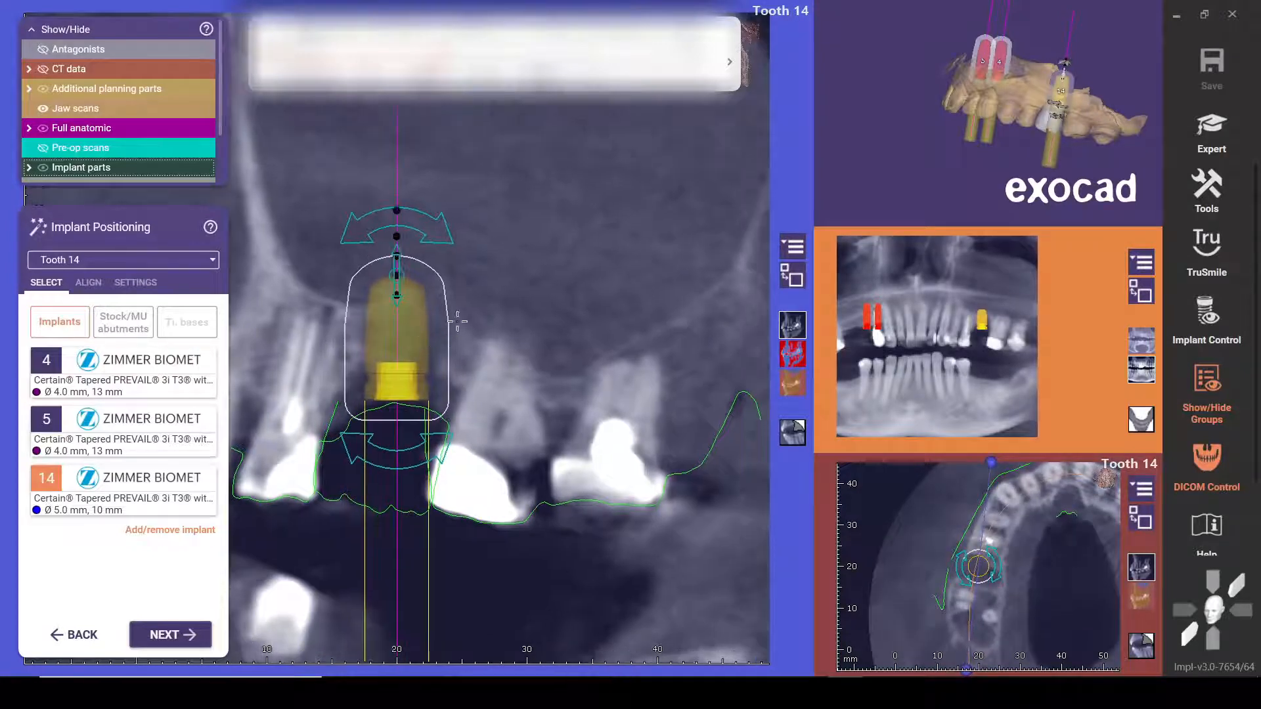
{"action": "left_click_drag", "start_coordinate": [433, 227], "coordinate": [463, 245]}
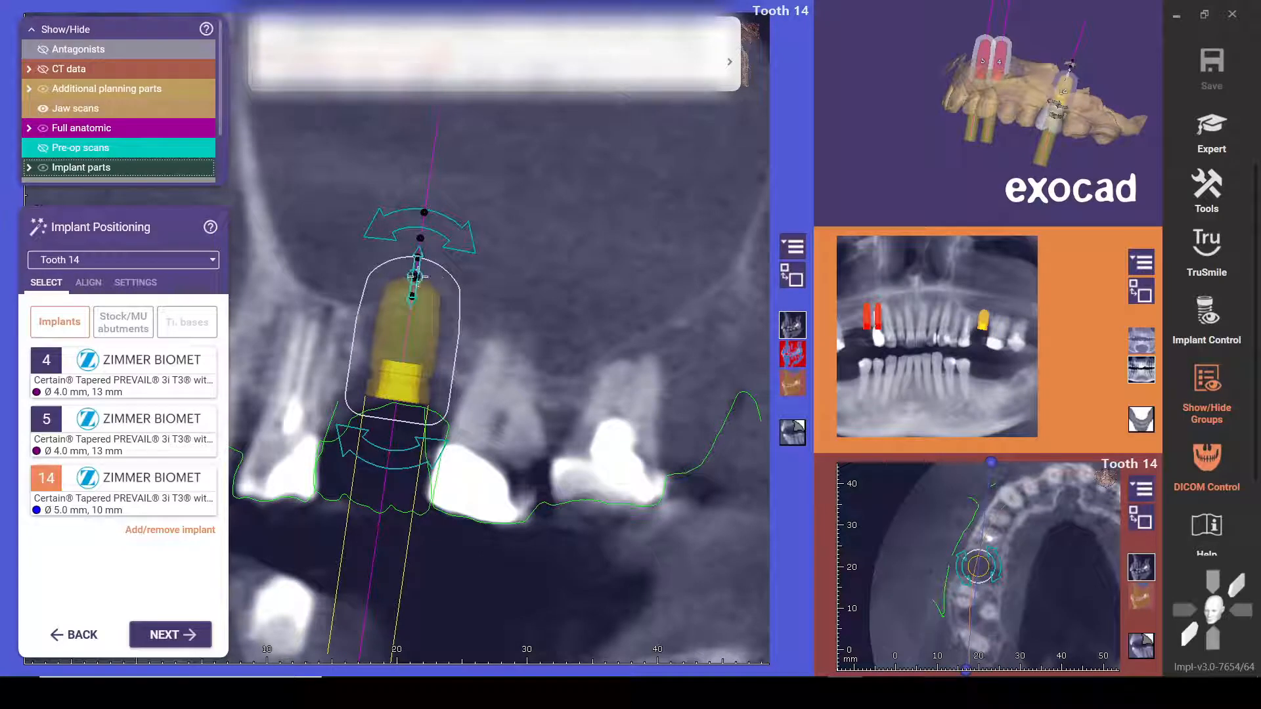
{"action": "mouse_move", "coordinate": [418, 277]}
{"action": "left_mouse_down"}
{"action": "mouse_move", "coordinate": [423, 217]}
{"action": "mouse_move", "coordinate": [423, 277]}
{"action": "left_mouse_up"}
{"action": "left_click_drag", "start_coordinate": [413, 344], "coordinate": [413, 345]}
Step: Rotate the slice across the ridge and fine-tune the position and tilt of implant 14 in the bone
{"action": "right_click_drag", "start_coordinate": [524, 404], "coordinate": [637, 404]}
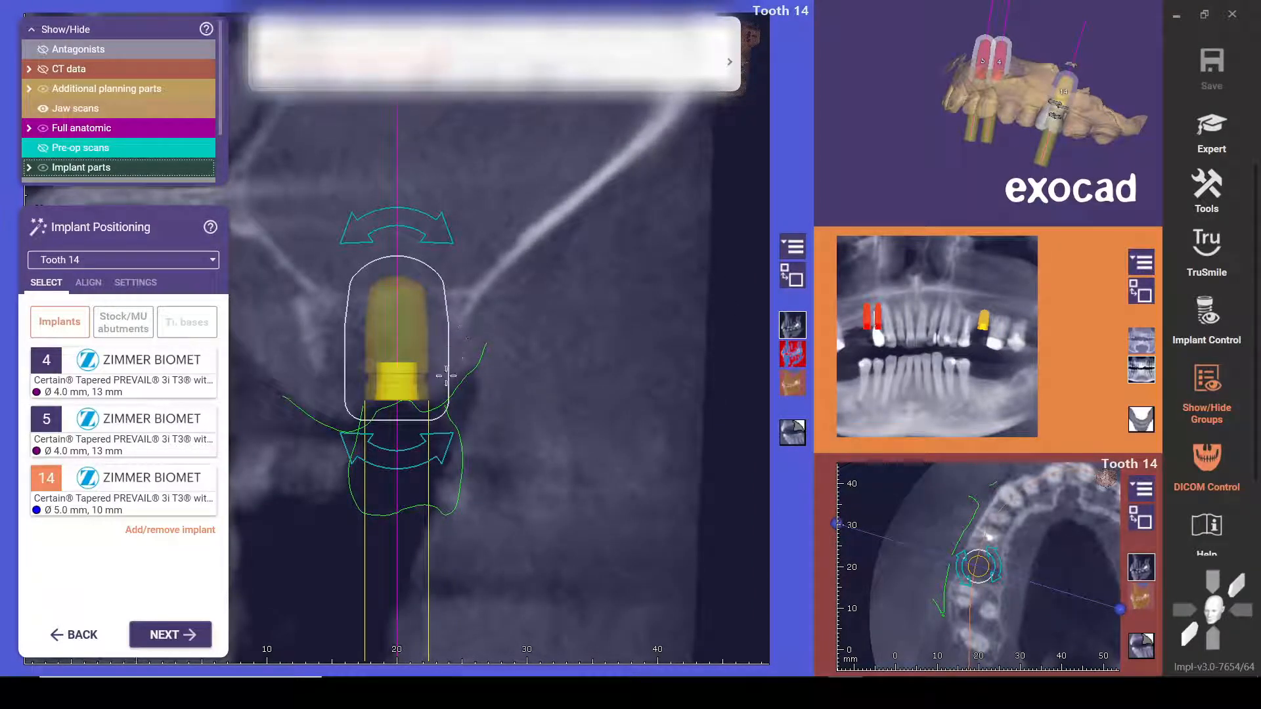
{"action": "left_click_drag", "start_coordinate": [400, 365], "coordinate": [442, 381]}
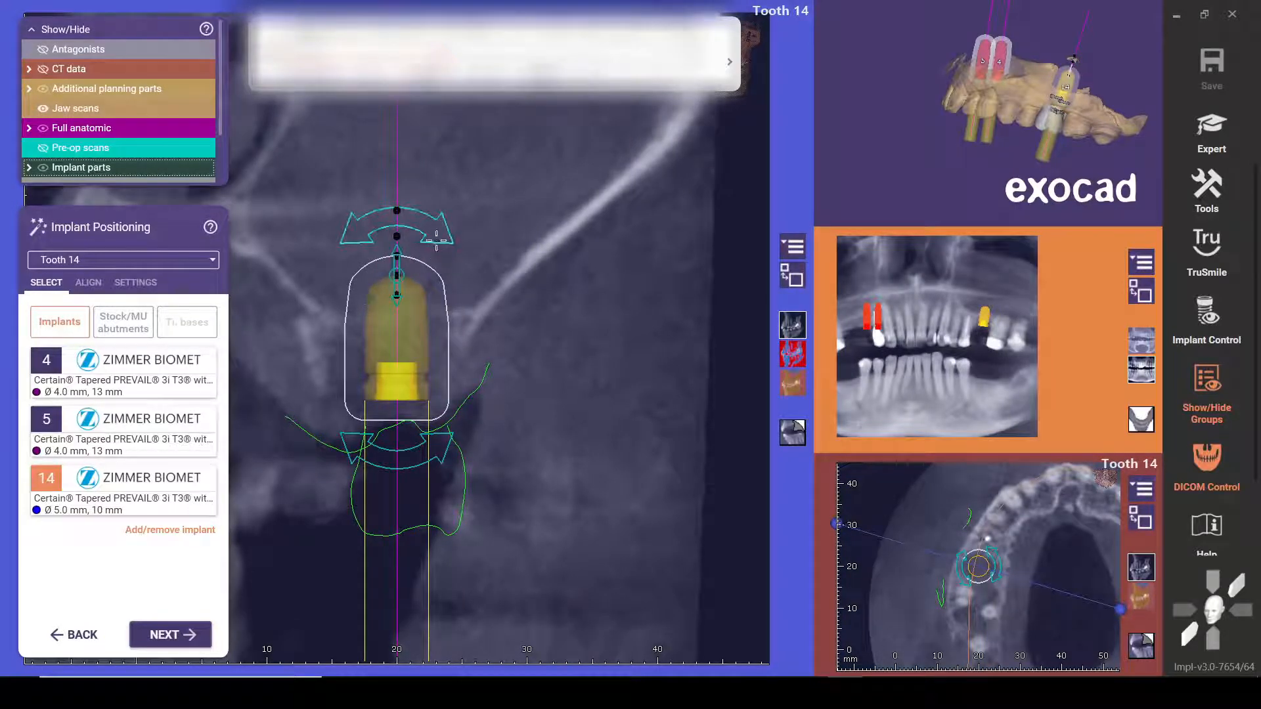
{"action": "left_click_drag", "start_coordinate": [436, 240], "coordinate": [429, 241]}
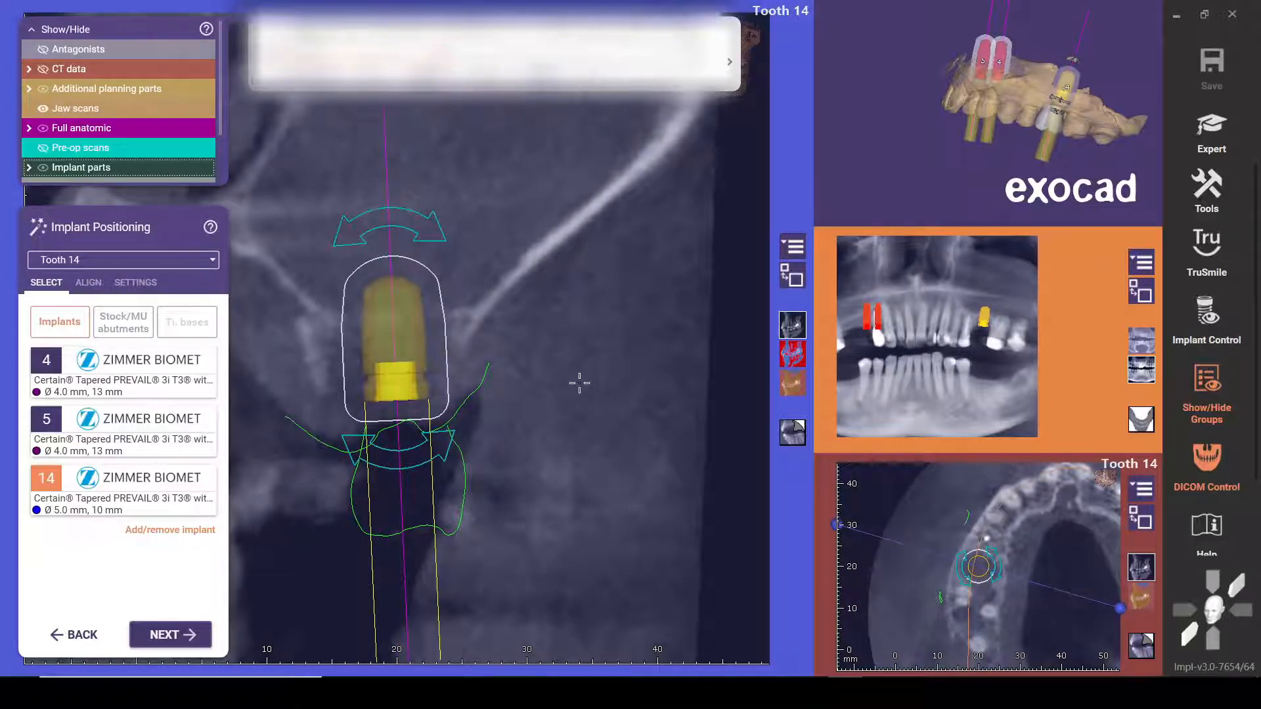
Step: Make implant 4 active without changing its size and move it away from implant 5
{"action": "left_click", "coordinate": [160, 359]}
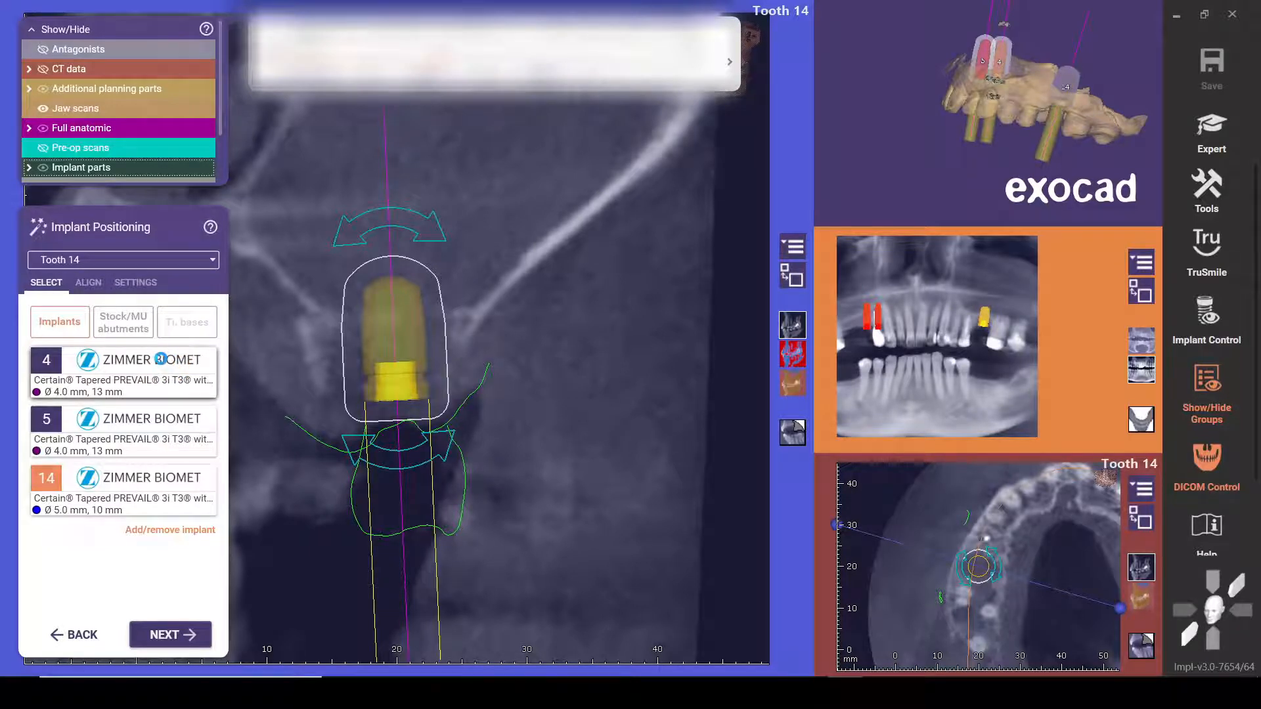
{"action": "left_click", "coordinate": [183, 376]}
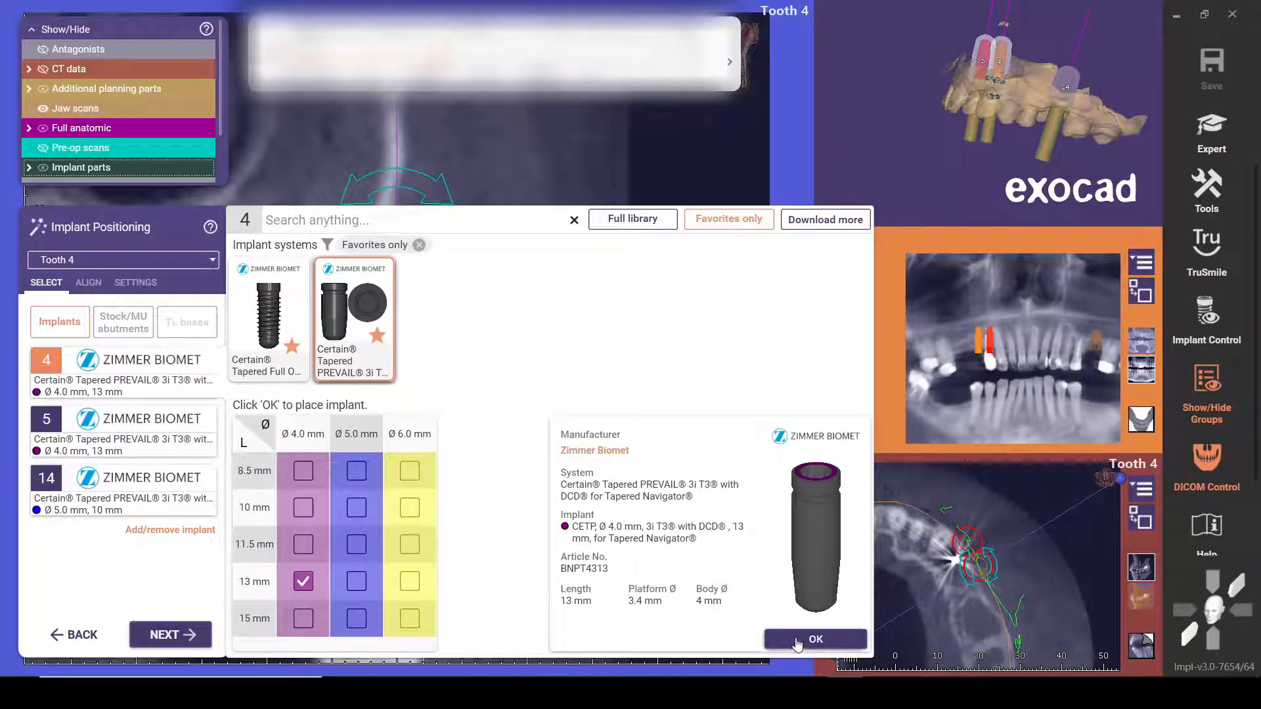
{"action": "left_click", "coordinate": [578, 131]}
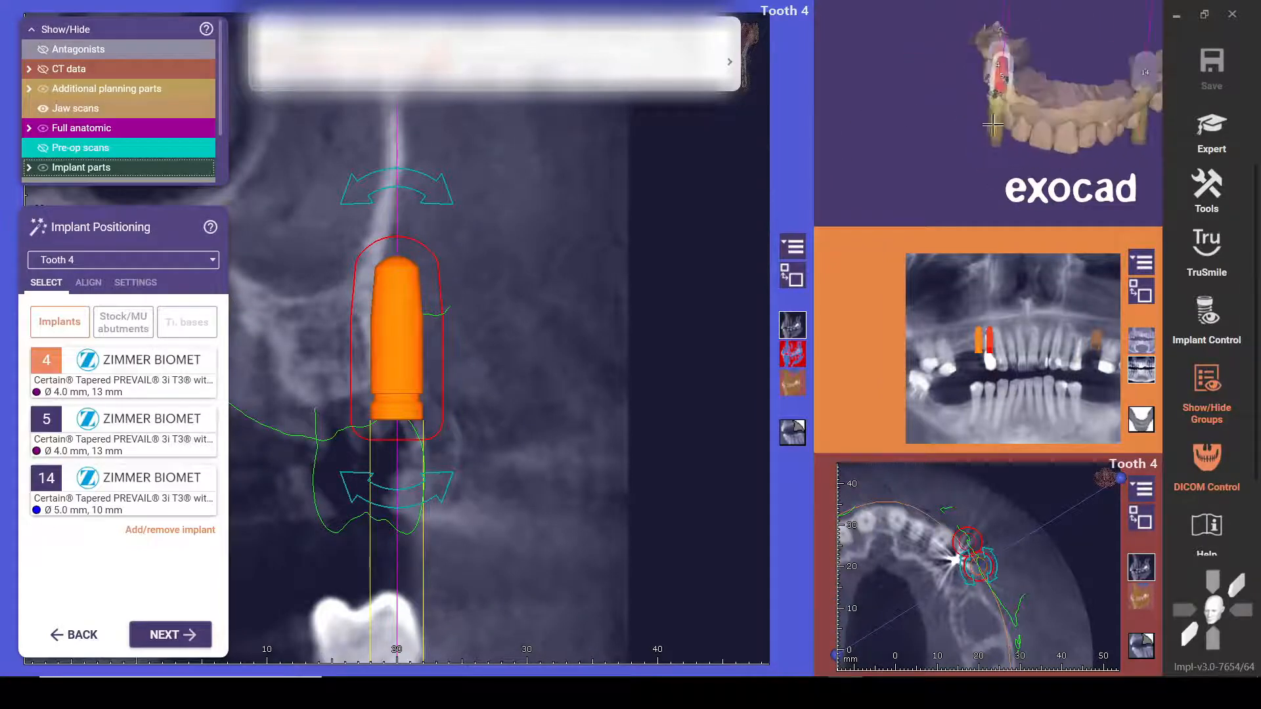
{"action": "right_click_drag", "start_coordinate": [928, 140], "coordinate": [980, 82]}
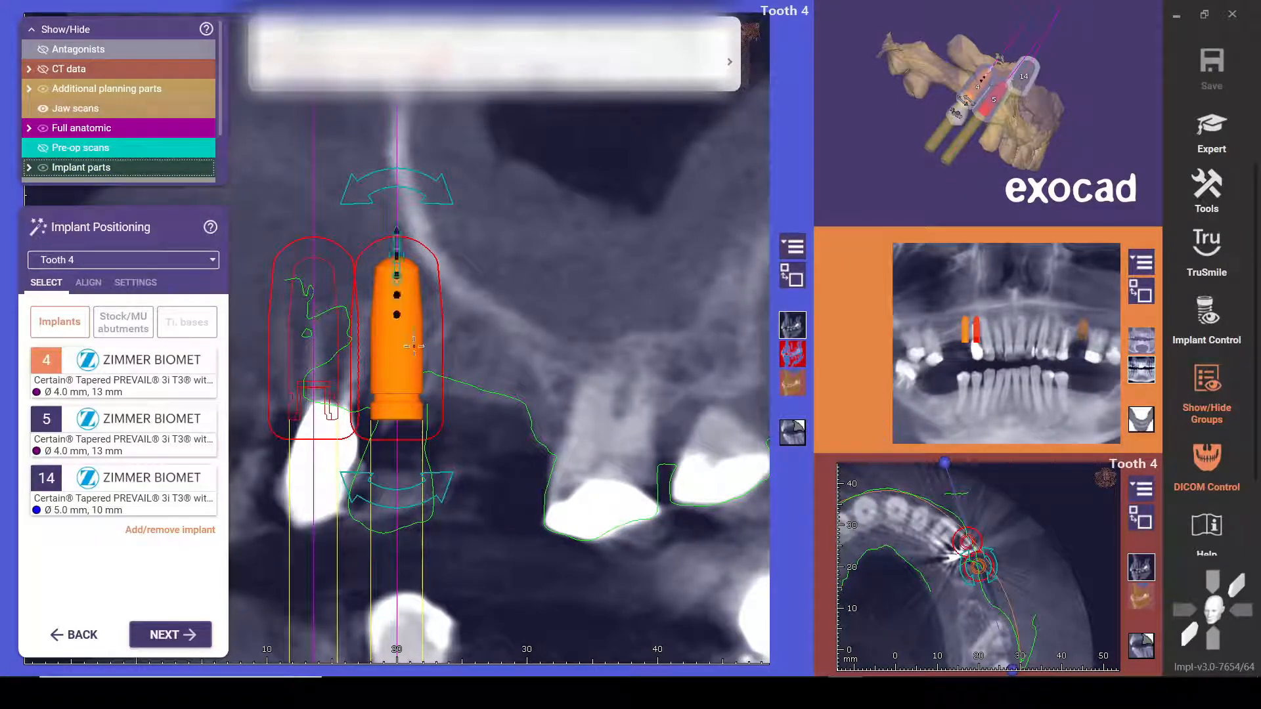
{"action": "mouse_move", "coordinate": [414, 346]}
{"action": "left_mouse_down"}
{"action": "mouse_move", "coordinate": [551, 341]}
{"action": "mouse_move", "coordinate": [414, 342]}
{"action": "left_mouse_up"}
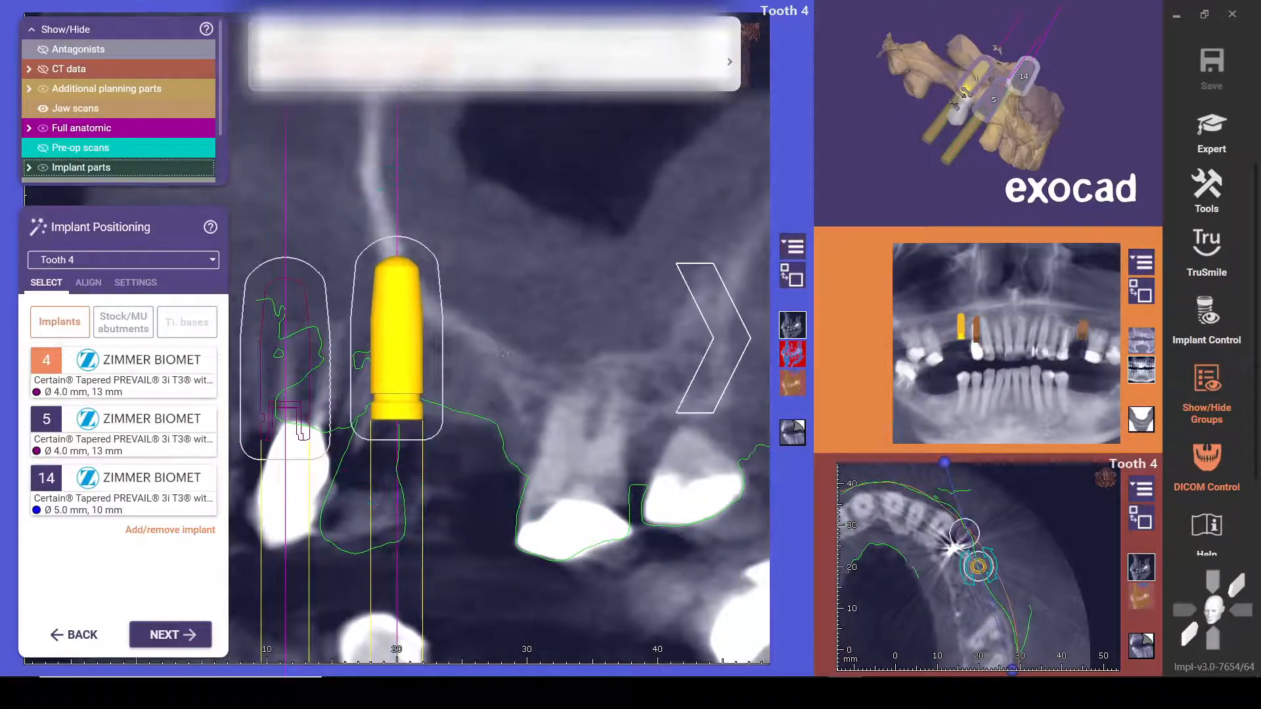
Step: Switch the tooth 4 implant to Ø 4.0 mm, 10 mm and shift and tilt it to fit the ridge bone
{"action": "scroll", "coordinate": [504, 354], "scroll_direction": "down", "scroll_amount": 3}
{"action": "scroll", "coordinate": [505, 354], "scroll_direction": "up", "scroll_amount": 7}
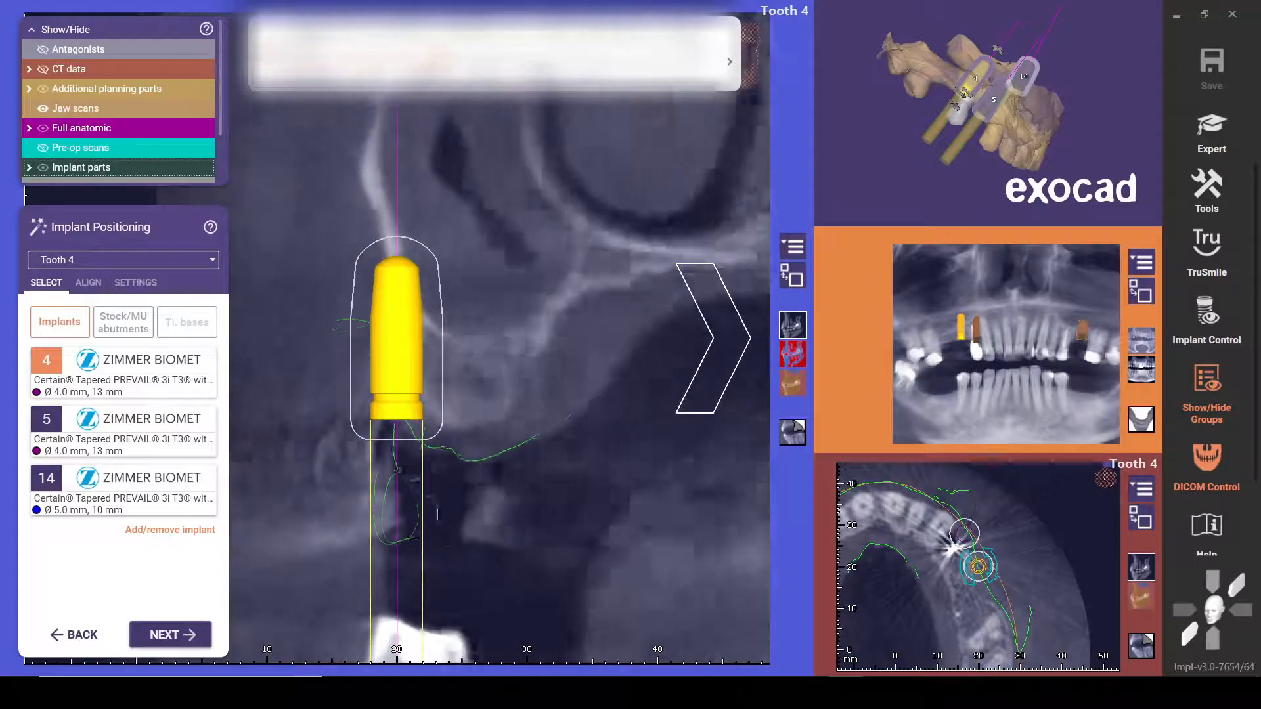
{"action": "scroll", "coordinate": [505, 354], "scroll_direction": "down", "scroll_amount": 4}
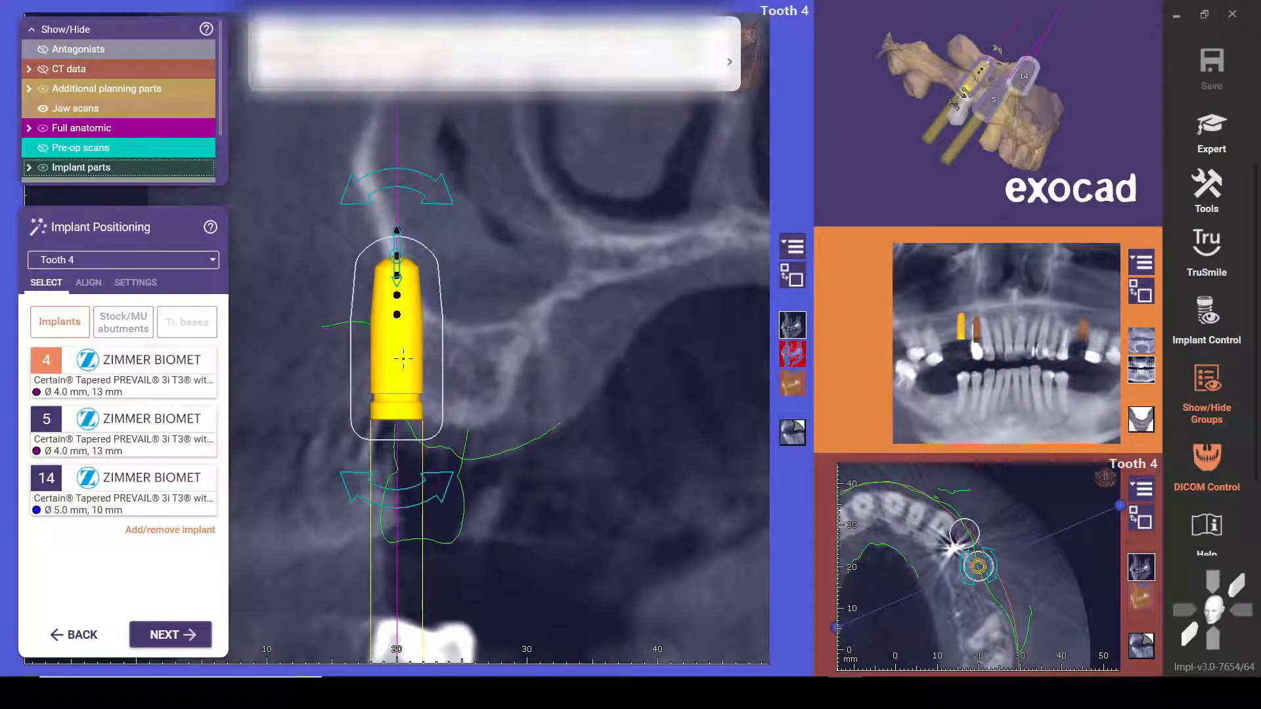
{"action": "left_click_drag", "start_coordinate": [403, 359], "coordinate": [457, 359]}
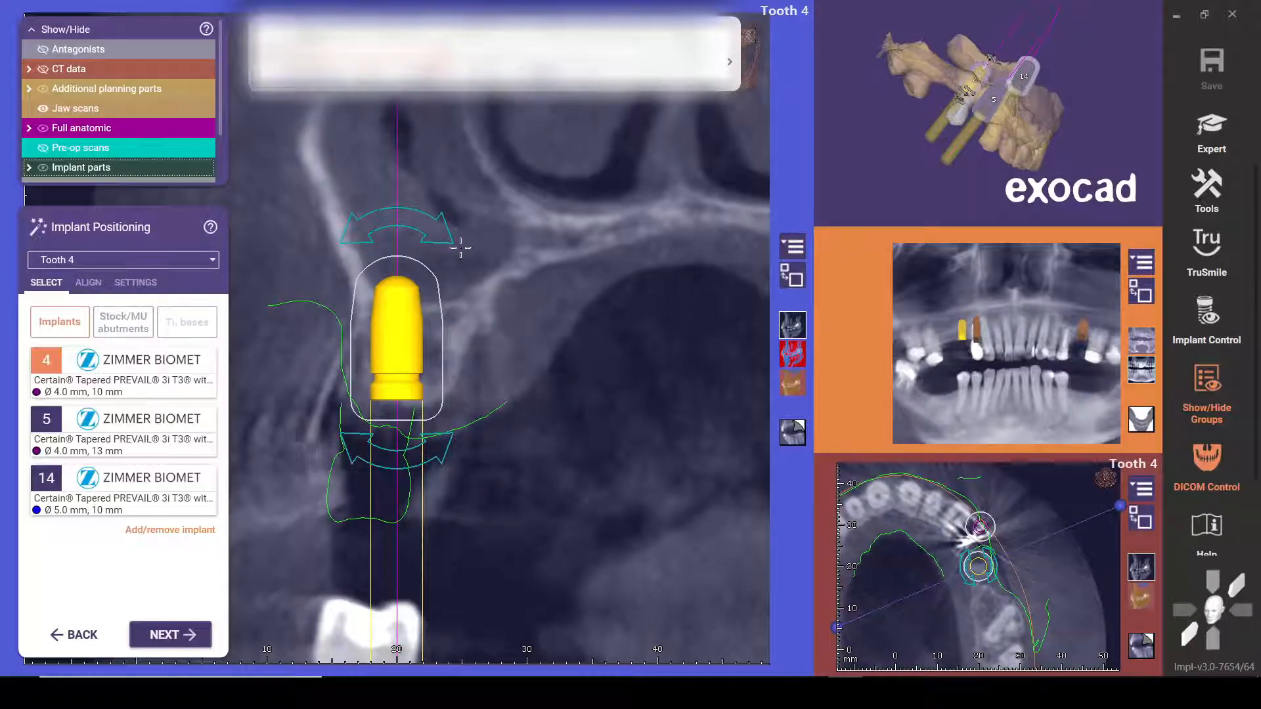
{"action": "left_click_drag", "start_coordinate": [461, 247], "coordinate": [474, 246]}
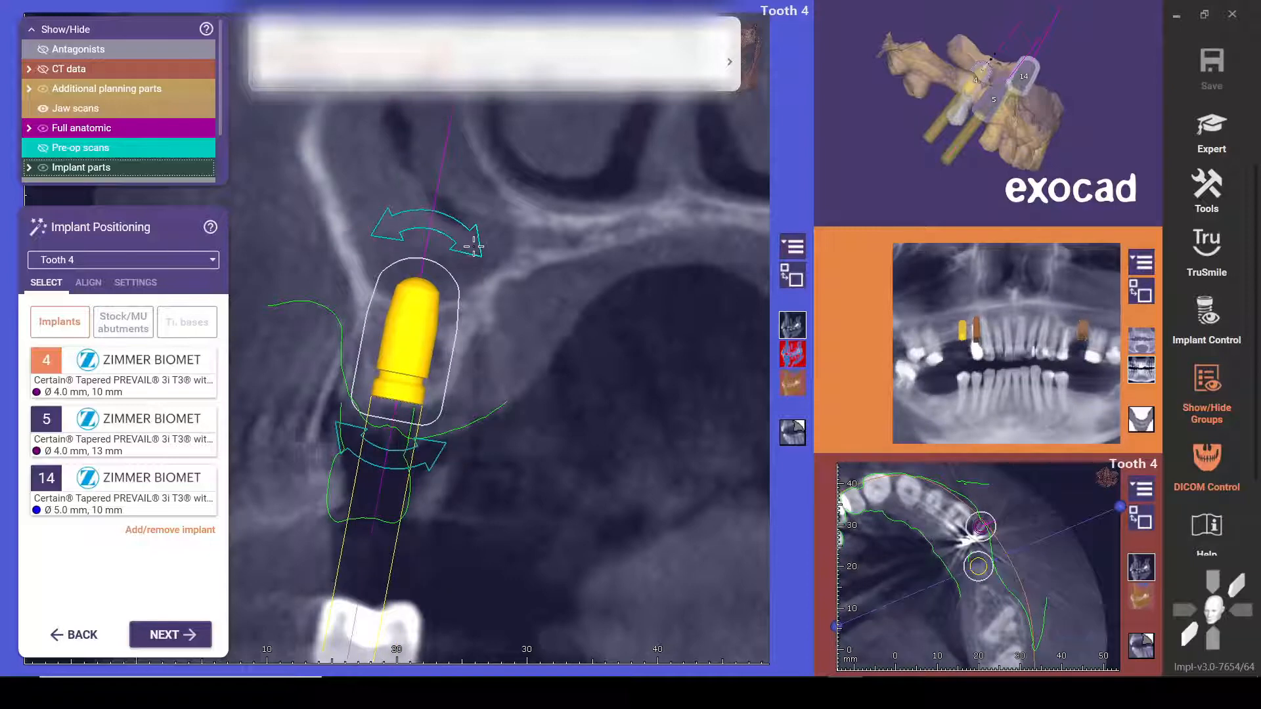
Step: Fine-tune the position and tilt of implant 4 in the slices across the ridge and along the arch
{"action": "mouse_move", "coordinate": [419, 358]}
{"action": "left_mouse_down"}
{"action": "mouse_move", "coordinate": [519, 355]}
{"action": "mouse_move", "coordinate": [417, 353]}
{"action": "left_mouse_up"}
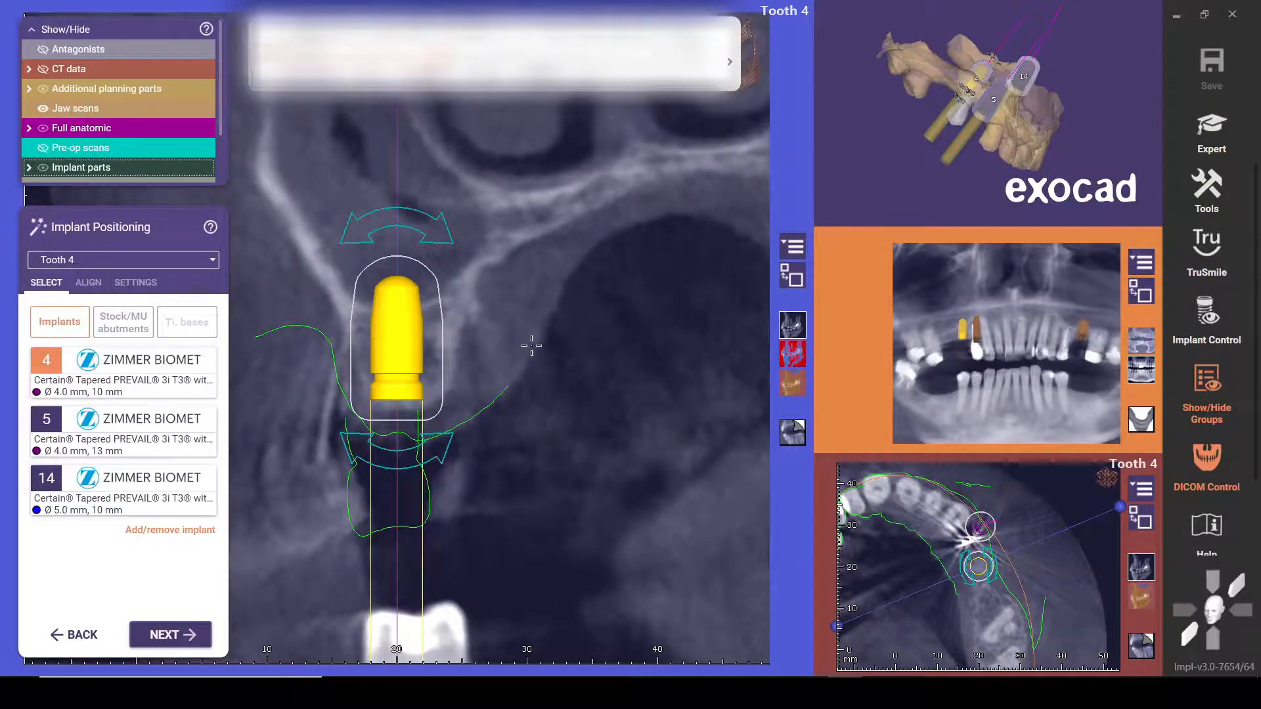
{"action": "left_click", "coordinate": [712, 338]}
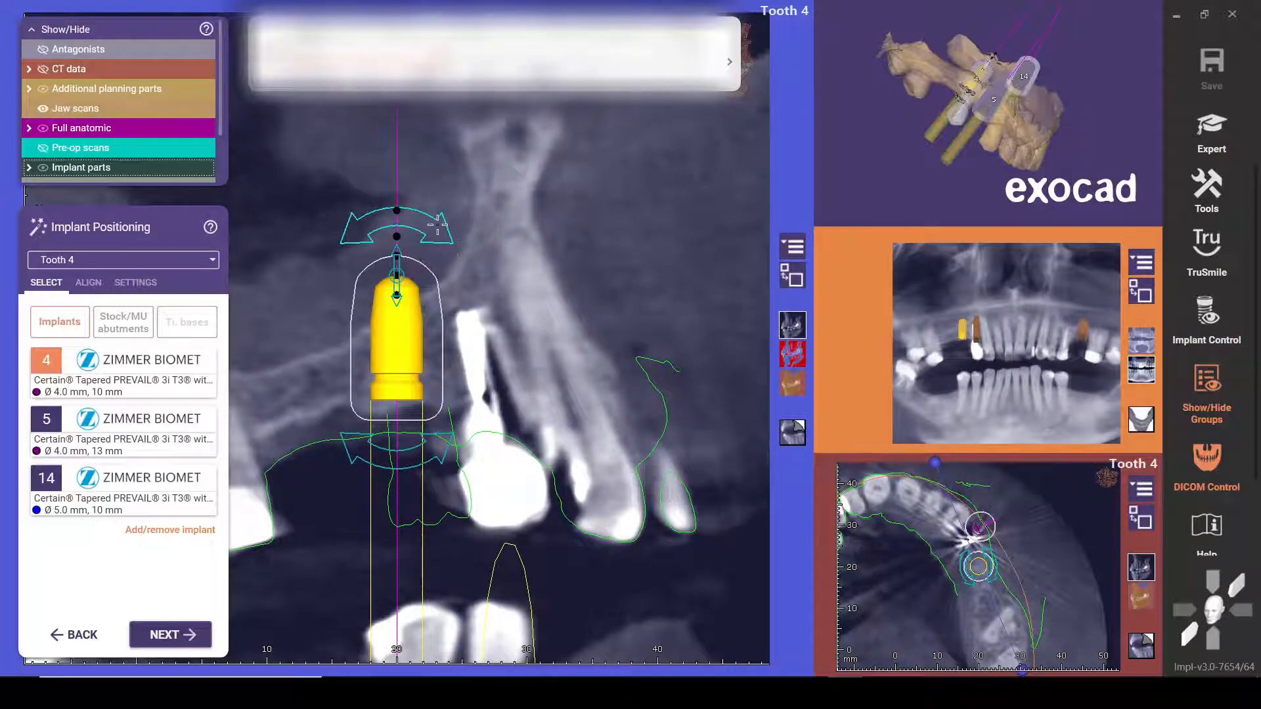
{"action": "left_click_drag", "start_coordinate": [437, 225], "coordinate": [389, 223]}
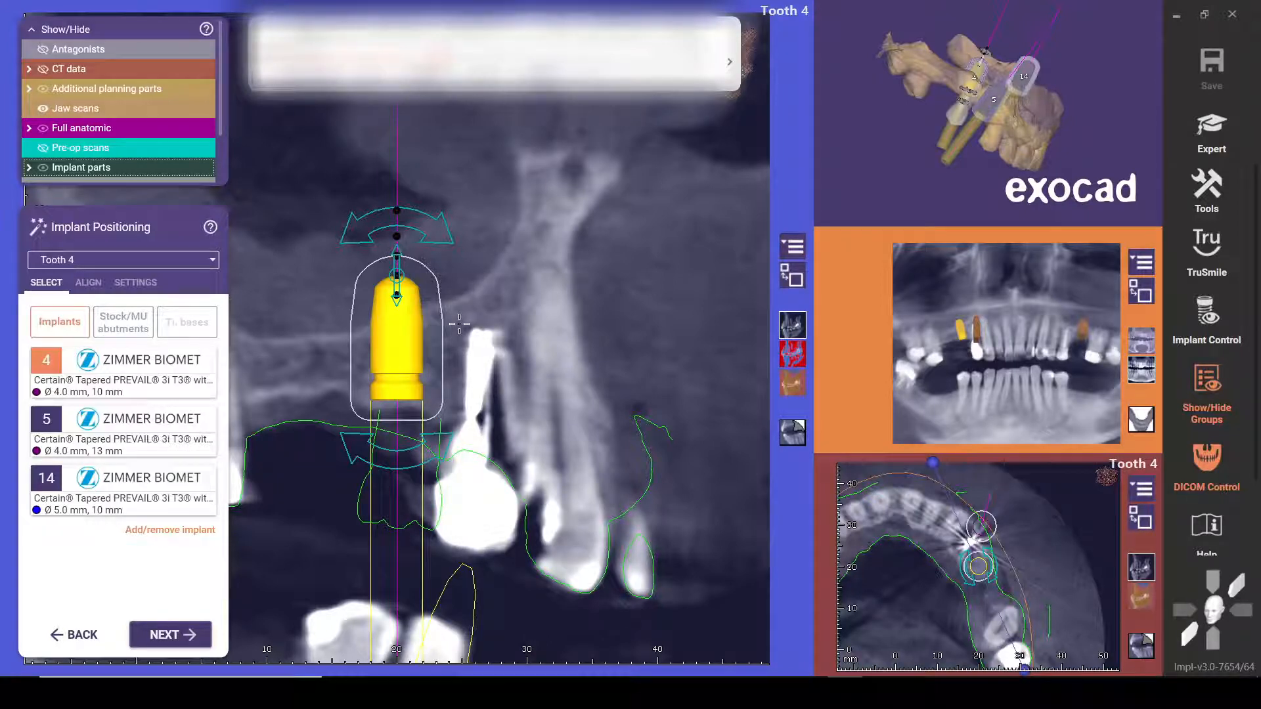
Step: Make implant 5 active without changing its size and shift and tilt it into the bone in the cross-ridge slice
{"action": "left_click", "coordinate": [128, 427]}
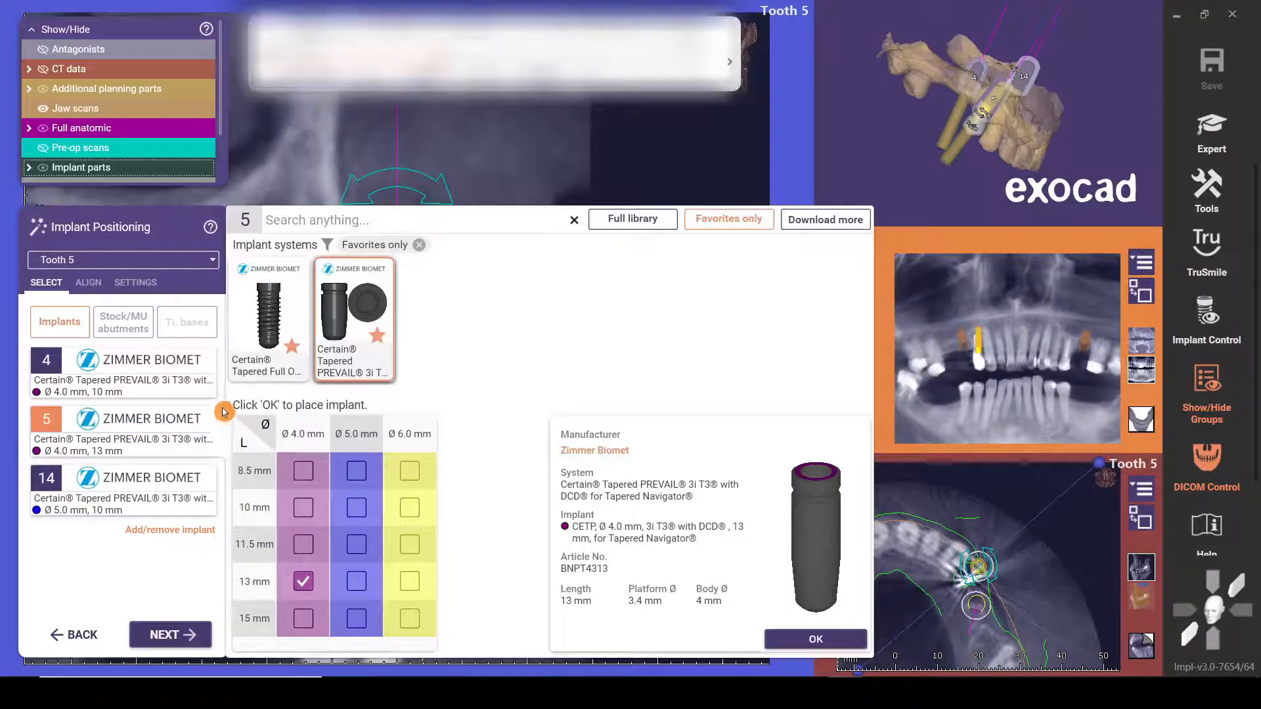
{"action": "left_click", "coordinate": [563, 189]}
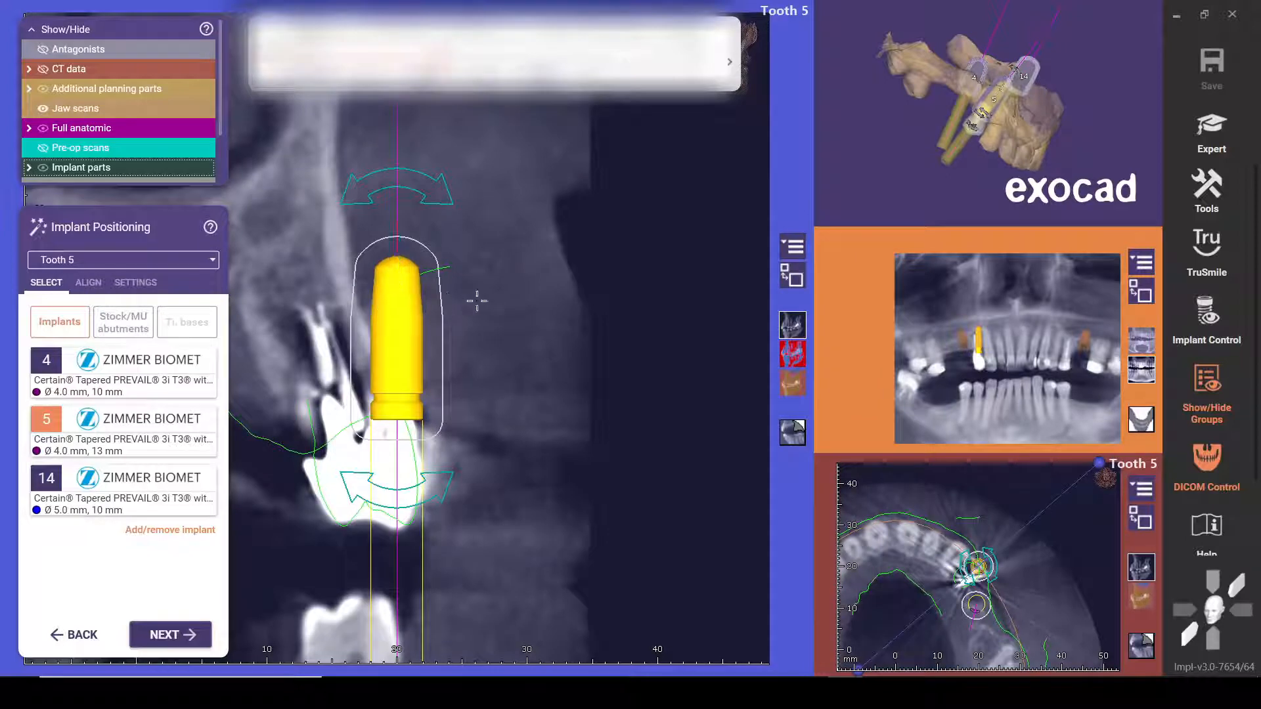
{"action": "left_click", "coordinate": [418, 323]}
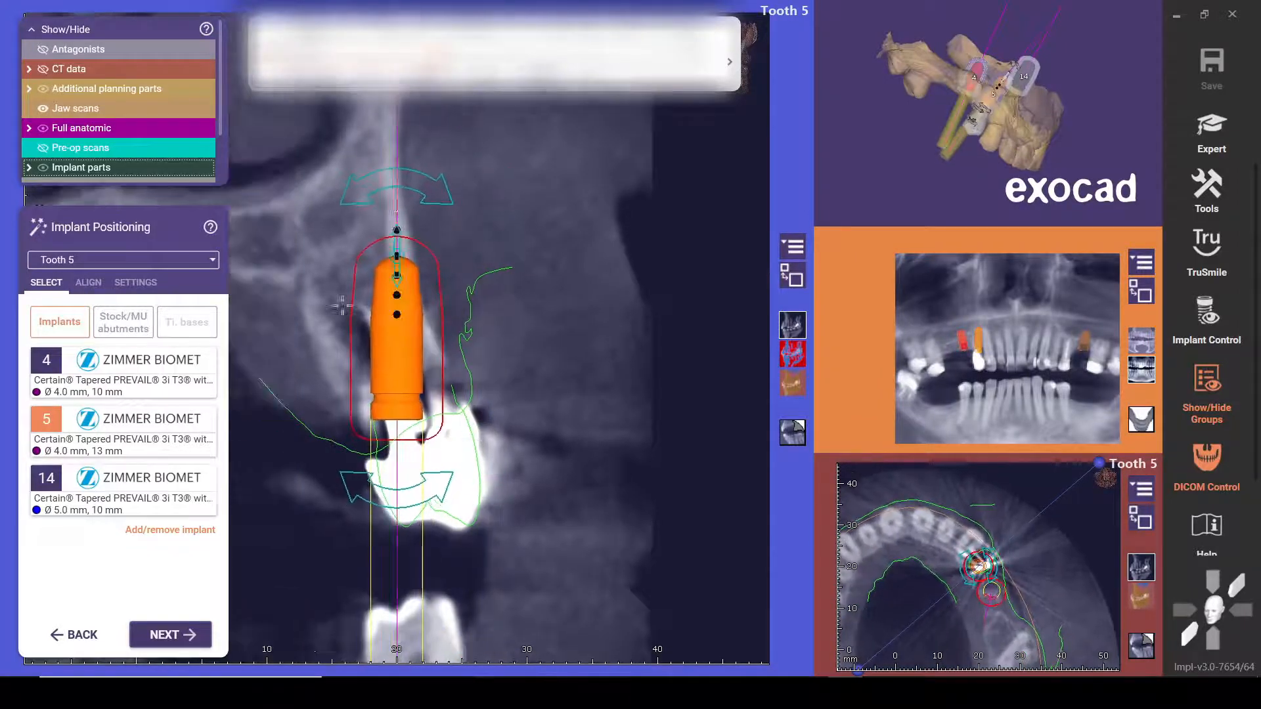
{"action": "left_click_drag", "start_coordinate": [441, 190], "coordinate": [386, 179]}
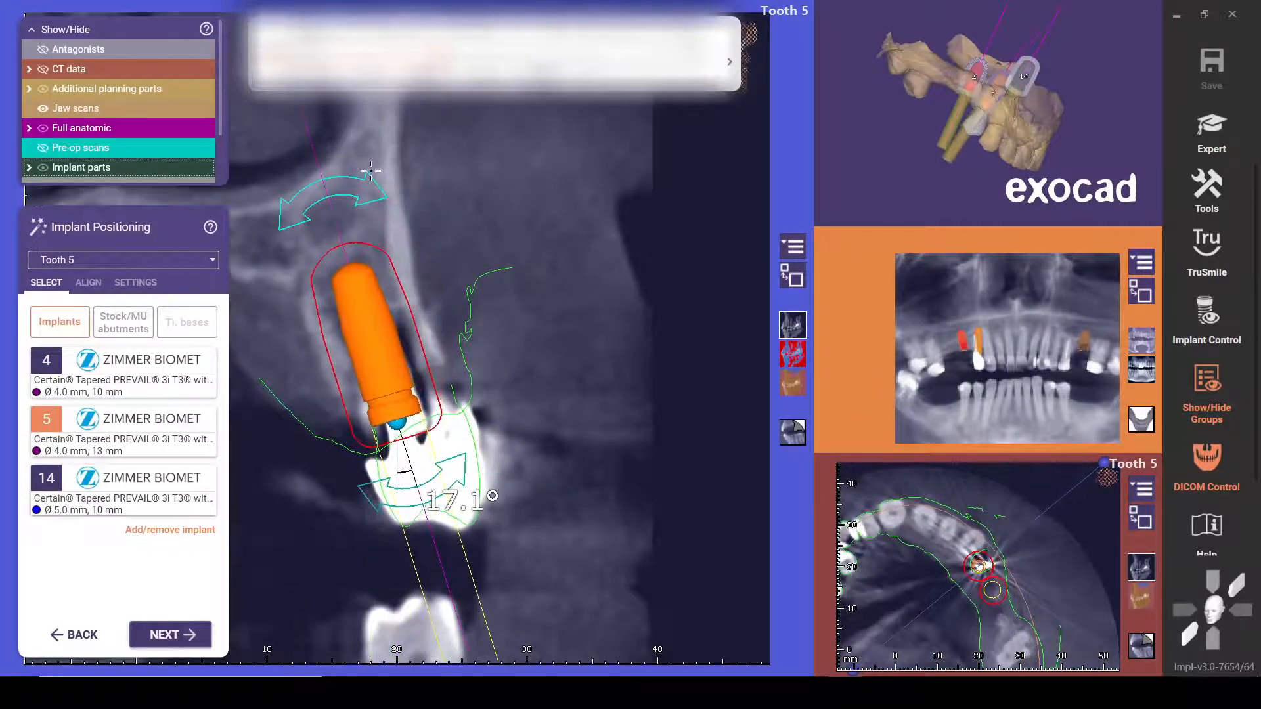
{"action": "left_click", "coordinate": [401, 339]}
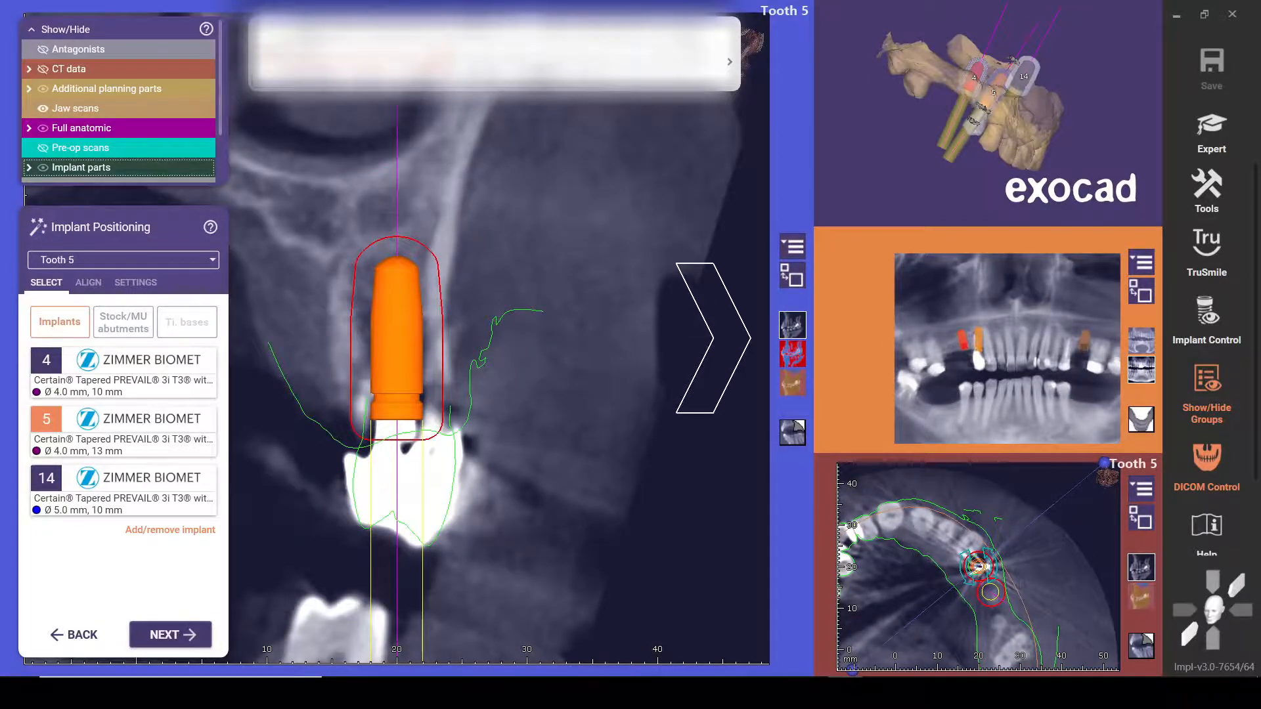
Step: Rotate the slice along the arch and tilt and shift implant 5 between the neighbouring root and implant 4
{"action": "left_click", "coordinate": [678, 385]}
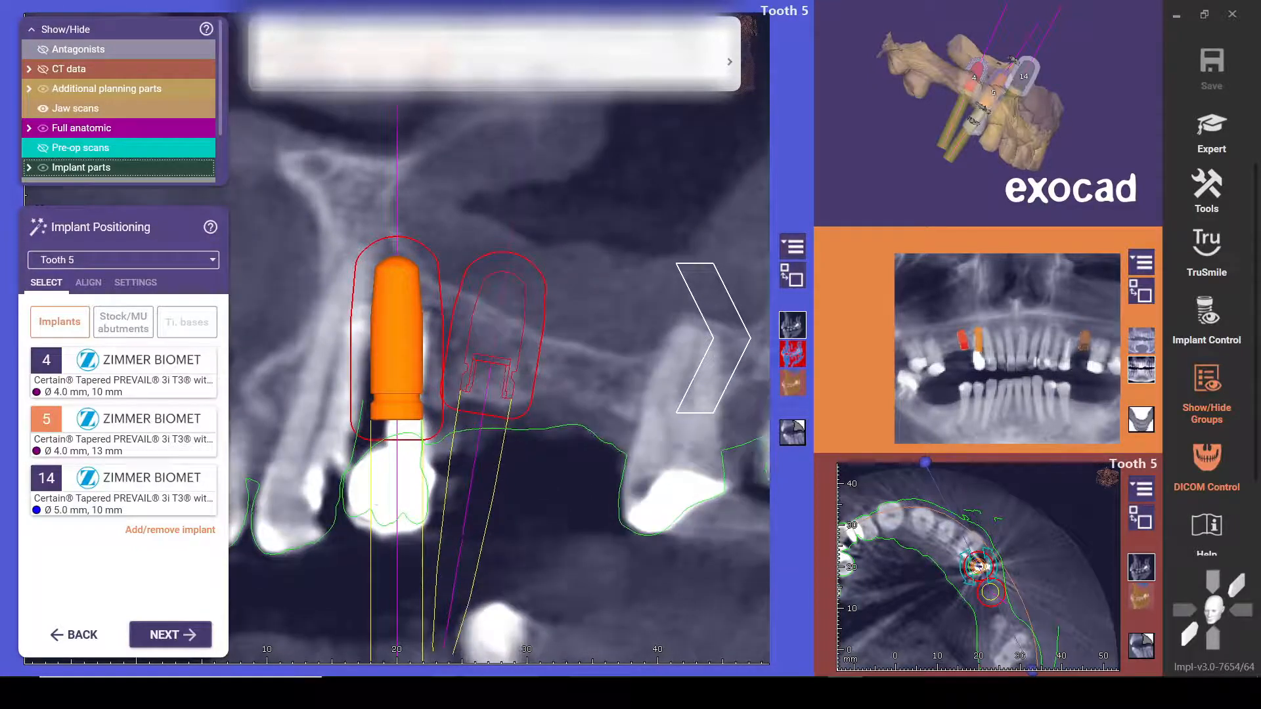
{"action": "left_click_drag", "start_coordinate": [430, 191], "coordinate": [477, 225]}
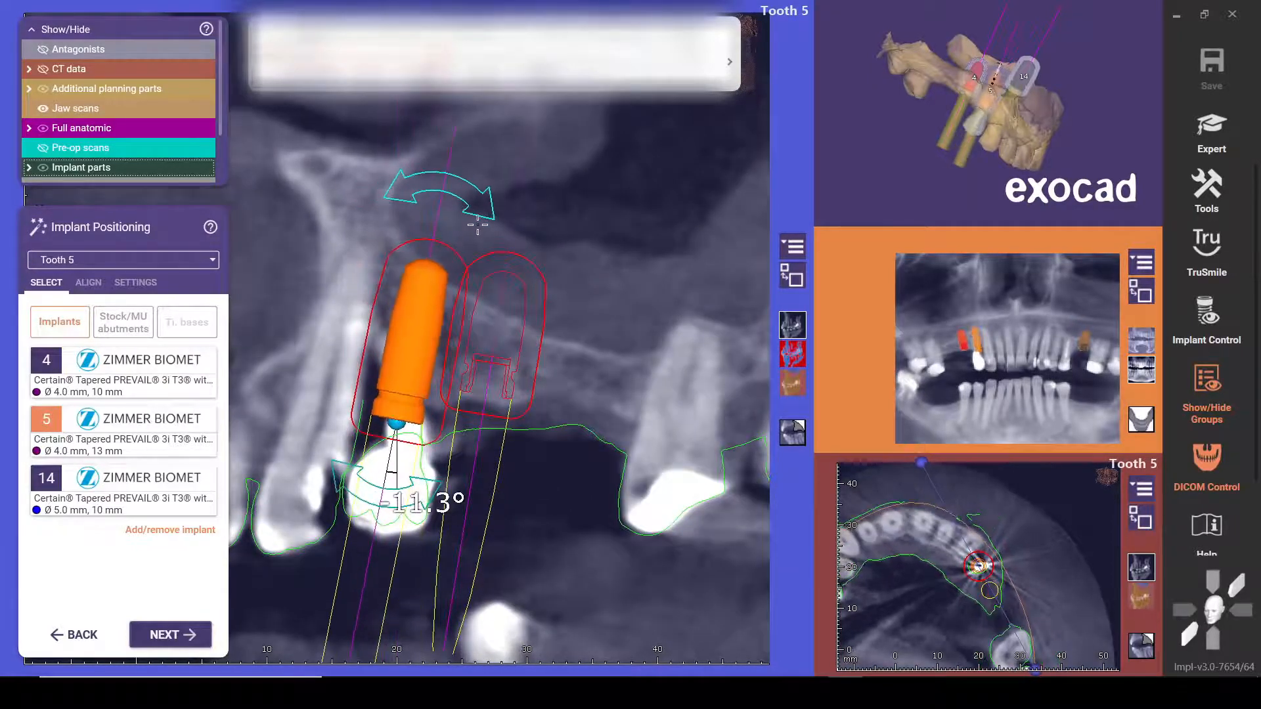
{"action": "mouse_move", "coordinate": [430, 330]}
{"action": "left_mouse_down"}
{"action": "mouse_move", "coordinate": [470, 325]}
{"action": "mouse_move", "coordinate": [441, 317]}
{"action": "left_mouse_up"}
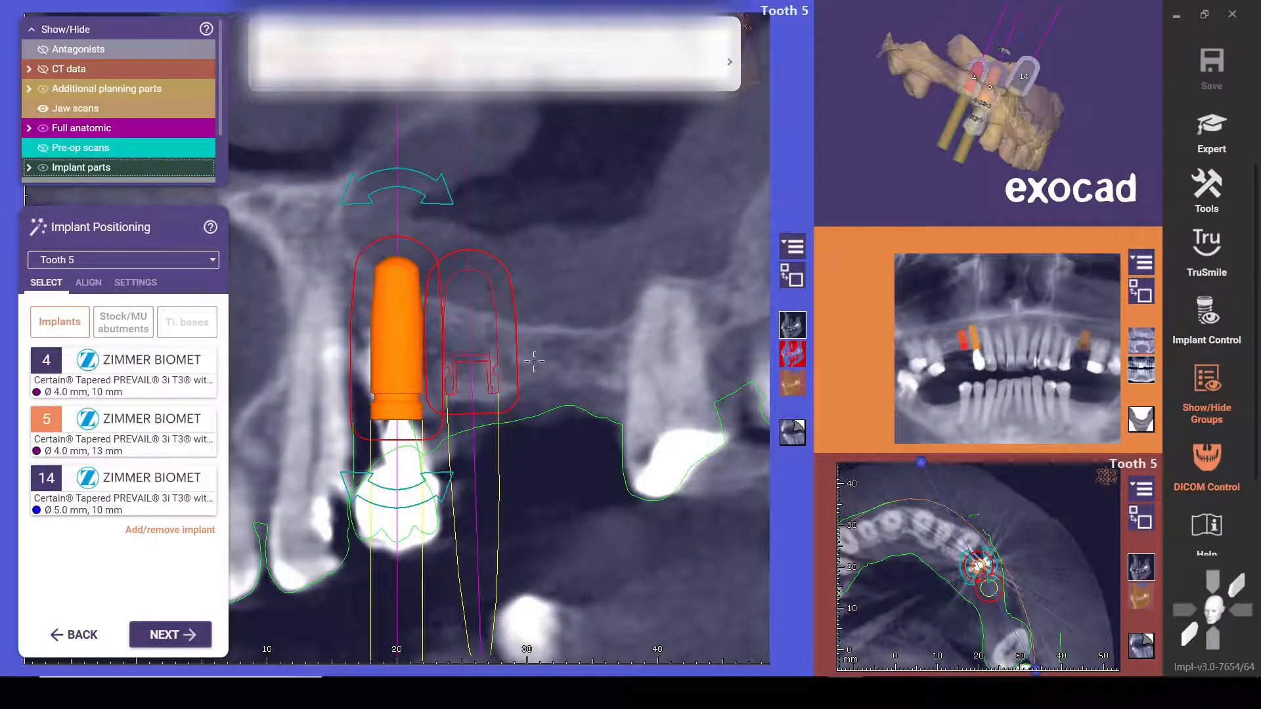
{"action": "left_click", "coordinate": [712, 338]}
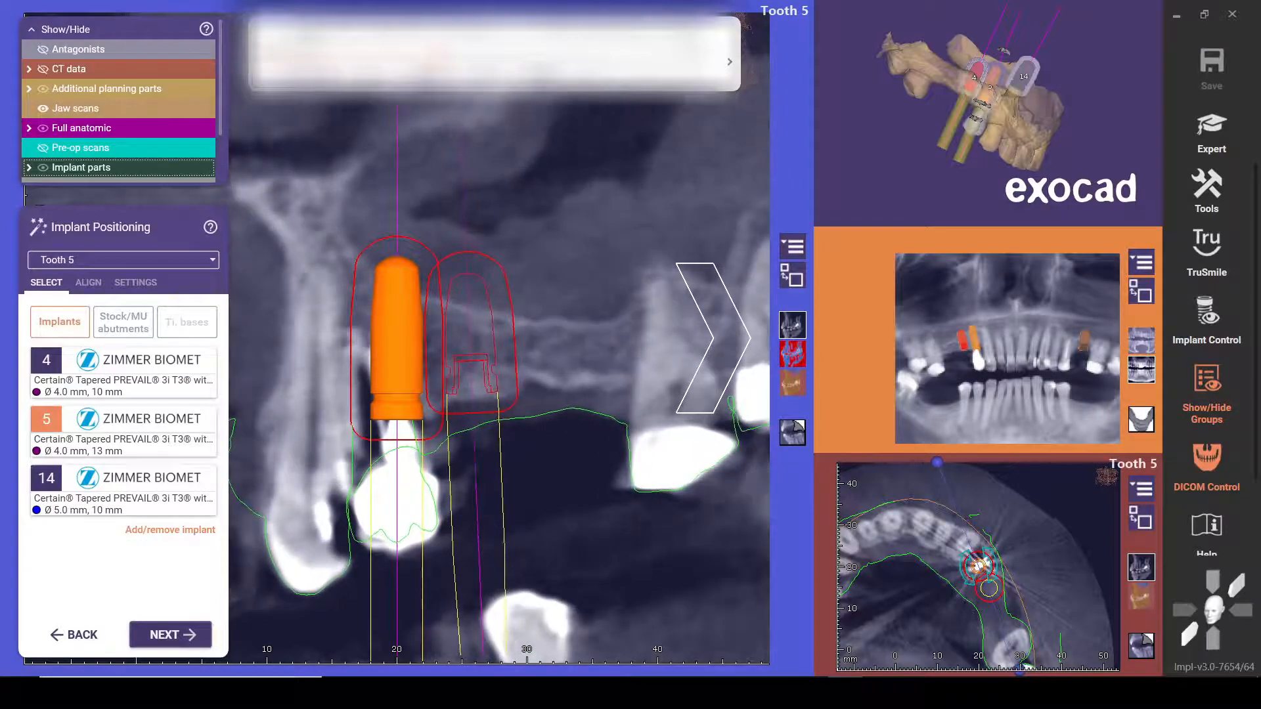
{"action": "left_click", "coordinate": [713, 338]}
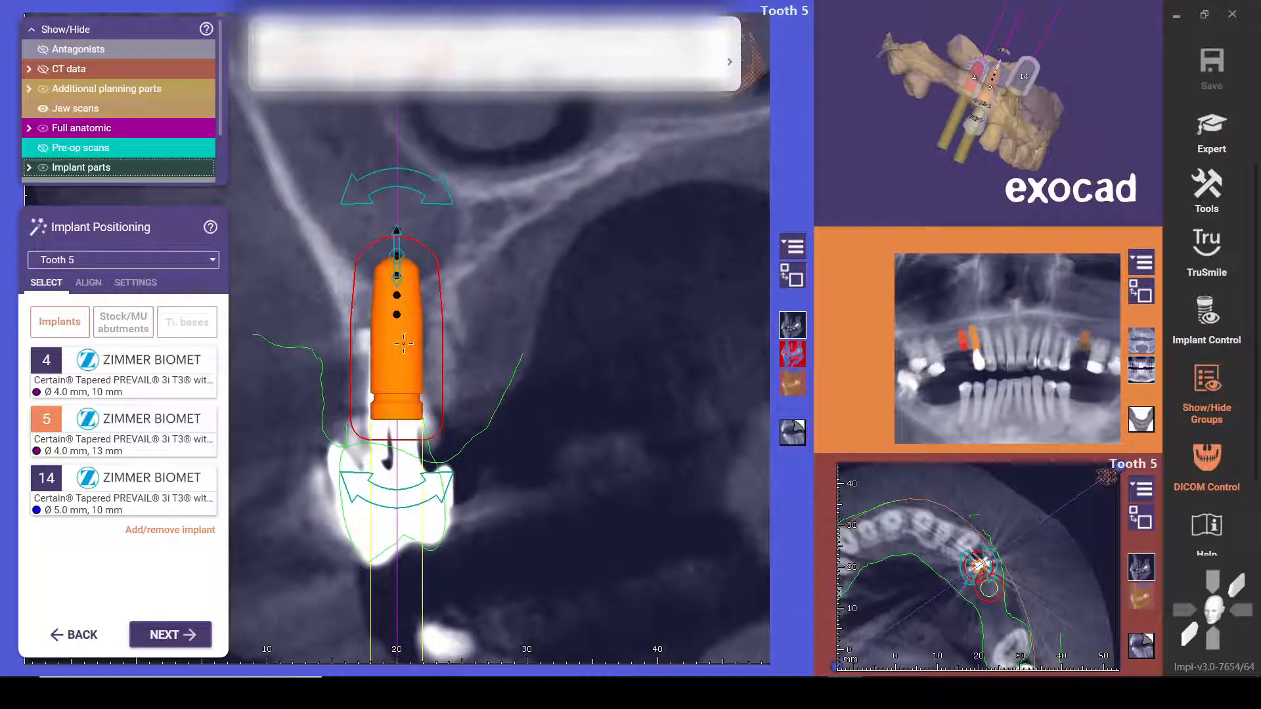
Step: Make the implant parts 43% opaque and refit implant 5 in the socket at a length of 11.5 mm
{"action": "left_click", "coordinate": [105, 168]}
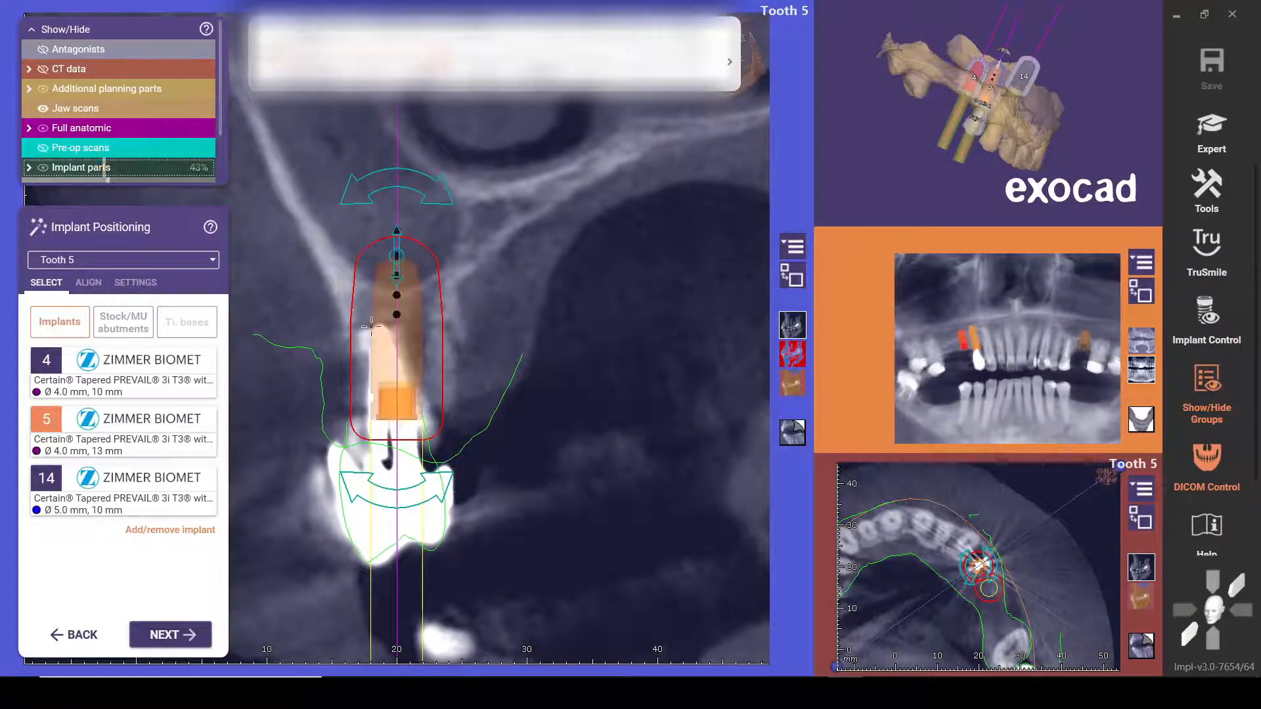
{"action": "mouse_move", "coordinate": [389, 346]}
{"action": "left_mouse_down"}
{"action": "mouse_move", "coordinate": [568, 368]}
{"action": "mouse_move", "coordinate": [529, 374]}
{"action": "mouse_move", "coordinate": [387, 342]}
{"action": "mouse_move", "coordinate": [533, 343]}
{"action": "mouse_move", "coordinate": [390, 346]}
{"action": "left_mouse_up"}
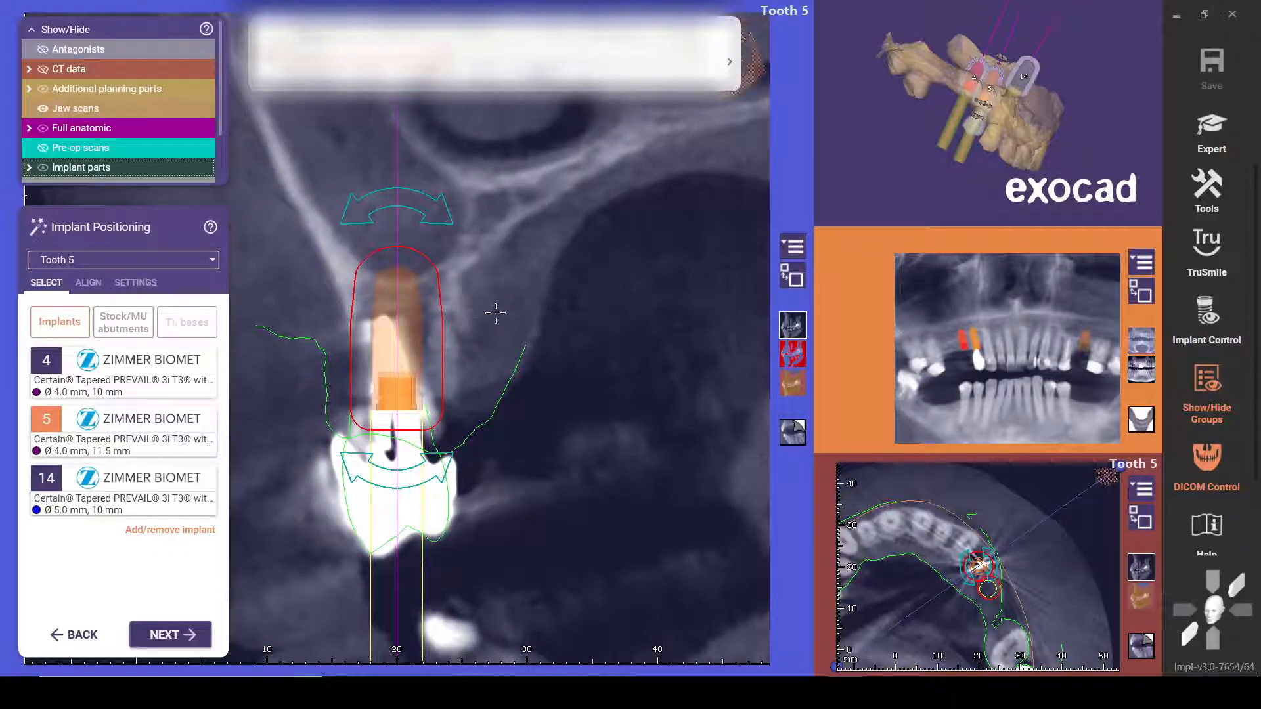
{"action": "right_click_drag", "start_coordinate": [496, 313], "coordinate": [709, 314]}
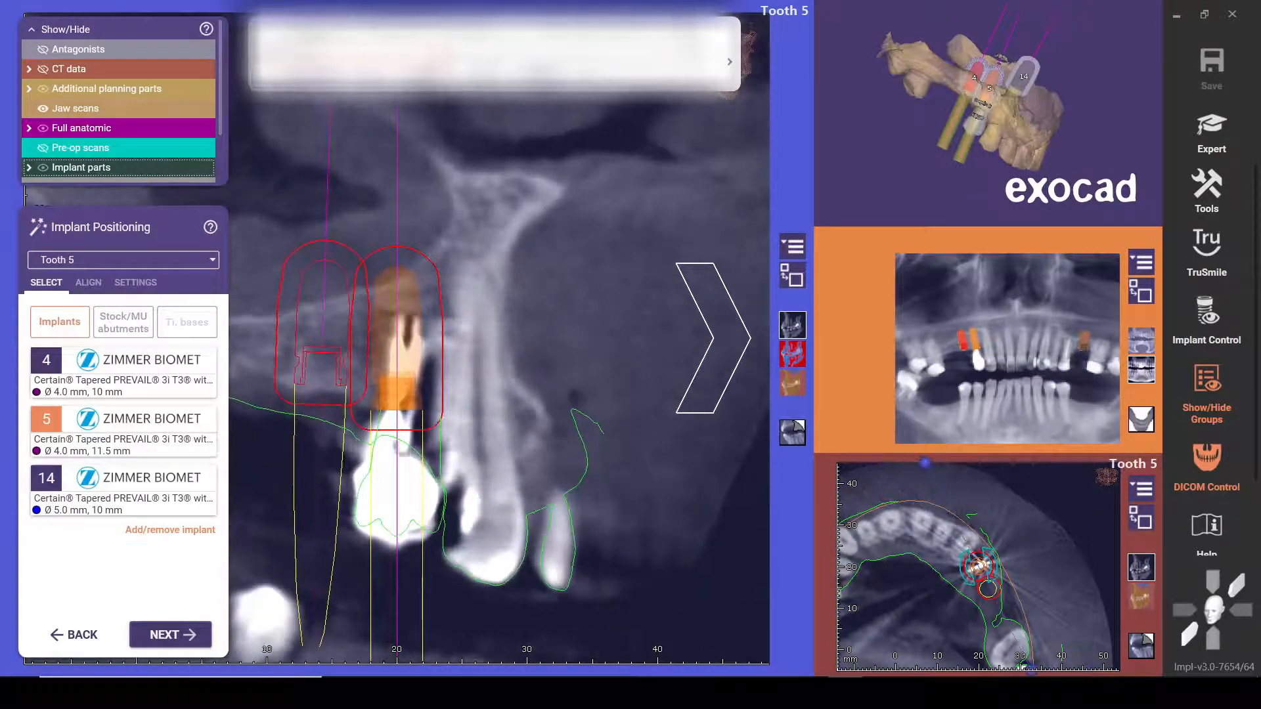
Step: Make implant 4 active and shift it across the ridge and along the arch until it clears implant 5's safety zone
{"action": "scroll", "coordinate": [948, 127], "scroll_direction": "up", "scroll_amount": 2}
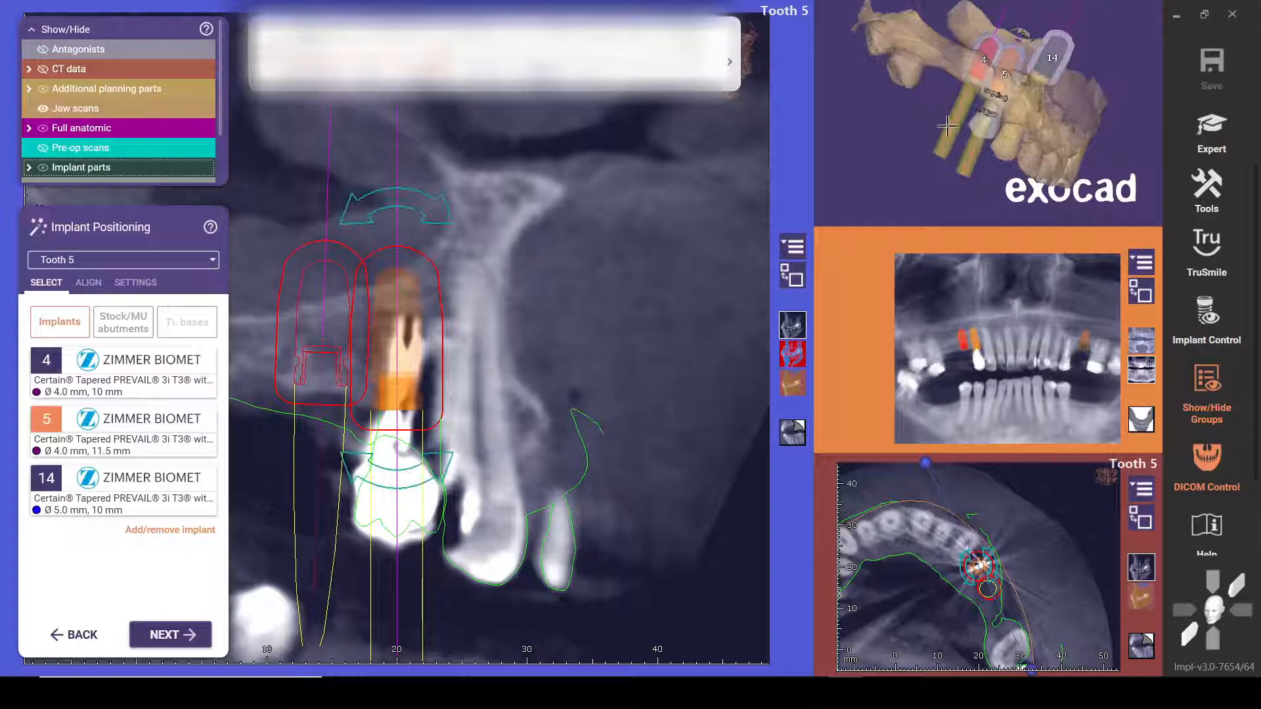
{"action": "left_click", "coordinate": [988, 52]}
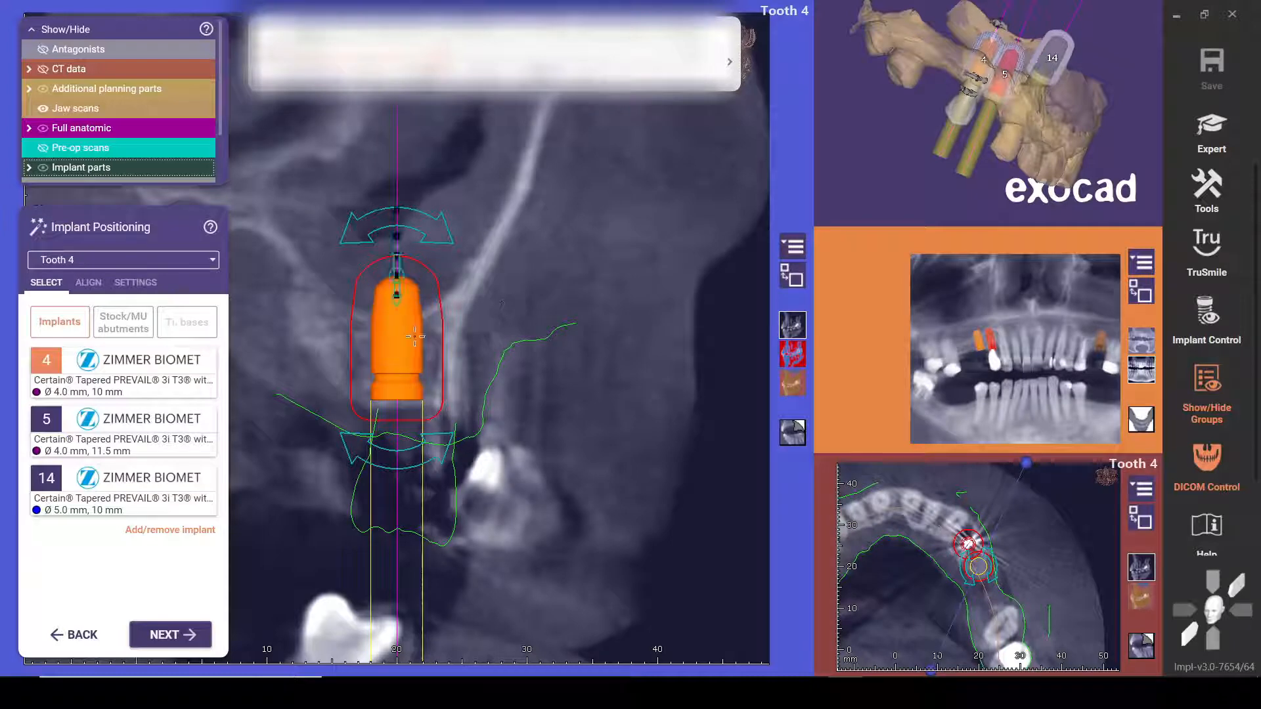
{"action": "left_click_drag", "start_coordinate": [415, 336], "coordinate": [428, 339]}
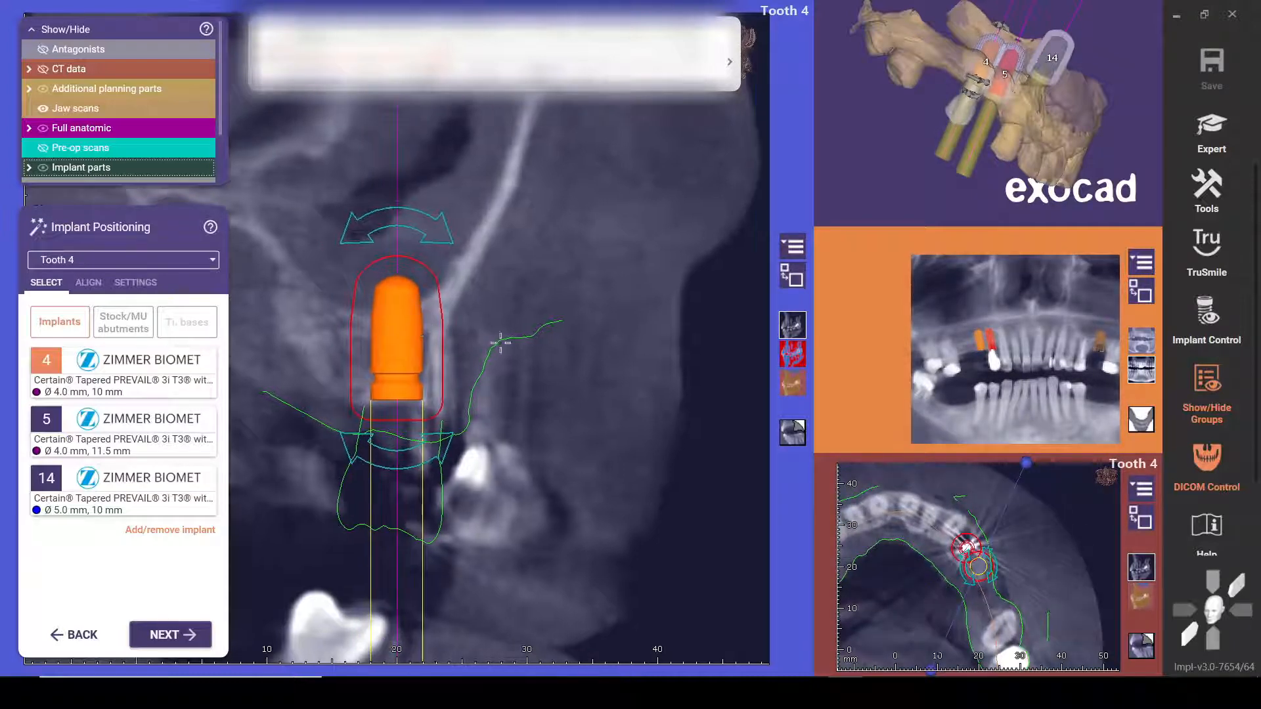
{"action": "mouse_move", "coordinate": [501, 342]}
{"action": "right_mouse_down"}
{"action": "mouse_move", "coordinate": [690, 343]}
{"action": "mouse_move", "coordinate": [660, 342]}
{"action": "right_mouse_up"}
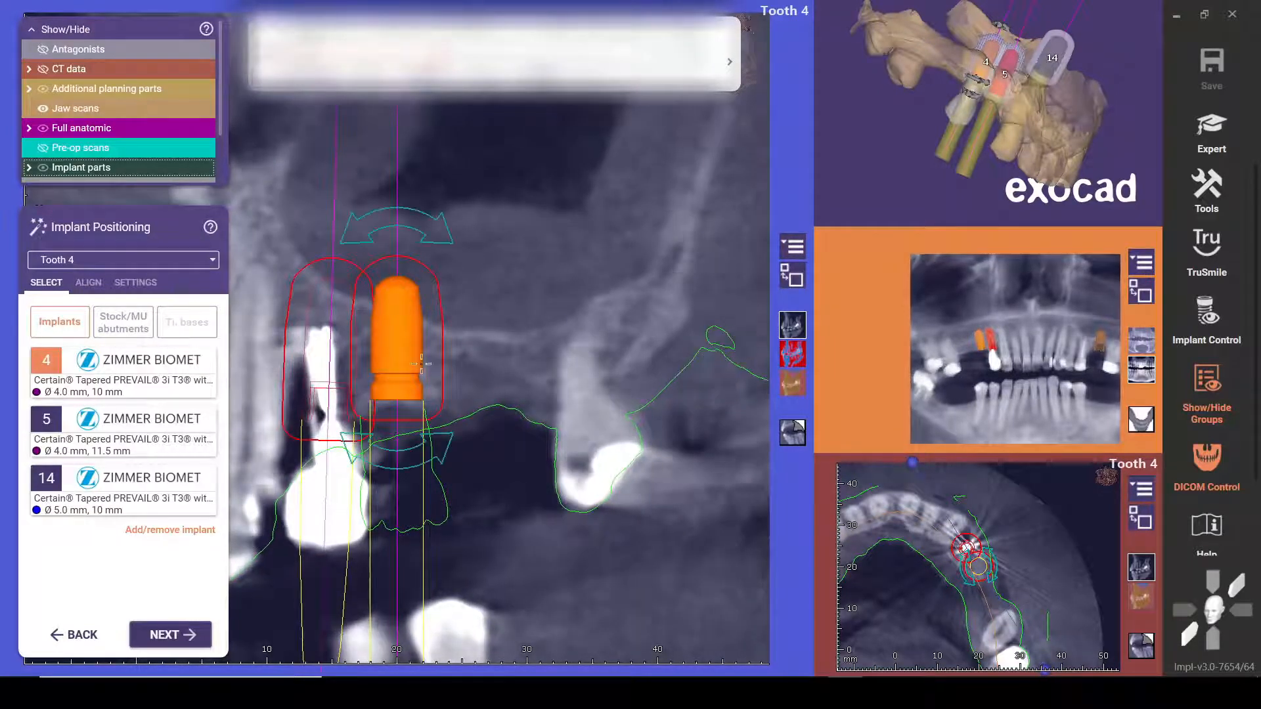
{"action": "left_click_drag", "start_coordinate": [421, 363], "coordinate": [438, 356]}
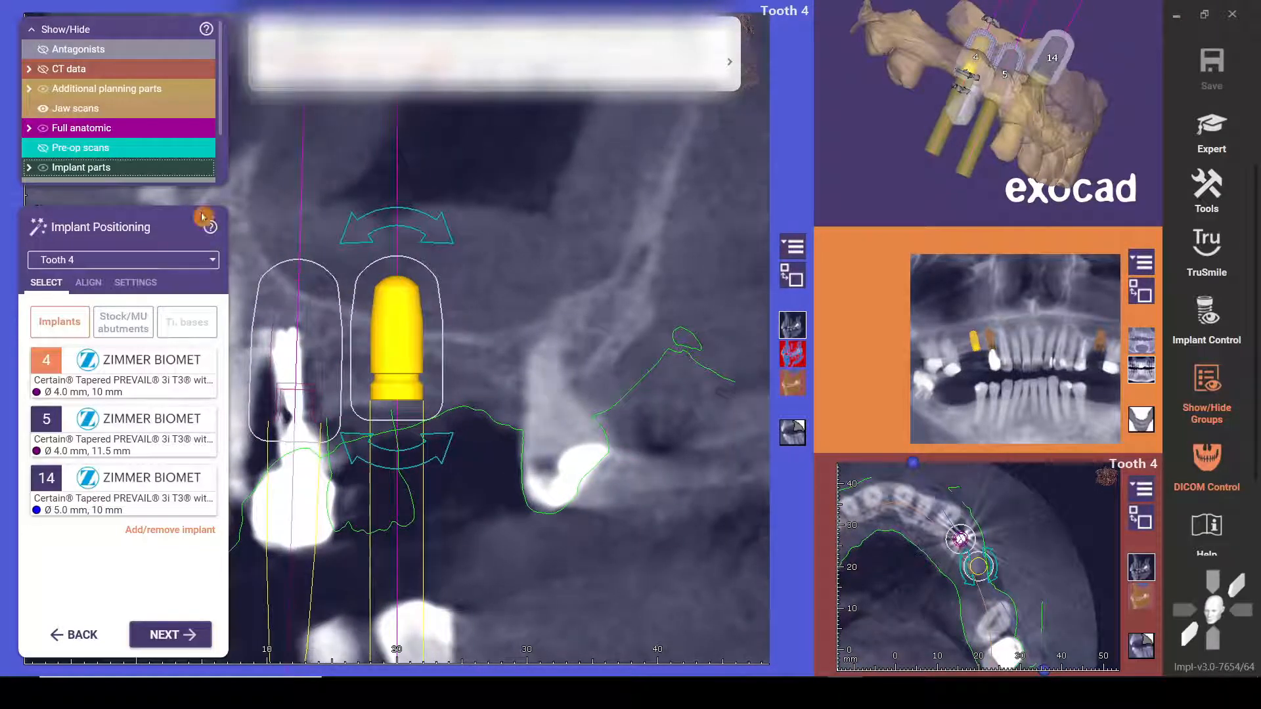
Step: Show the full pontic of tooth 3 from the full anatomic group
{"action": "left_click", "coordinate": [28, 128]}
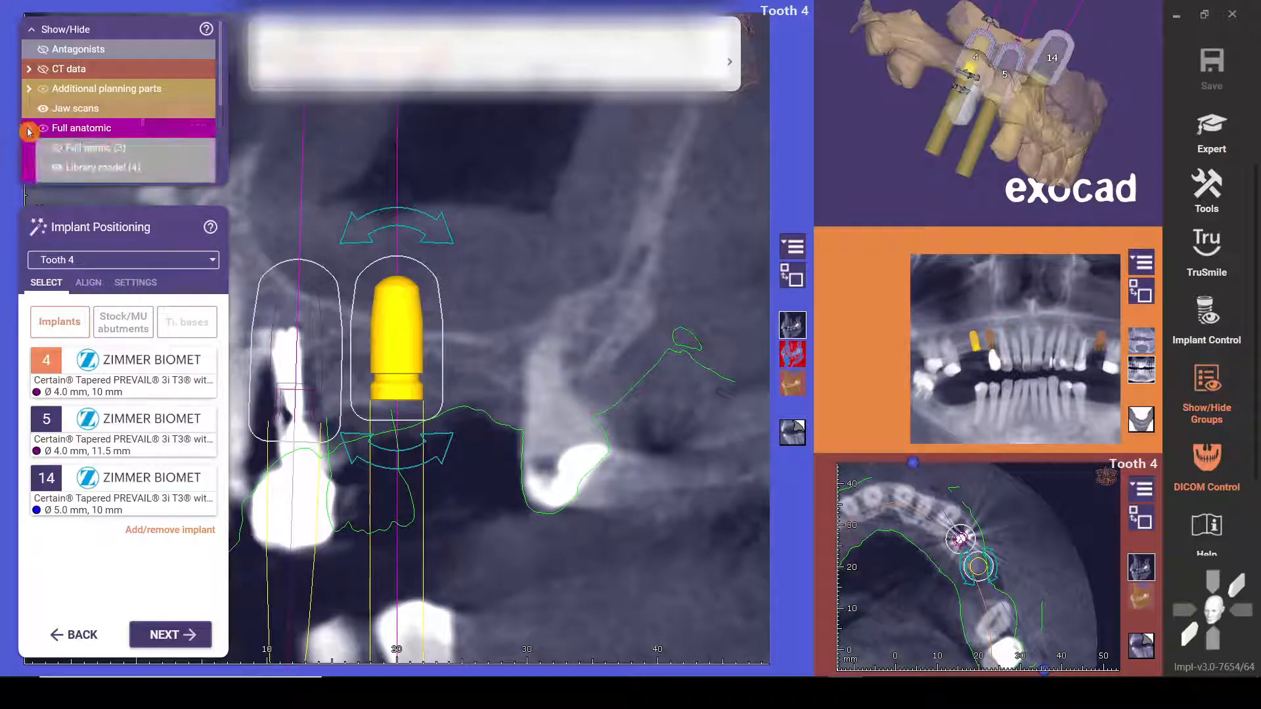
{"action": "left_click", "coordinate": [53, 151]}
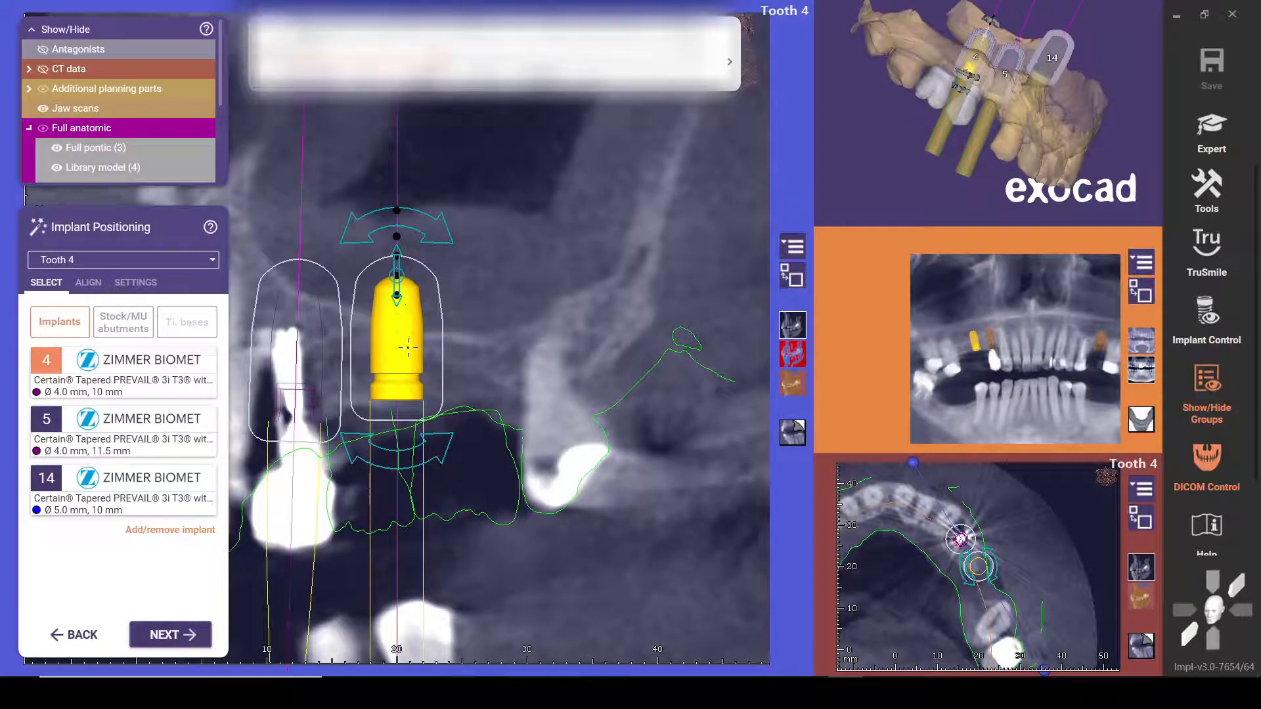
Step: Try implant 4 beneath the tooth 3 pontic, shifting and tilting it to the bone across the ridge and along the arch
{"action": "left_click_drag", "start_coordinate": [407, 348], "coordinate": [474, 336]}
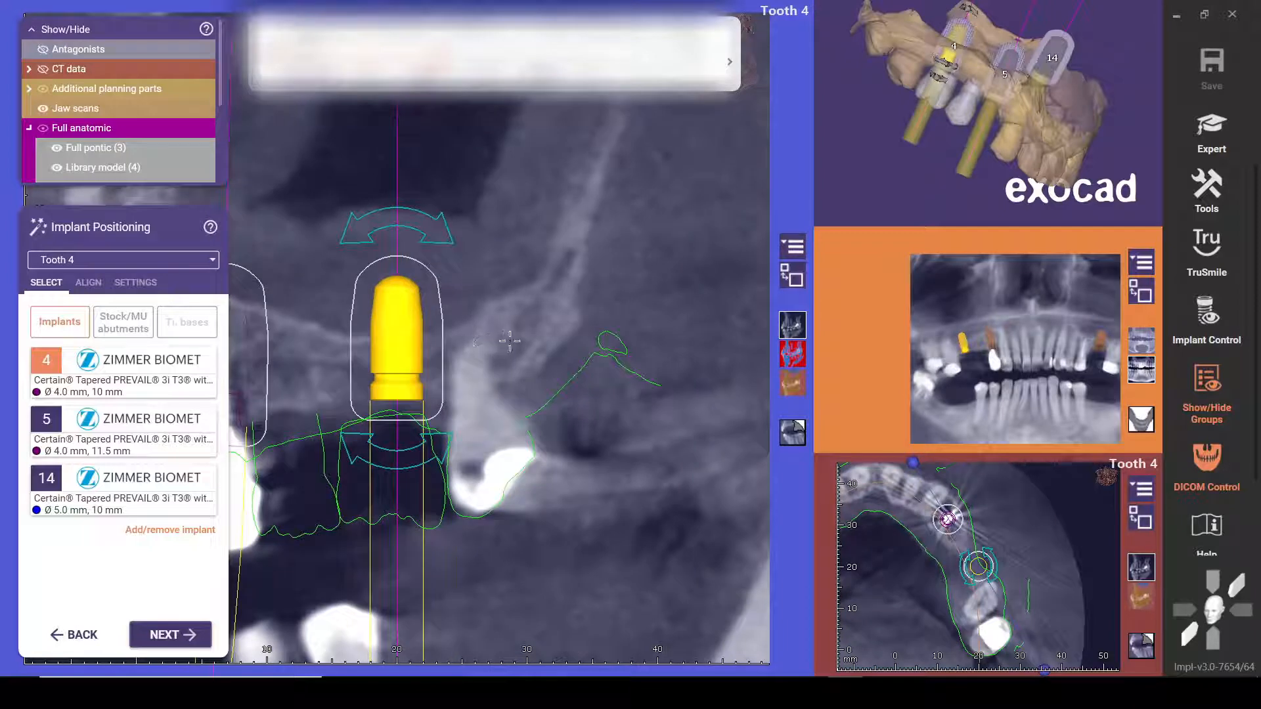
{"action": "right_click_drag", "start_coordinate": [510, 341], "coordinate": [702, 341]}
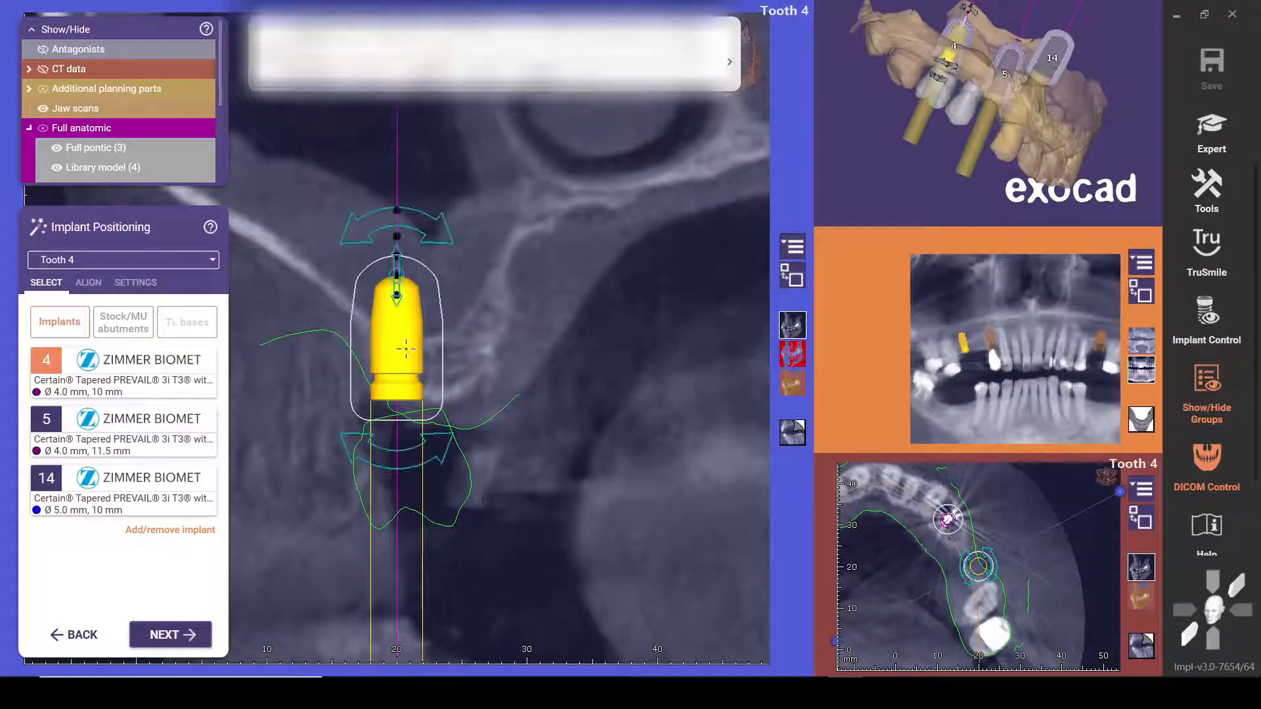
{"action": "left_click_drag", "start_coordinate": [406, 348], "coordinate": [428, 363]}
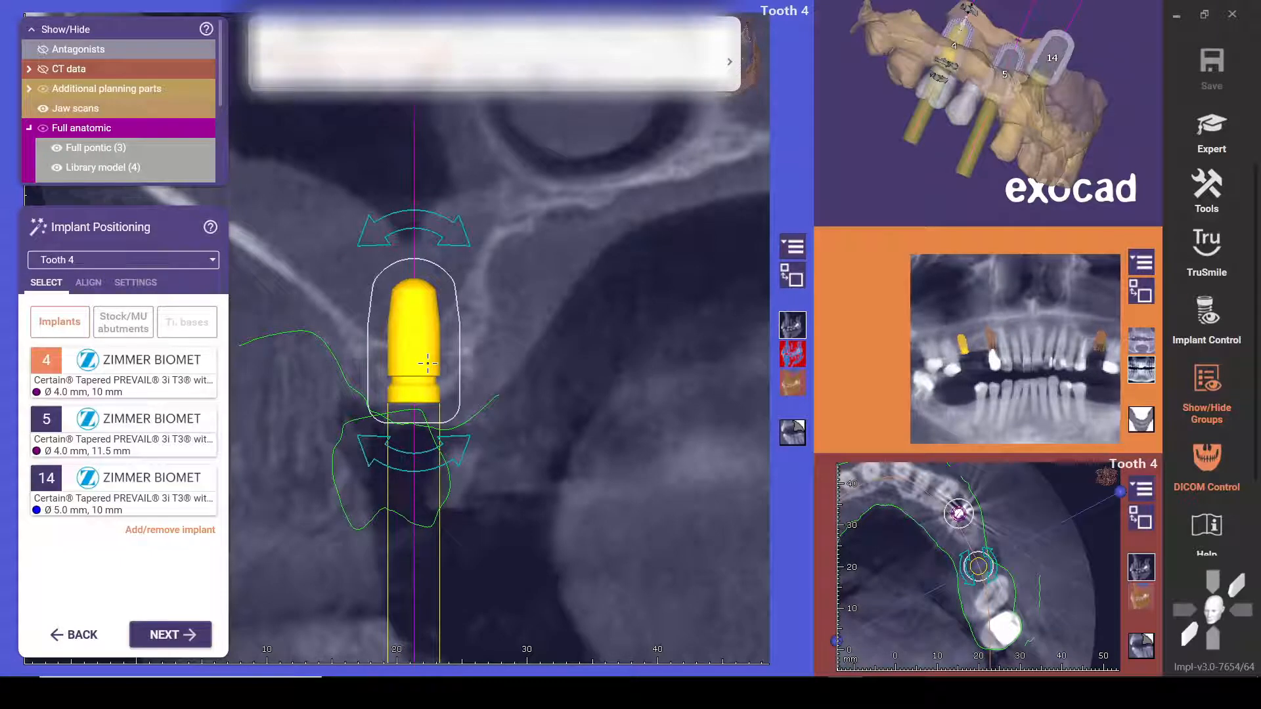
{"action": "left_click_drag", "start_coordinate": [462, 239], "coordinate": [453, 241]}
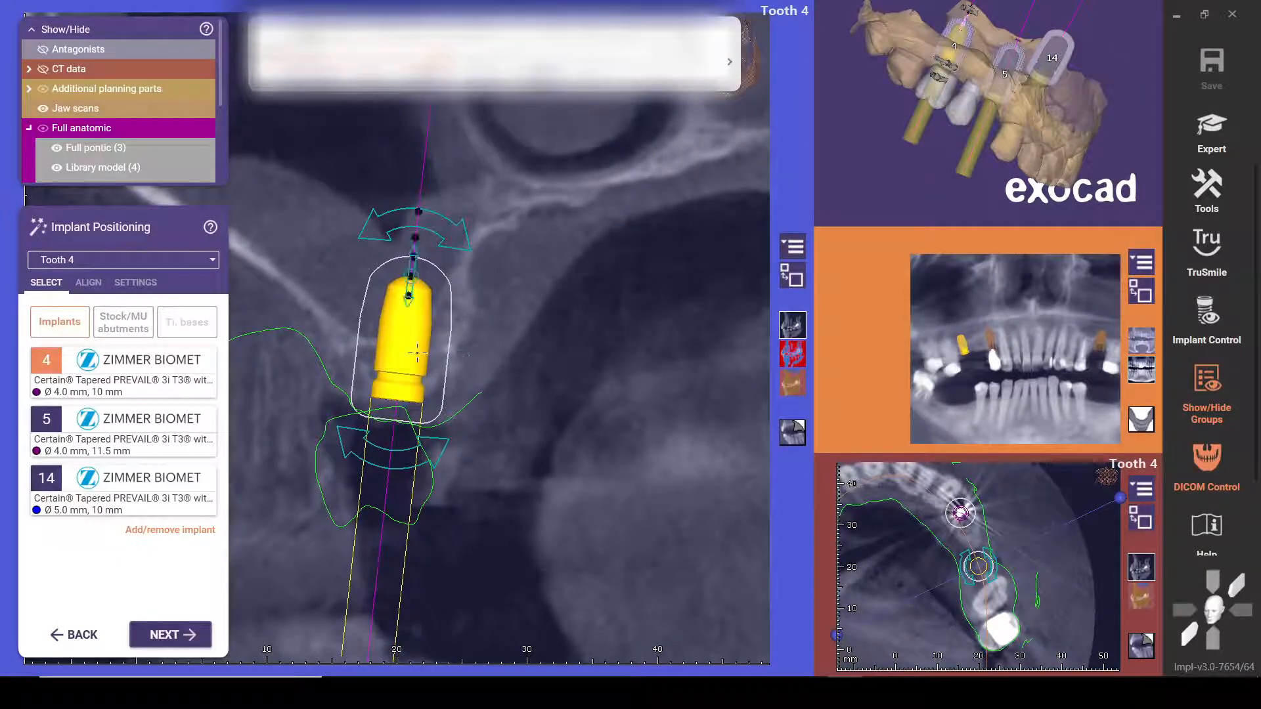
{"action": "mouse_move", "coordinate": [420, 352]}
{"action": "left_mouse_down"}
{"action": "mouse_move", "coordinate": [509, 352]}
{"action": "mouse_move", "coordinate": [407, 353]}
{"action": "left_mouse_up"}
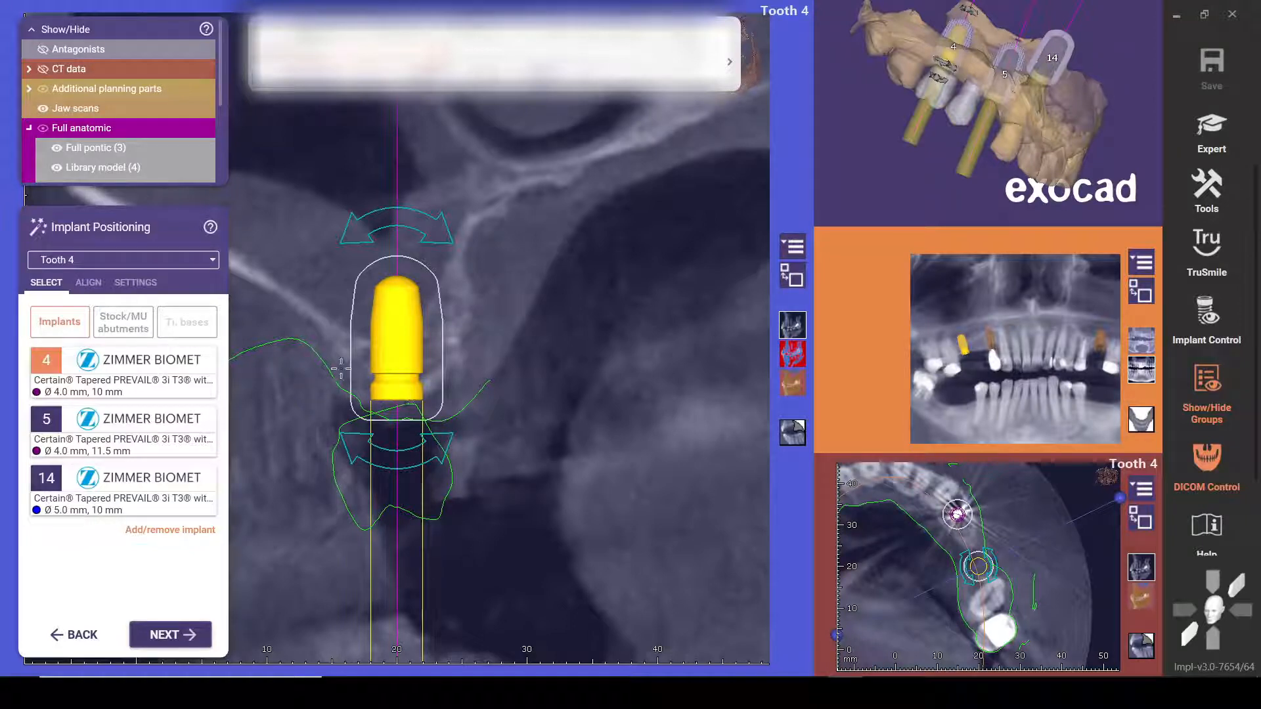
{"action": "right_click_drag", "start_coordinate": [521, 346], "coordinate": [690, 346]}
{"action": "left_click_drag", "start_coordinate": [421, 225], "coordinate": [403, 225]}
{"action": "left_click_drag", "start_coordinate": [404, 322], "coordinate": [409, 322]}
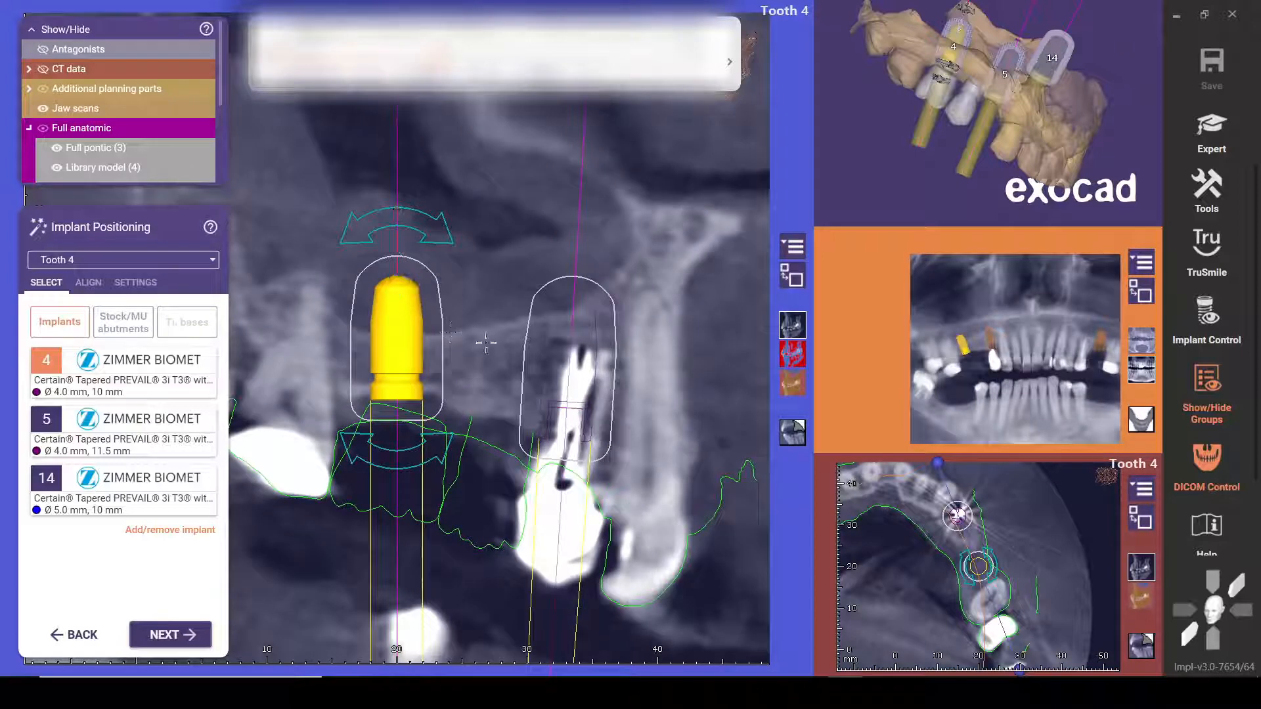
Step: Move implant 4 from the tooth 3 site back beside implant 5 and nudge its position across the ridge
{"action": "left_click_drag", "start_coordinate": [397, 331], "coordinate": [458, 337]}
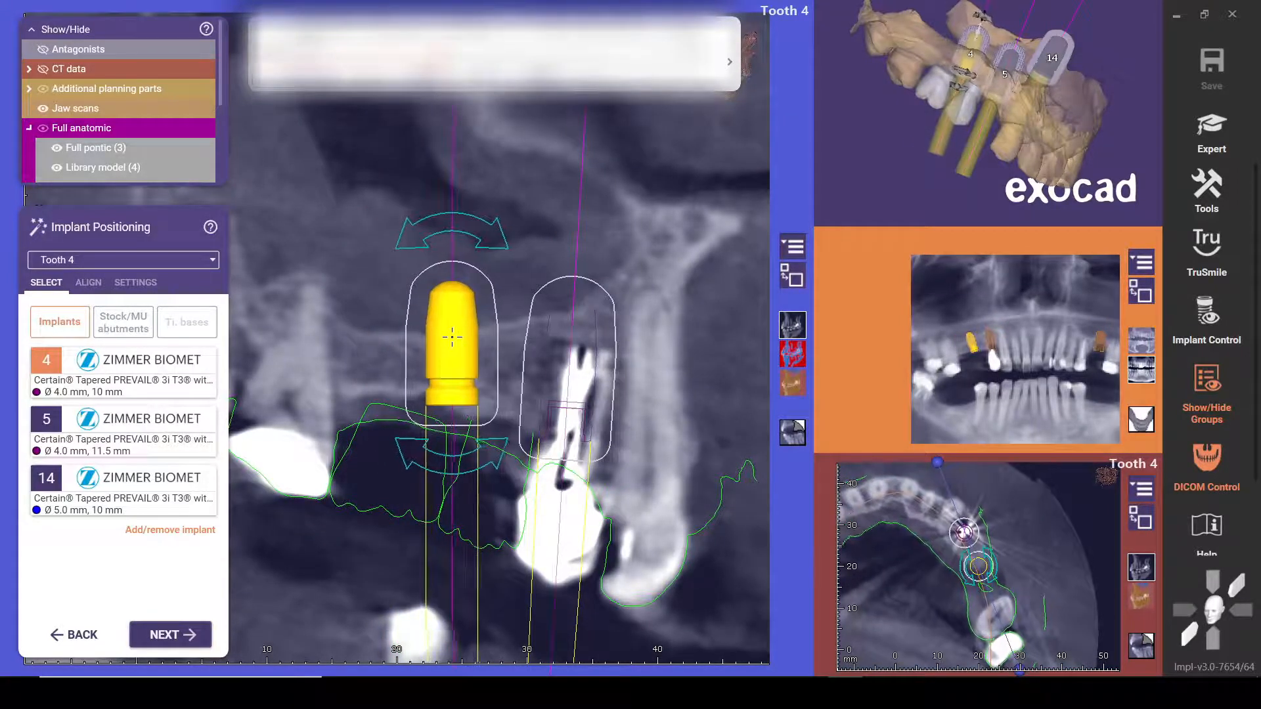
{"action": "scroll", "coordinate": [499, 338], "scroll_direction": "down", "scroll_amount": 8}
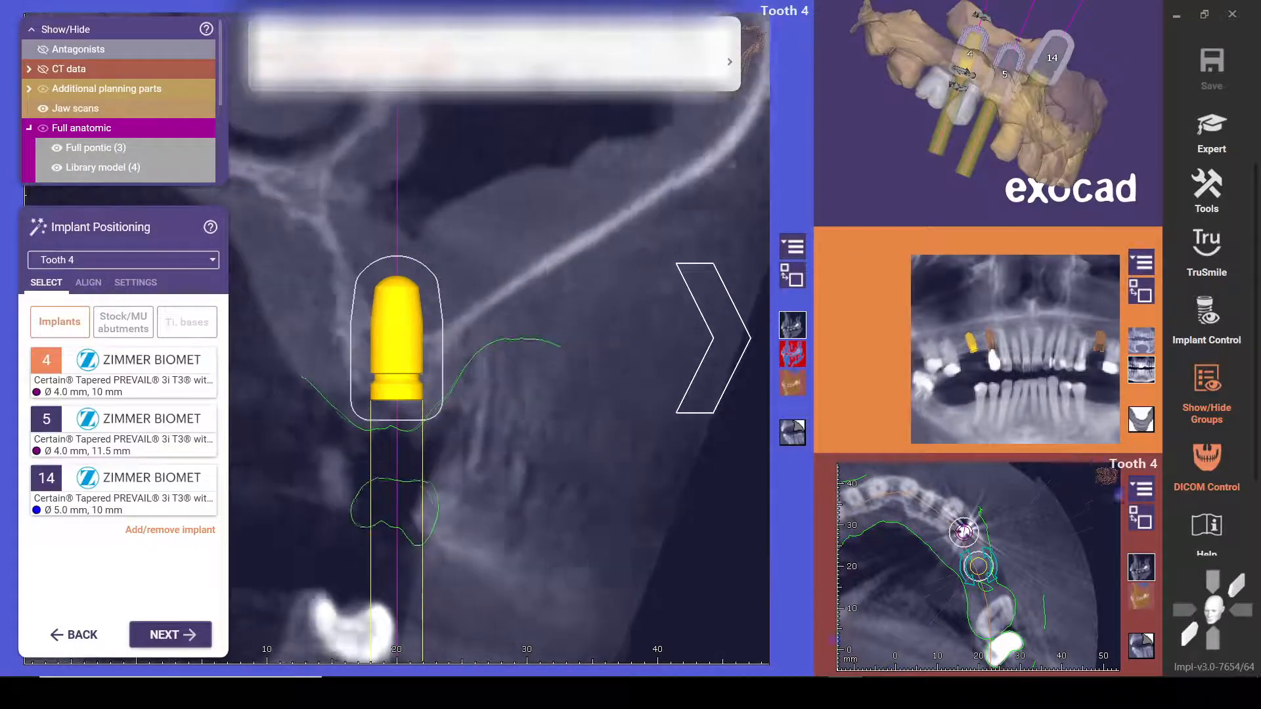
{"action": "scroll", "coordinate": [468, 356], "scroll_direction": "down", "scroll_amount": 5}
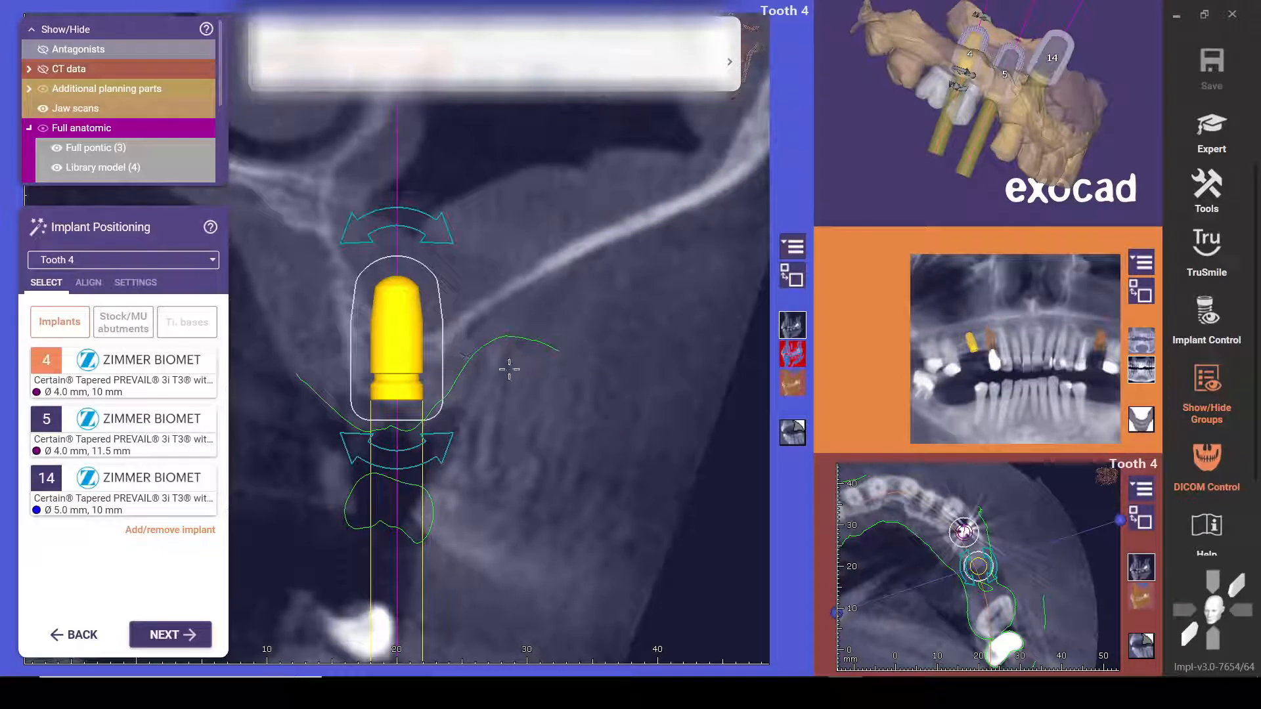
{"action": "mouse_move", "coordinate": [400, 350]}
{"action": "left_mouse_down"}
{"action": "mouse_move", "coordinate": [657, 363]}
{"action": "mouse_move", "coordinate": [380, 335]}
{"action": "mouse_move", "coordinate": [401, 349]}
{"action": "left_mouse_up"}
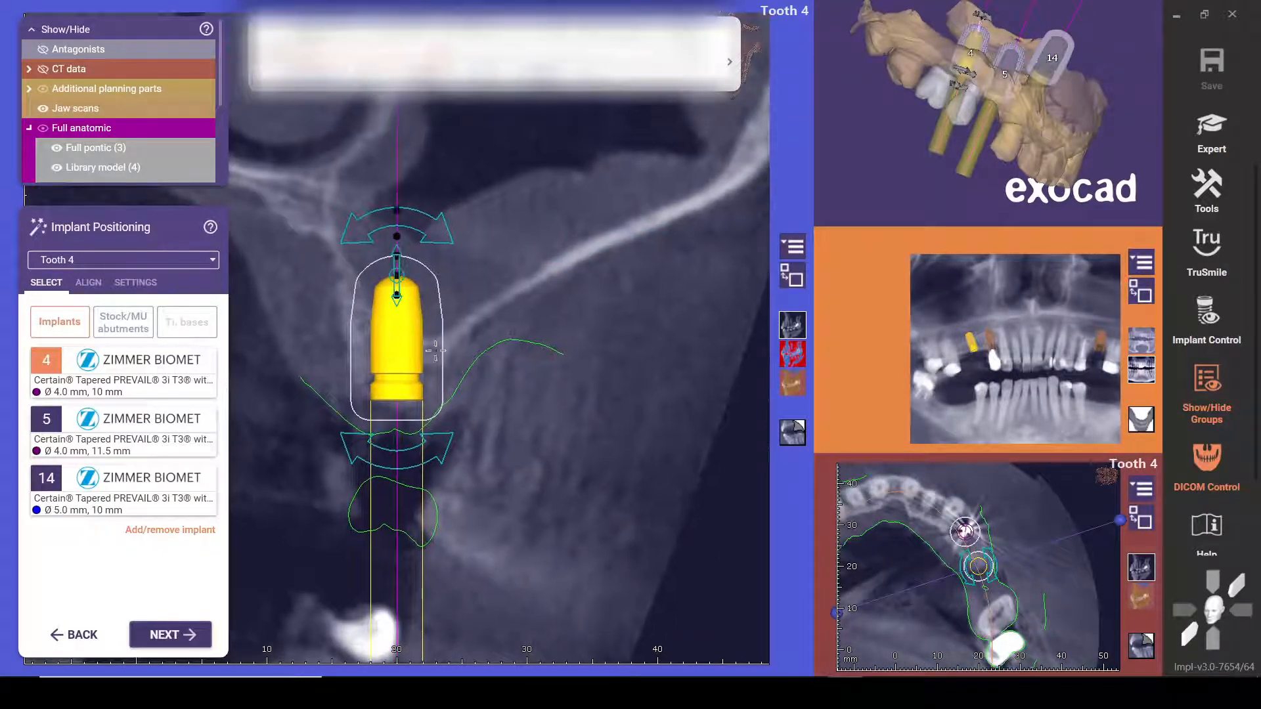
{"action": "scroll", "coordinate": [747, 297], "scroll_direction": "down", "scroll_amount": 3}
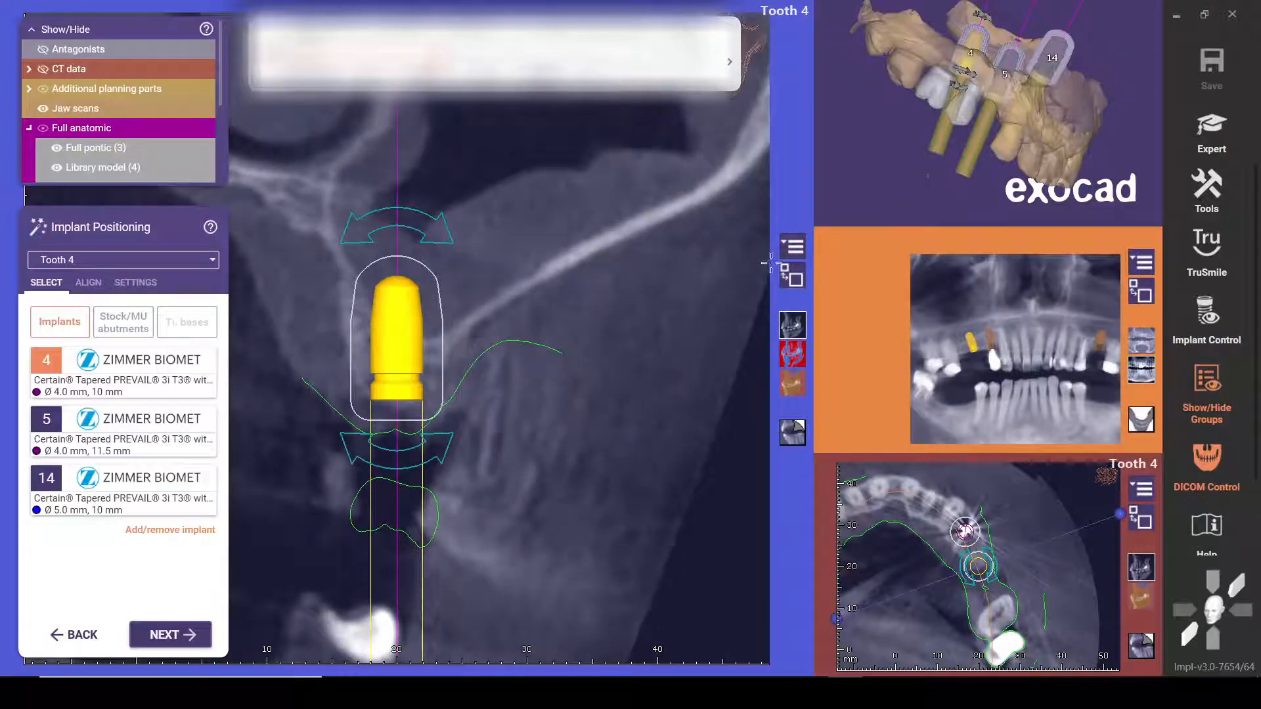
Step: Swap the 3D scene into the main view, check implants 4 and 5 from several angles, and finish implant positioning
{"action": "left_click", "coordinate": [793, 276]}
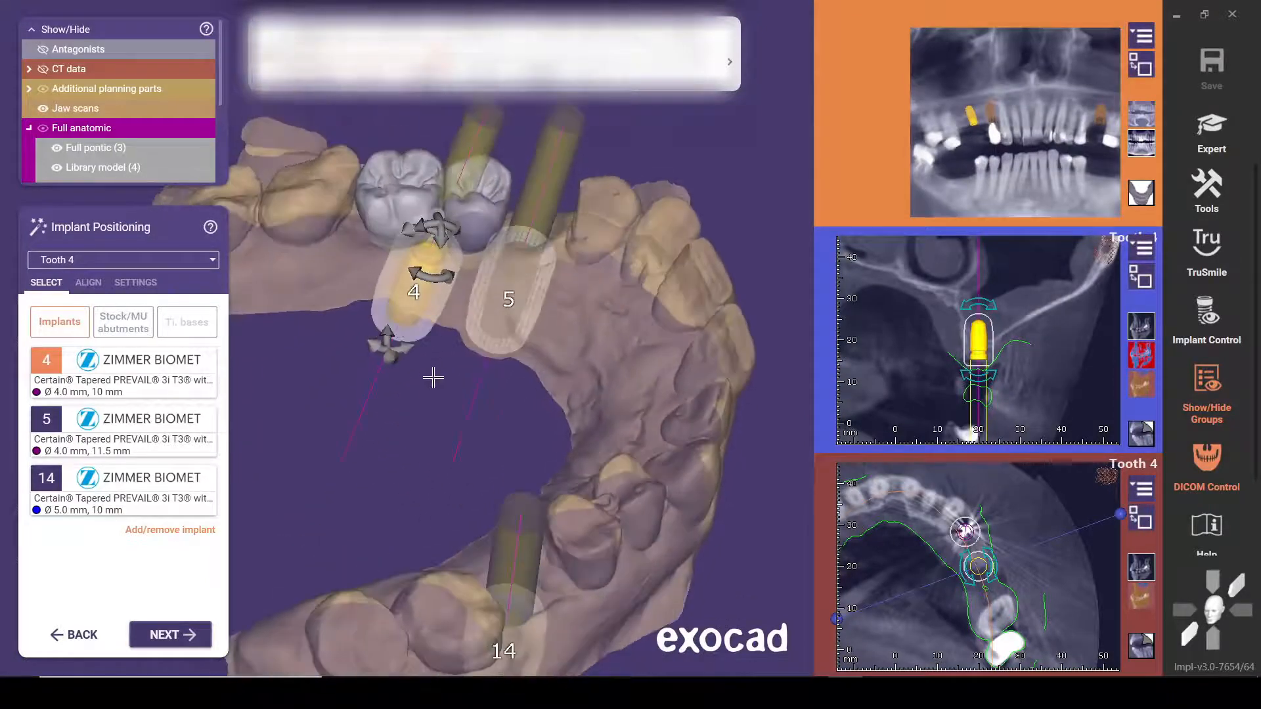
{"action": "right_click_drag", "start_coordinate": [434, 378], "coordinate": [392, 391]}
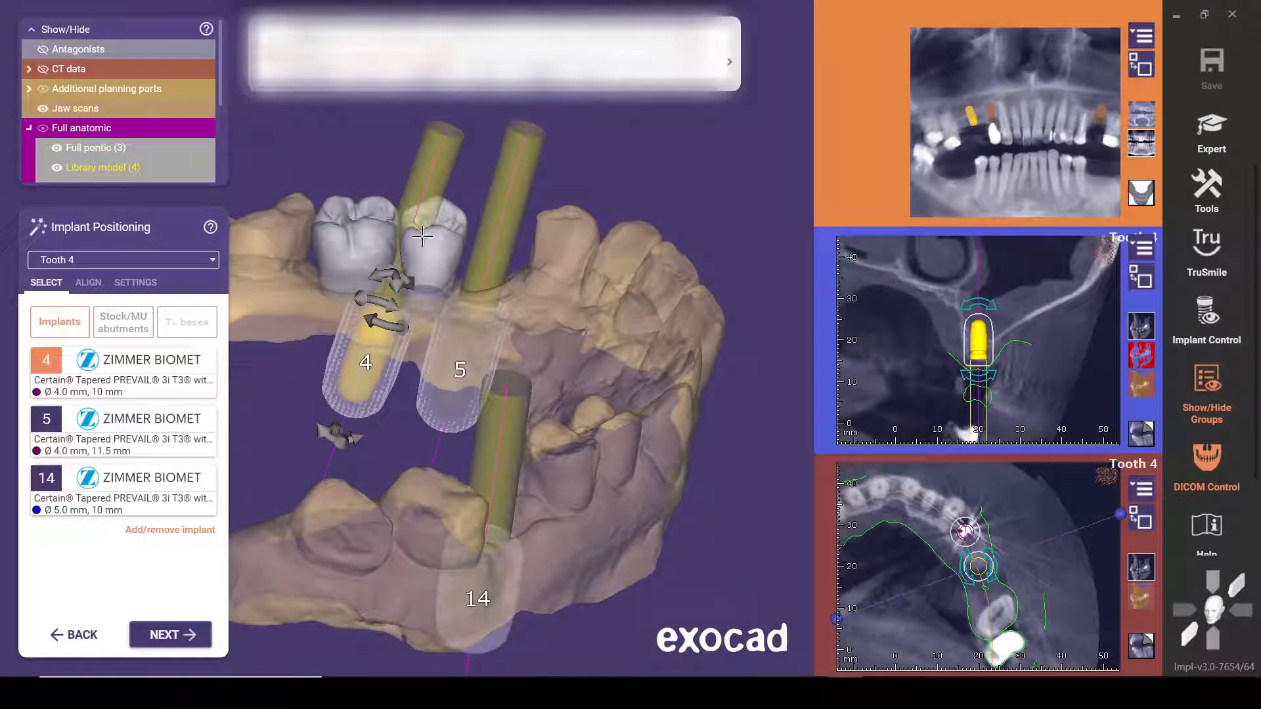
{"action": "right_click_drag", "start_coordinate": [334, 243], "coordinate": [352, 283]}
{"action": "right_click_drag", "start_coordinate": [280, 314], "coordinate": [394, 275]}
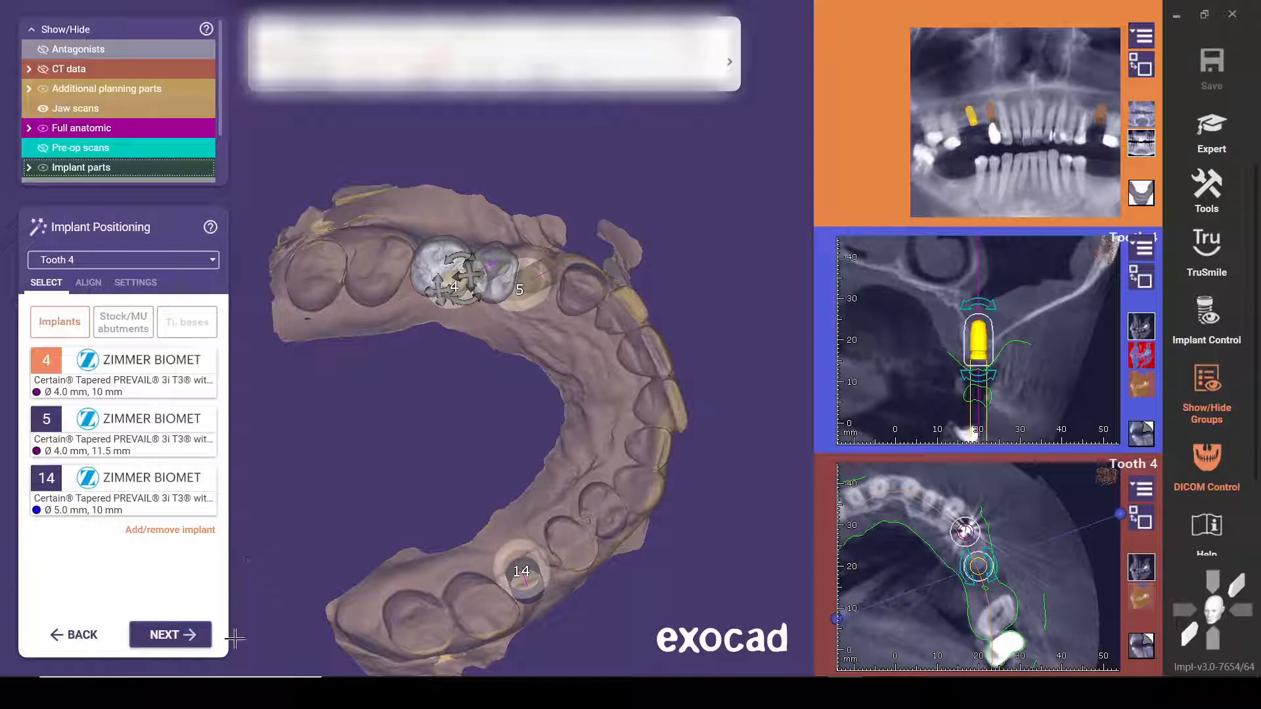
{"action": "left_click", "coordinate": [172, 634]}
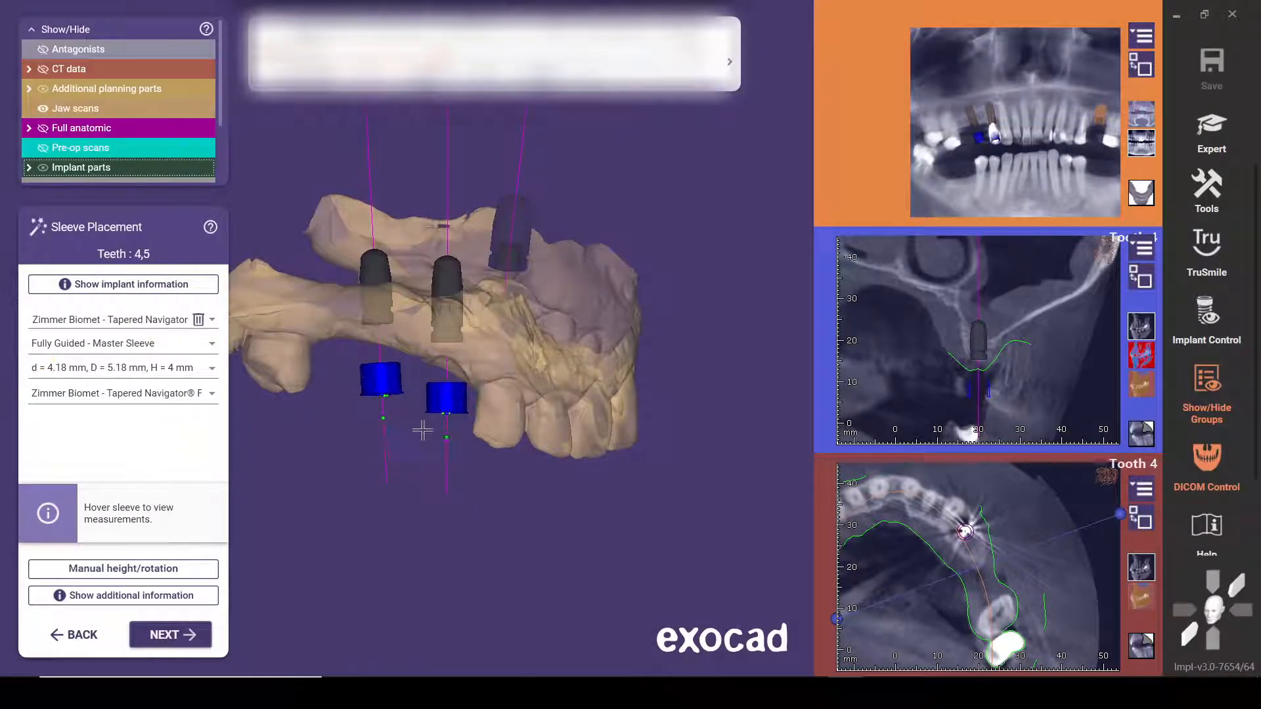
Step: Check the sleeve placement and height measurements for teeth 4 and 5 from both sides of the jaw, and accept these sleeves
{"action": "scroll", "coordinate": [327, 476], "scroll_direction": "up", "scroll_amount": 3}
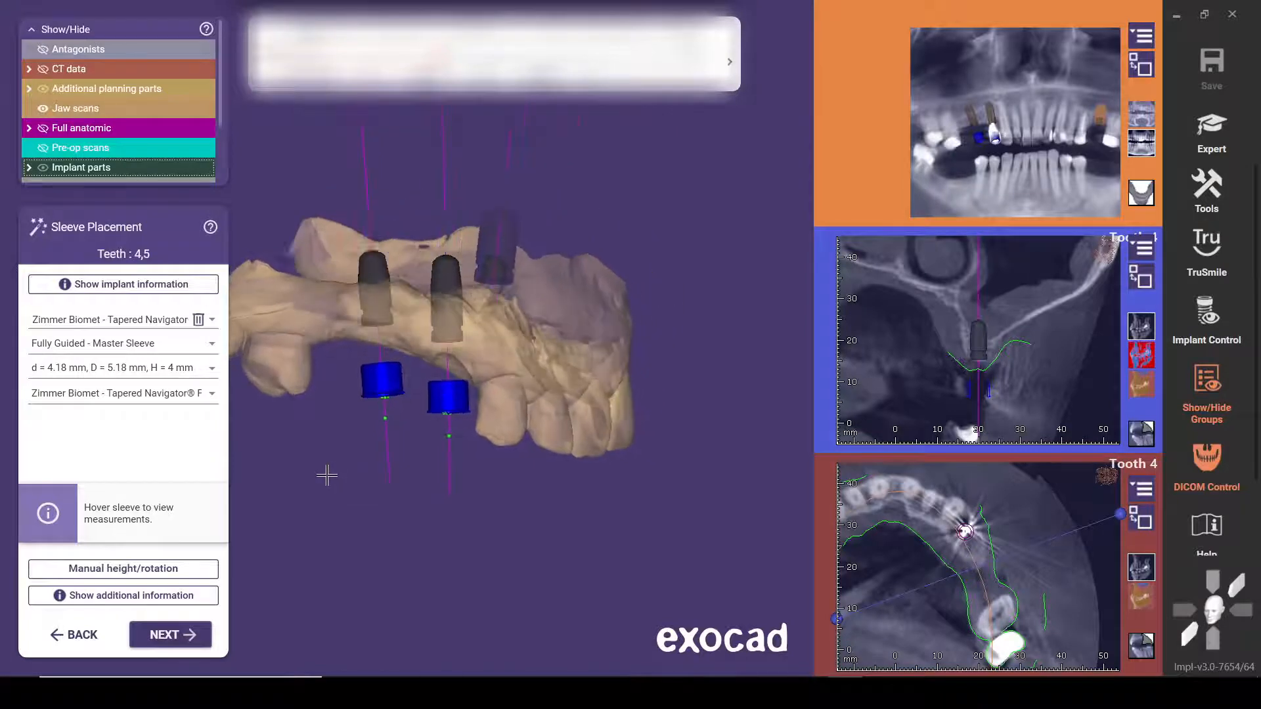
{"action": "scroll", "coordinate": [376, 415], "scroll_direction": "up", "scroll_amount": 1}
{"action": "mouse_move", "coordinate": [394, 362]}
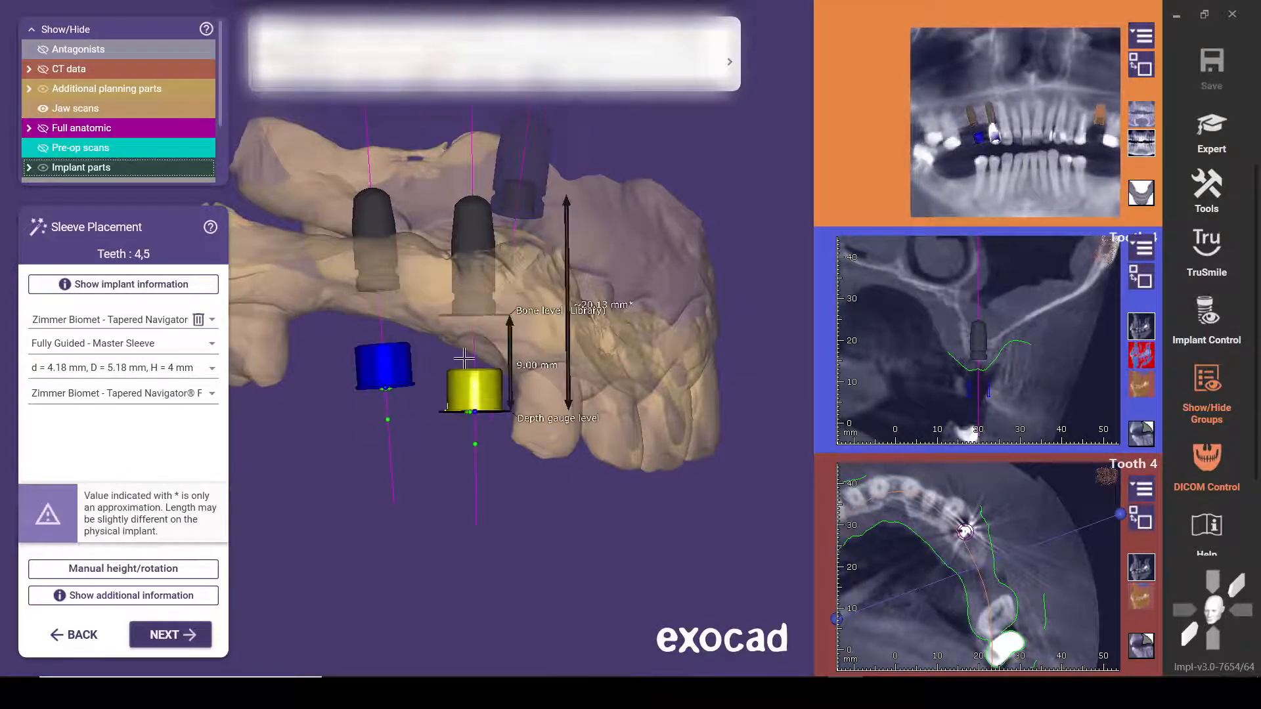
{"action": "right_click_drag", "start_coordinate": [642, 405], "coordinate": [388, 495]}
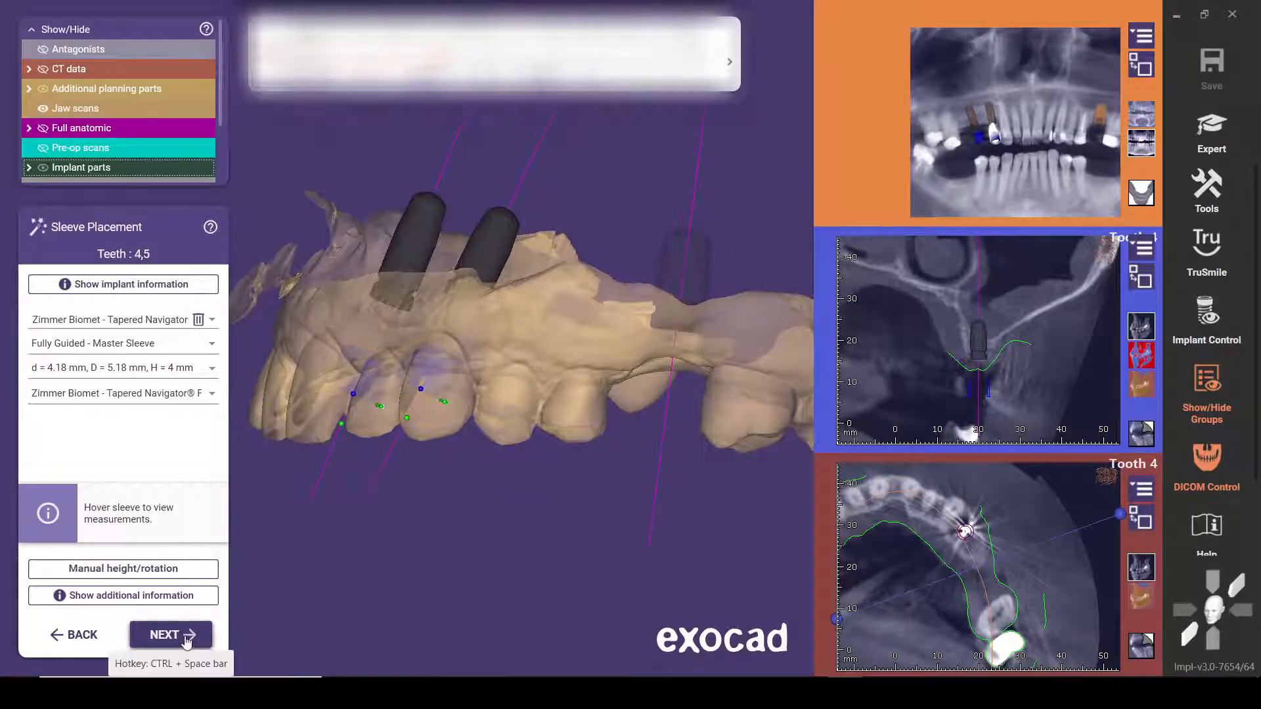
{"action": "right_click_drag", "start_coordinate": [296, 577], "coordinate": [494, 436]}
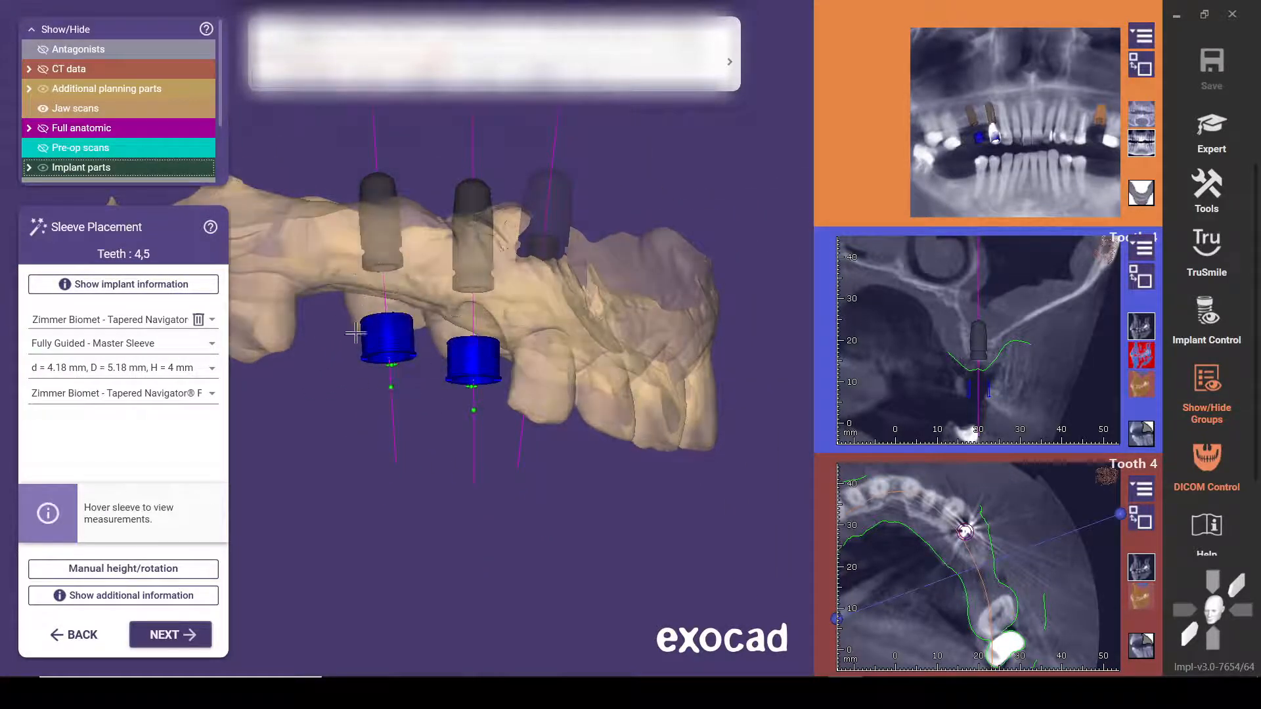
{"action": "left_click", "coordinate": [192, 631]}
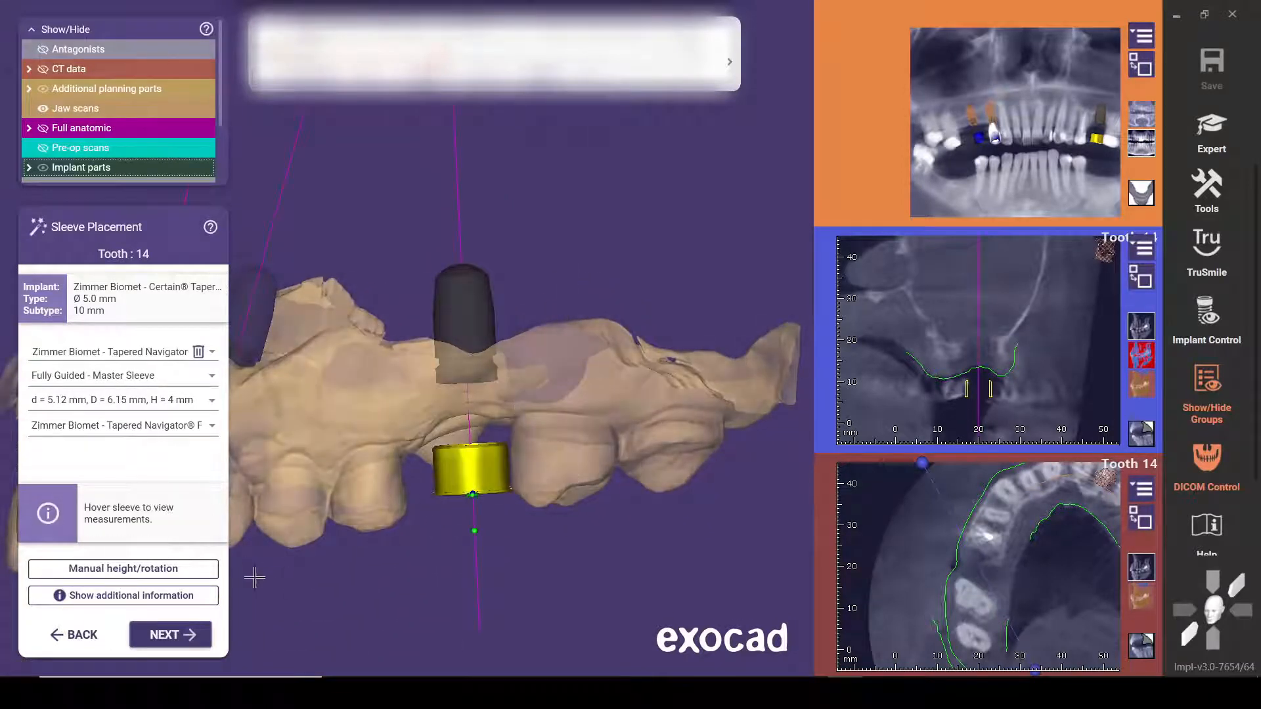
Step: Accept the tooth 14 sleeve and approve the implant planning by confirming the listed statements to generate the result files
{"action": "left_click", "coordinate": [188, 634]}
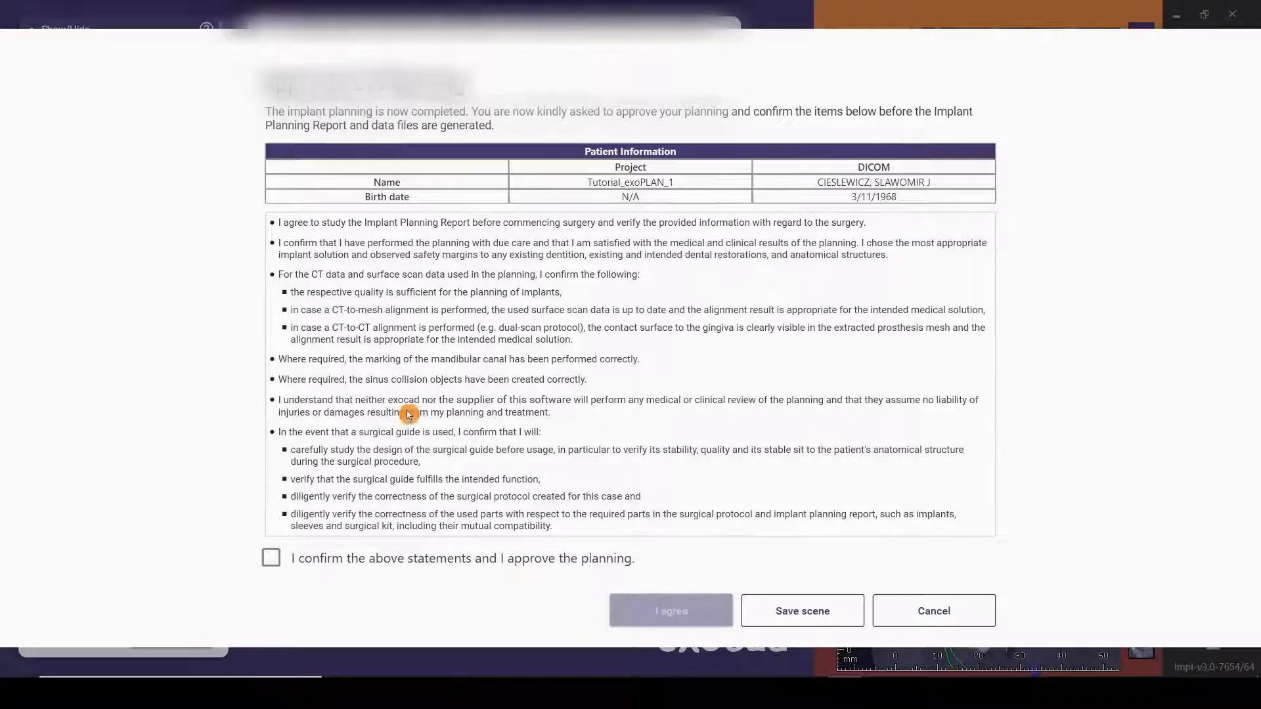
{"action": "left_click", "coordinate": [272, 558]}
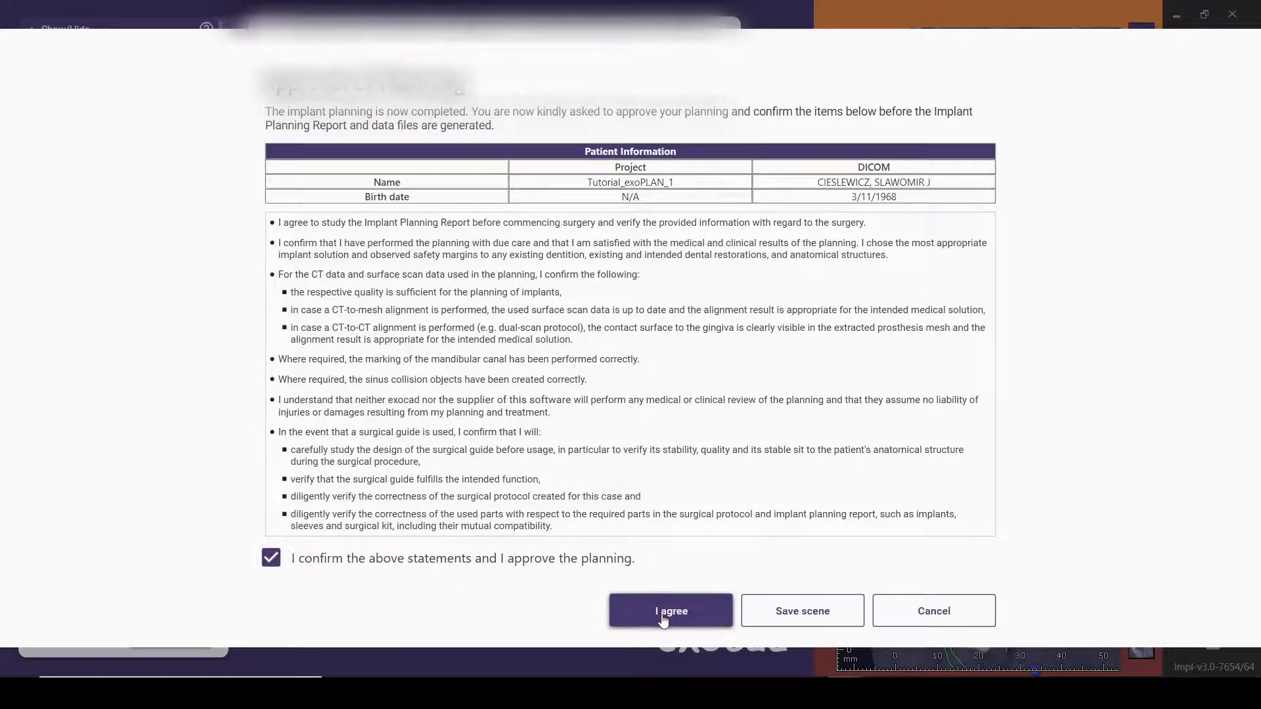
{"action": "left_click", "coordinate": [615, 603]}
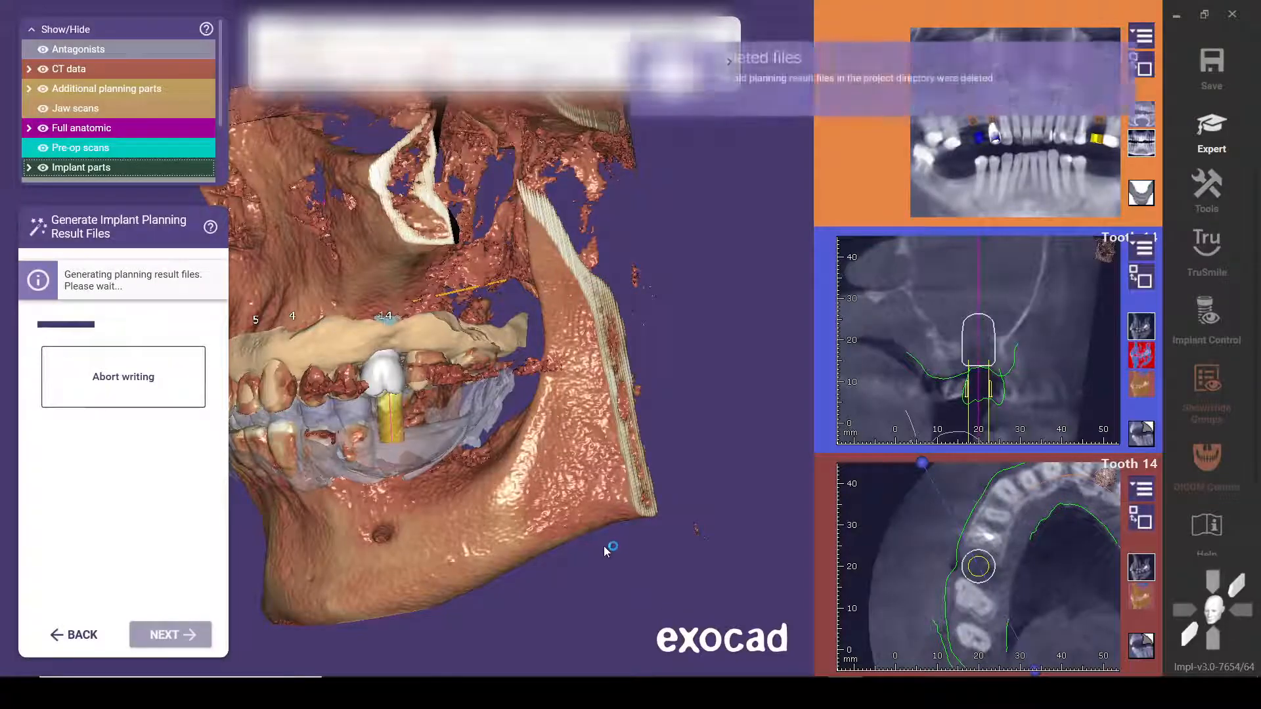
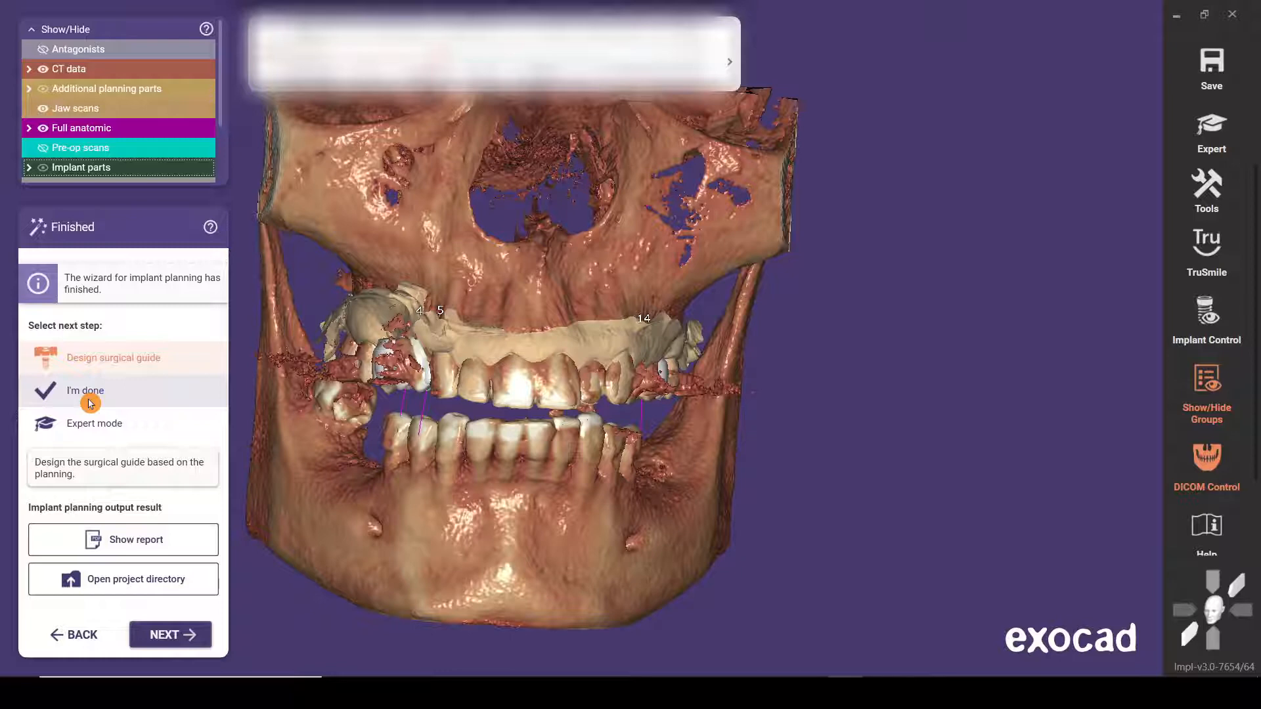
Step: Continue from the finished implant planning to designing the surgical guide
{"action": "left_click", "coordinate": [107, 394]}
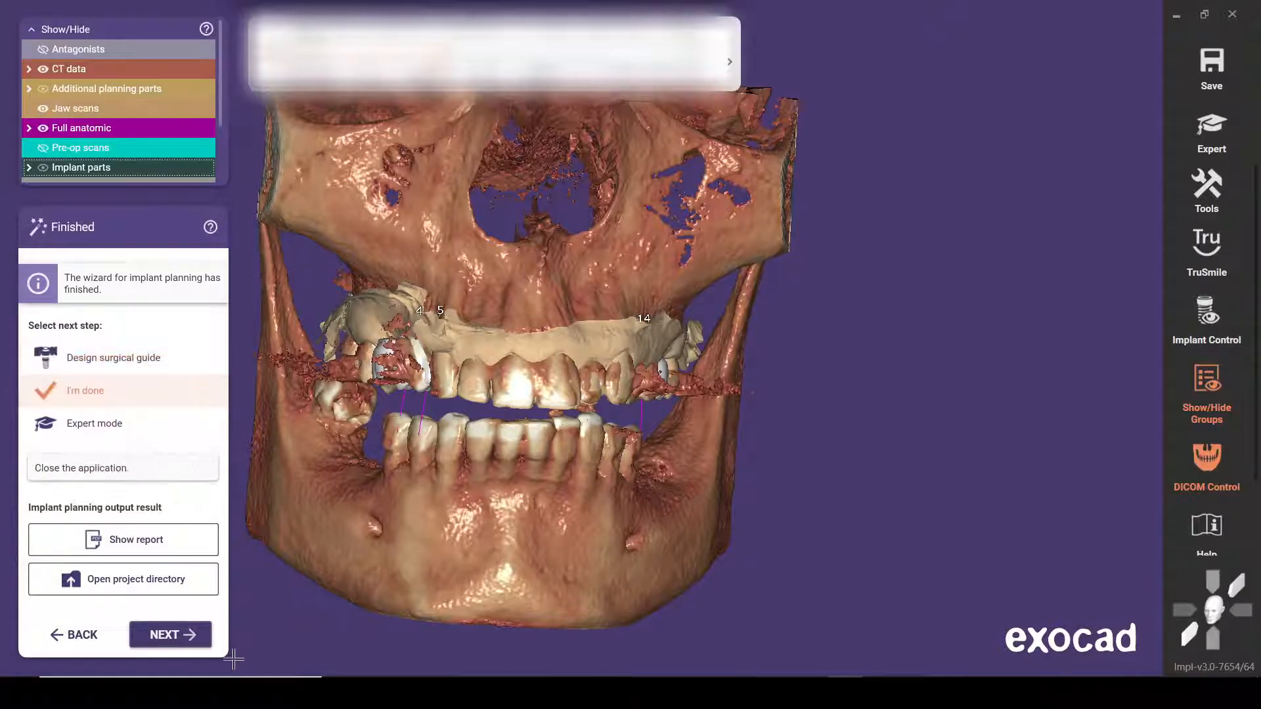
{"action": "left_click", "coordinate": [146, 361]}
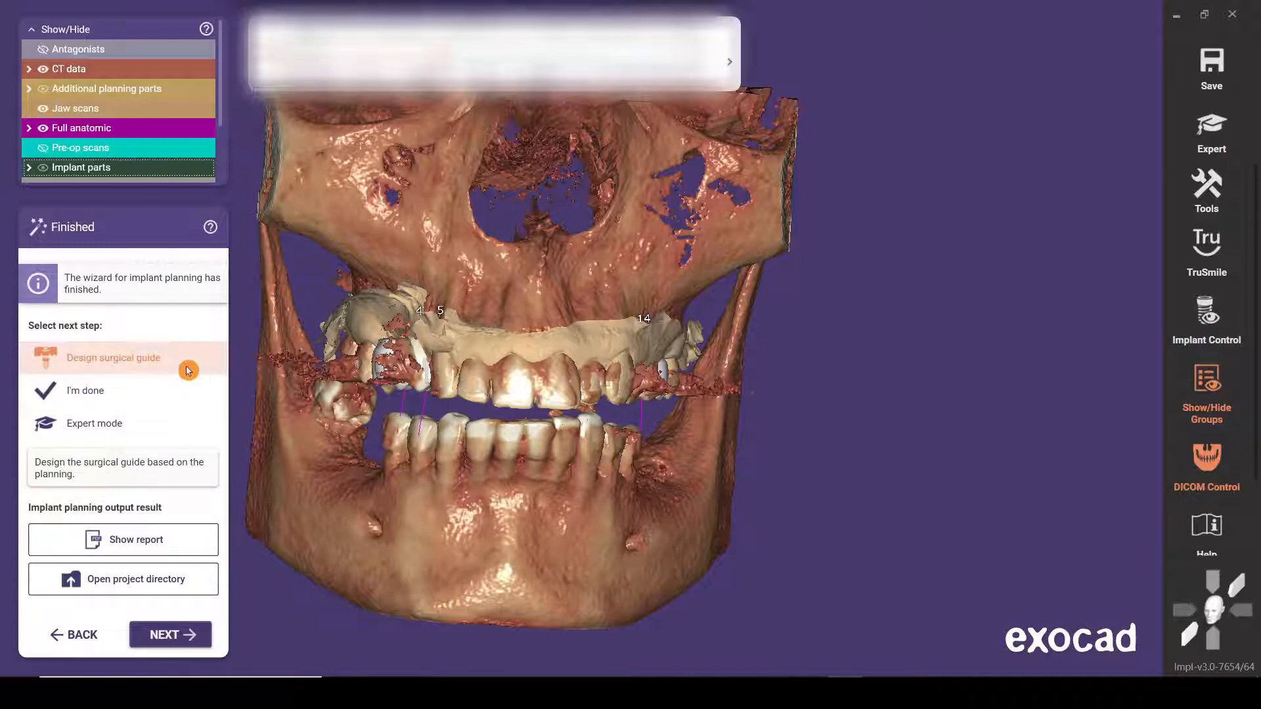
{"action": "left_click", "coordinate": [176, 638]}
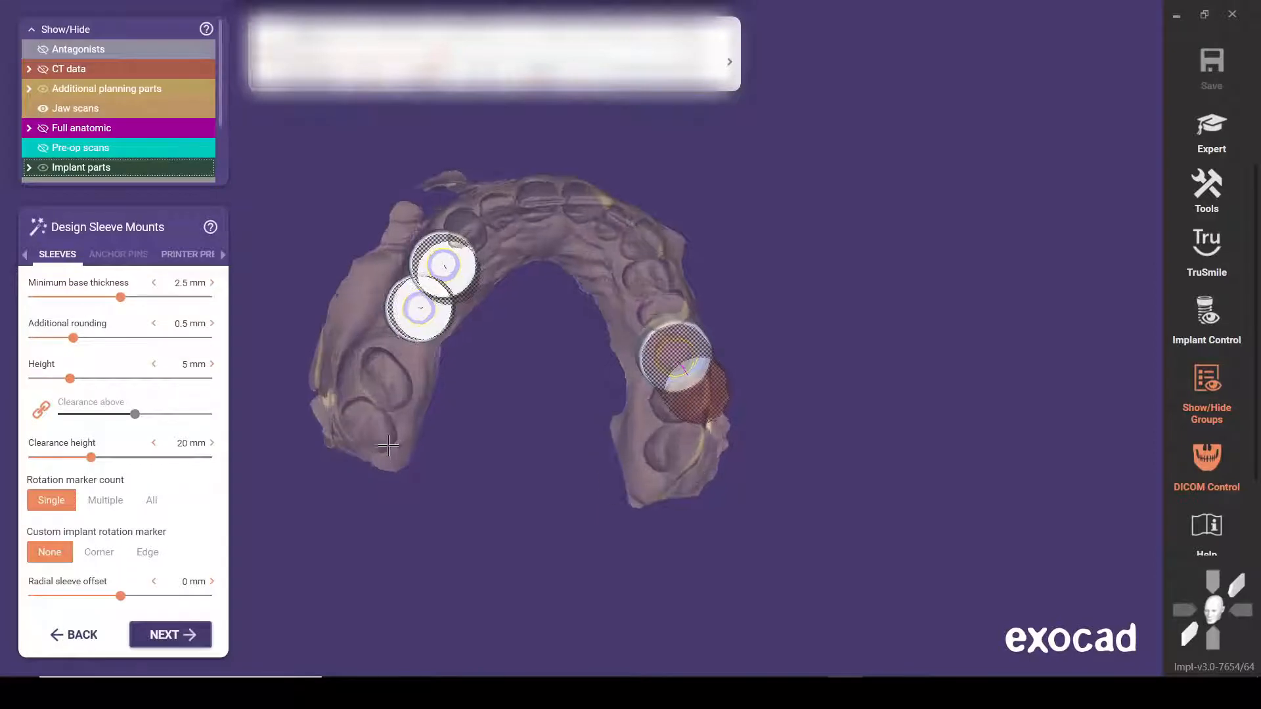
Step: Review the sleeve mounts on the upper jaw and choose the 3D Systems - NextDent 5100 printer preset for them
{"action": "scroll", "coordinate": [388, 446], "scroll_direction": "up", "scroll_amount": 3}
{"action": "middle_click_drag", "start_coordinate": [585, 315], "coordinate": [585, 434]}
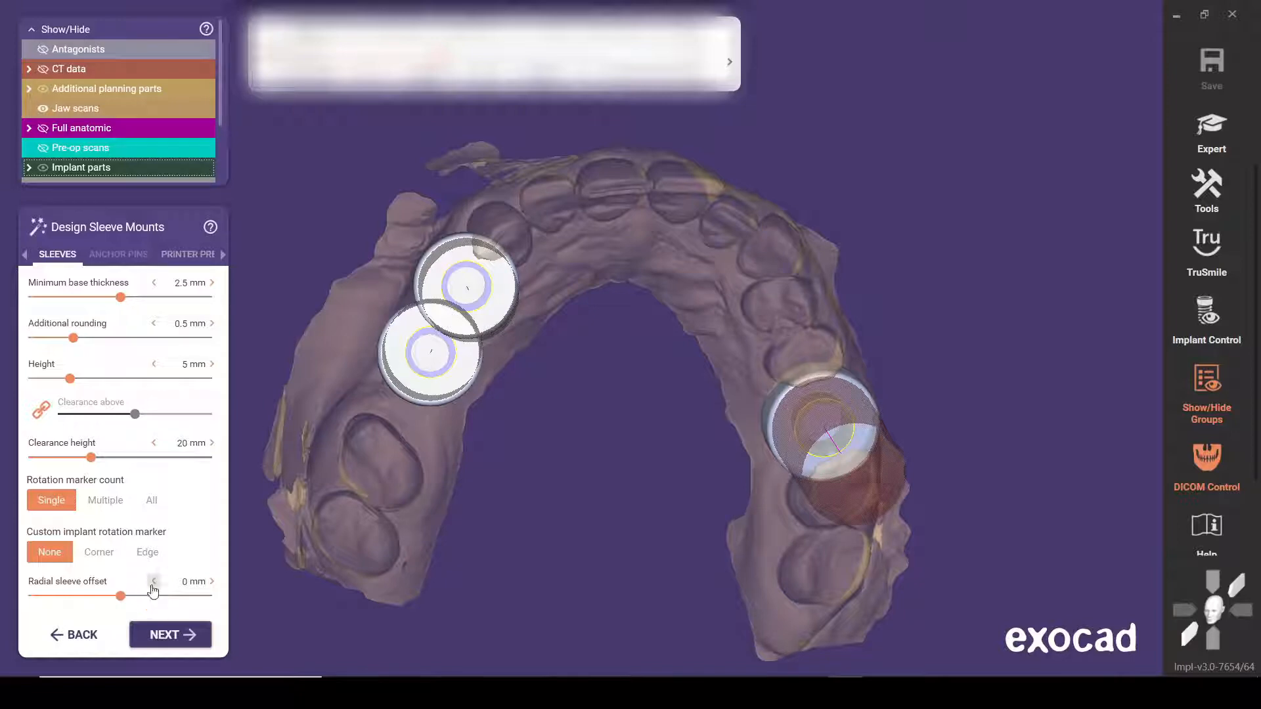
{"action": "mouse_move", "coordinate": [120, 596]}
{"action": "left_mouse_down"}
{"action": "mouse_move", "coordinate": [10, 595]}
{"action": "mouse_move", "coordinate": [200, 599]}
{"action": "mouse_move", "coordinate": [228, 614]}
{"action": "mouse_move", "coordinate": [34, 602]}
{"action": "mouse_move", "coordinate": [119, 603]}
{"action": "left_mouse_up"}
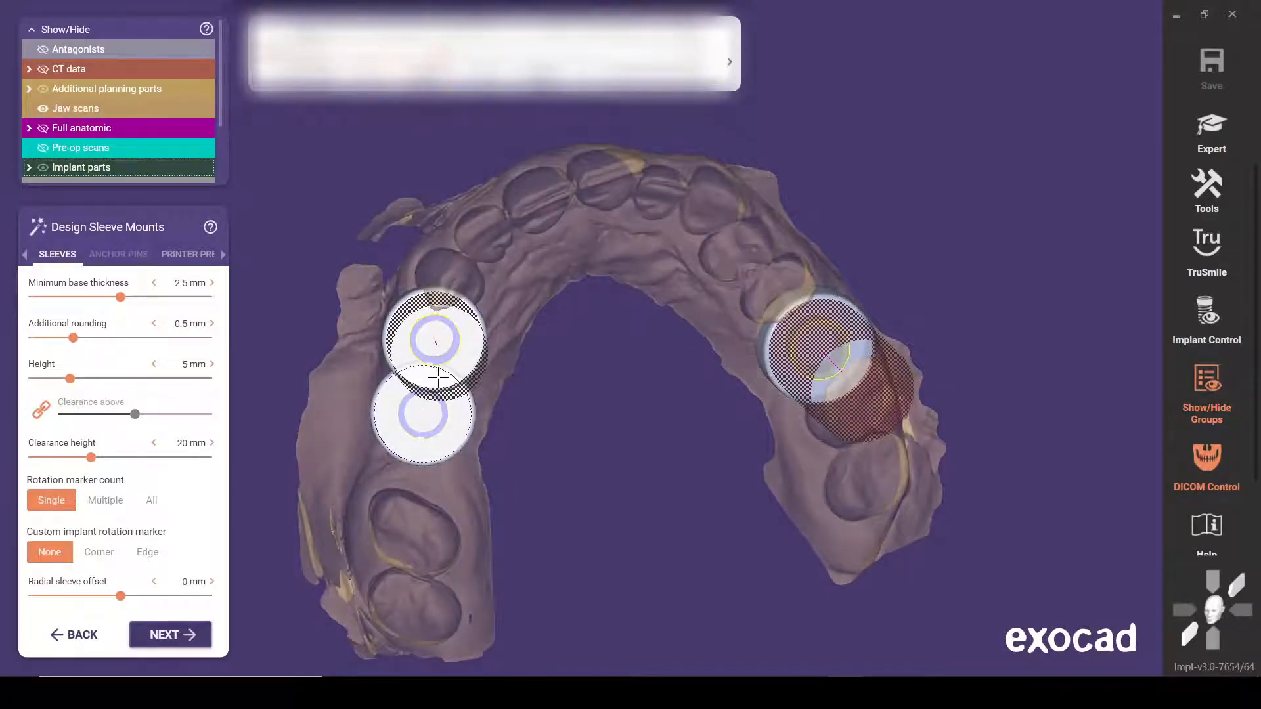
{"action": "right_click_drag", "start_coordinate": [421, 525], "coordinate": [433, 525]}
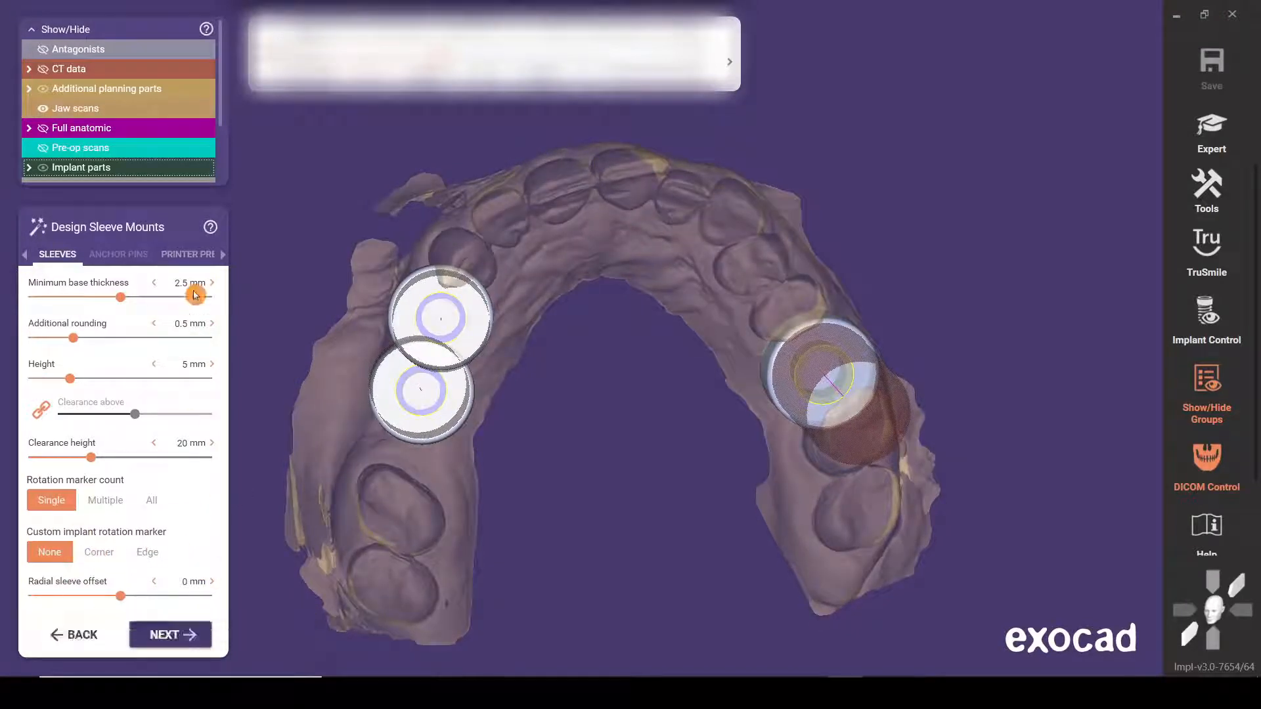
{"action": "left_click", "coordinate": [187, 256]}
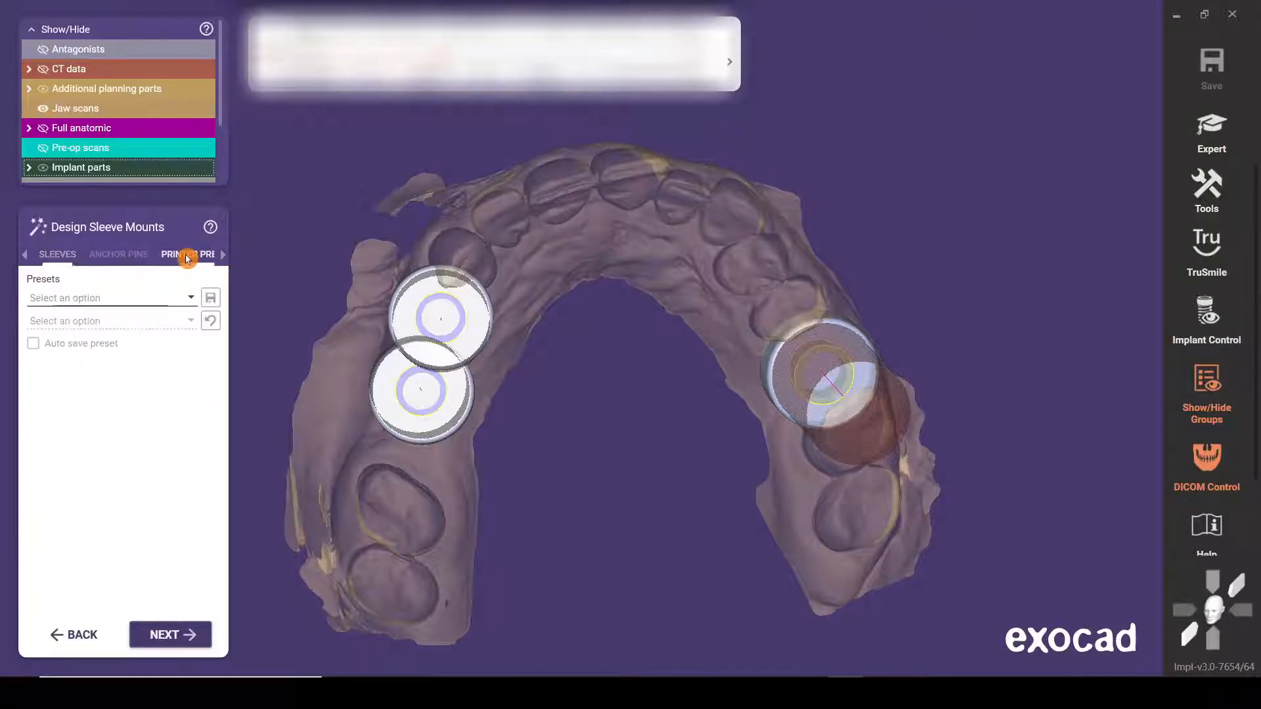
{"action": "left_click", "coordinate": [109, 308]}
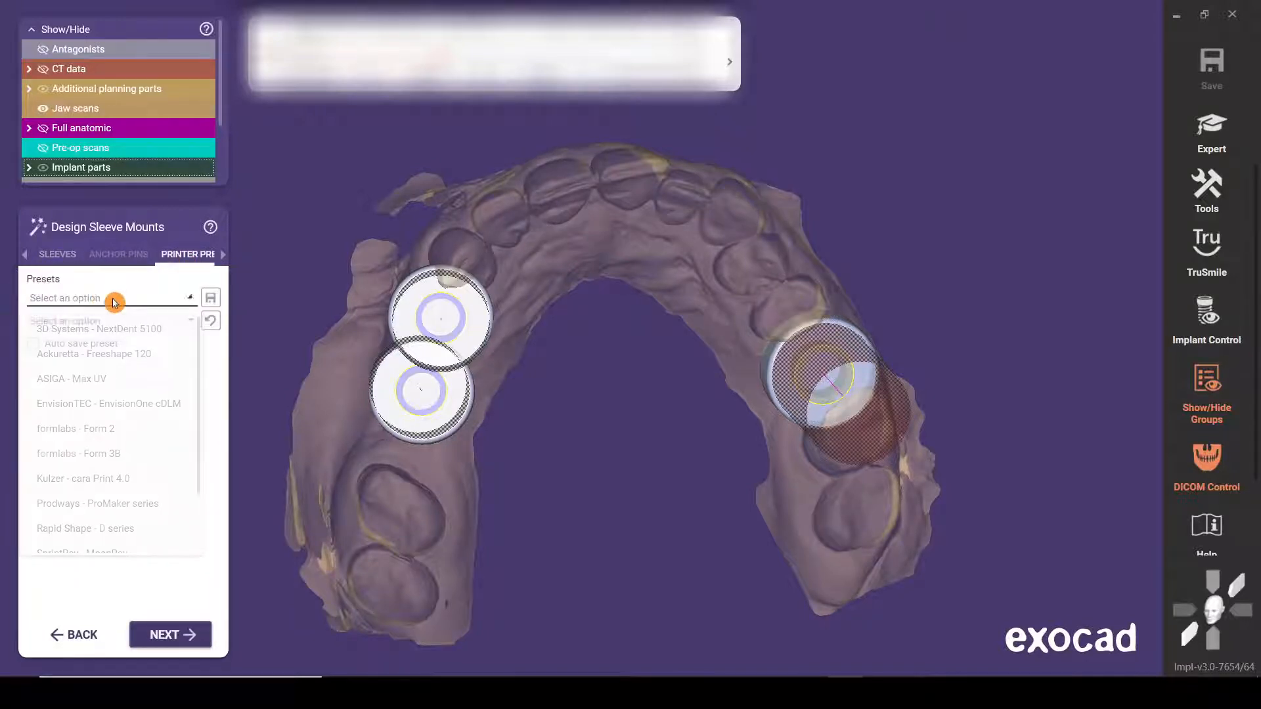
{"action": "left_click", "coordinate": [145, 328]}
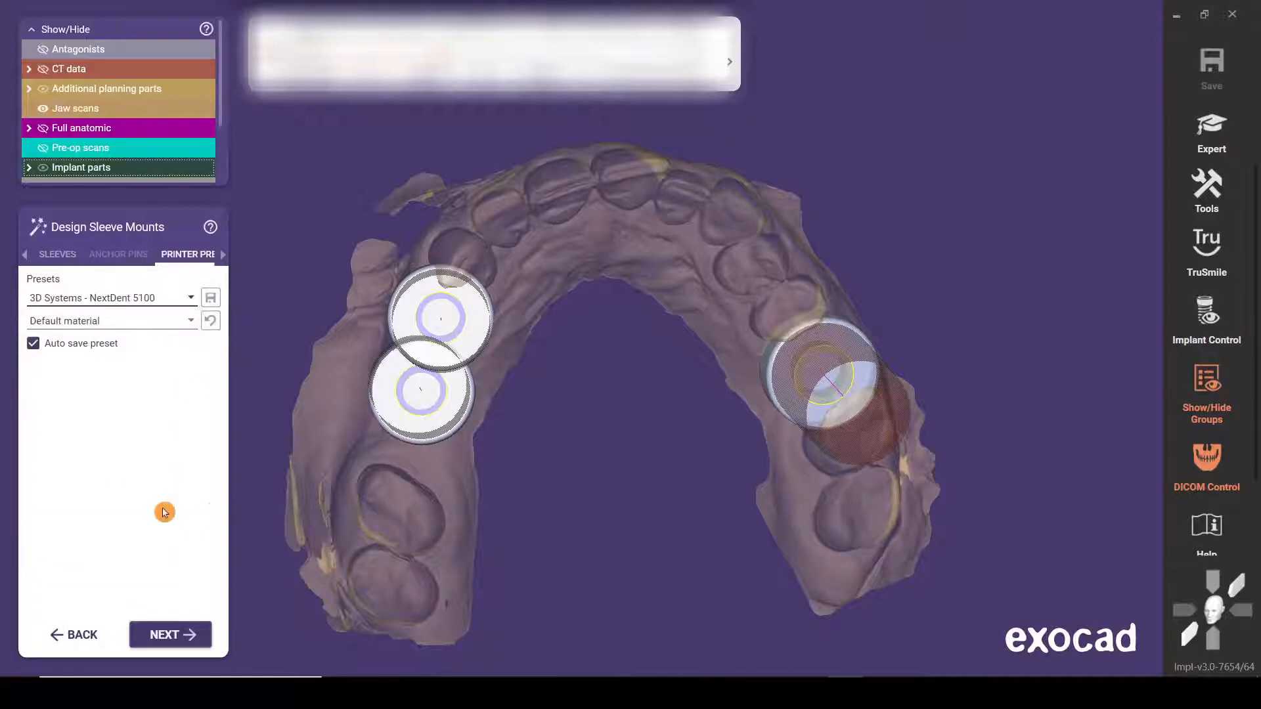
Step: Compare the sleeve mount parameters with the printer preset, including the radial sleeve offset, and accept the sleeve mounts
{"action": "left_click", "coordinate": [48, 258]}
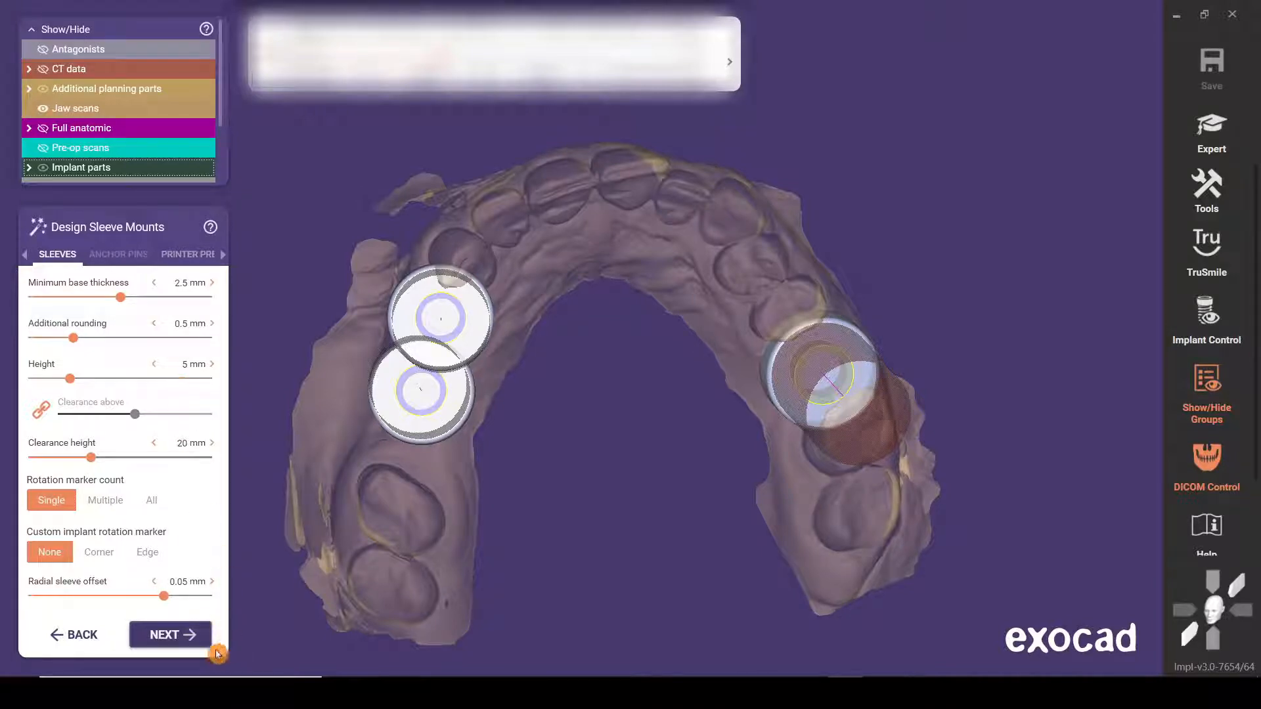
{"action": "left_click", "coordinate": [199, 256]}
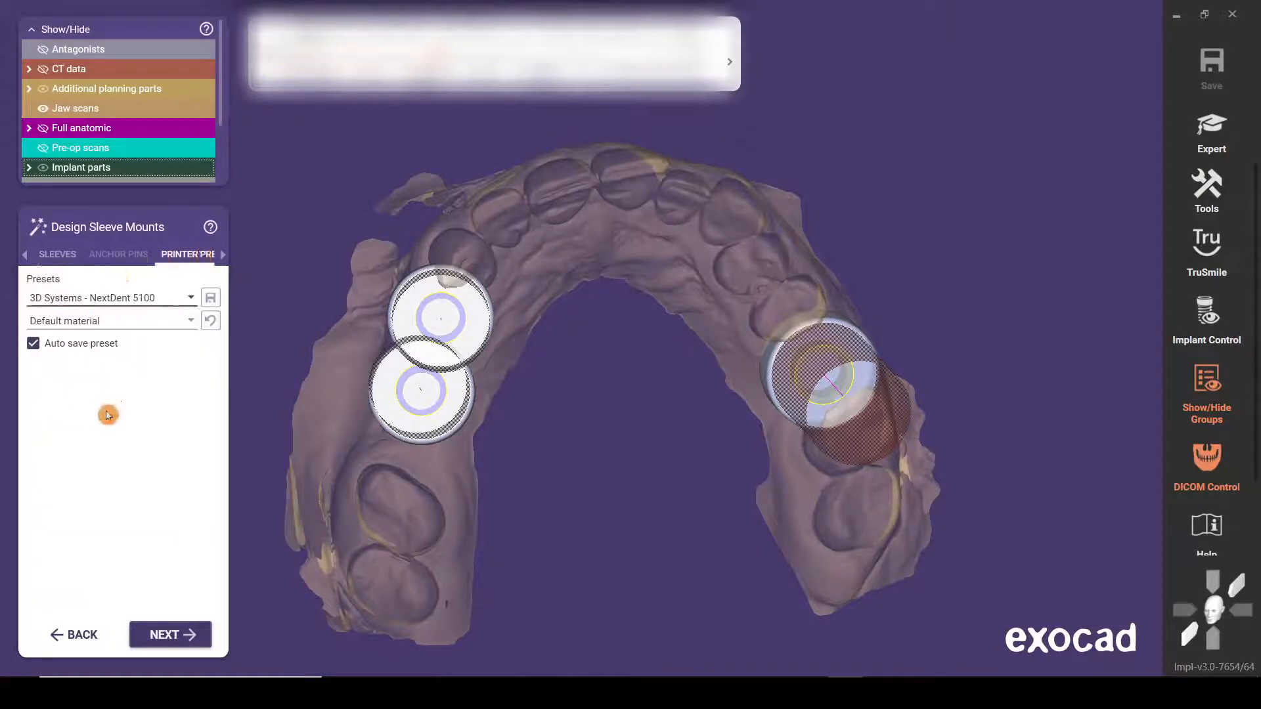
{"action": "left_click", "coordinate": [58, 254]}
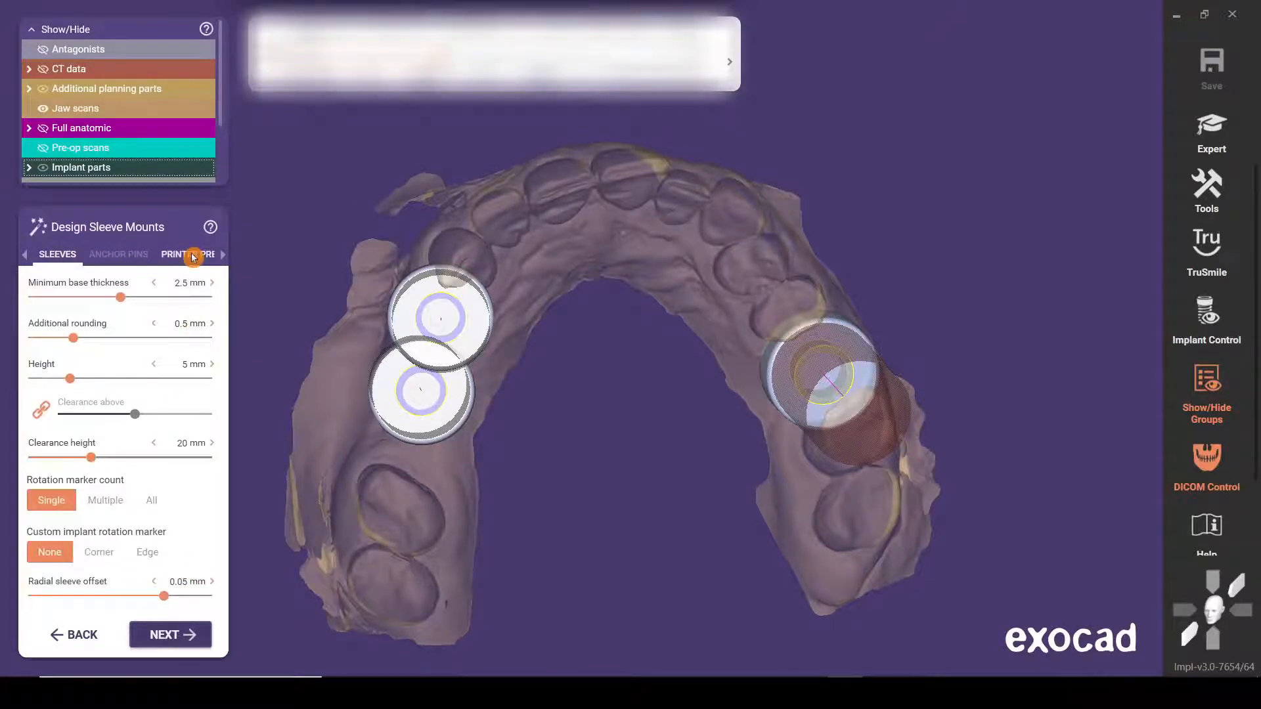
{"action": "left_click", "coordinate": [193, 256]}
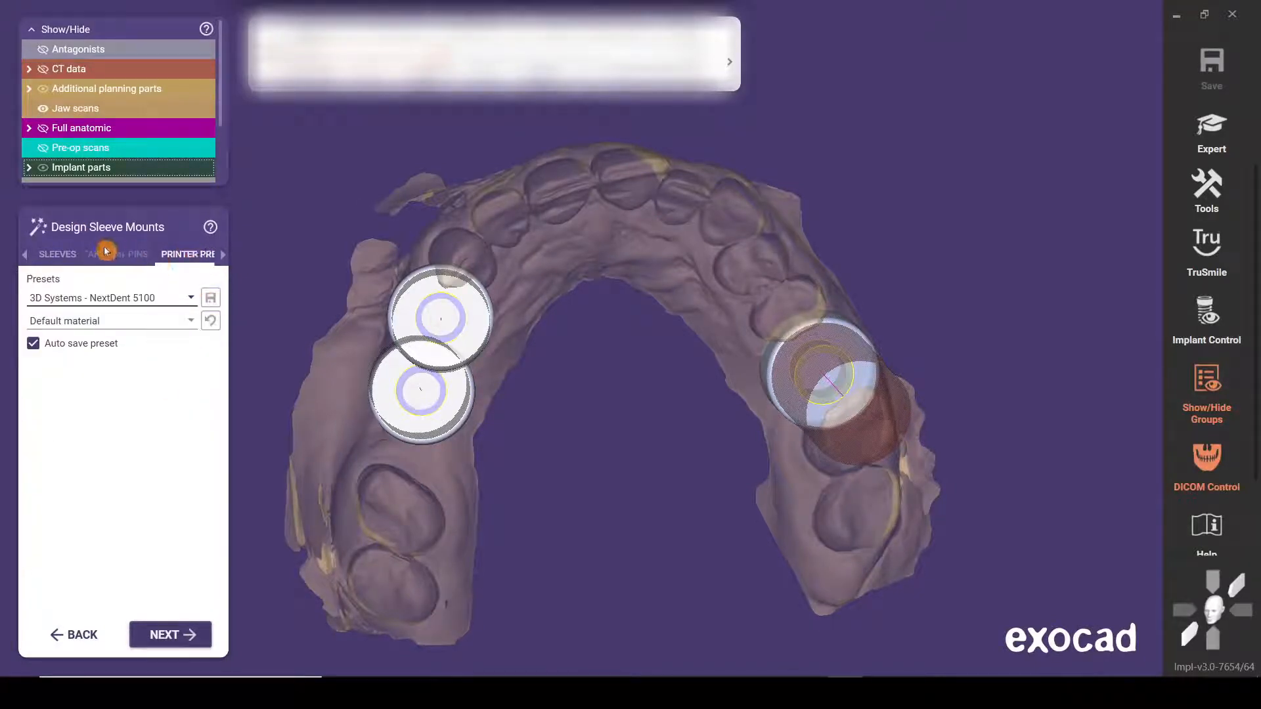
{"action": "left_click", "coordinate": [58, 255]}
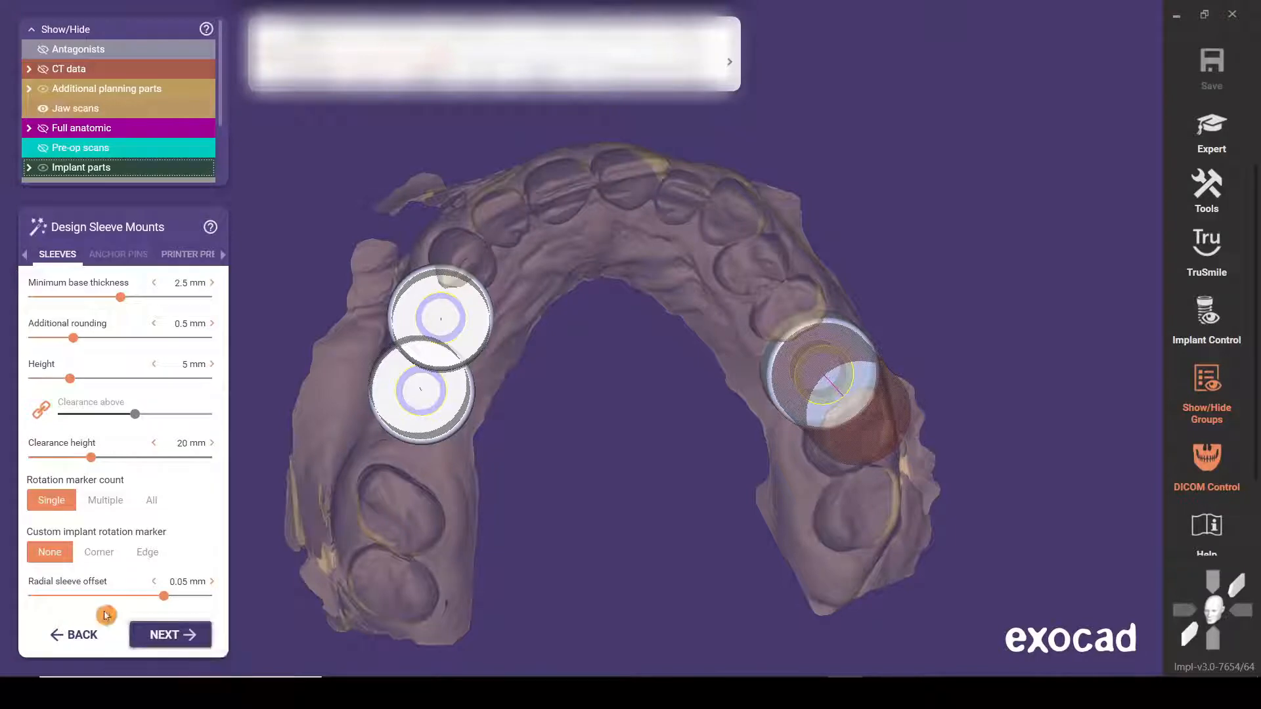
{"action": "left_click", "coordinate": [170, 635]}
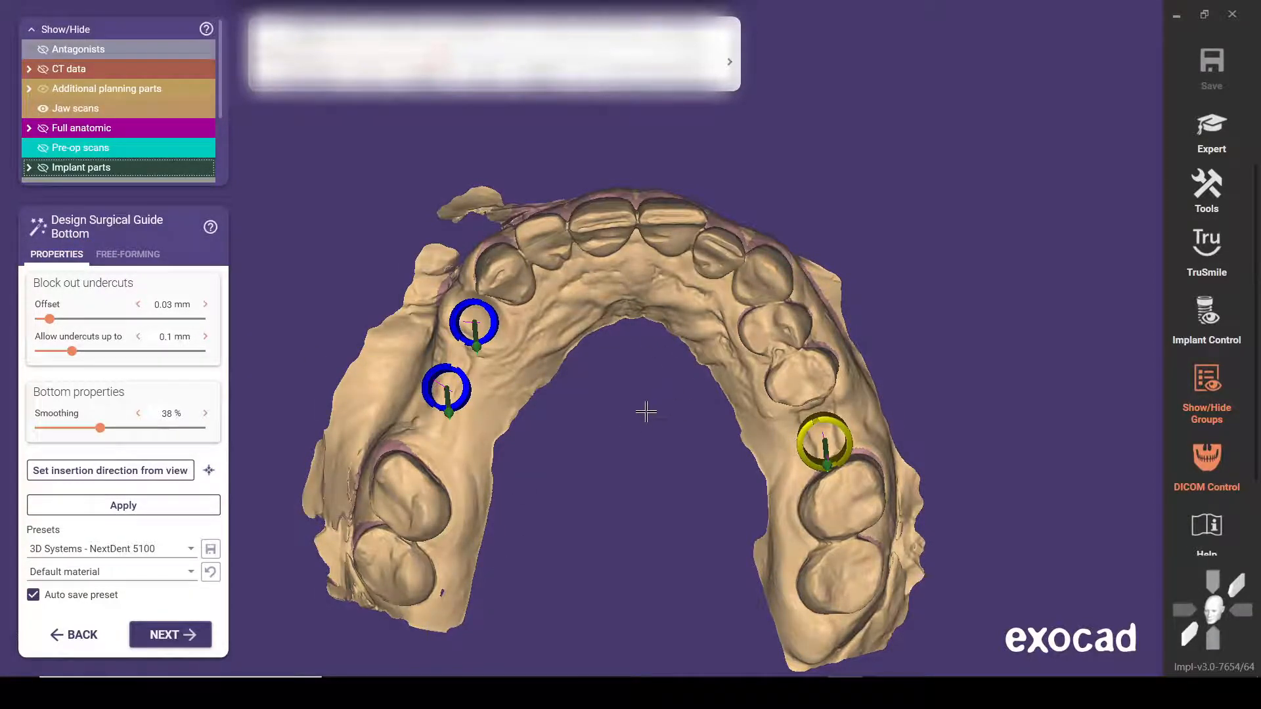
Step: Turn the upper jaw to an occlusal view with minimal visible undercuts and set the guide's insertion direction from that view
{"action": "right_click_drag", "start_coordinate": [645, 411], "coordinate": [648, 416]}
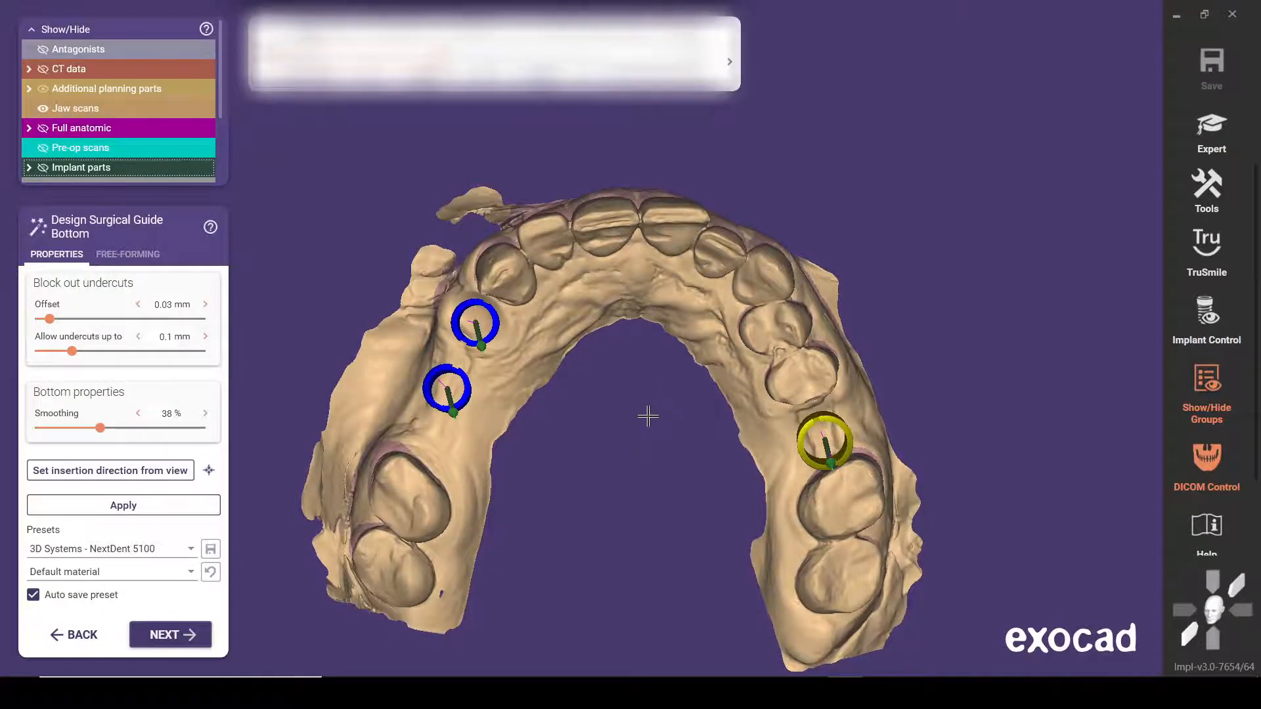
{"action": "right_click_drag", "start_coordinate": [647, 417], "coordinate": [646, 413]}
{"action": "right_click_drag", "start_coordinate": [1142, 430], "coordinate": [1140, 420]}
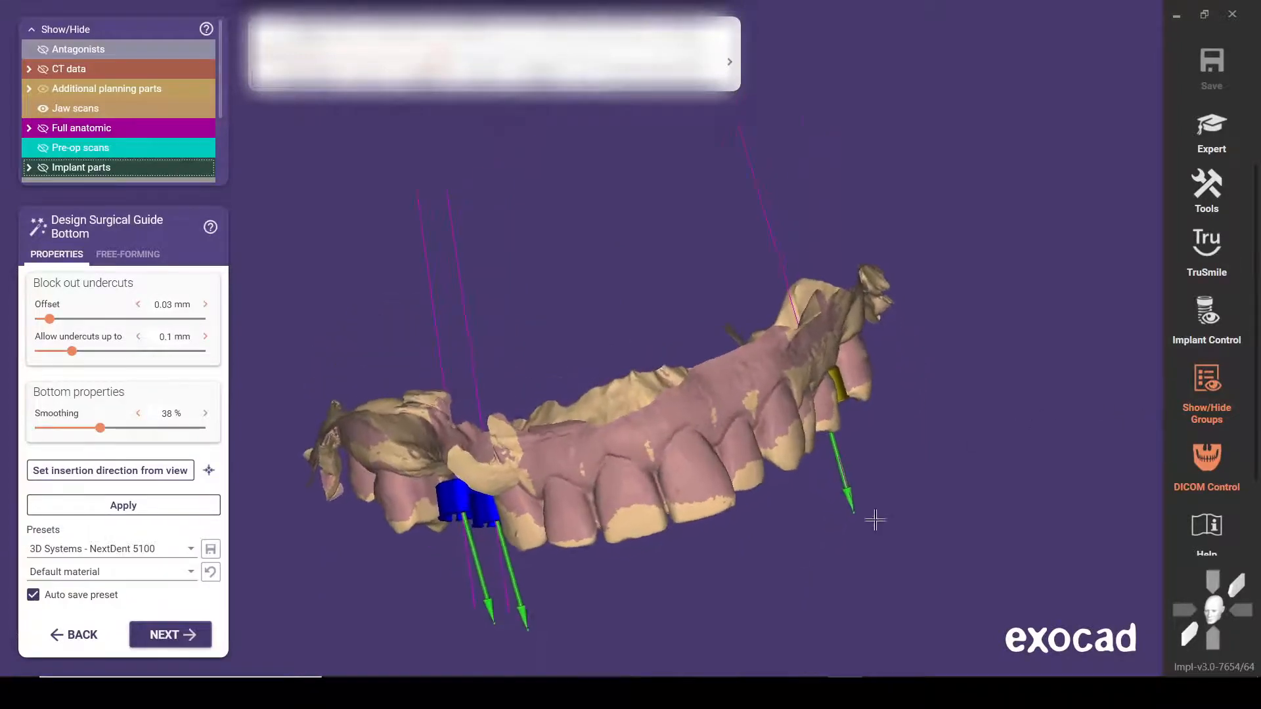
{"action": "right_click_drag", "start_coordinate": [637, 597], "coordinate": [638, 592]}
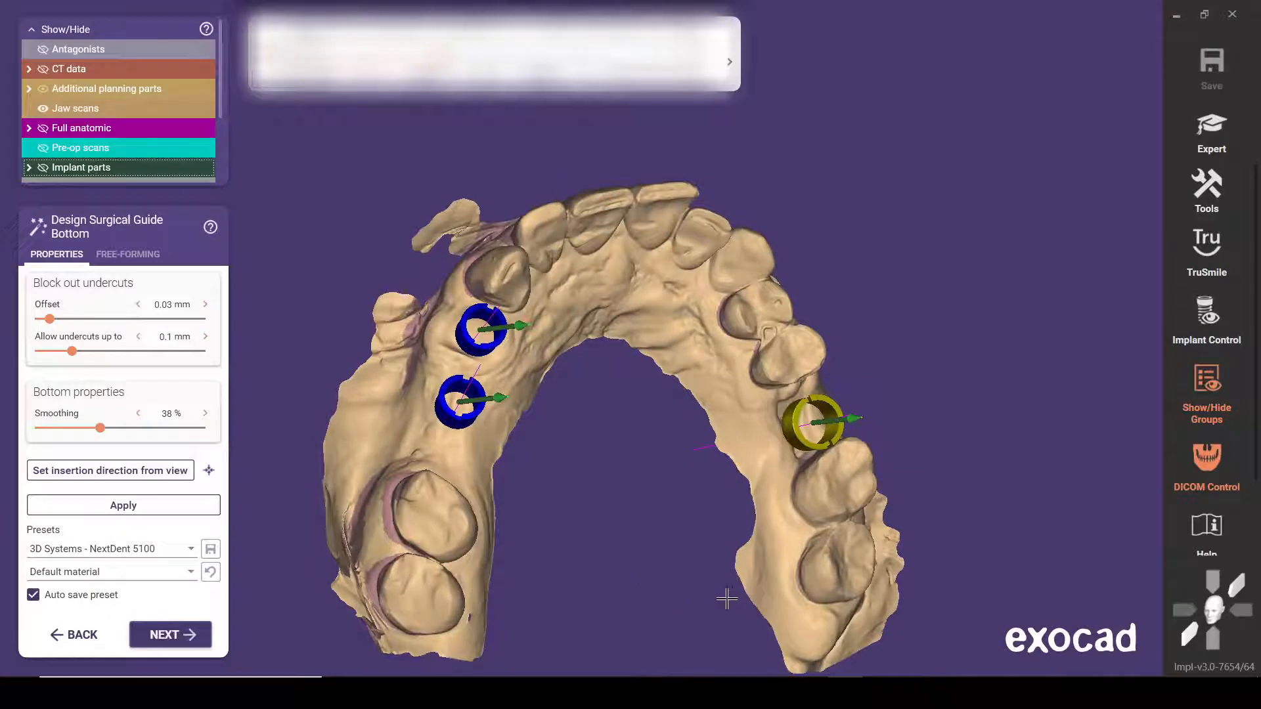
{"action": "right_click_drag", "start_coordinate": [727, 599], "coordinate": [678, 504]}
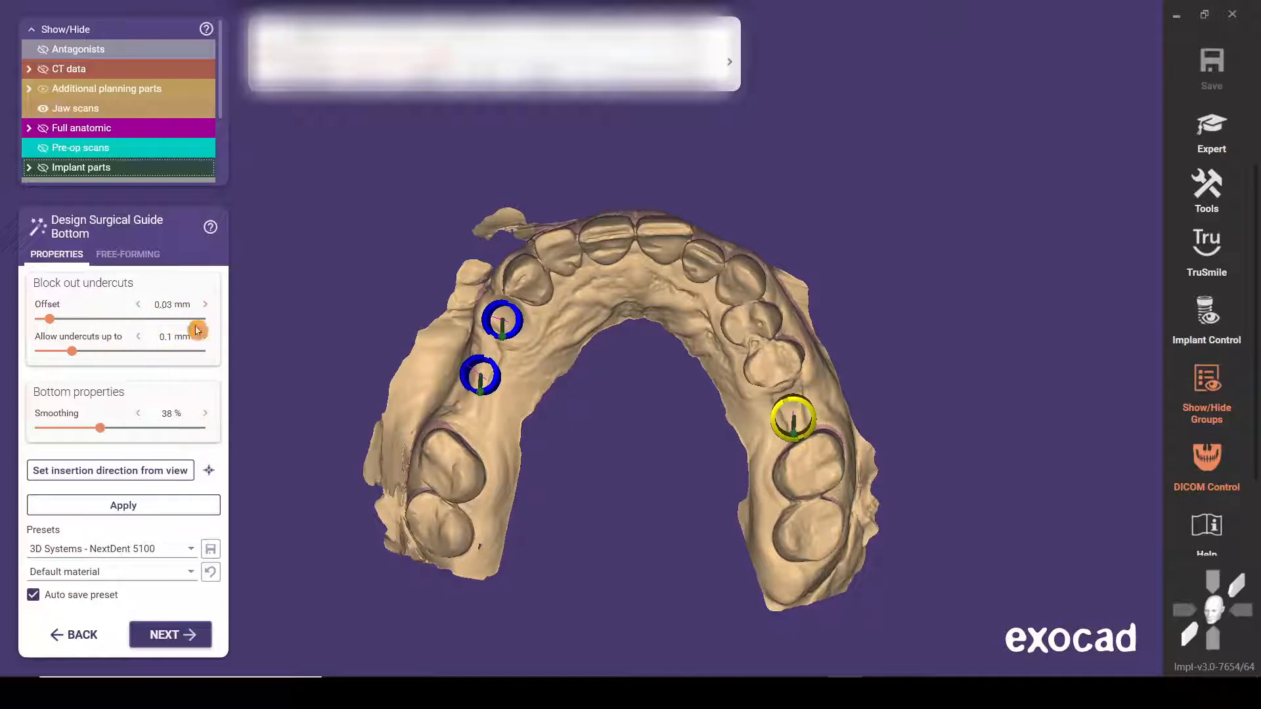
{"action": "left_click", "coordinate": [126, 473]}
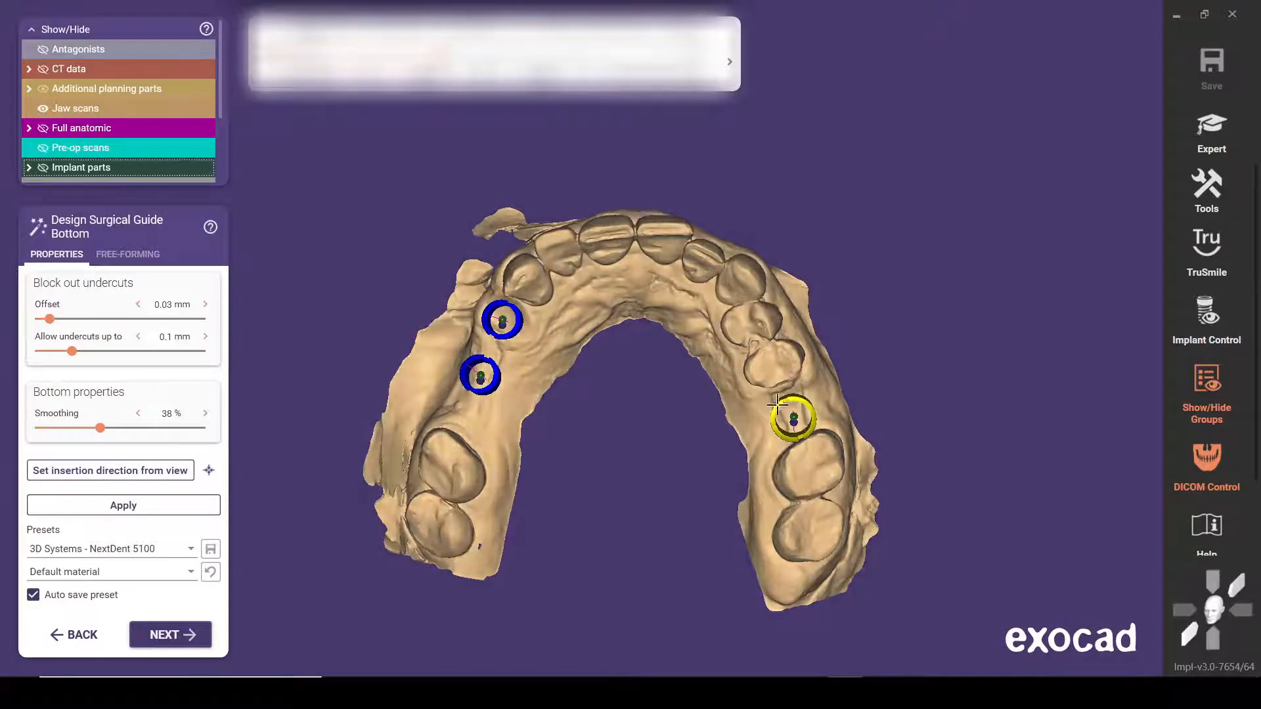
Step: Proceed to the surgical guide top design, and return to the guide bottom to inspect its blocked-out undercuts
{"action": "left_click", "coordinate": [176, 629]}
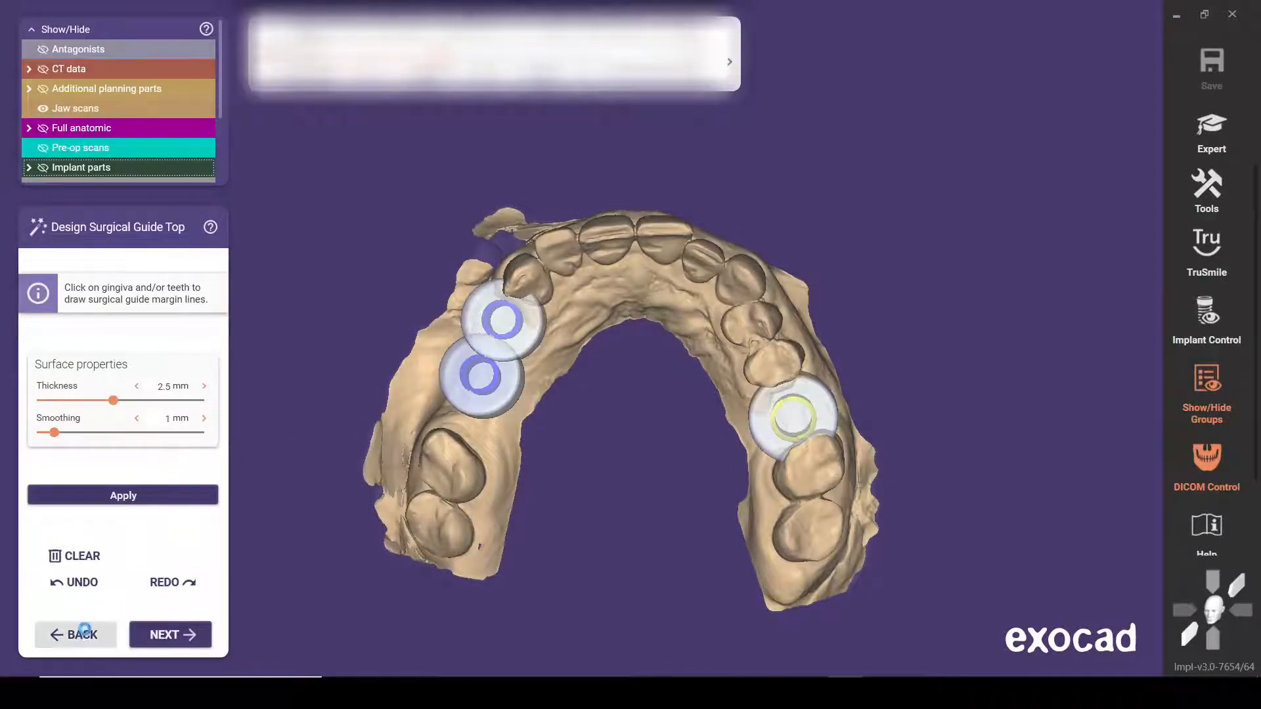
{"action": "left_click", "coordinate": [85, 635]}
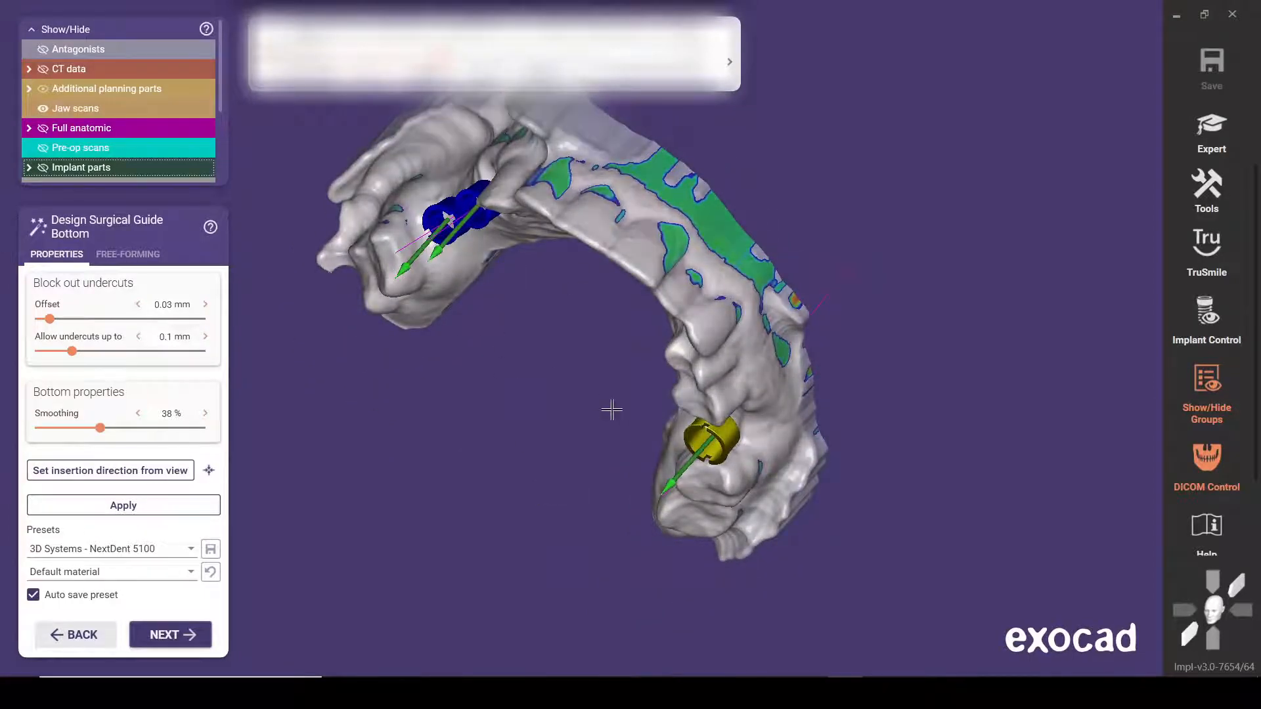
Step: Add material with Add/remove free-forming over the small undercuts between the canine and the adjacent blue sleeve on the guide bottom
{"action": "right_click_drag", "start_coordinate": [567, 355], "coordinate": [541, 440]}
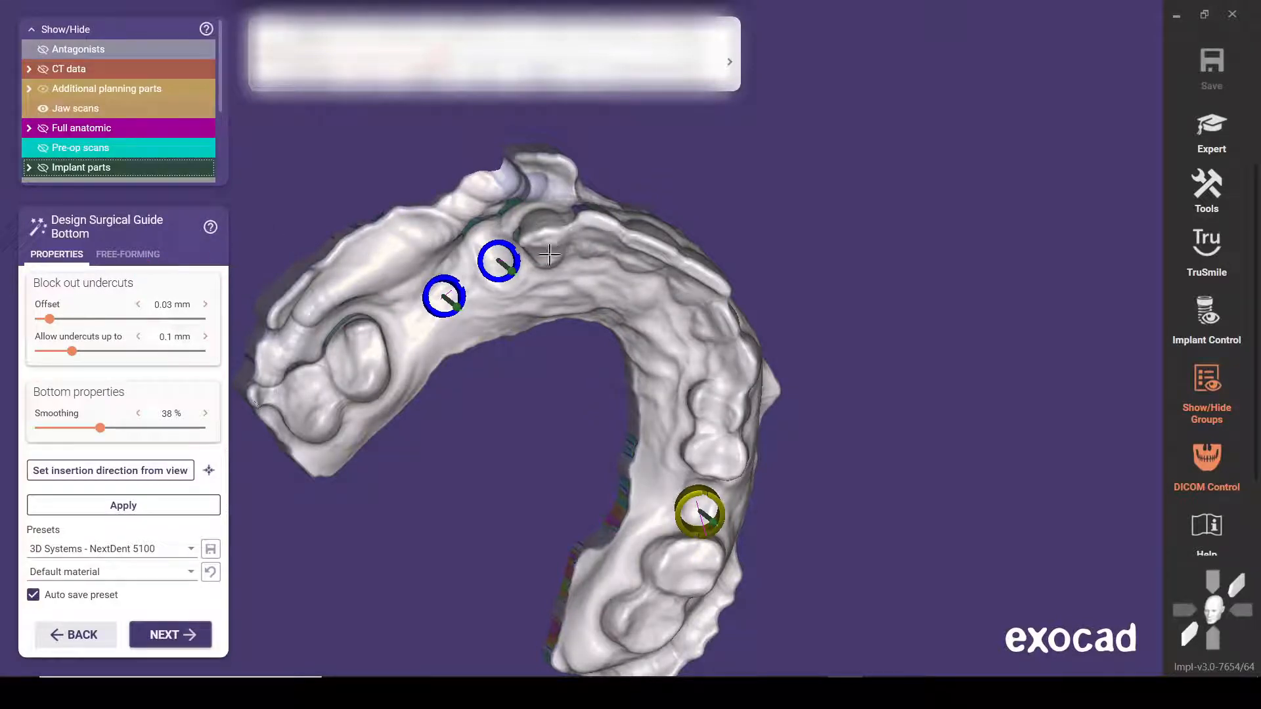
{"action": "right_click_drag", "start_coordinate": [549, 255], "coordinate": [558, 254]}
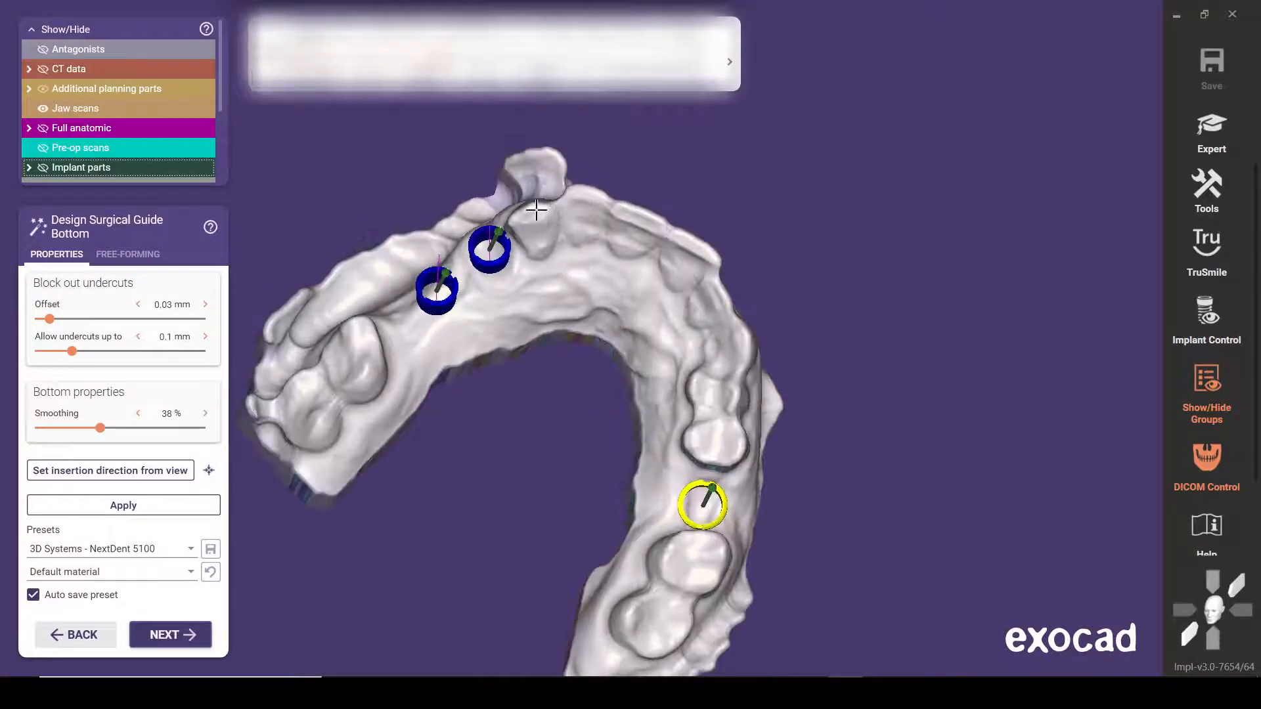
{"action": "right_click_drag", "start_coordinate": [537, 209], "coordinate": [537, 219]}
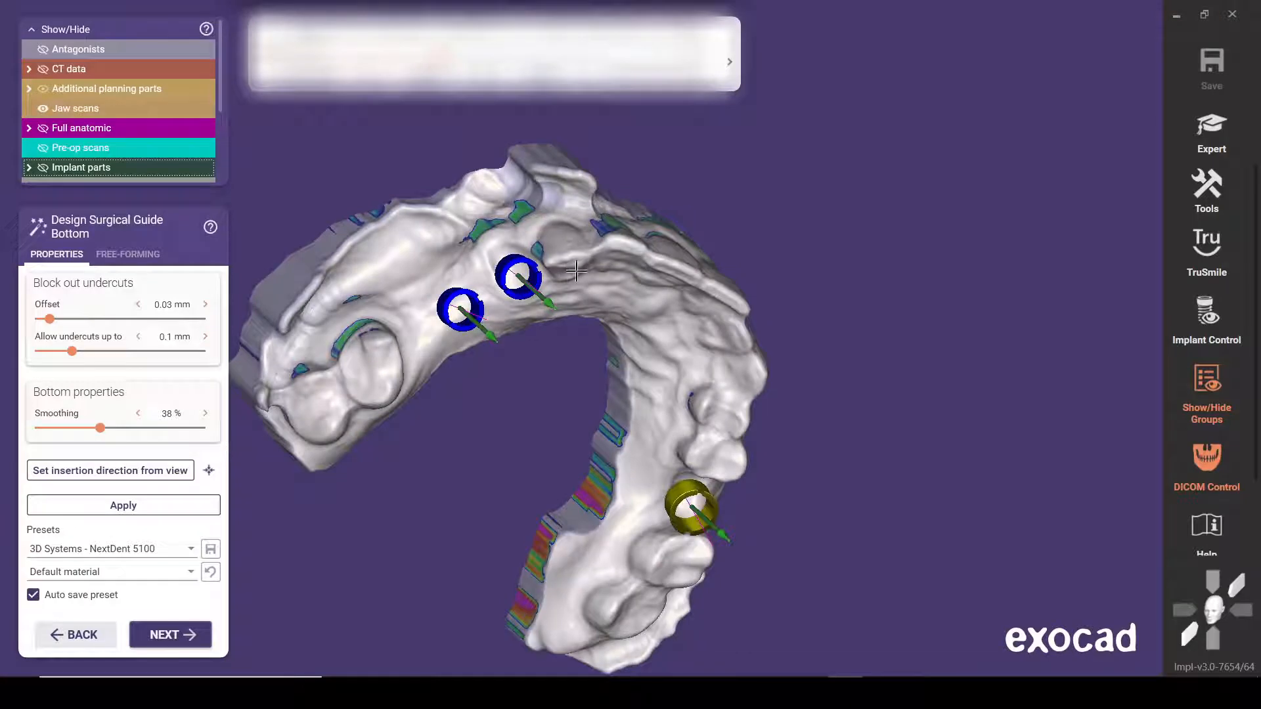
{"action": "right_click_drag", "start_coordinate": [571, 264], "coordinate": [517, 238]}
{"action": "scroll", "coordinate": [535, 239], "scroll_direction": "up", "scroll_amount": 5}
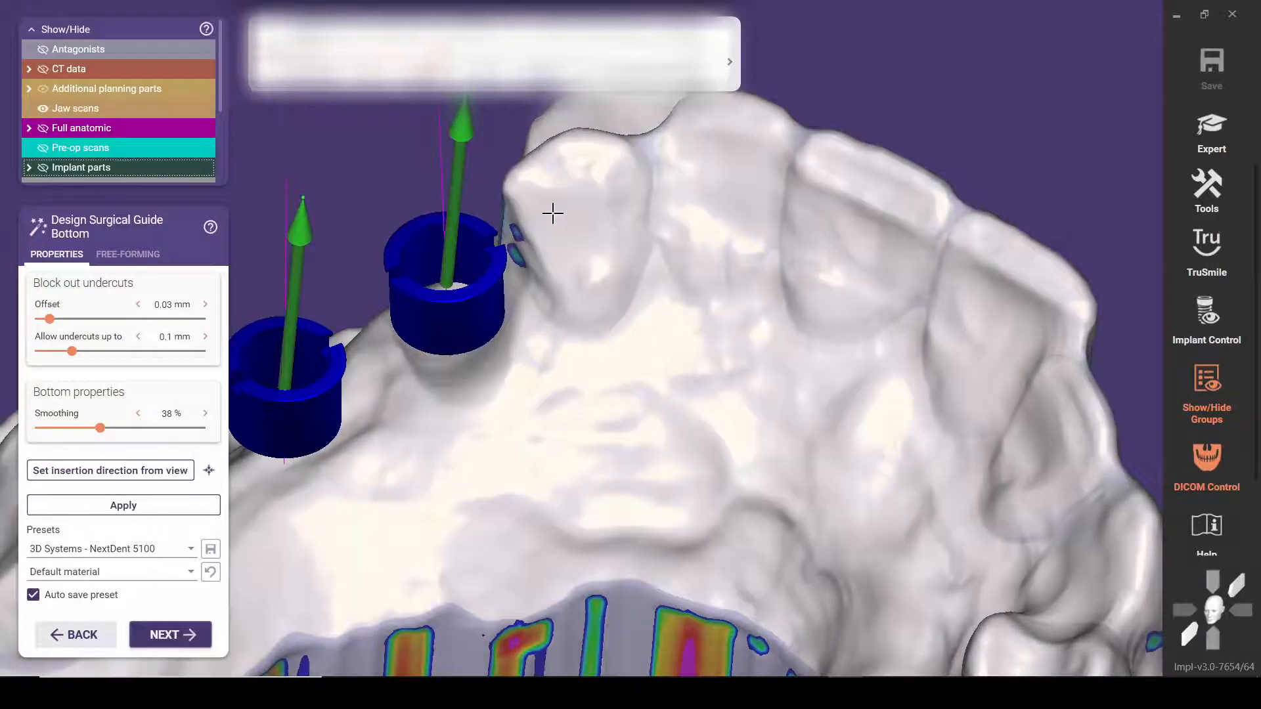
{"action": "right_click_drag", "start_coordinate": [553, 213], "coordinate": [428, 208]}
{"action": "left_click", "coordinate": [140, 260]}
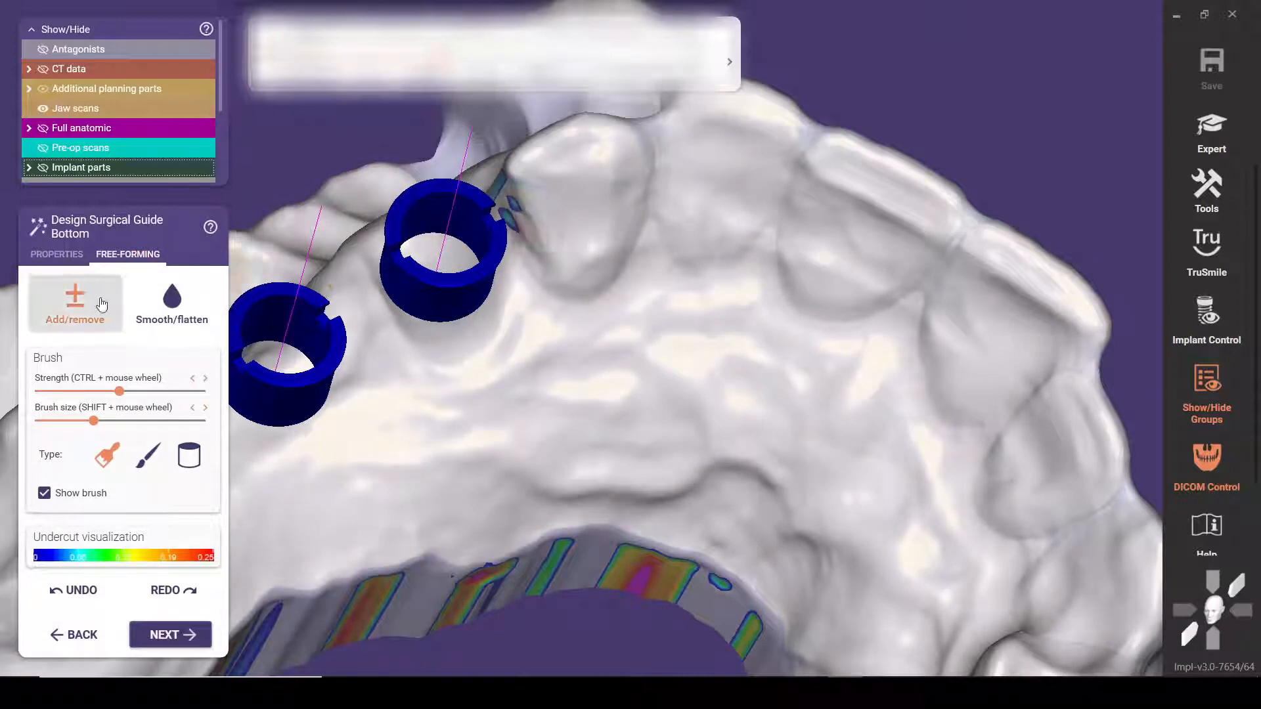
{"action": "mouse_move", "coordinate": [515, 203]}
{"action": "right_mouse_down"}
{"action": "mouse_move", "coordinate": [535, 223]}
{"action": "mouse_move", "coordinate": [516, 224]}
{"action": "right_mouse_up"}
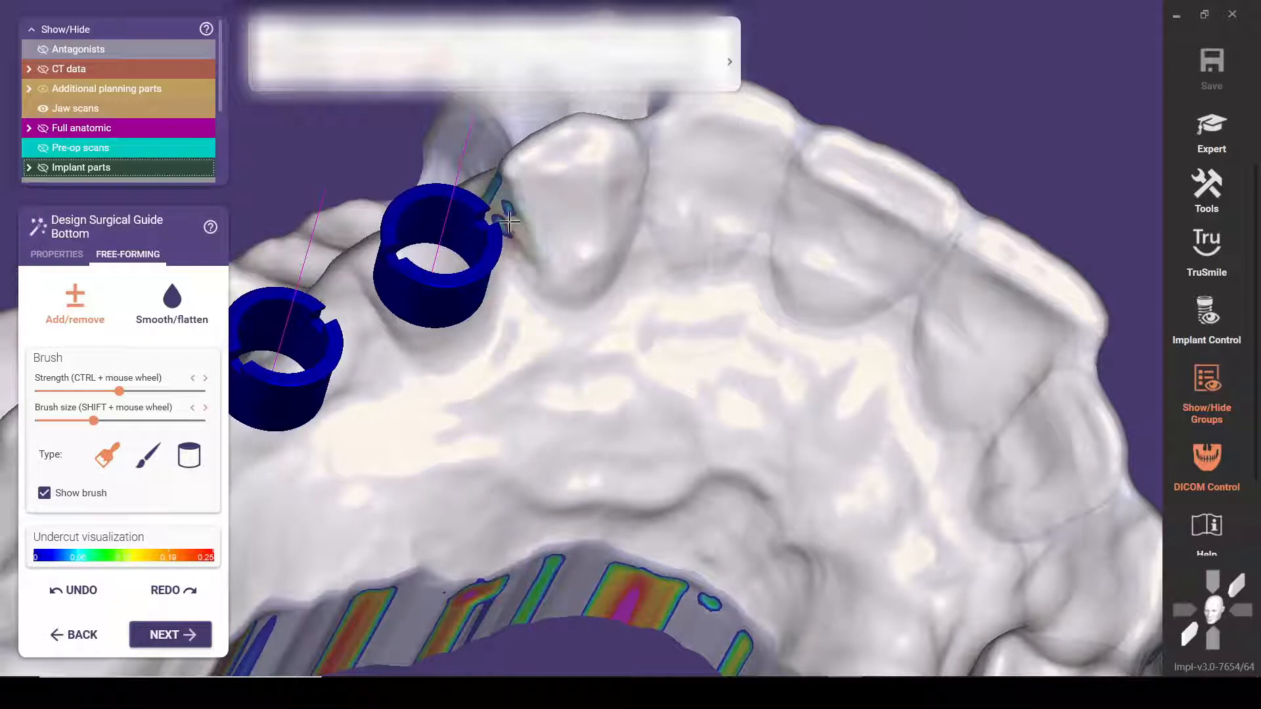
{"action": "mouse_move", "coordinate": [510, 224]}
{"action": "left_mouse_down"}
{"action": "mouse_move", "coordinate": [521, 259]}
{"action": "mouse_move", "coordinate": [494, 209]}
{"action": "left_mouse_up"}
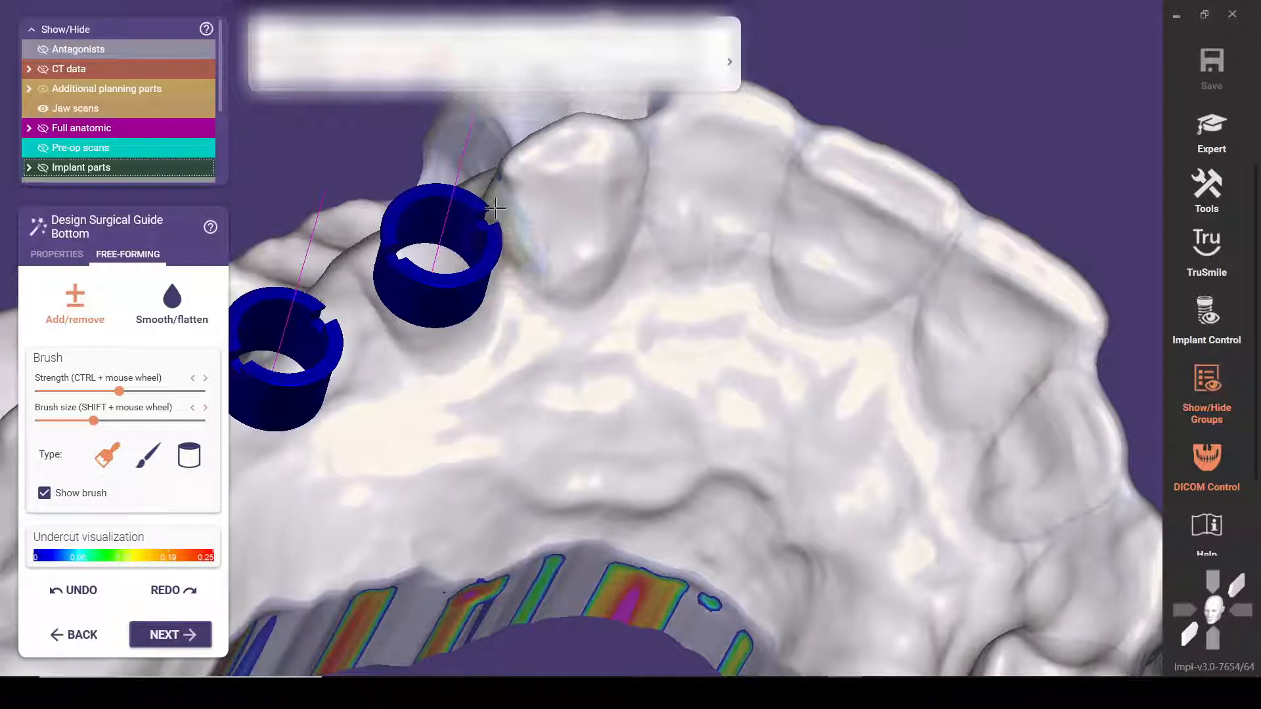
Step: Check the canine beside the blue sleeve with Smooth/flatten selected, and fill its remaining facial undercut using Add/remove free-forming
{"action": "right_click_drag", "start_coordinate": [535, 186], "coordinate": [635, 279]}
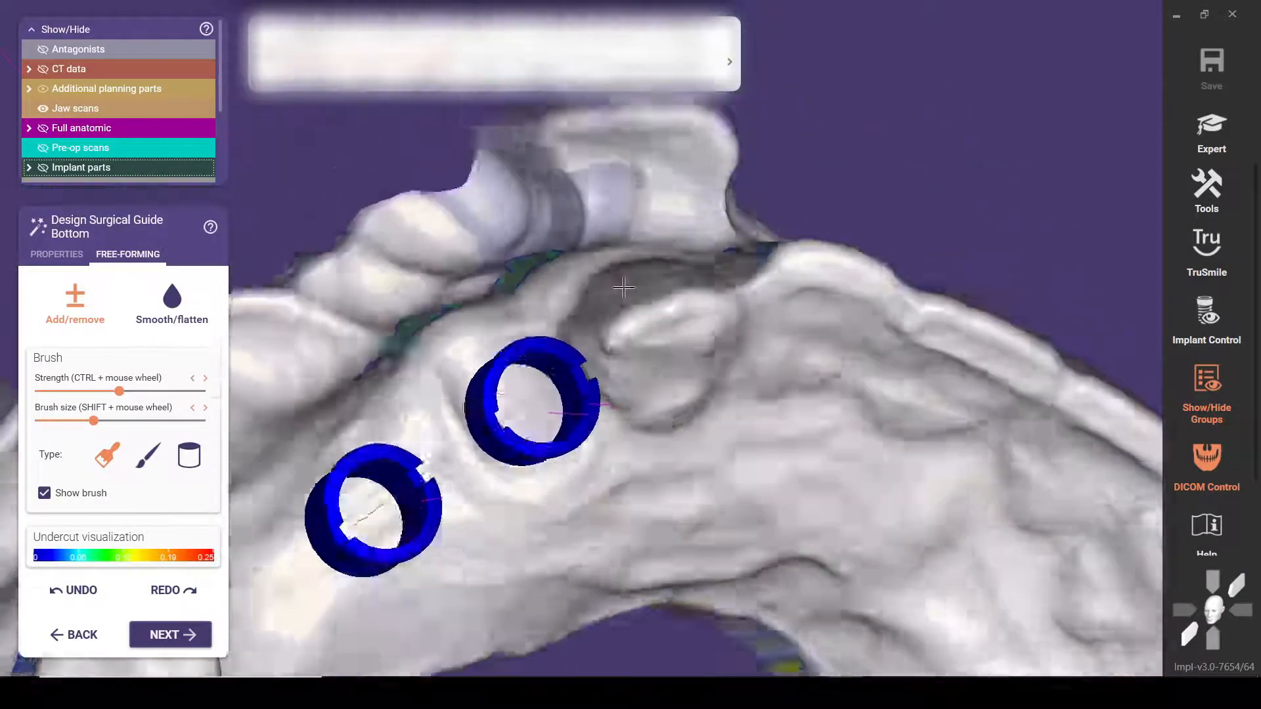
{"action": "right_click_drag", "start_coordinate": [623, 287], "coordinate": [575, 382]}
{"action": "left_click", "coordinate": [172, 301]}
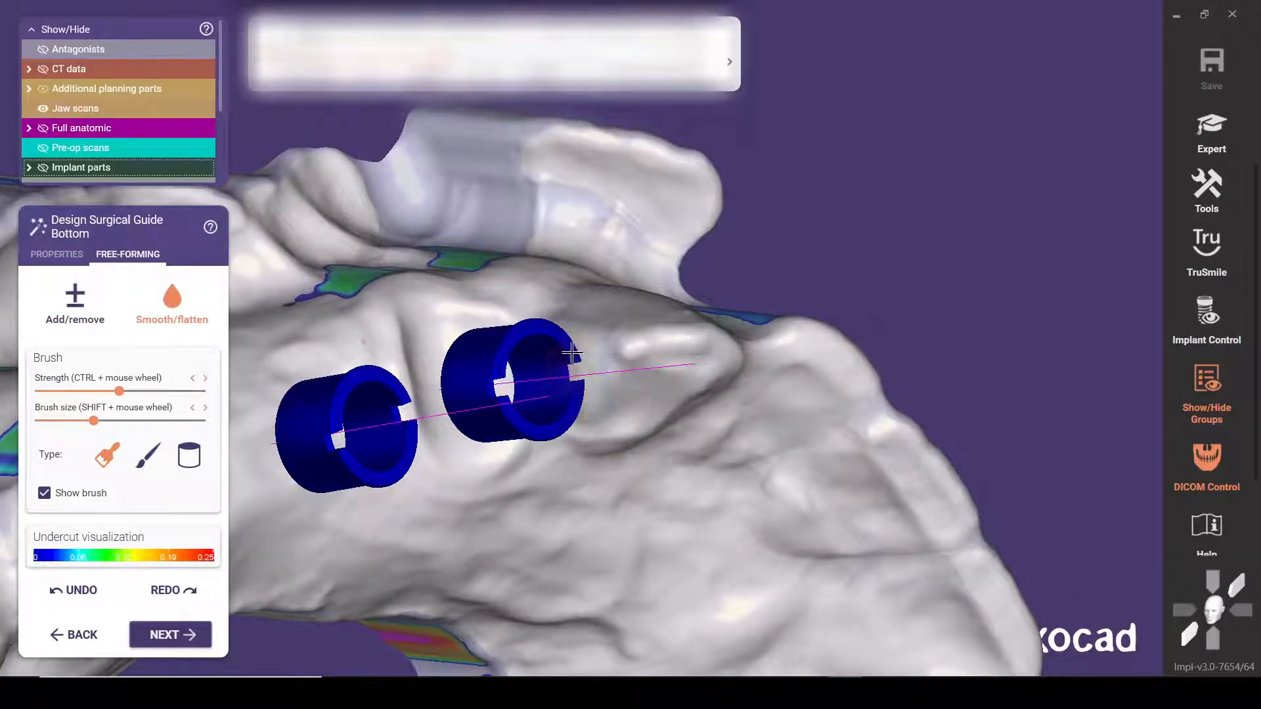
{"action": "right_click_drag", "start_coordinate": [616, 389], "coordinate": [603, 378]}
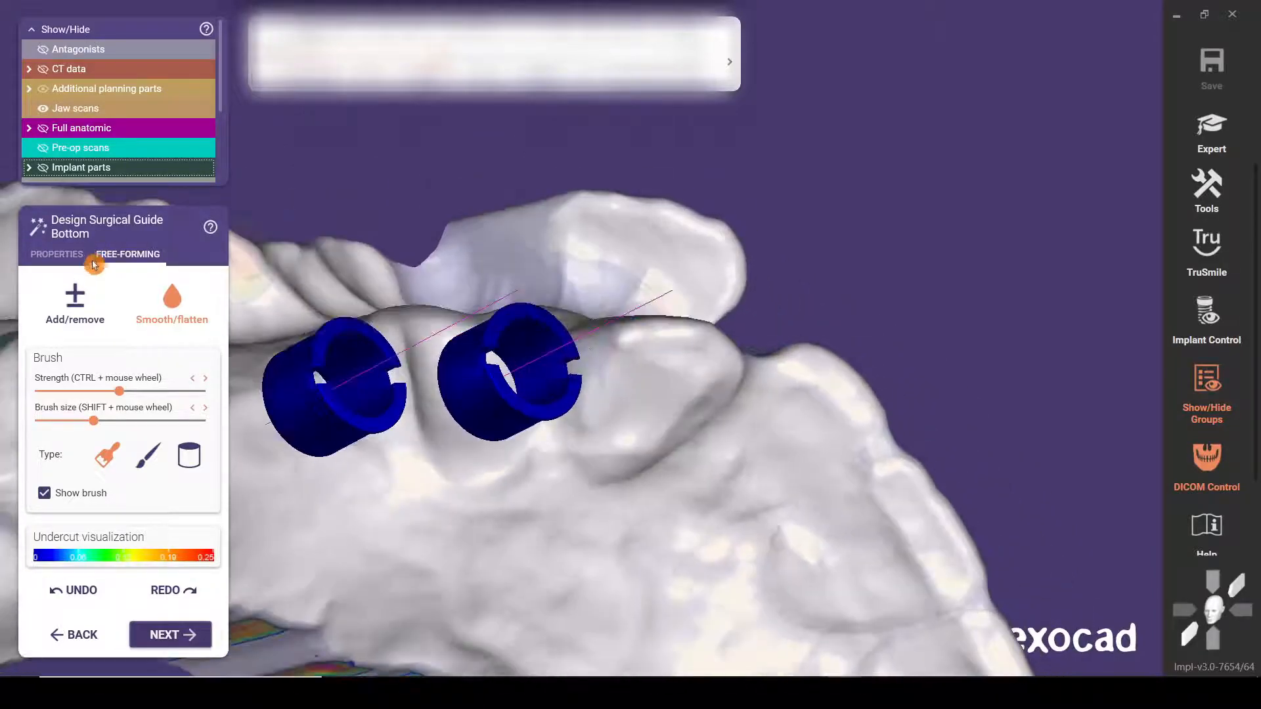
{"action": "right_click_drag", "start_coordinate": [605, 403], "coordinate": [591, 368]}
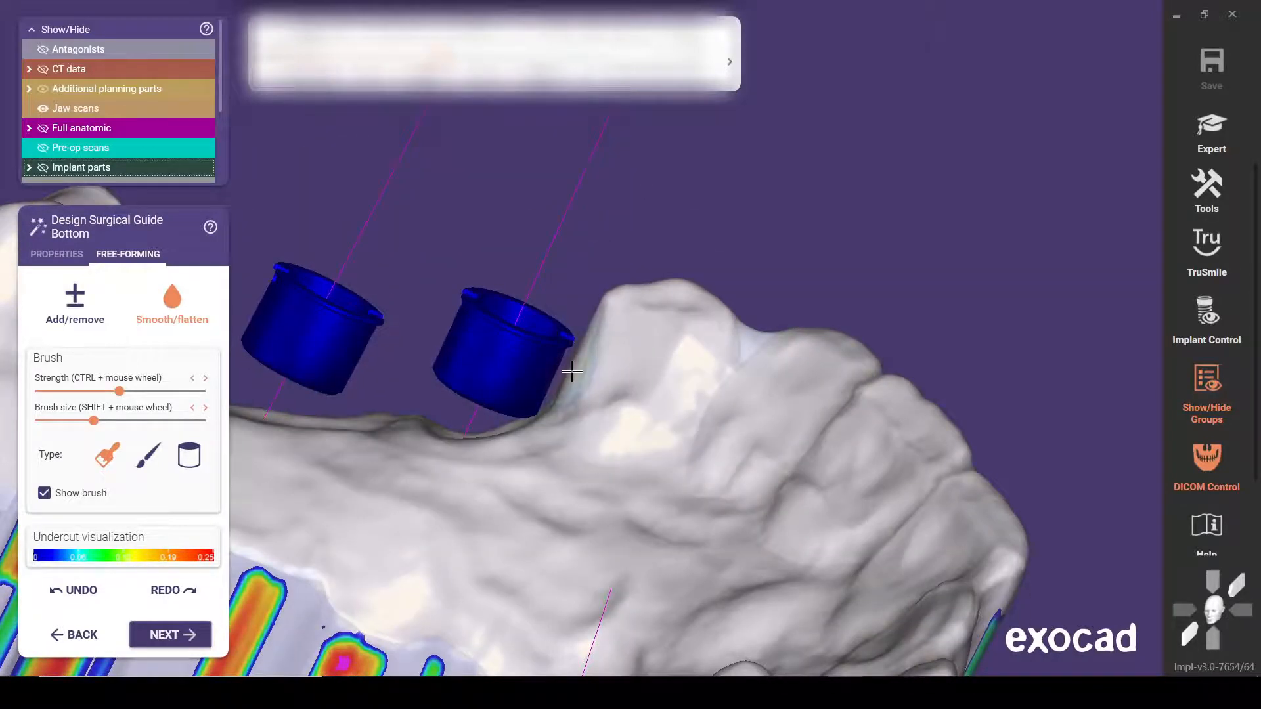
{"action": "right_click_drag", "start_coordinate": [673, 388], "coordinate": [637, 380]}
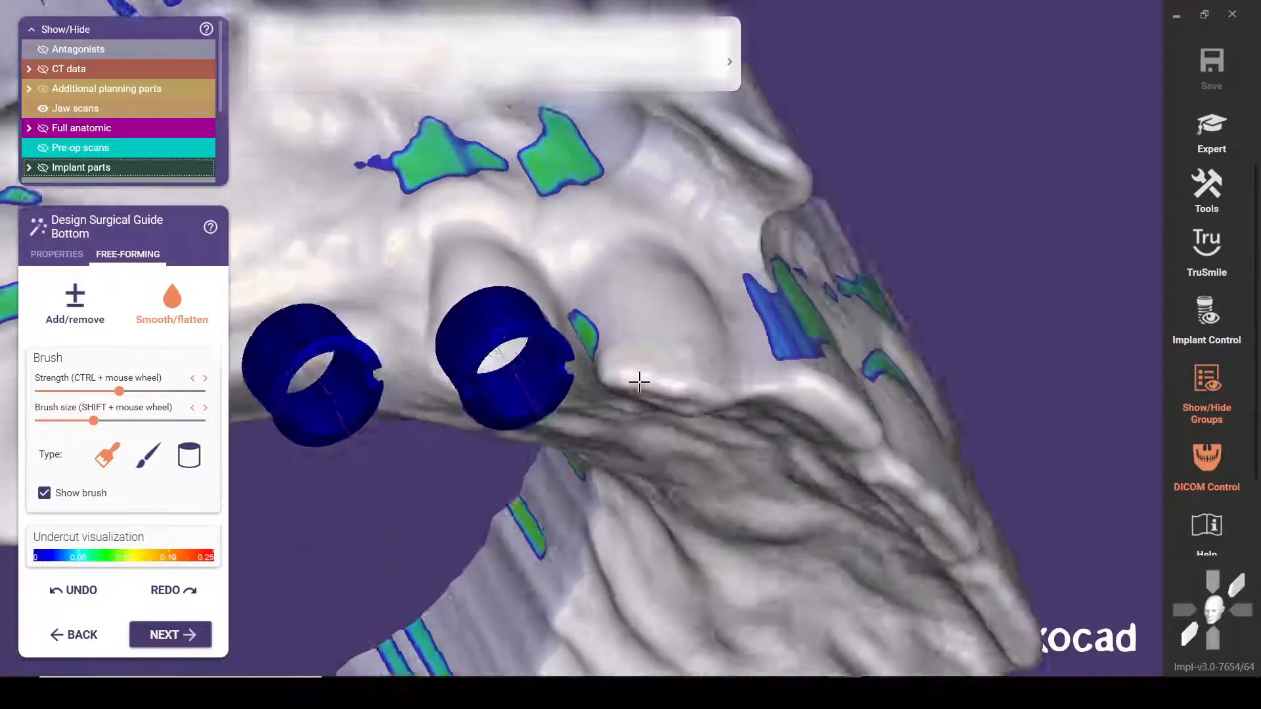
{"action": "key", "text": "a"}
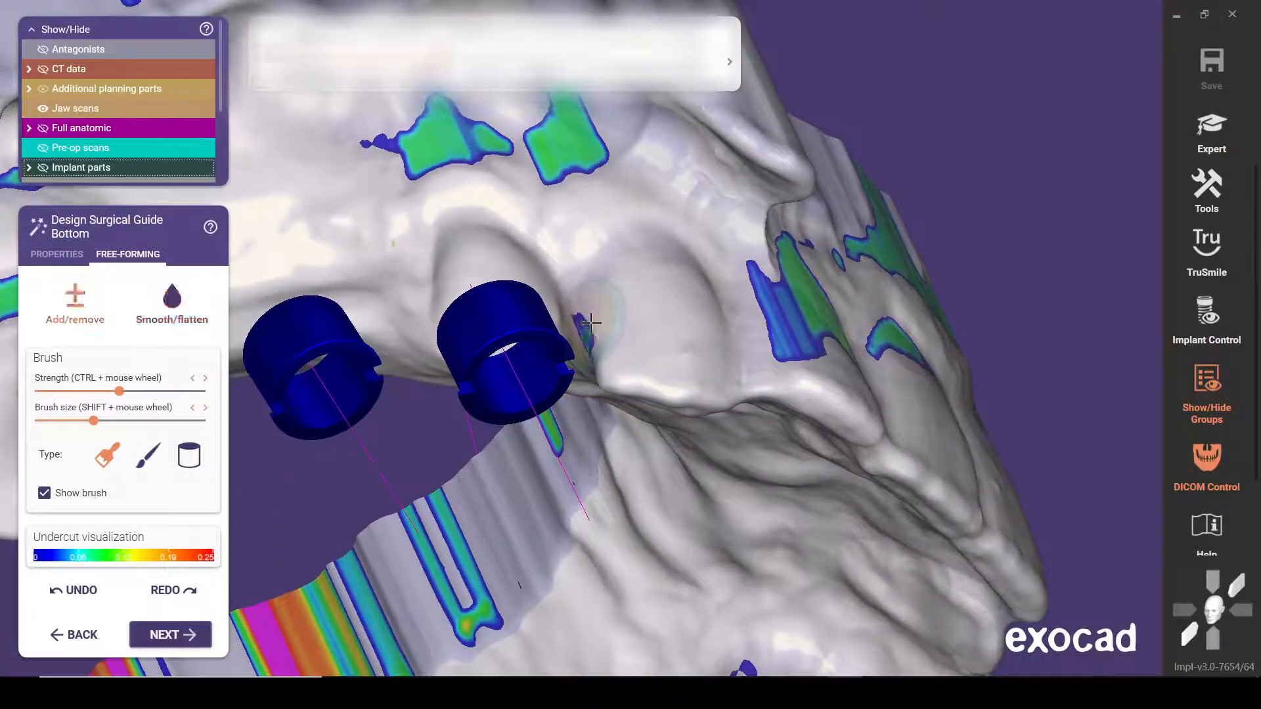
{"action": "right_click_drag", "start_coordinate": [630, 341], "coordinate": [631, 335]}
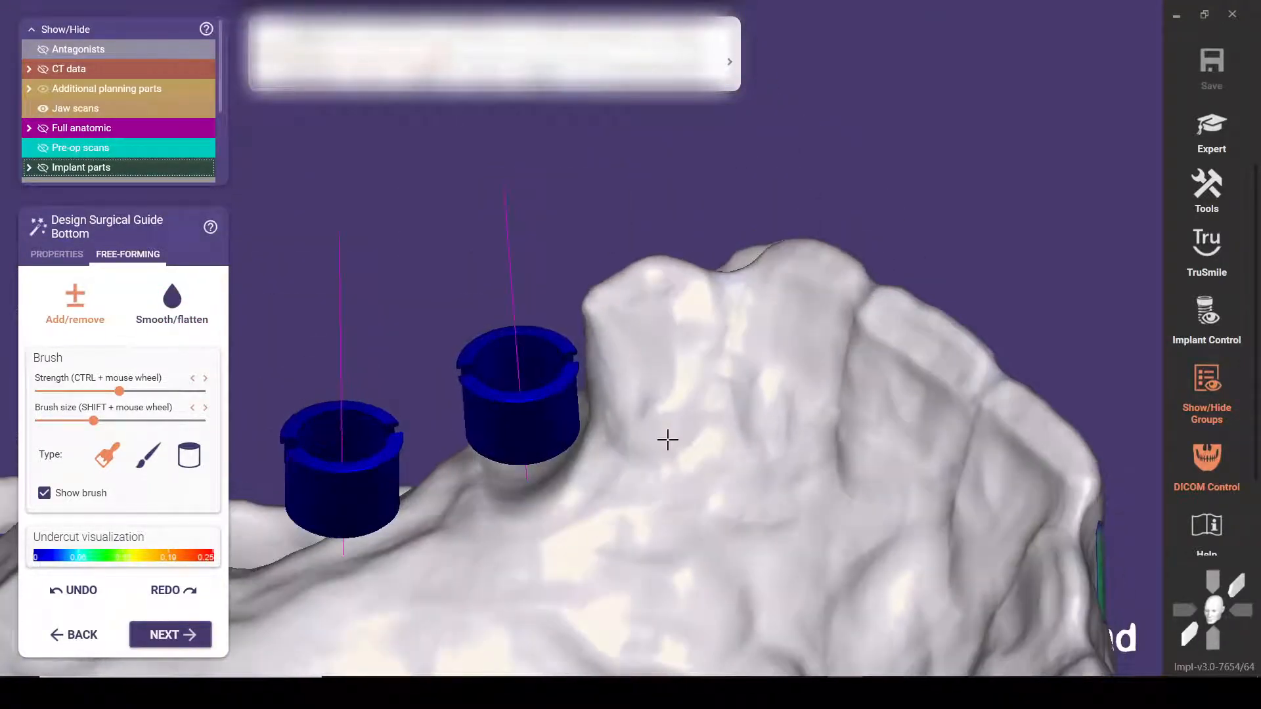
{"action": "scroll", "coordinate": [662, 441], "scroll_direction": "down", "scroll_amount": 2}
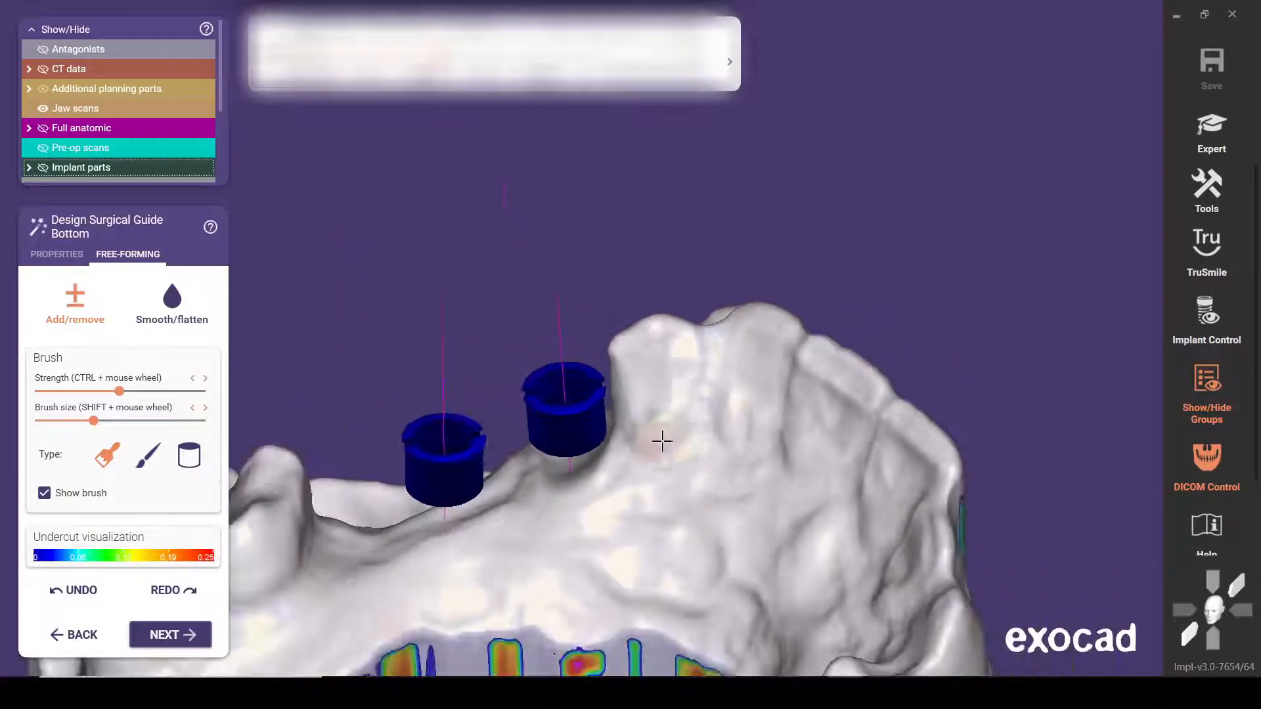
Step: Proceed to the surgical guide top and draw the palatal margin line from the molar past both blue sleeves to the central incisor
{"action": "left_click", "coordinate": [190, 635]}
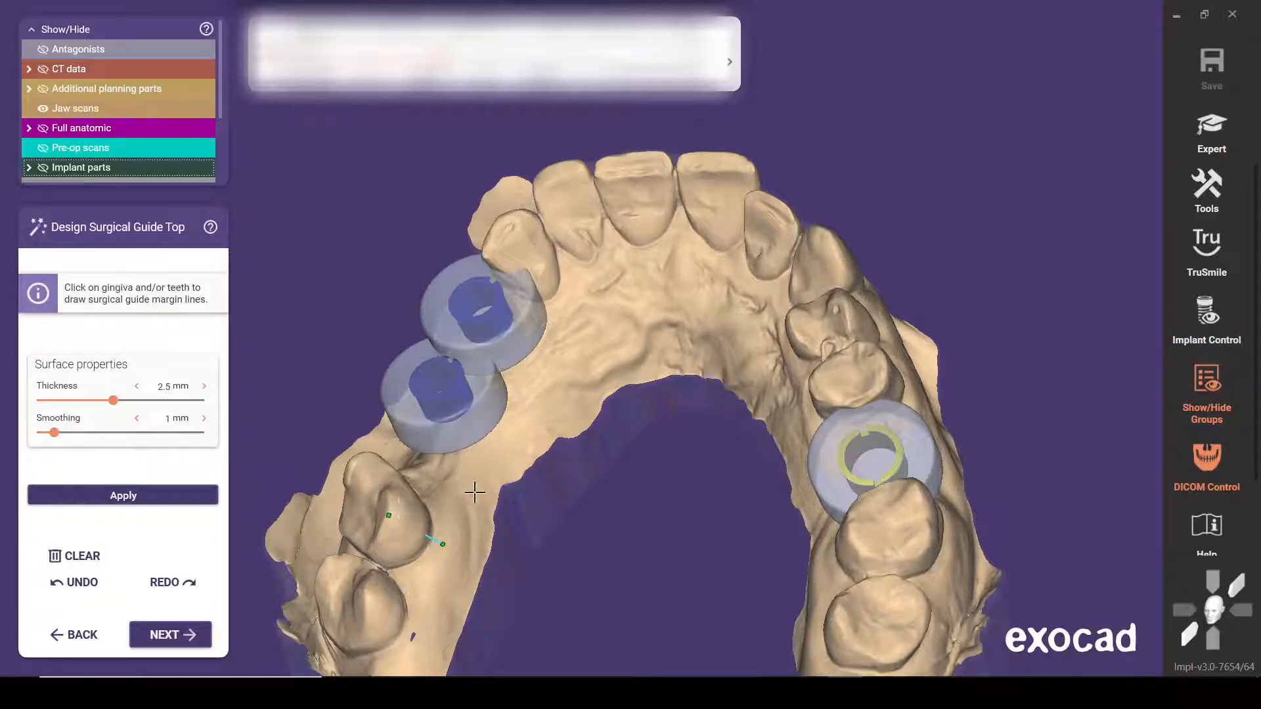
{"action": "right_click_drag", "start_coordinate": [473, 492], "coordinate": [479, 486]}
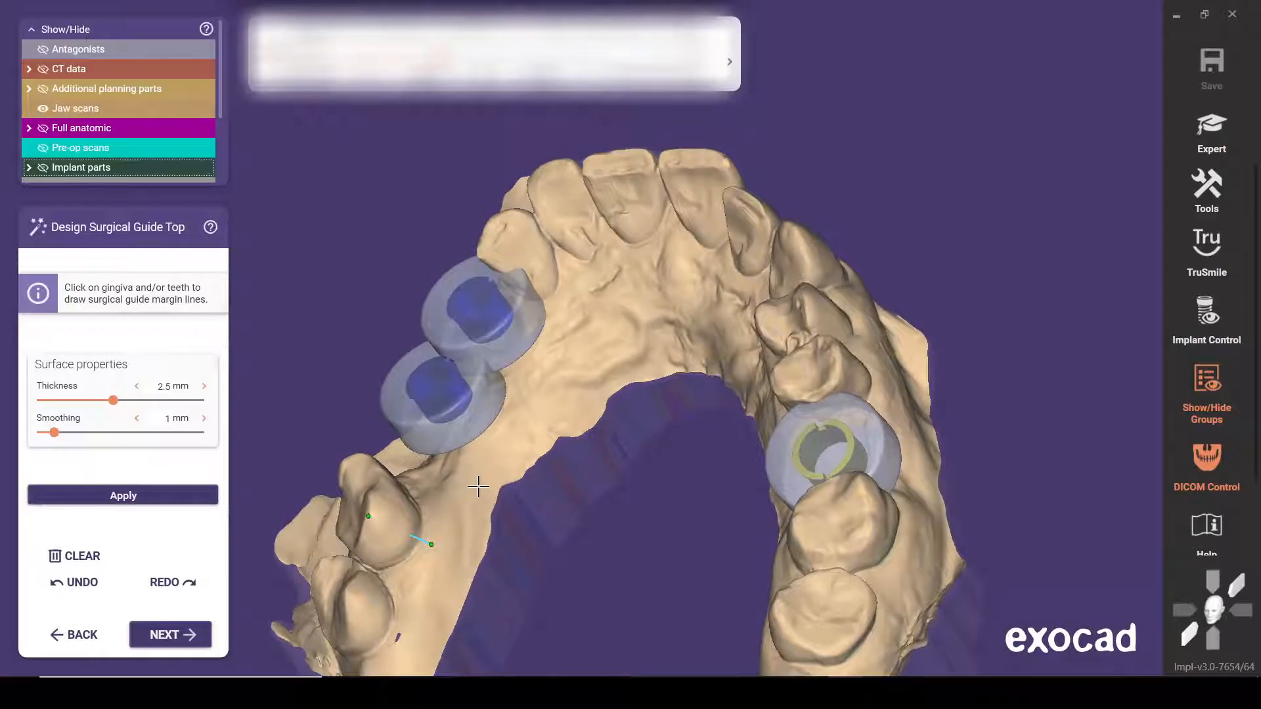
{"action": "left_click", "coordinate": [481, 477]}
{"action": "left_click", "coordinate": [542, 373]}
{"action": "right_click_drag", "start_coordinate": [664, 287], "coordinate": [597, 292]}
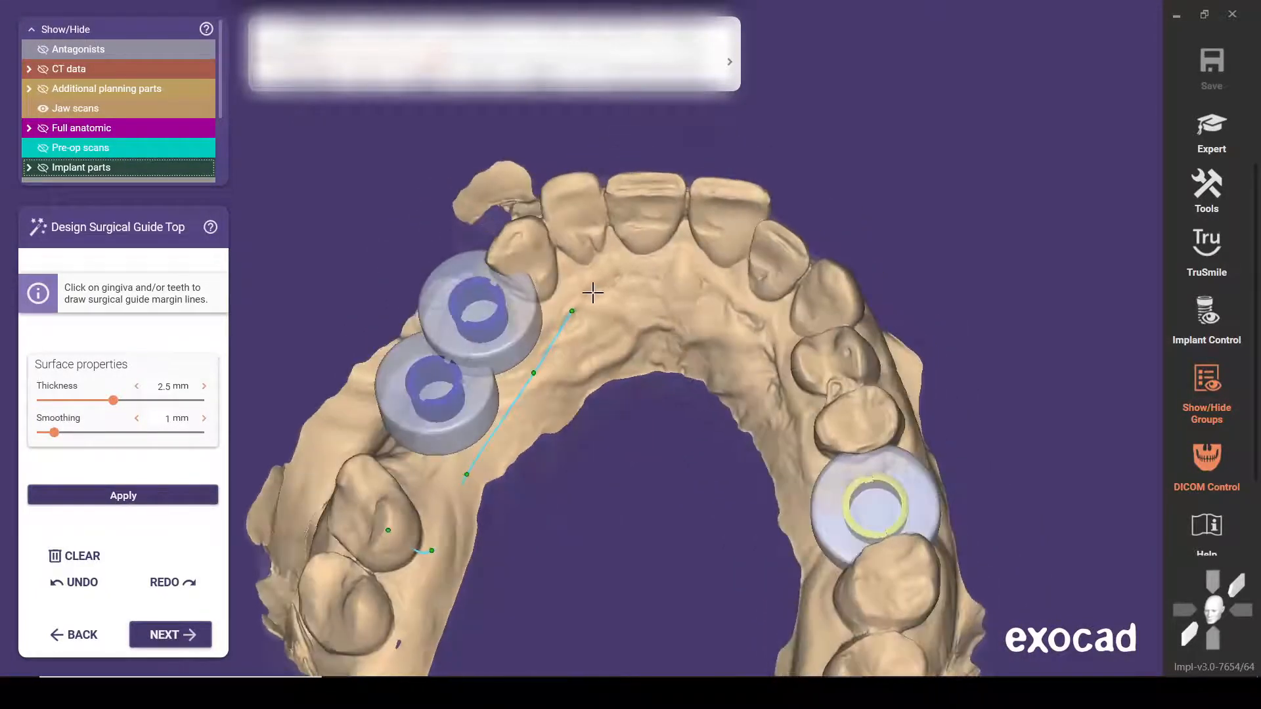
{"action": "left_click", "coordinate": [592, 292]}
{"action": "left_click", "coordinate": [647, 281]}
{"action": "left_click", "coordinate": [647, 226]}
Step: Continue the margin line over the central incisor and back along the facial gingiva past the two blue sleeves to the molar
{"action": "right_click_drag", "start_coordinate": [649, 181], "coordinate": [656, 231]}
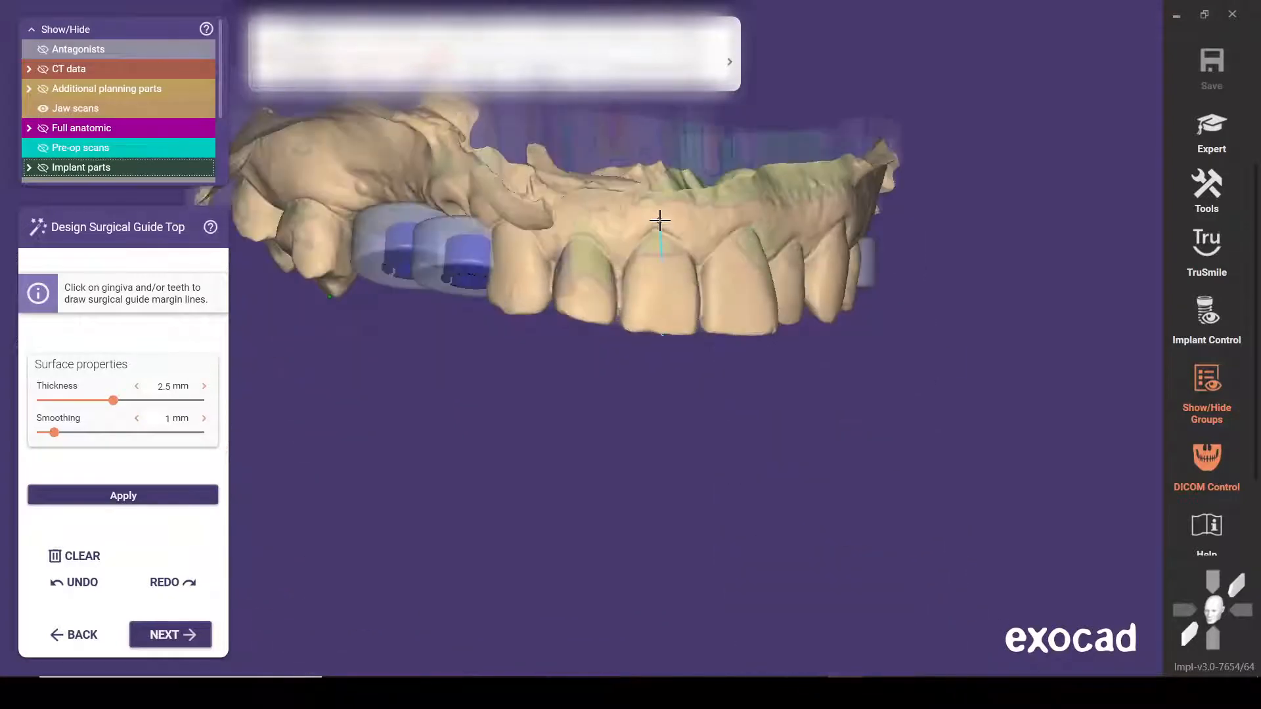
{"action": "left_click", "coordinate": [582, 218]}
{"action": "right_click_drag", "start_coordinate": [582, 218], "coordinate": [442, 198]}
{"action": "left_click", "coordinate": [512, 194]}
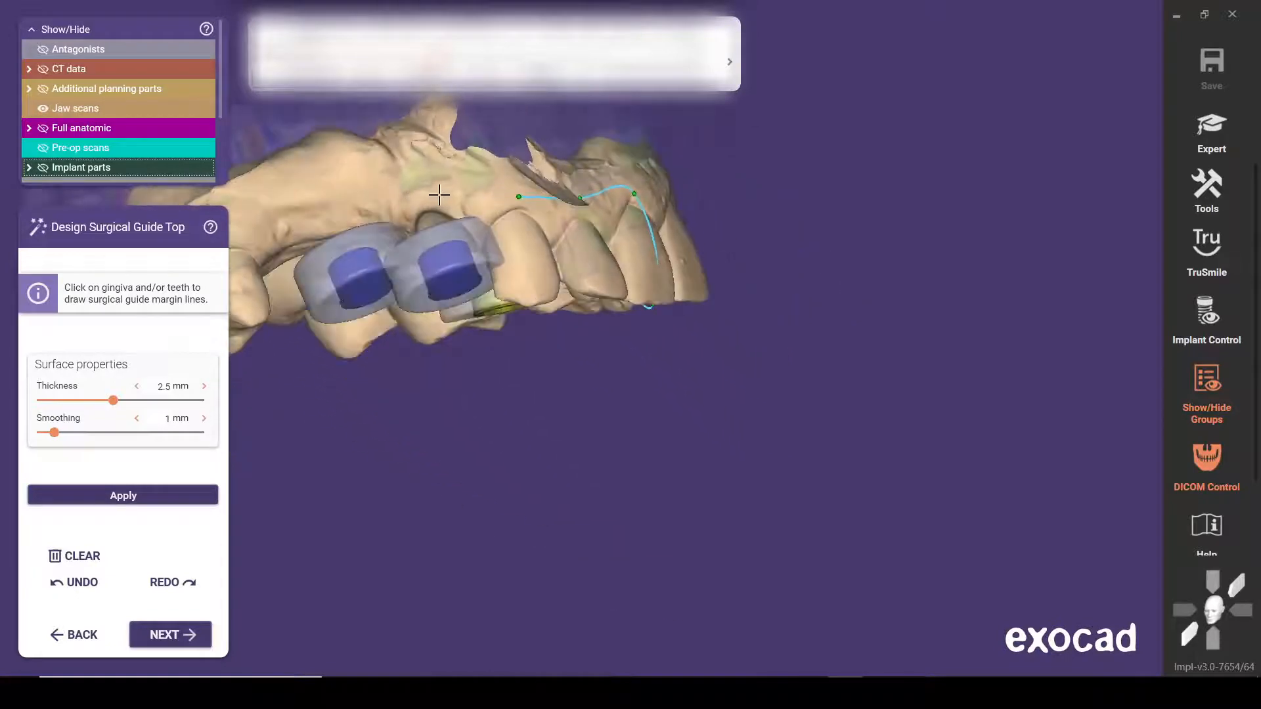
{"action": "left_click", "coordinate": [439, 195]}
{"action": "left_click", "coordinate": [344, 201]}
{"action": "left_click", "coordinate": [281, 221]}
{"action": "left_click", "coordinate": [247, 233]}
Step: Bring the margin line down the facial side of the molar and close it across the chewing surface
{"action": "middle_click", "coordinate": [247, 233]}
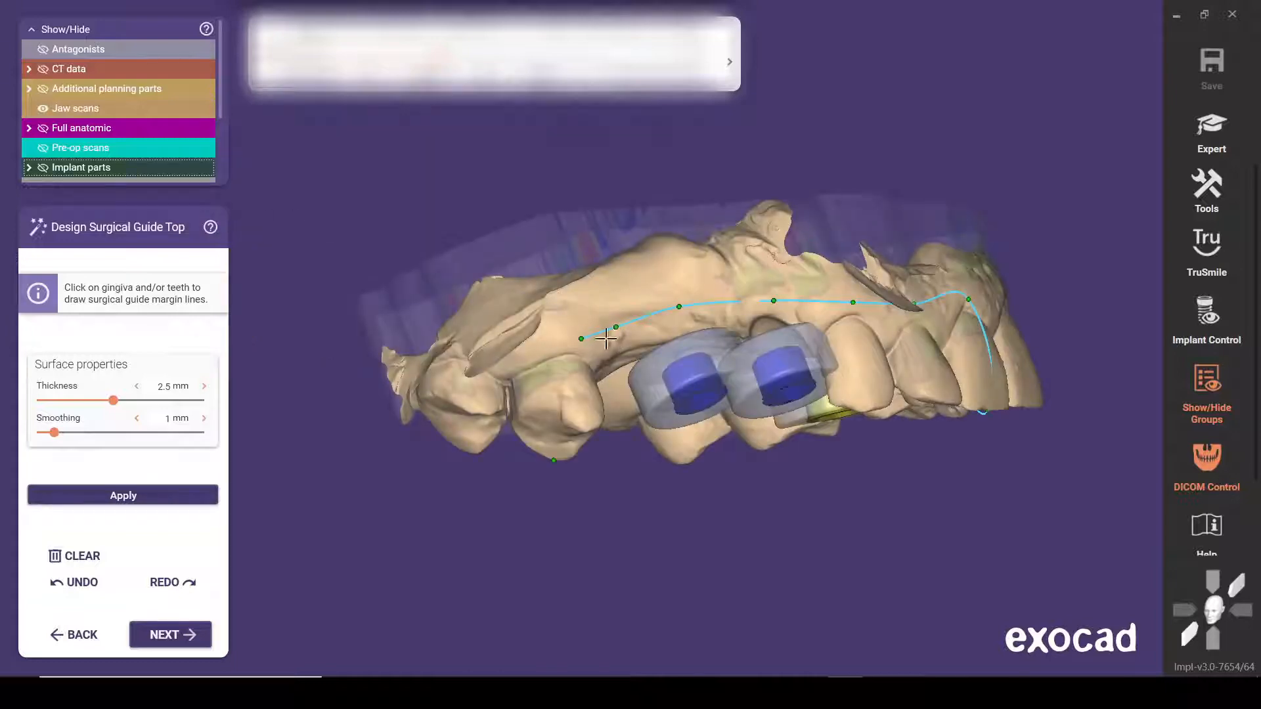
{"action": "left_click", "coordinate": [549, 346]}
{"action": "left_click", "coordinate": [550, 408]}
{"action": "right_click_drag", "start_coordinate": [589, 452], "coordinate": [595, 451]}
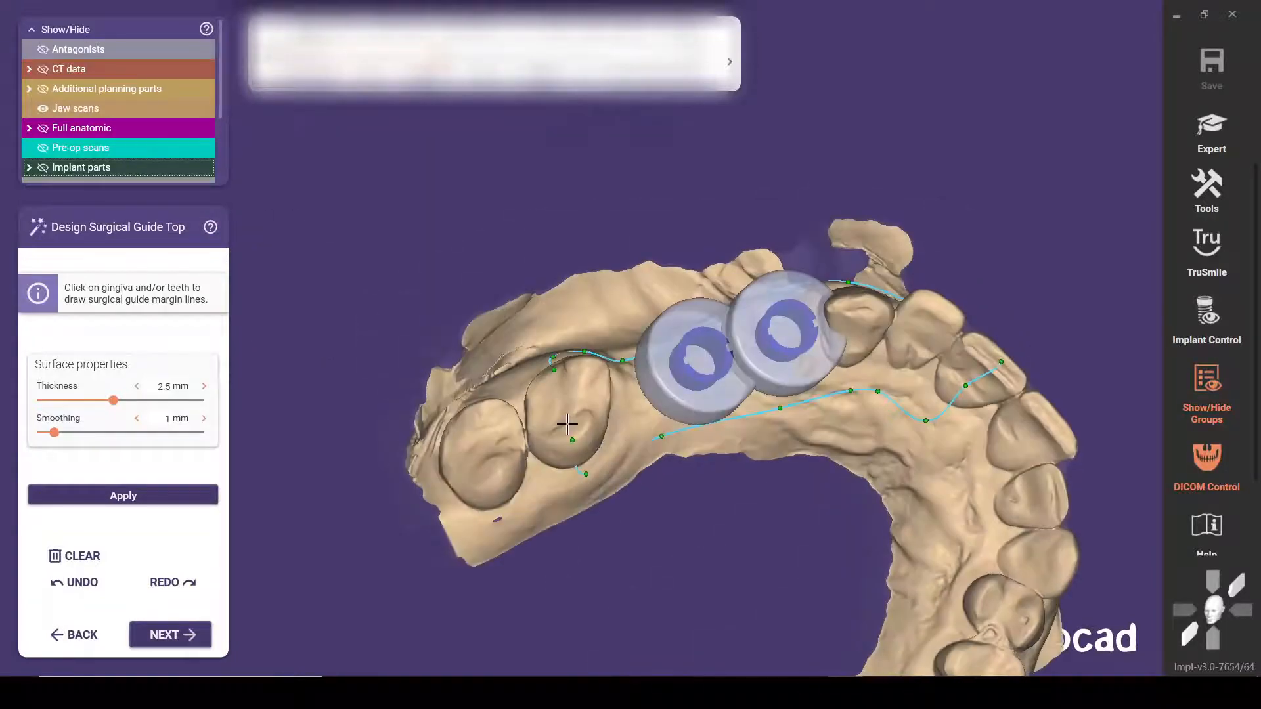
{"action": "left_click", "coordinate": [568, 423]}
Step: Draw the opposite side's palatal margin line from the molar behind the yellow sleeve forward to the lateral incisor
{"action": "right_click_drag", "start_coordinate": [876, 444], "coordinate": [866, 451]}
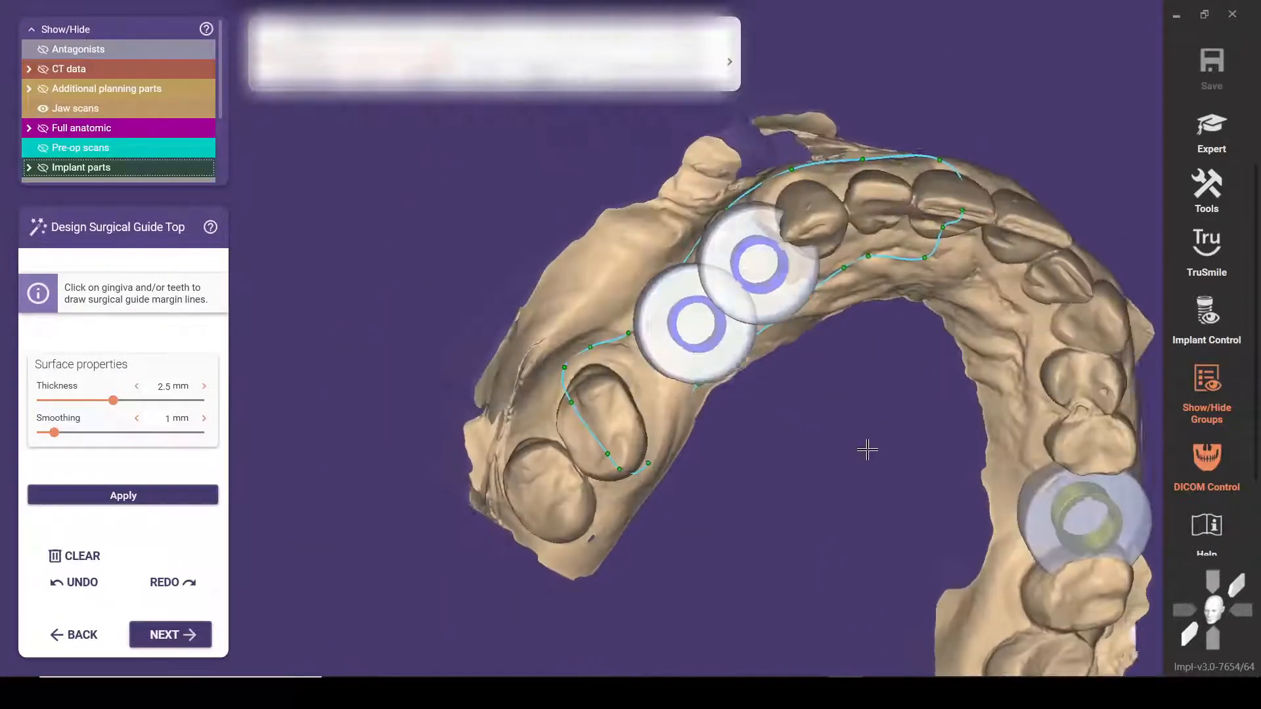
{"action": "middle_click_drag", "start_coordinate": [867, 451], "coordinate": [628, 436]}
{"action": "right_click_drag", "start_coordinate": [628, 437], "coordinate": [628, 437]}
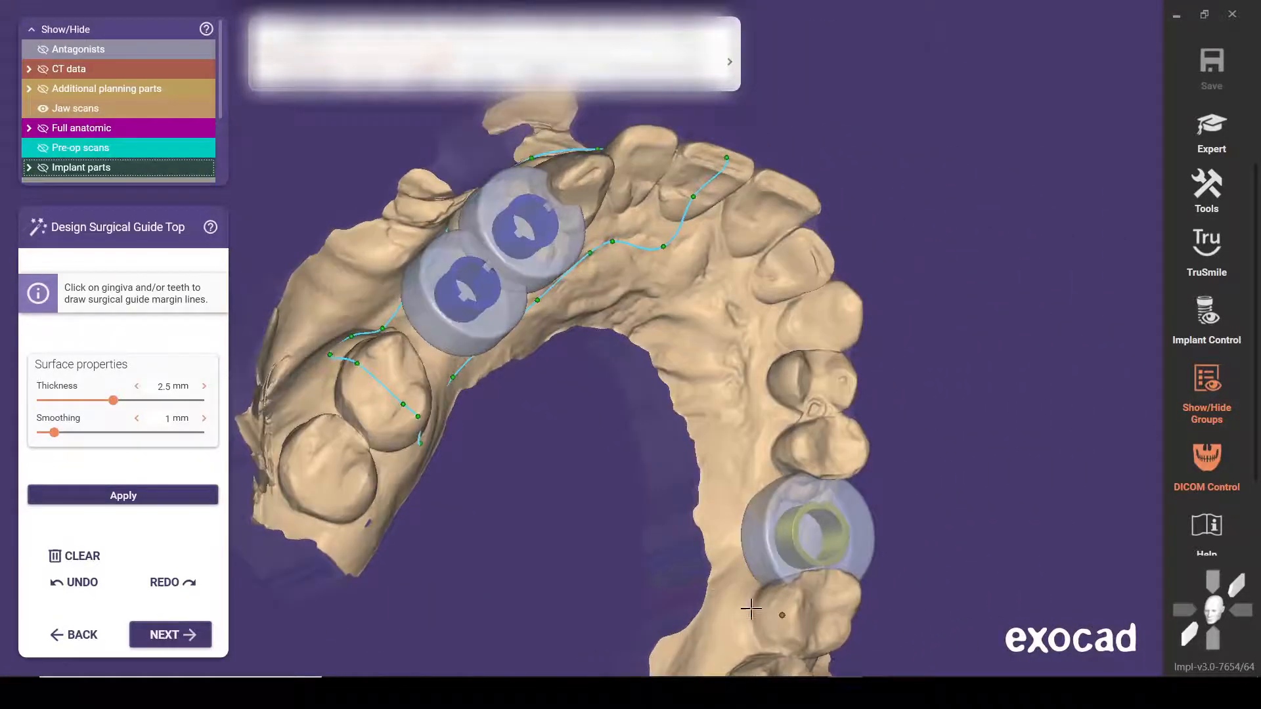
{"action": "left_click", "coordinate": [729, 610]}
{"action": "left_click", "coordinate": [728, 536]}
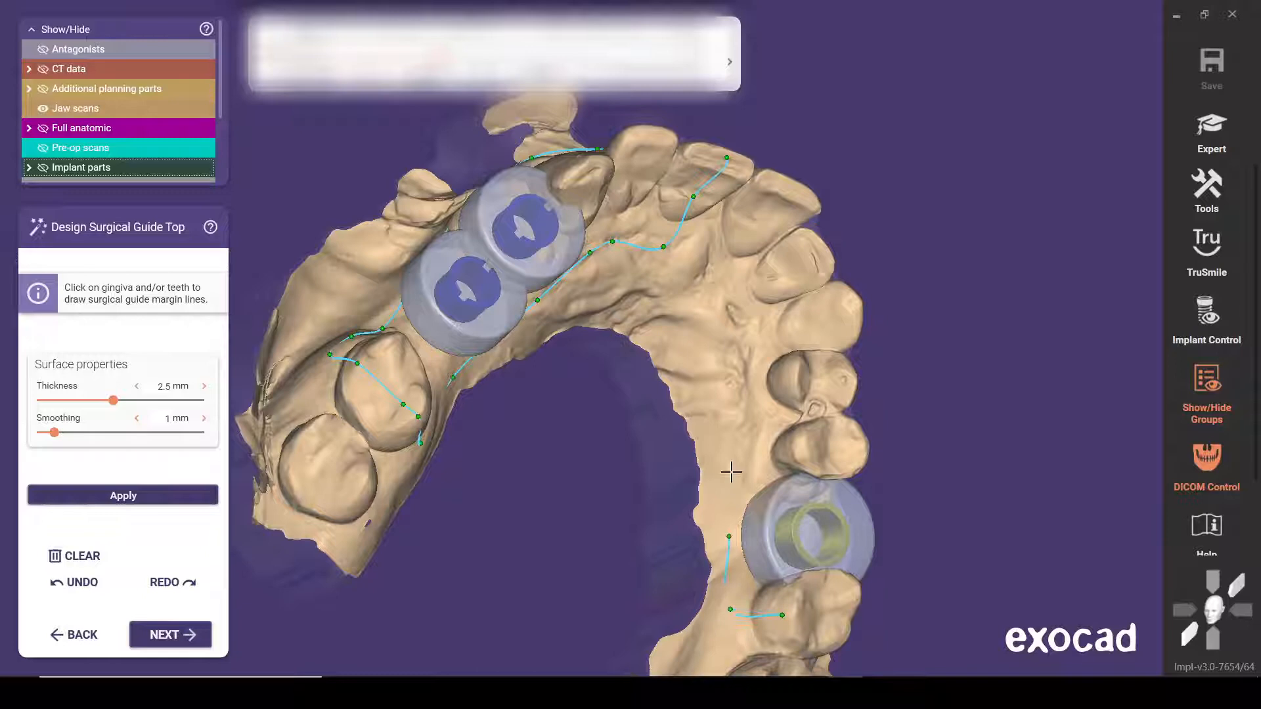
{"action": "left_click", "coordinate": [752, 426]}
{"action": "left_click", "coordinate": [762, 355]}
{"action": "left_click", "coordinate": [735, 308]}
Step: Continue the second margin line over the lateral incisor and back along the facial gingiva past the yellow sleeve
{"action": "right_click_drag", "start_coordinate": [805, 324], "coordinate": [698, 329]}
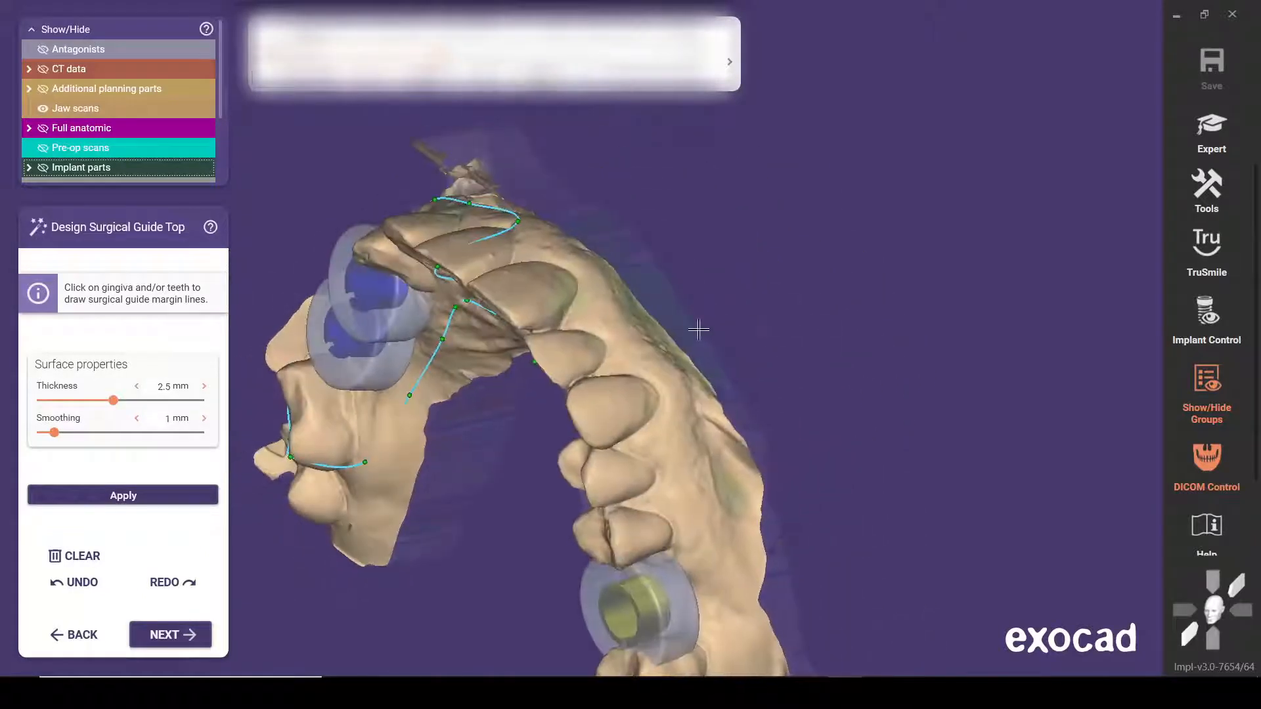
{"action": "left_click", "coordinate": [621, 324]}
{"action": "left_click", "coordinate": [650, 360]}
{"action": "left_click", "coordinate": [673, 409]}
{"action": "left_click", "coordinate": [677, 470]}
{"action": "left_click", "coordinate": [694, 535]}
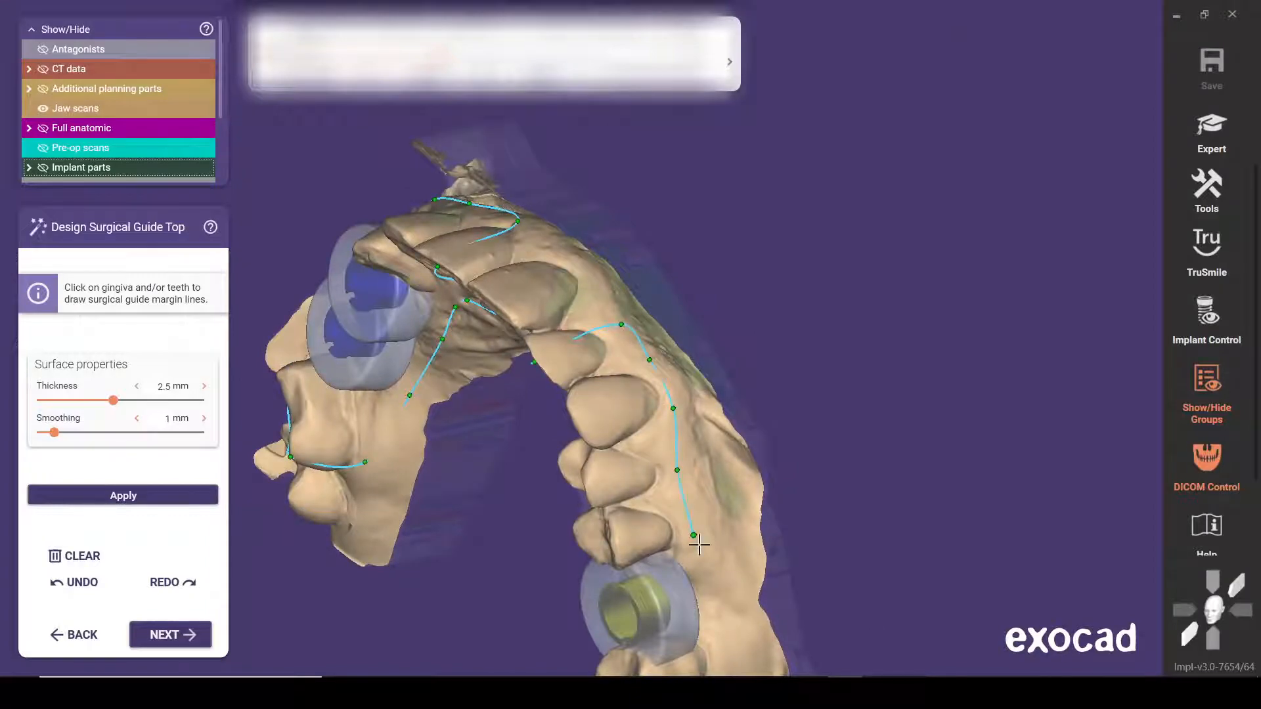
{"action": "middle_click", "coordinate": [720, 594]}
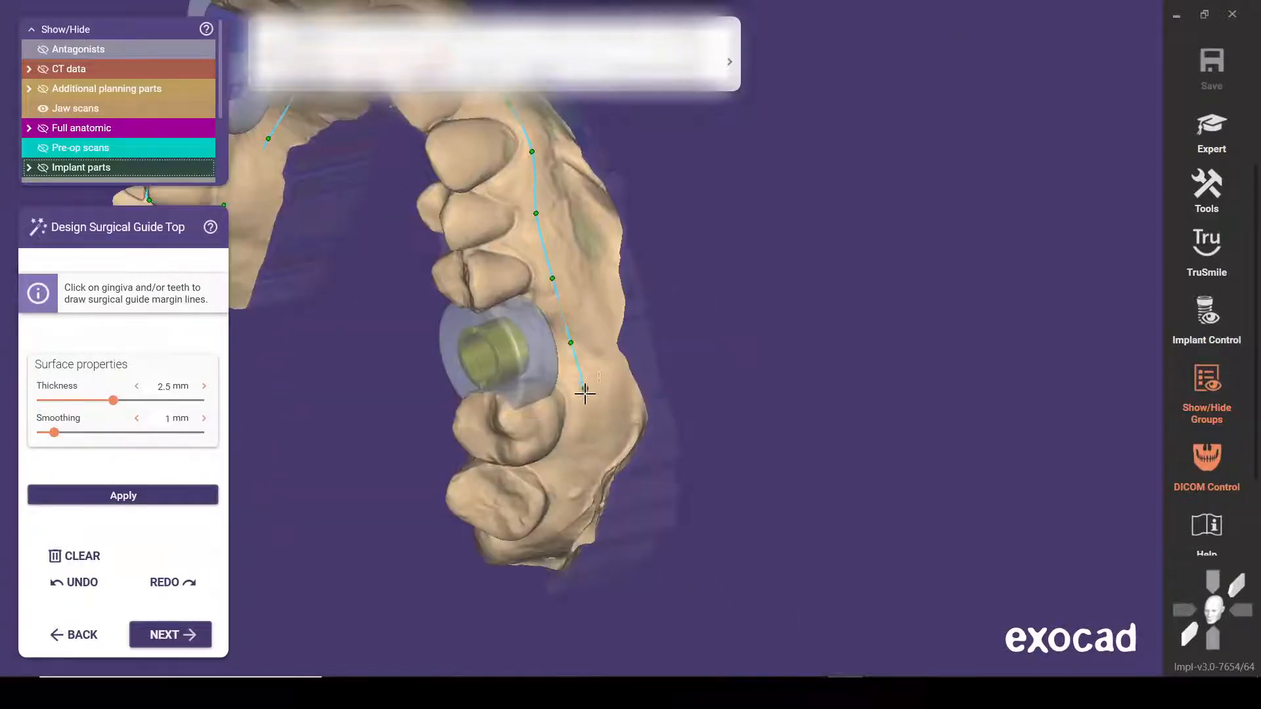
Step: Complete the second margin line around the facial side of the molar behind the yellow sleeve and across its chewing surface
{"action": "left_click", "coordinate": [585, 440]}
{"action": "left_click", "coordinate": [547, 436]}
{"action": "right_click_drag", "start_coordinate": [542, 438], "coordinate": [514, 418]}
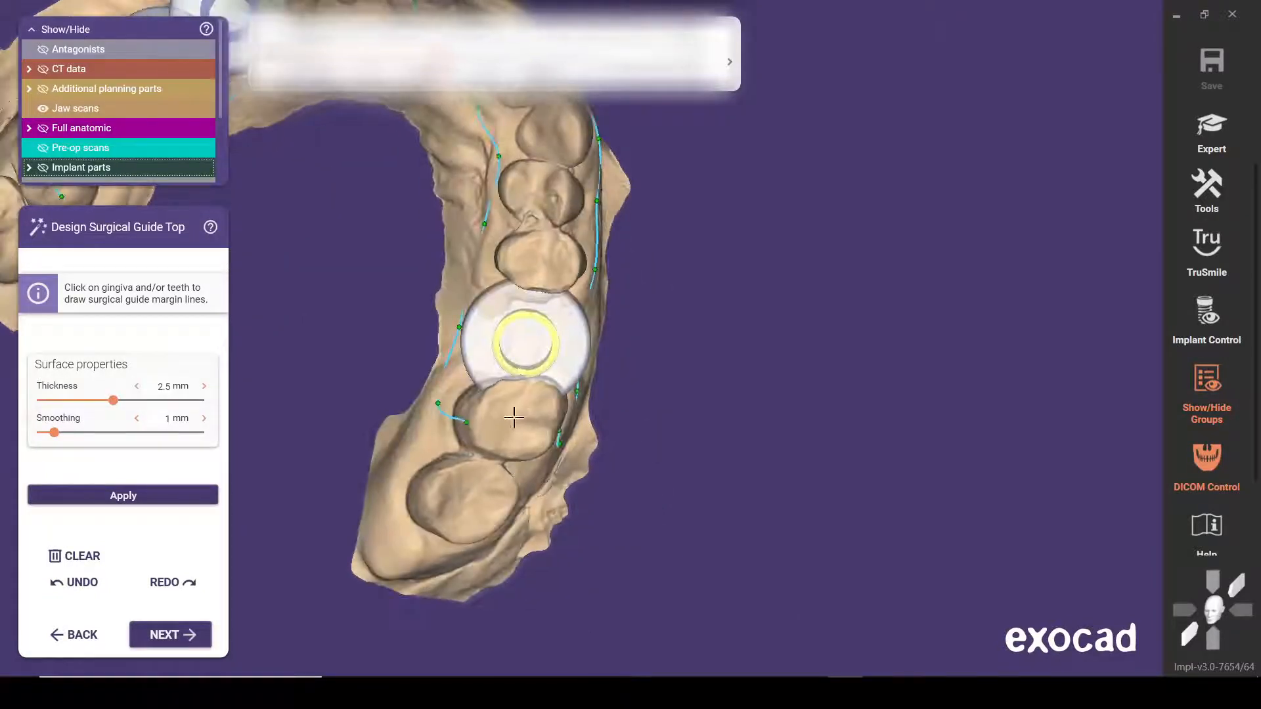
{"action": "left_click", "coordinate": [512, 417]}
{"action": "right_click_drag", "start_coordinate": [515, 434], "coordinate": [515, 433]}
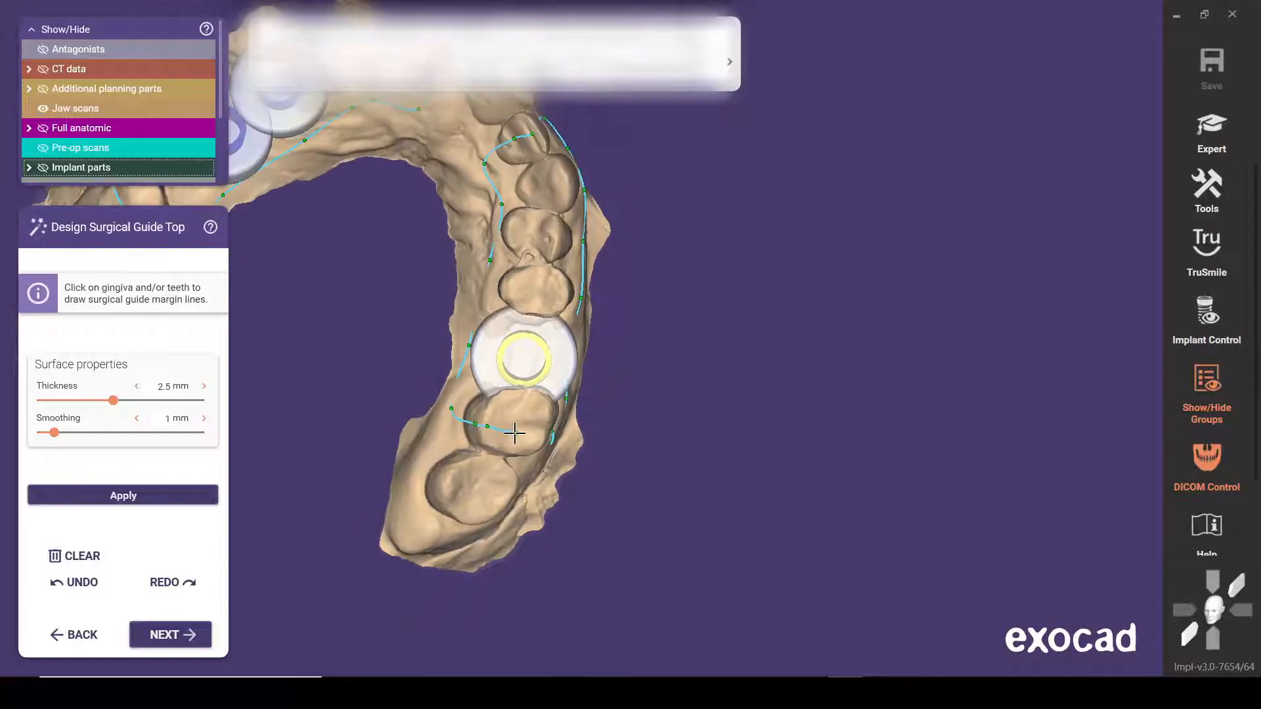
Step: Check both margin lines over the whole arch, generate the guide top from them, and proceed to the surgical guide attachments
{"action": "scroll", "coordinate": [515, 434], "scroll_direction": "down", "scroll_amount": 2}
{"action": "right_click_drag", "start_coordinate": [403, 452], "coordinate": [400, 442]}
{"action": "middle_click_drag", "start_coordinate": [400, 442], "coordinate": [670, 439]}
{"action": "right_click_drag", "start_coordinate": [670, 439], "coordinate": [671, 436]}
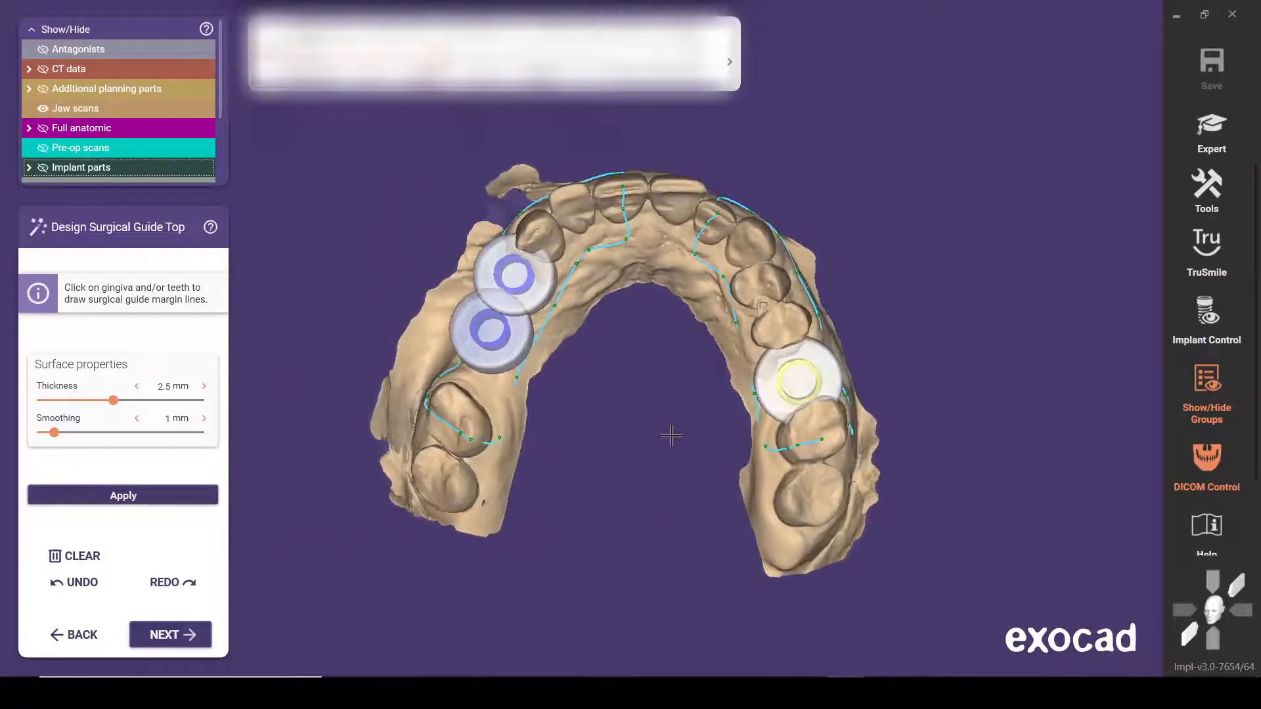
{"action": "middle_click_drag", "start_coordinate": [670, 436], "coordinate": [623, 464]}
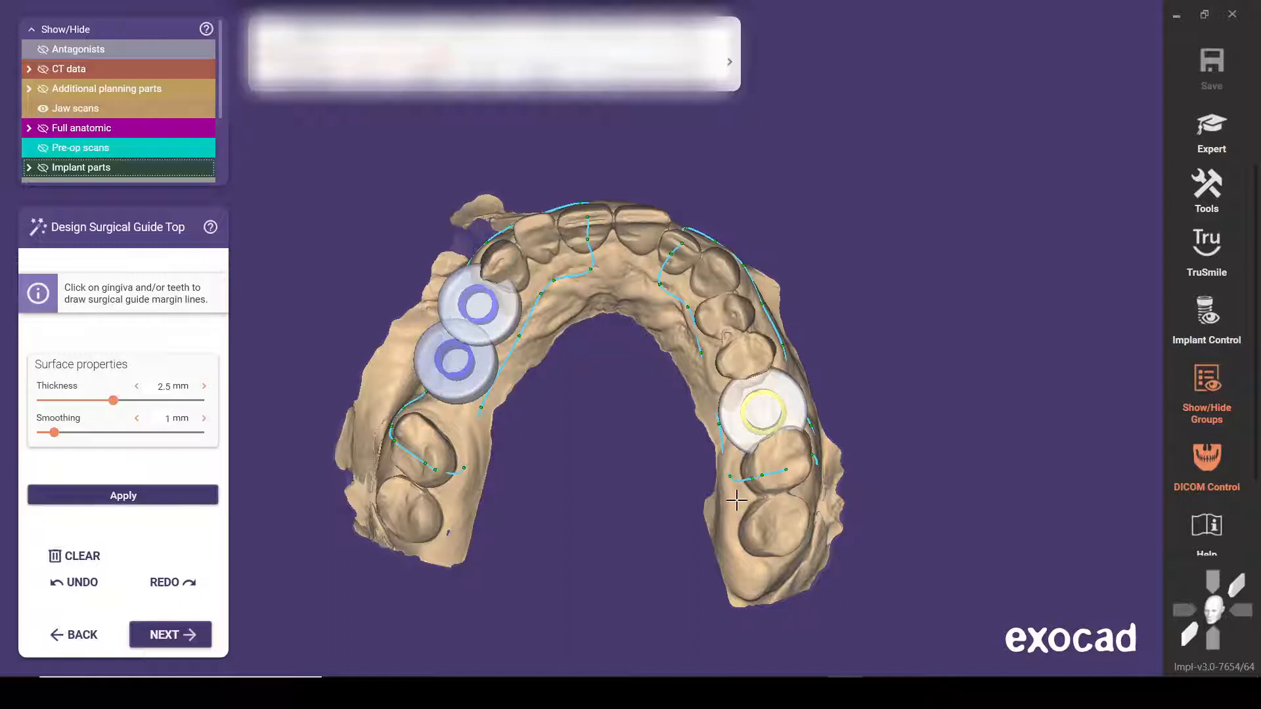
{"action": "right_click_drag", "start_coordinate": [636, 398], "coordinate": [642, 405]}
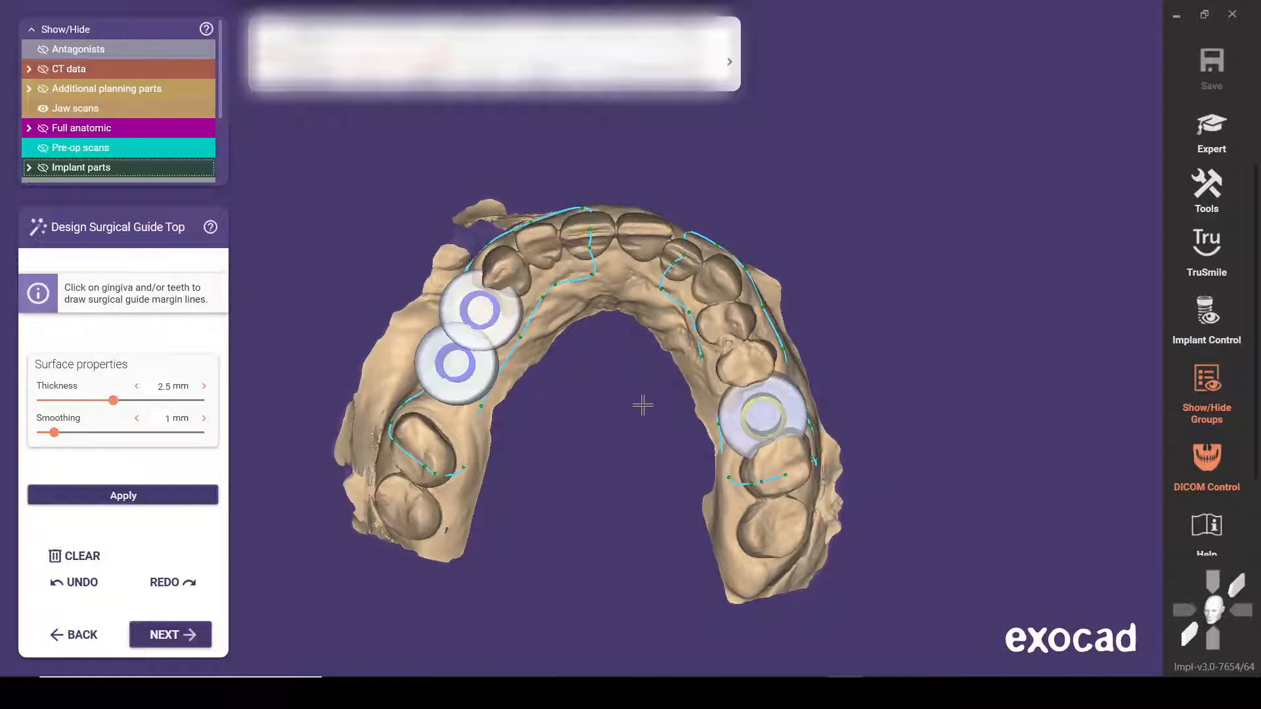
{"action": "left_click", "coordinate": [186, 640]}
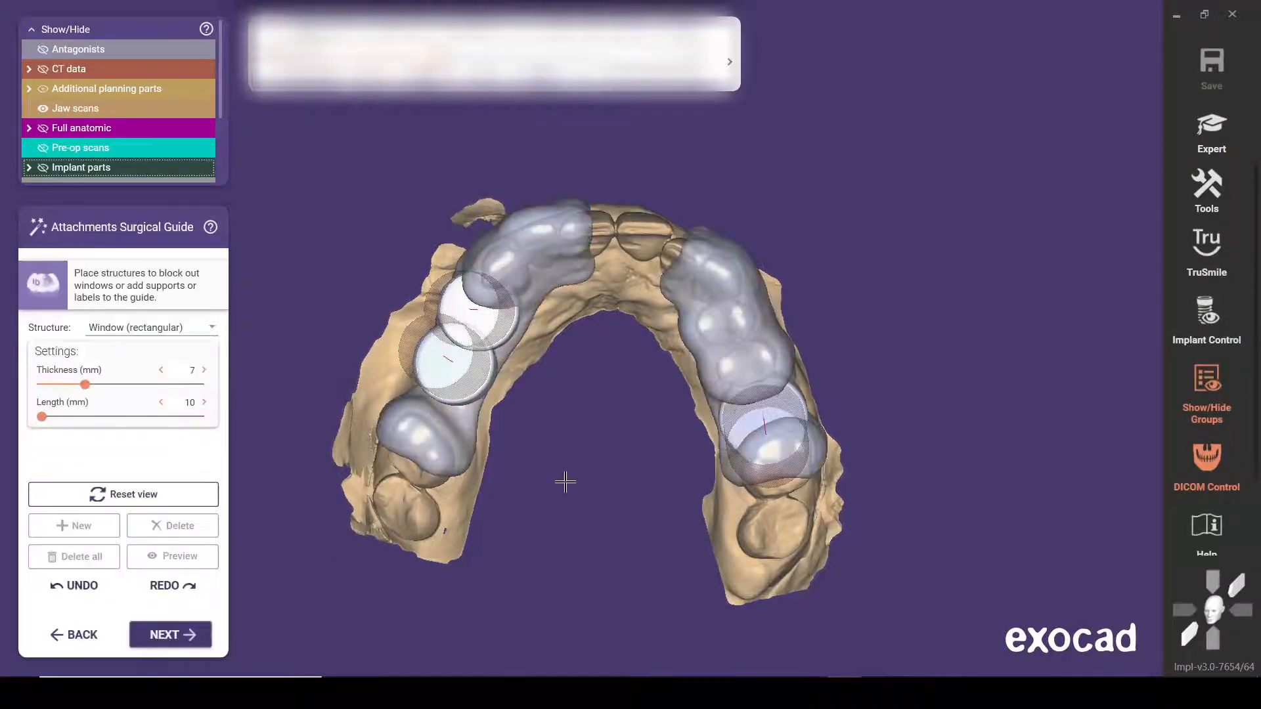
{"action": "scroll", "coordinate": [565, 498], "scroll_direction": "down", "scroll_amount": 2}
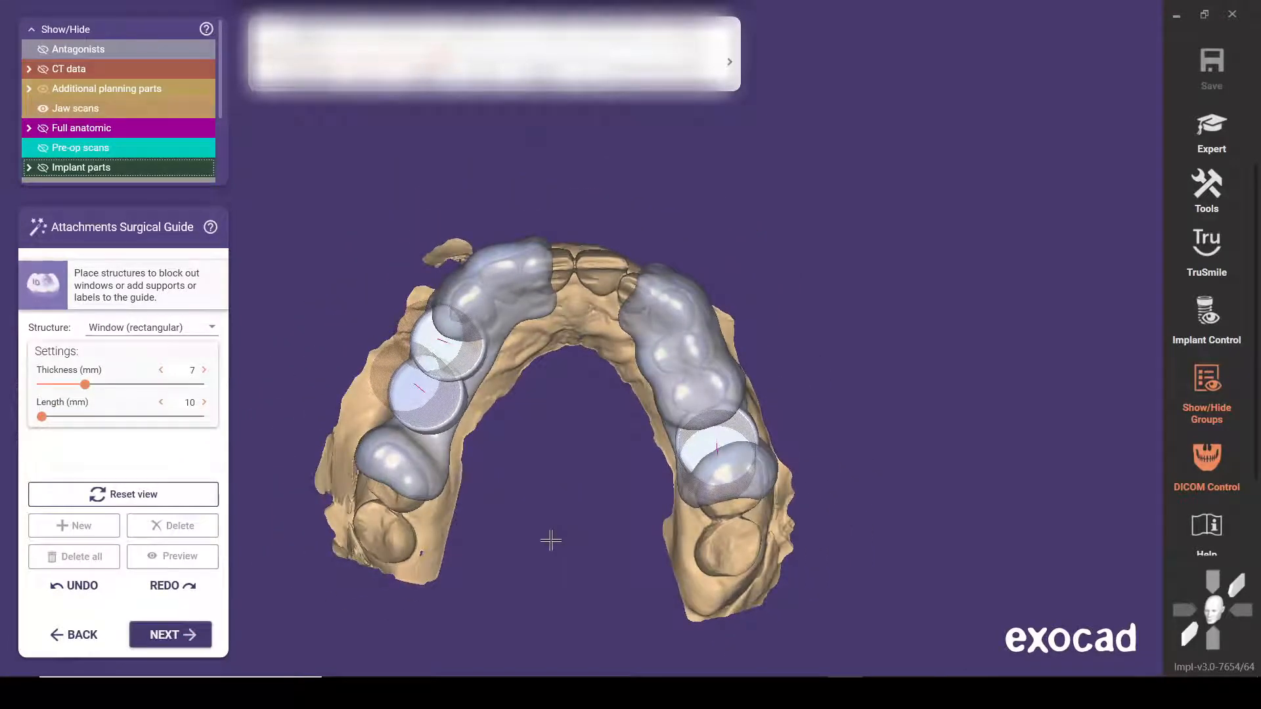
Step: Place a rectangular window, 7 mm thick and 15 mm long, on the guide over the premolar directly in front of the single sleeve
{"action": "right_click_drag", "start_coordinate": [568, 543], "coordinate": [501, 558]}
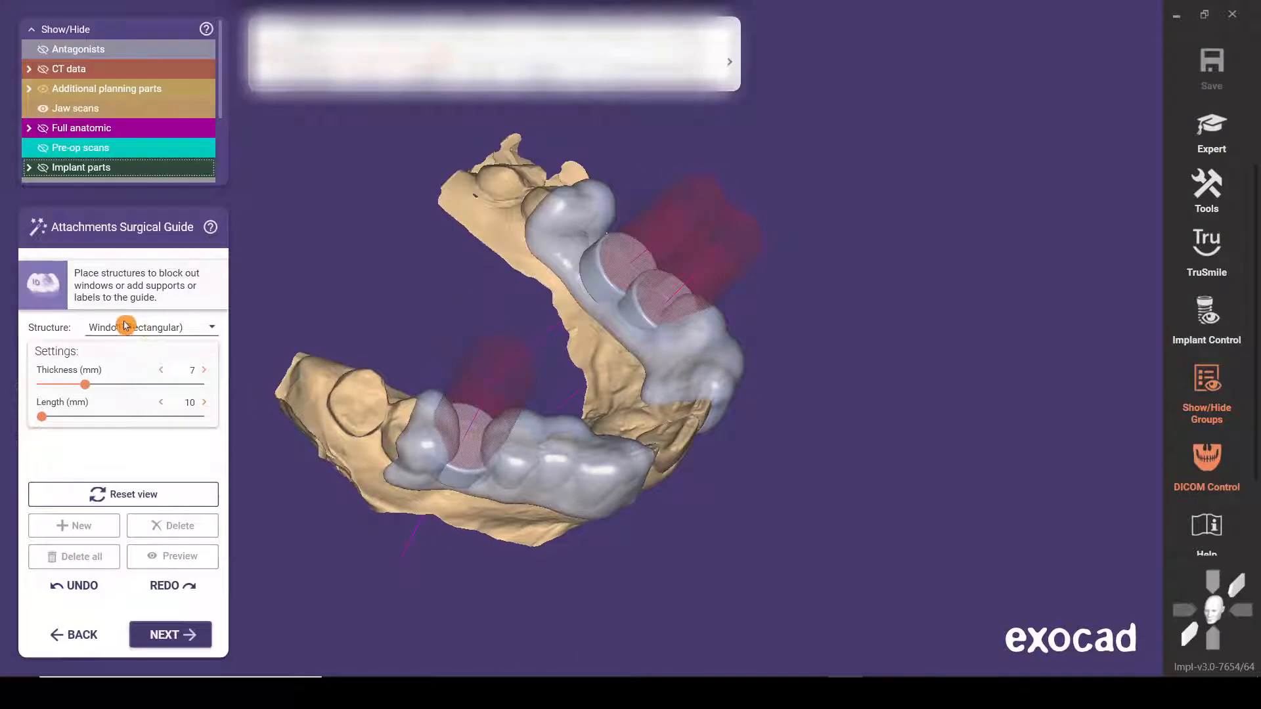
{"action": "left_click", "coordinate": [210, 332]}
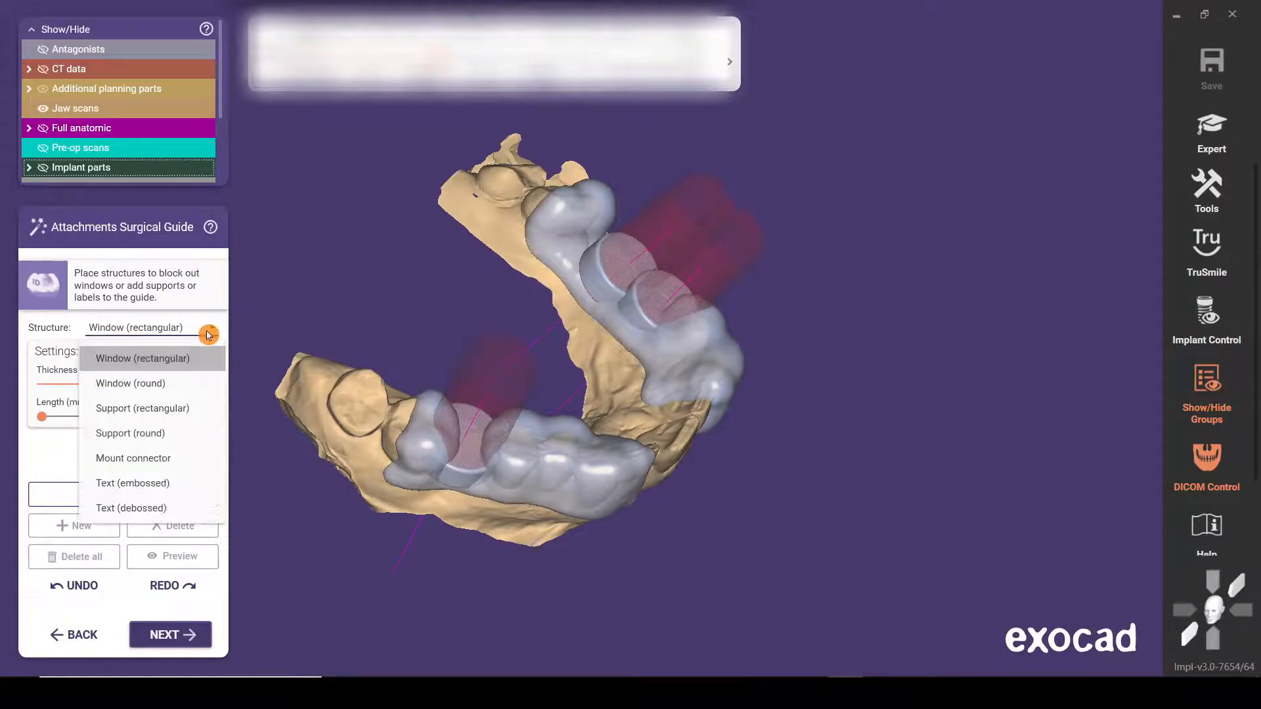
{"action": "left_click", "coordinate": [208, 335]}
{"action": "left_click", "coordinate": [502, 459]}
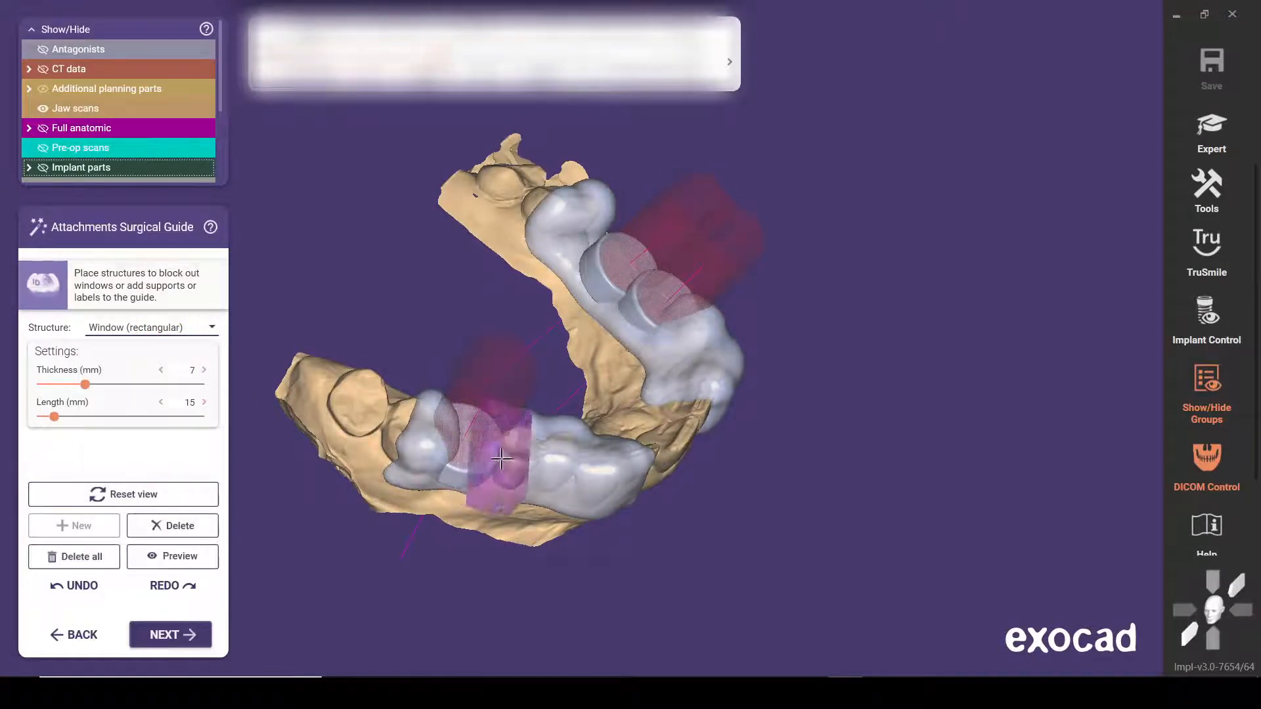
{"action": "mouse_move", "coordinate": [577, 506]}
{"action": "right_mouse_down"}
{"action": "mouse_move", "coordinate": [568, 453]}
{"action": "mouse_move", "coordinate": [564, 526]}
{"action": "mouse_move", "coordinate": [569, 452]}
{"action": "mouse_move", "coordinate": [479, 380]}
{"action": "mouse_move", "coordinate": [602, 538]}
{"action": "mouse_move", "coordinate": [511, 408]}
{"action": "right_mouse_up"}
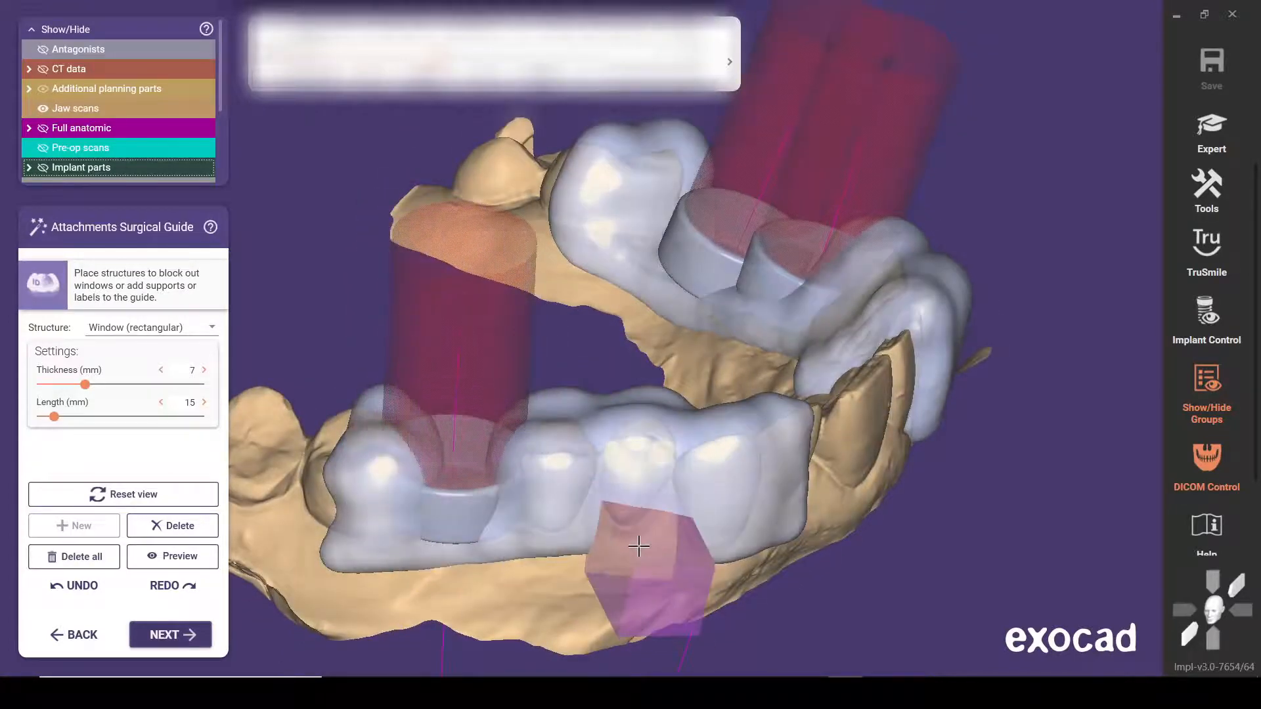
{"action": "right_click_drag", "start_coordinate": [638, 547], "coordinate": [683, 543]}
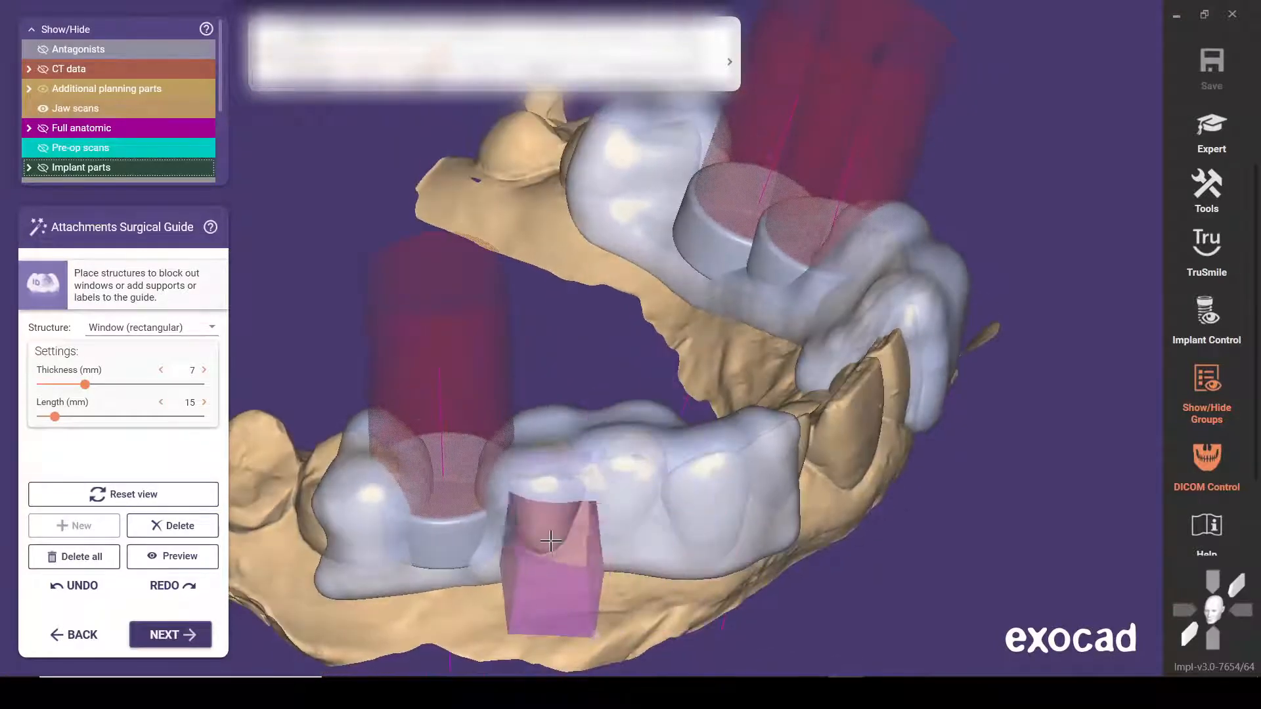
{"action": "right_click_drag", "start_coordinate": [549, 535], "coordinate": [464, 450]}
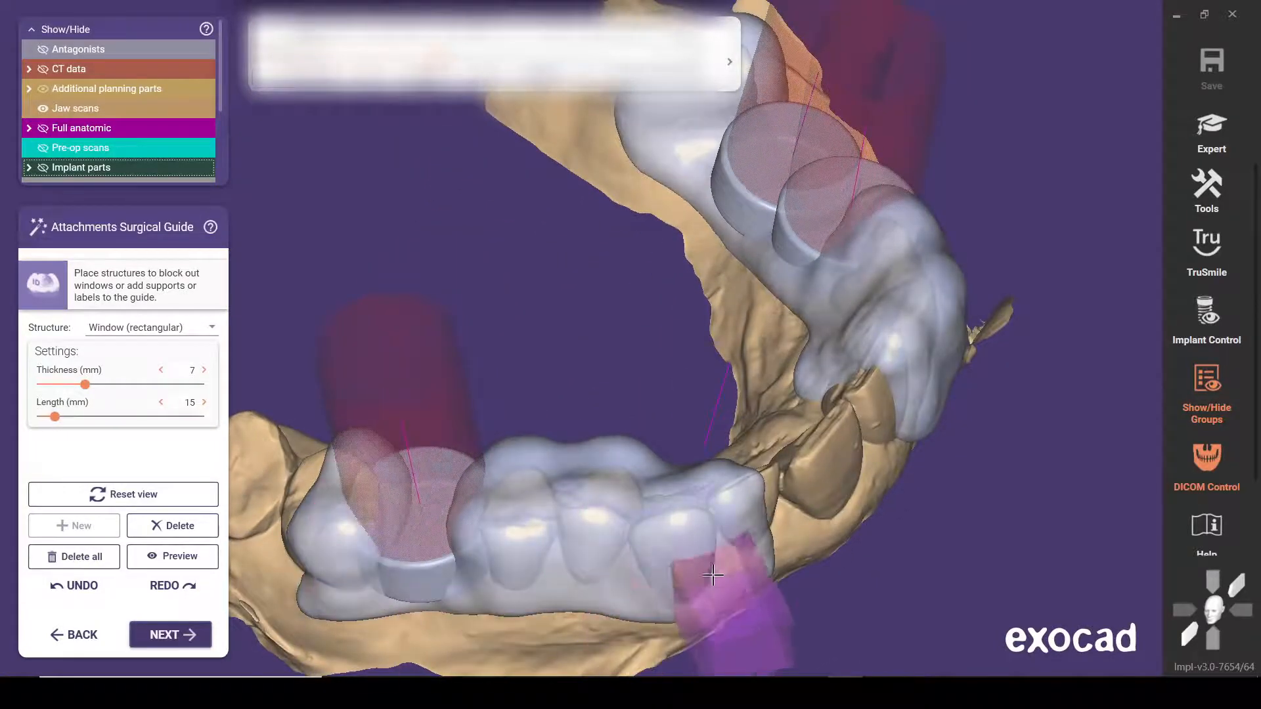
{"action": "right_click_drag", "start_coordinate": [670, 517], "coordinate": [605, 526]}
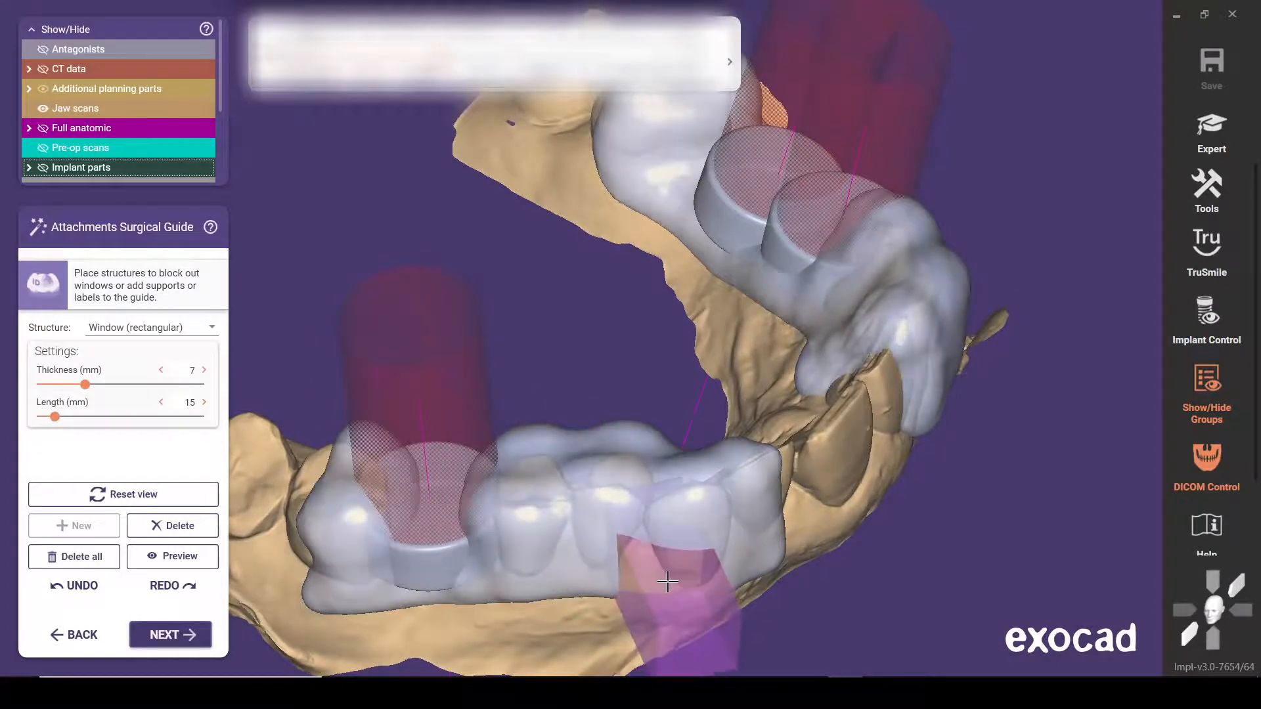
{"action": "right_click_drag", "start_coordinate": [664, 582], "coordinate": [647, 561]}
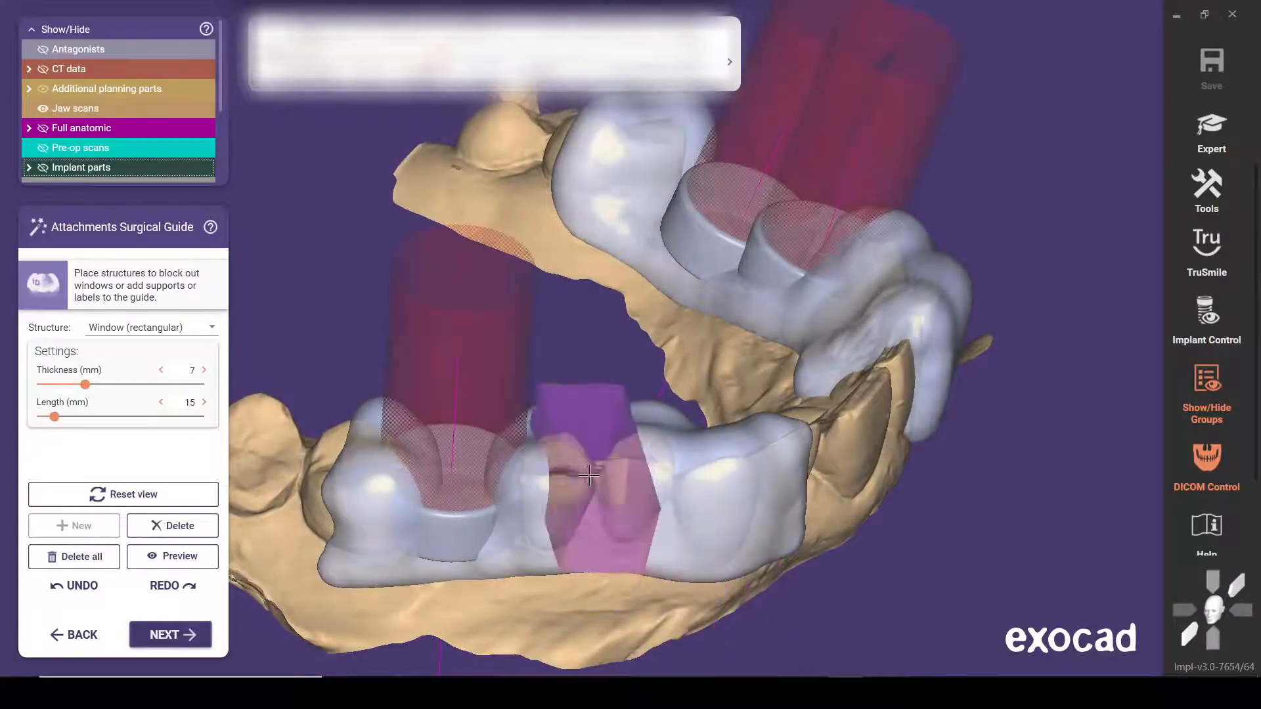
{"action": "left_click", "coordinate": [546, 440]}
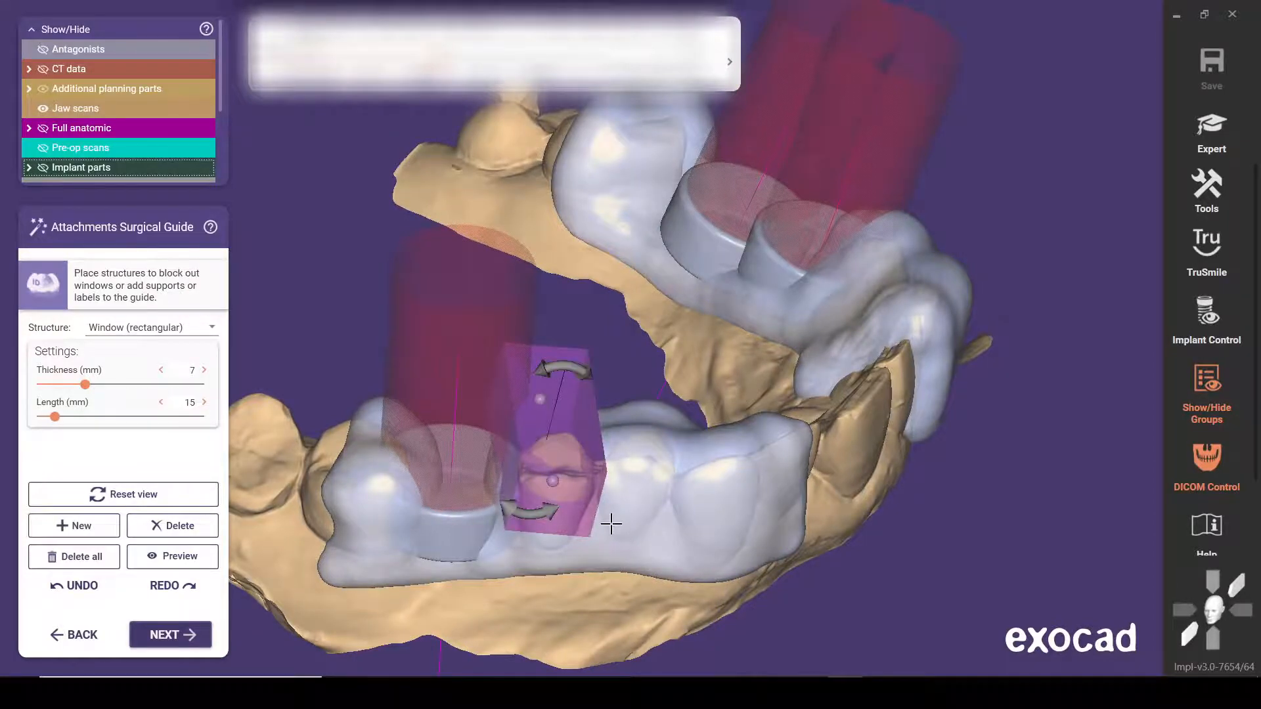
Step: Shift and tilt the premolar window so it sits level over the tooth's cusp, with a length of about 14.84 mm
{"action": "right_click_drag", "start_coordinate": [610, 523], "coordinate": [544, 372]}
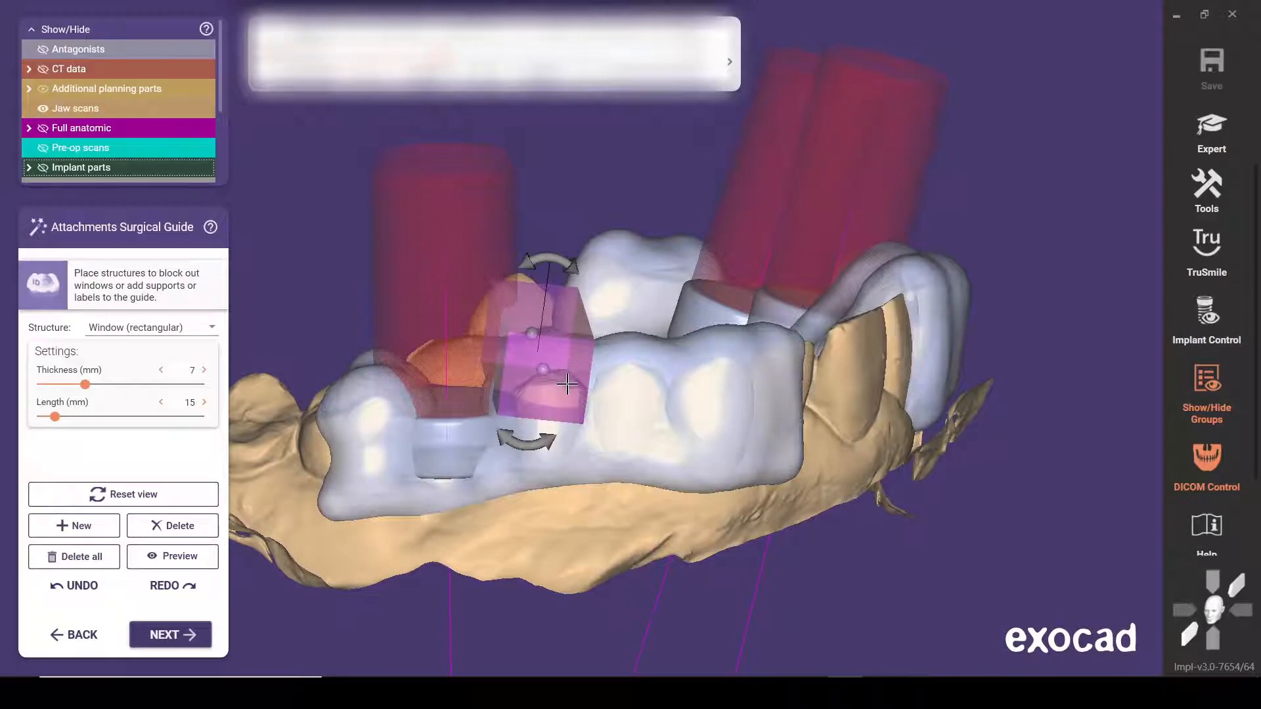
{"action": "left_click_drag", "start_coordinate": [576, 381], "coordinate": [523, 361]}
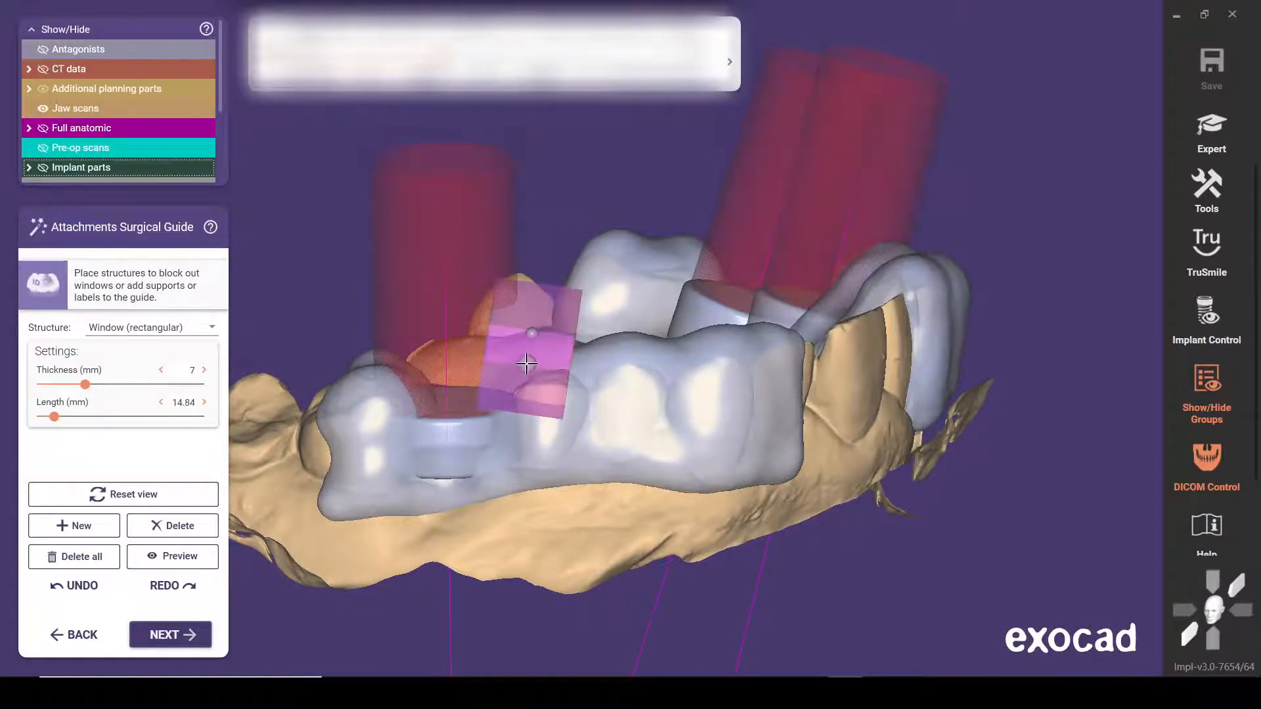
{"action": "right_click_drag", "start_coordinate": [523, 361], "coordinate": [633, 385]}
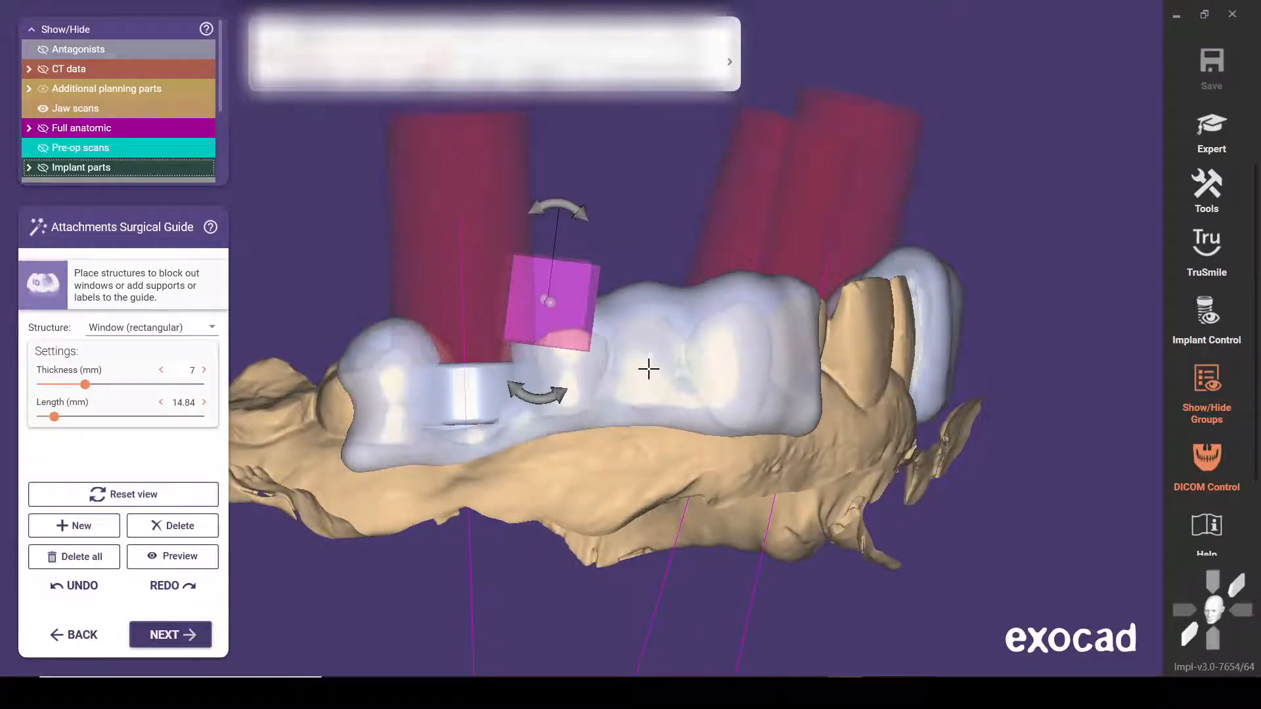
{"action": "left_click_drag", "start_coordinate": [569, 402], "coordinate": [592, 349]}
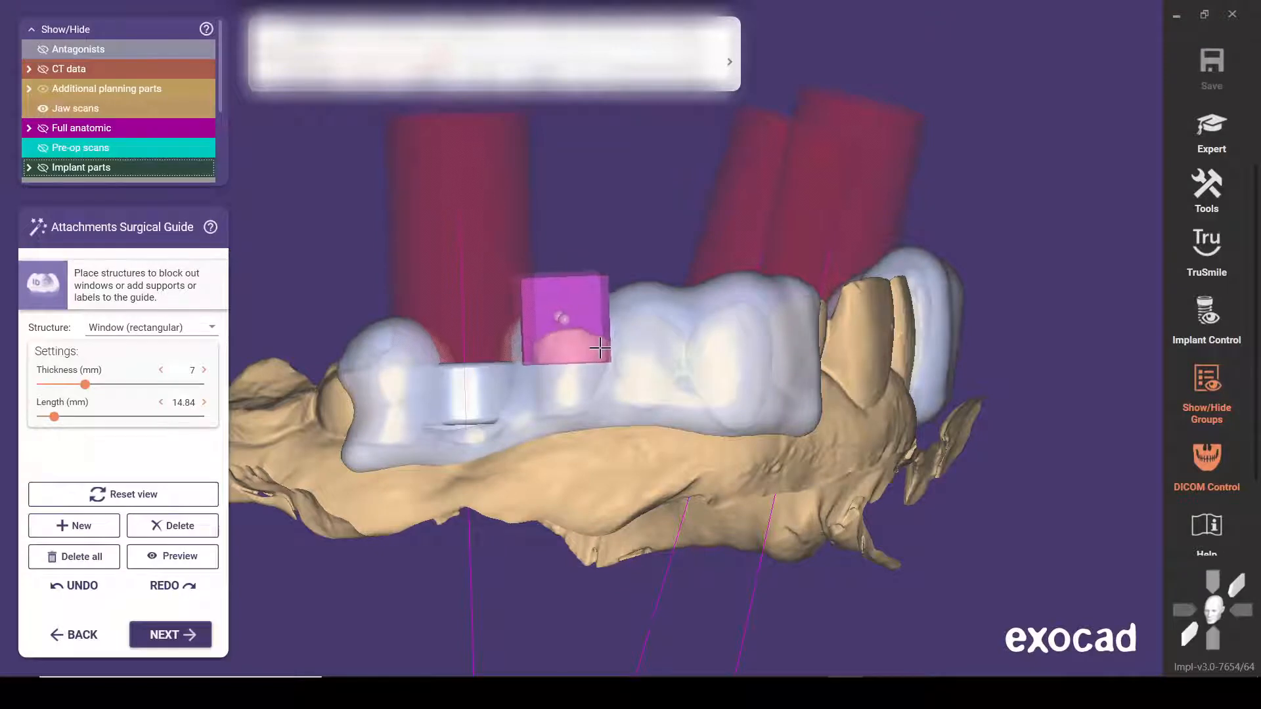
{"action": "left_click_drag", "start_coordinate": [594, 344], "coordinate": [594, 344]}
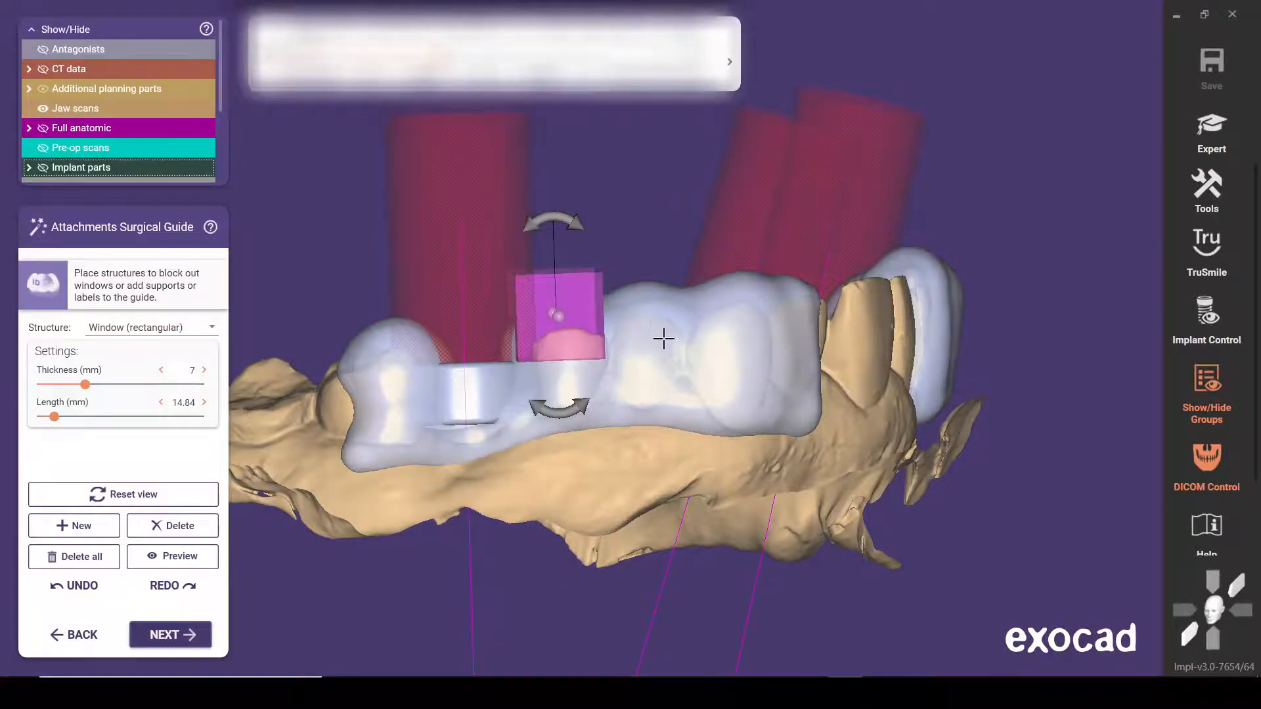
Step: Align the premolar window crosswise over the tooth and adjust its ends to a length of about 14.29 mm
{"action": "right_click_drag", "start_coordinate": [663, 338], "coordinate": [666, 338]}
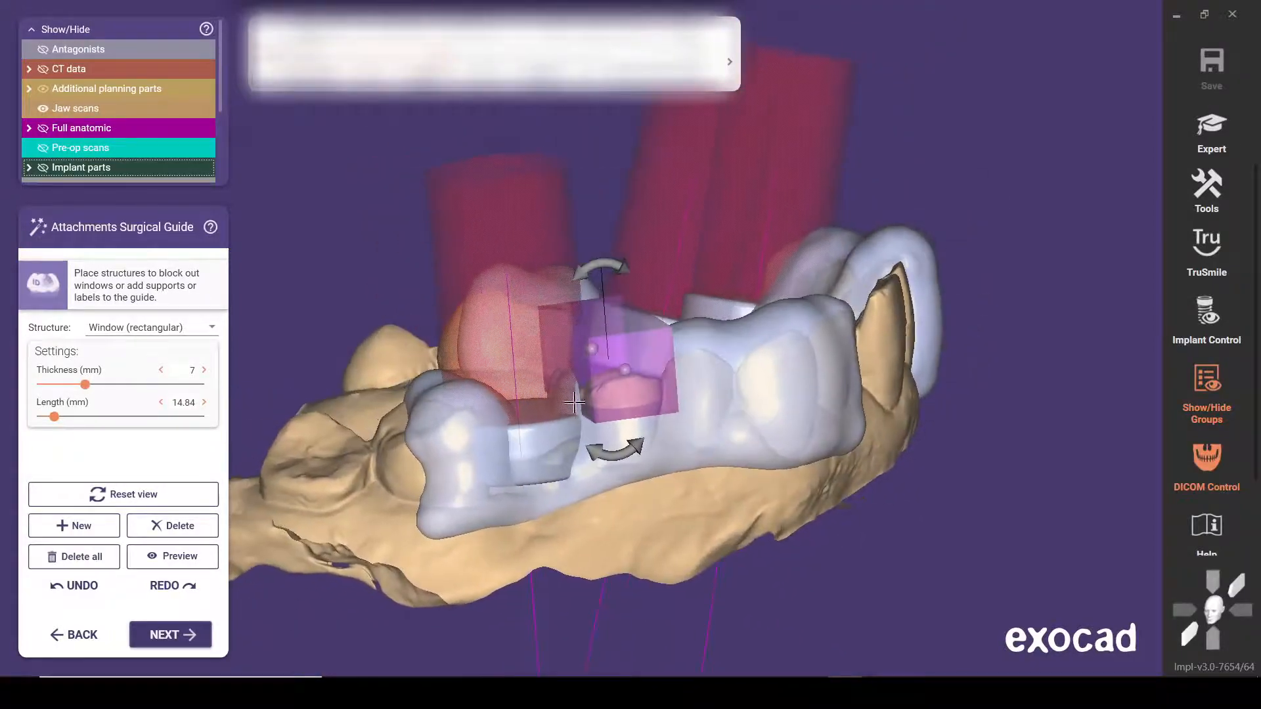
{"action": "scroll", "coordinate": [574, 401], "scroll_direction": "up", "scroll_amount": 2}
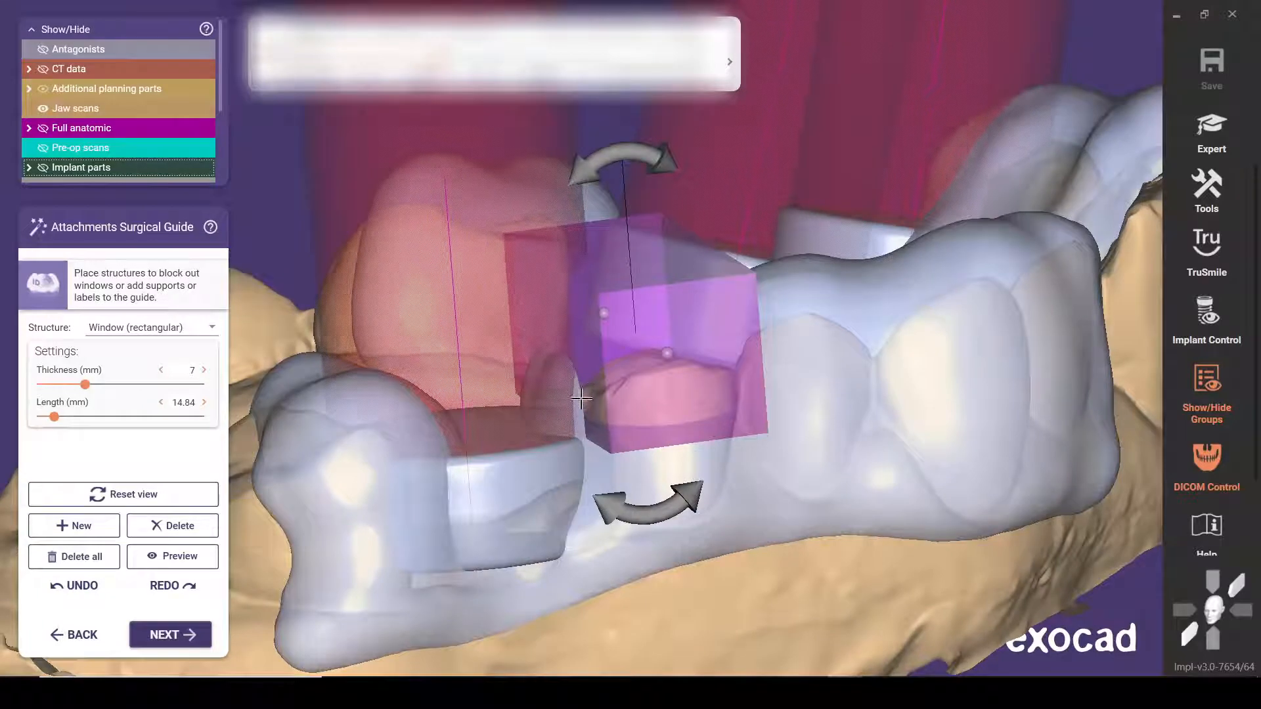
{"action": "right_click_drag", "start_coordinate": [693, 408], "coordinate": [607, 425]}
{"action": "left_click_drag", "start_coordinate": [586, 458], "coordinate": [588, 445]}
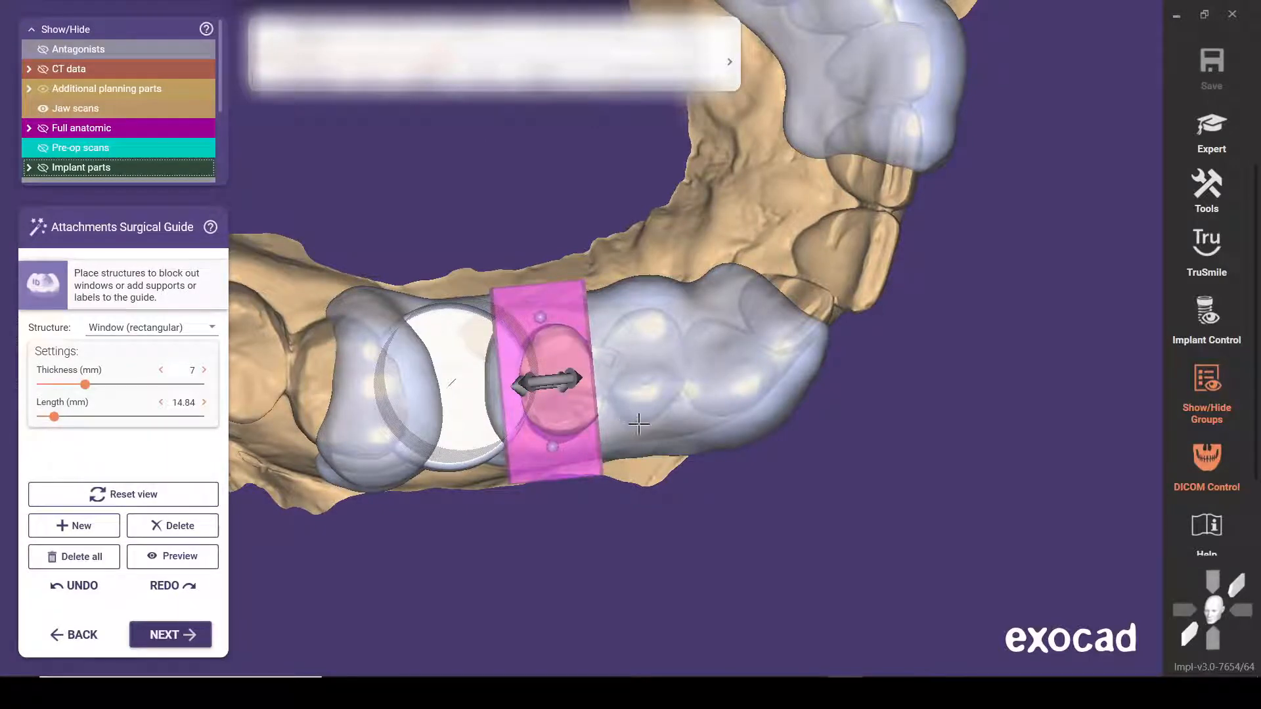
{"action": "left_click_drag", "start_coordinate": [556, 445], "coordinate": [668, 412]}
{"action": "left_click_drag", "start_coordinate": [599, 431], "coordinate": [551, 439]}
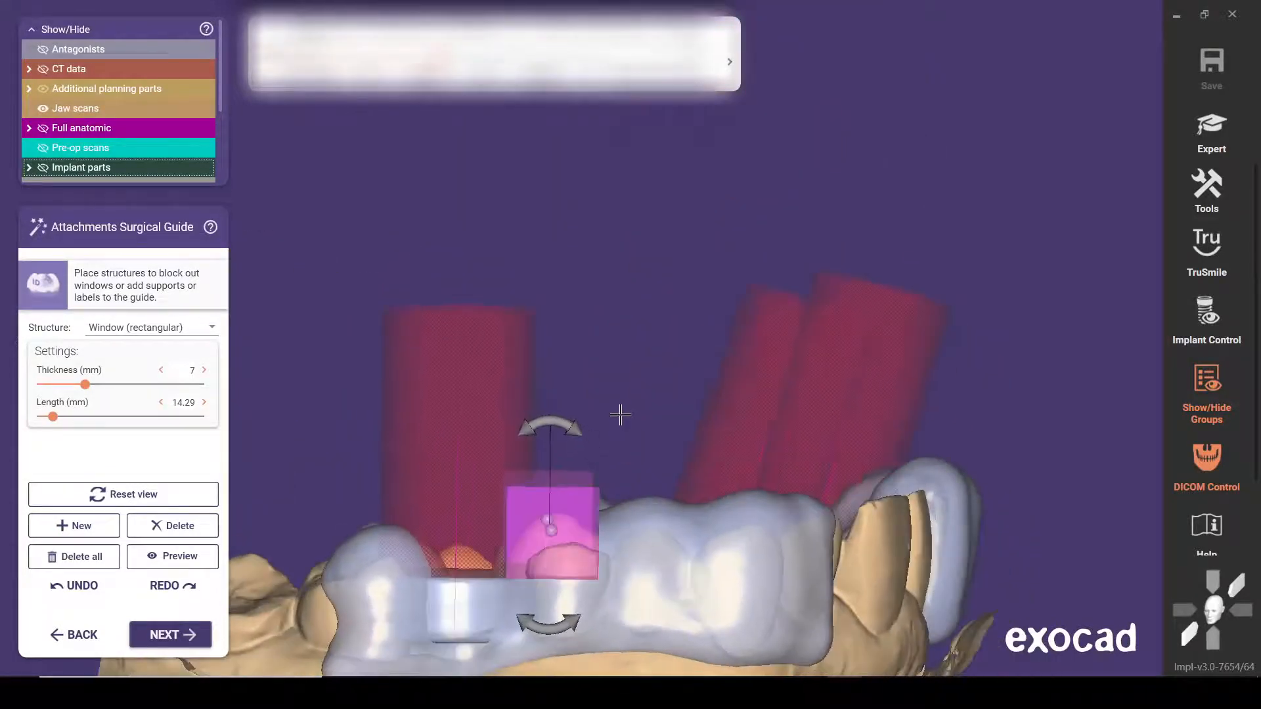
Step: Raise the premolar window slightly and preview its cutout in the guide from the chewing side
{"action": "middle_click_drag", "start_coordinate": [610, 609], "coordinate": [580, 488]}
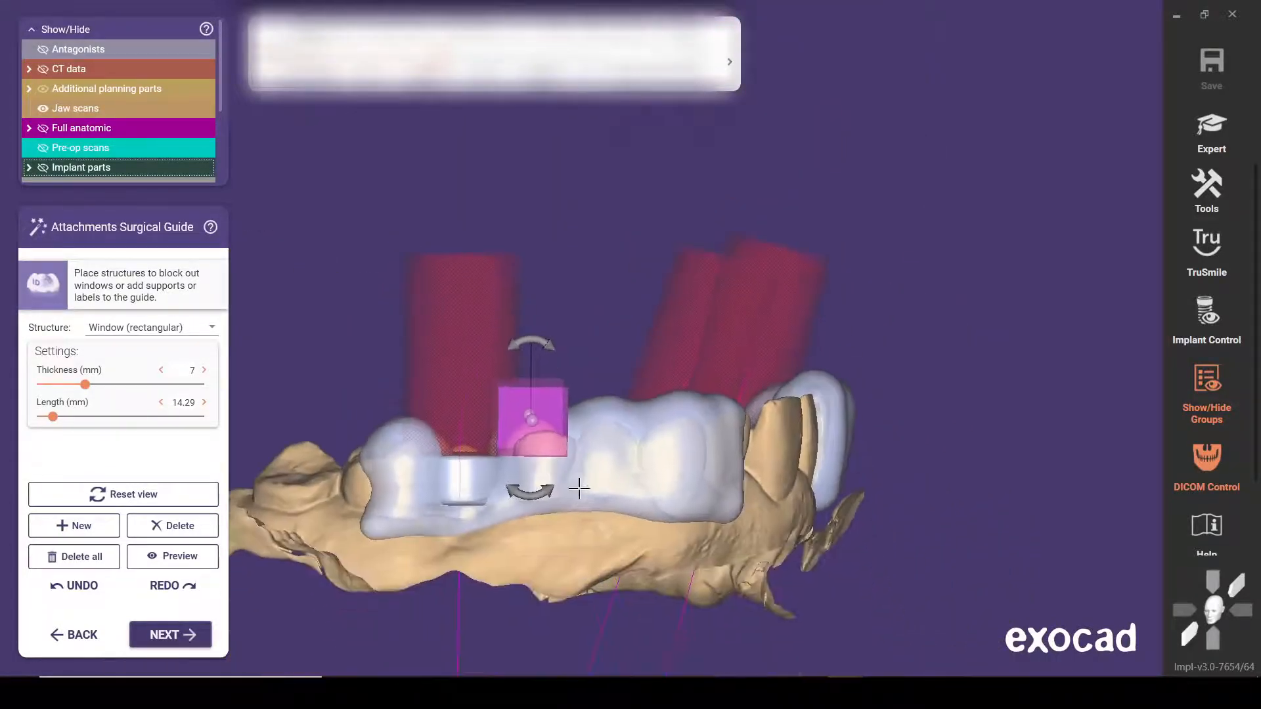
{"action": "mouse_move", "coordinate": [553, 444]}
{"action": "left_mouse_down"}
{"action": "mouse_move", "coordinate": [555, 462]}
{"action": "mouse_move", "coordinate": [553, 440]}
{"action": "left_mouse_up"}
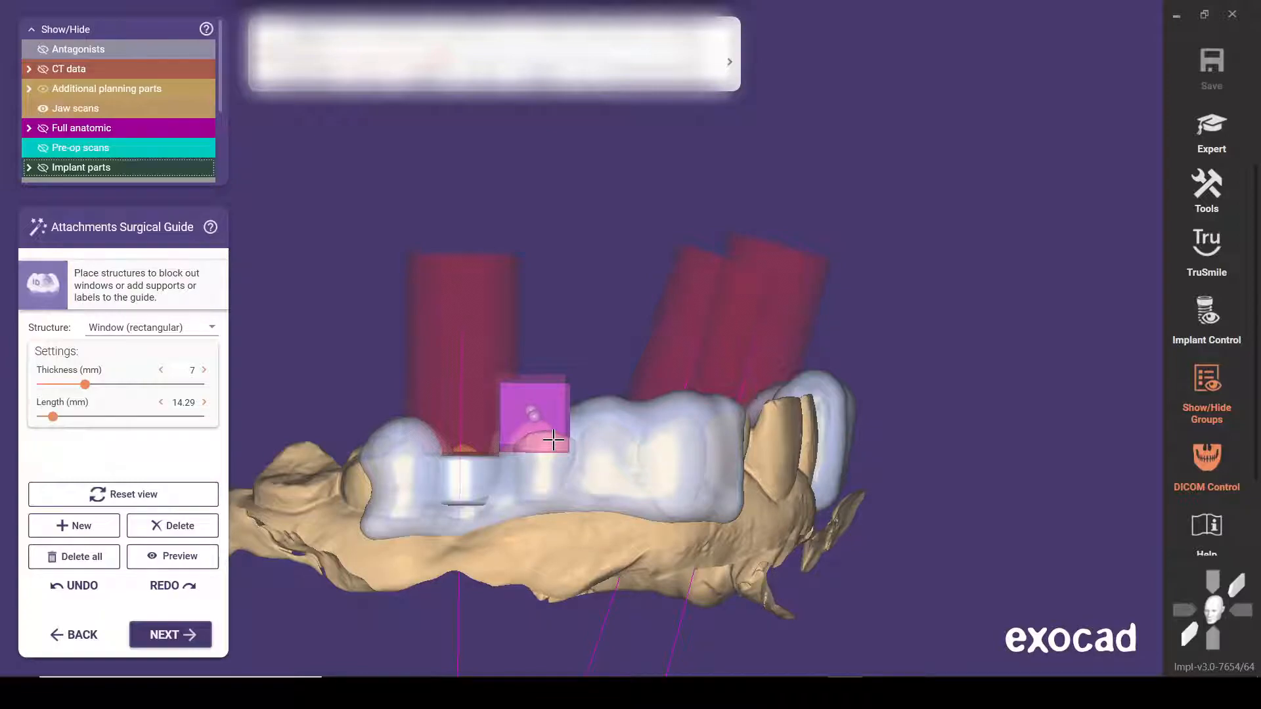
{"action": "right_click_drag", "start_coordinate": [628, 450], "coordinate": [644, 451]}
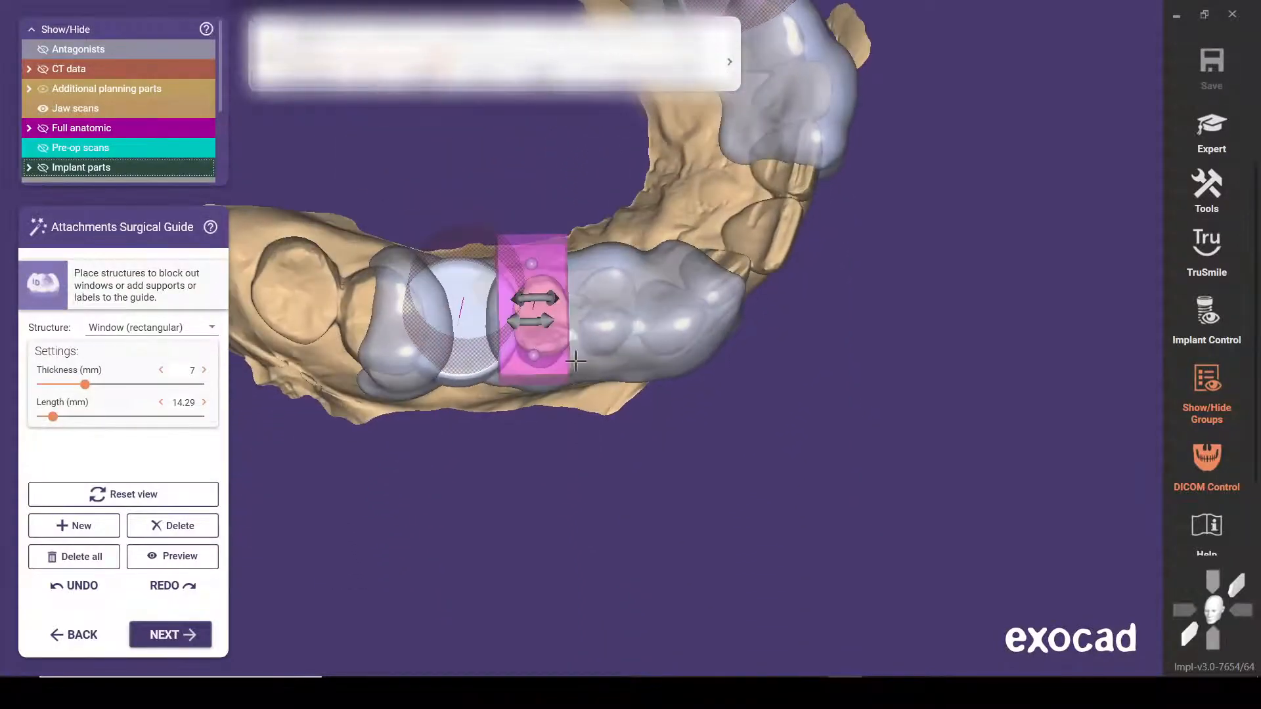
{"action": "scroll", "coordinate": [575, 361], "scroll_direction": "up", "scroll_amount": 3}
{"action": "right_click_drag", "start_coordinate": [570, 342], "coordinate": [547, 513]}
{"action": "right_click_drag", "start_coordinate": [594, 459], "coordinate": [645, 515]}
{"action": "left_click", "coordinate": [193, 569]}
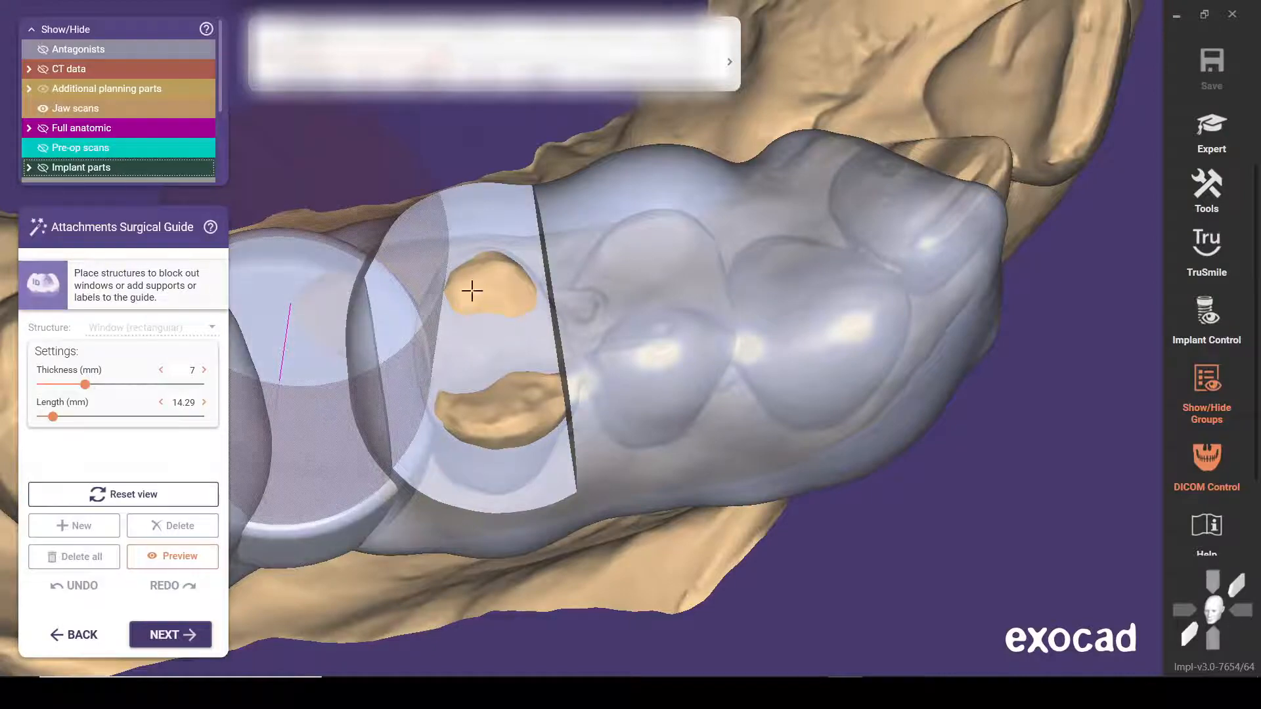
{"action": "right_click_drag", "start_coordinate": [515, 408], "coordinate": [470, 402]}
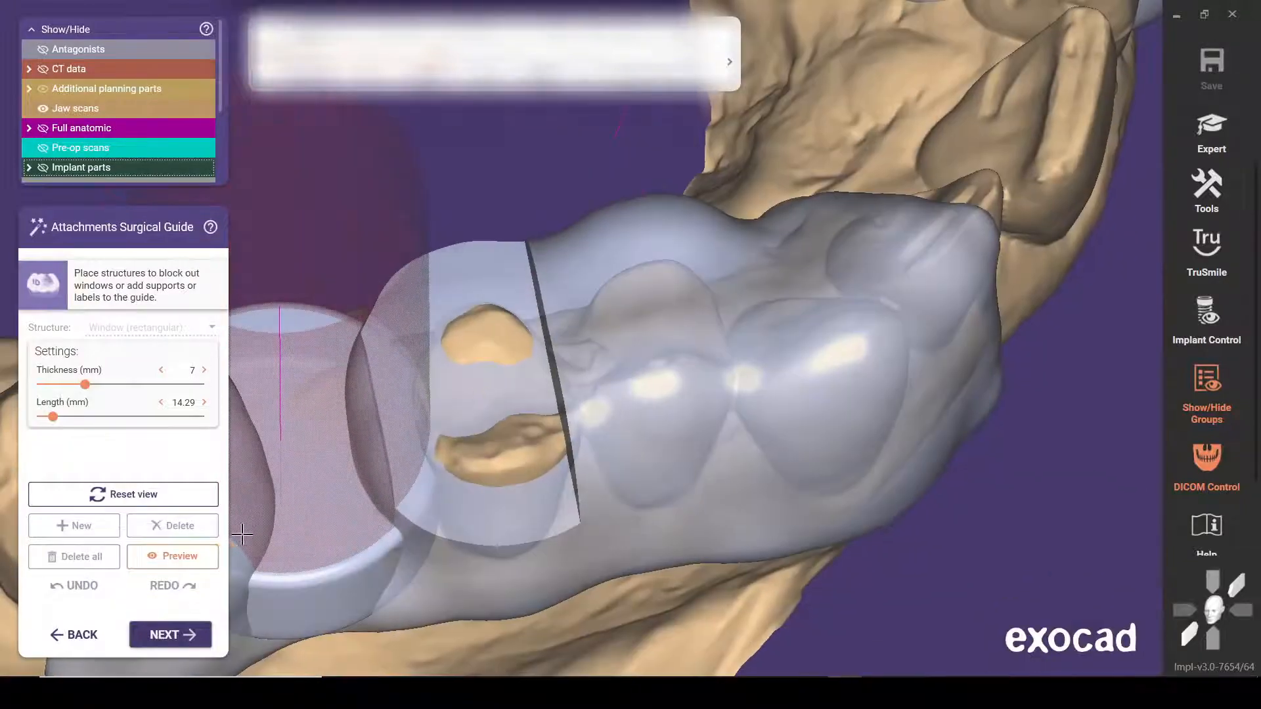
{"action": "left_click", "coordinate": [195, 557]}
Step: Lower the premolar window slightly and preview the cutout again from the facial side
{"action": "right_click_drag", "start_coordinate": [414, 518], "coordinate": [417, 513]}
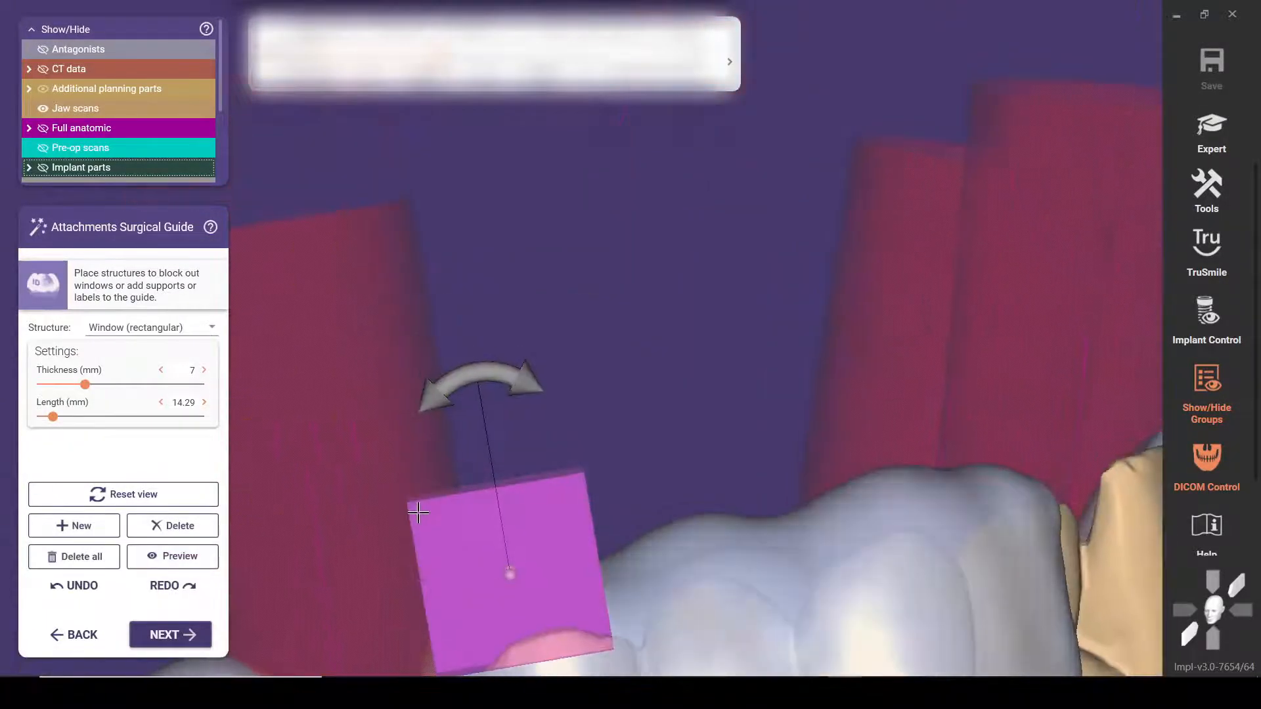
{"action": "middle_click", "coordinate": [536, 648]}
{"action": "scroll", "coordinate": [522, 510], "scroll_direction": "down", "scroll_amount": 3}
{"action": "right_click_drag", "start_coordinate": [664, 440], "coordinate": [629, 422]}
{"action": "left_click_drag", "start_coordinate": [585, 397], "coordinate": [583, 407]}
{"action": "left_click", "coordinate": [194, 557]}
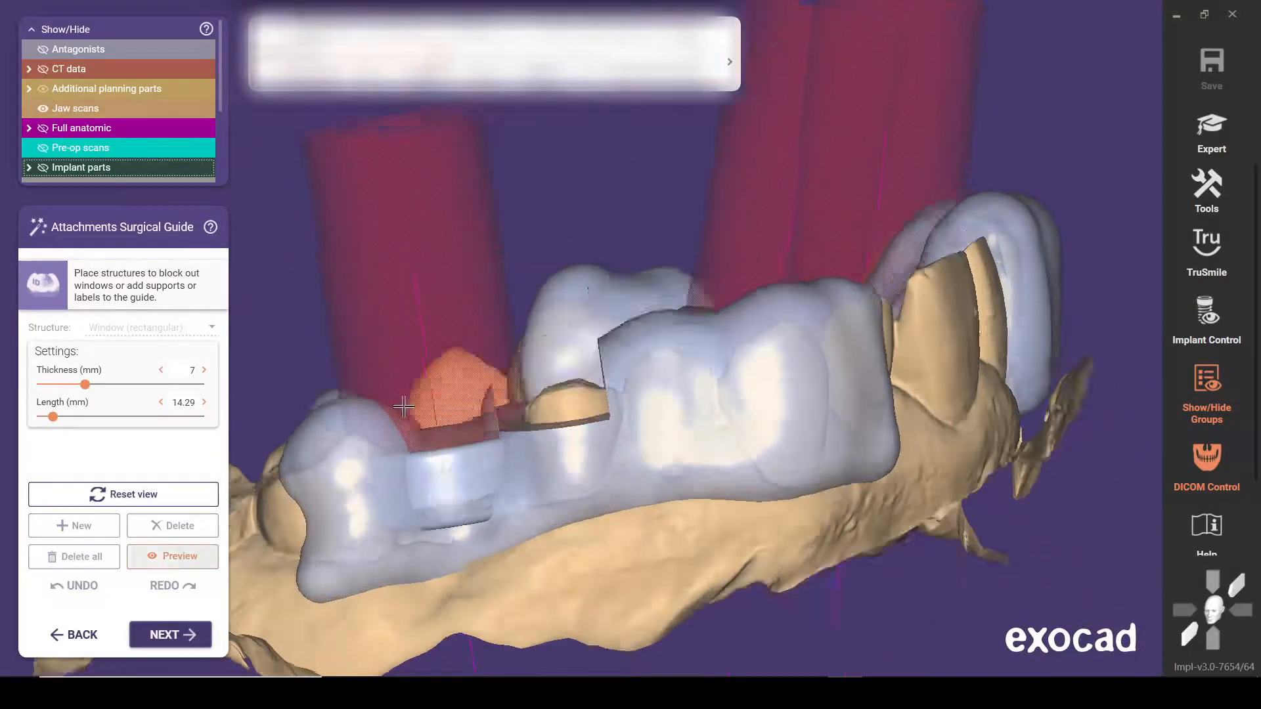
{"action": "mouse_move", "coordinate": [403, 406]}
{"action": "right_mouse_down"}
{"action": "mouse_move", "coordinate": [427, 296]}
{"action": "mouse_move", "coordinate": [414, 394]}
{"action": "right_mouse_up"}
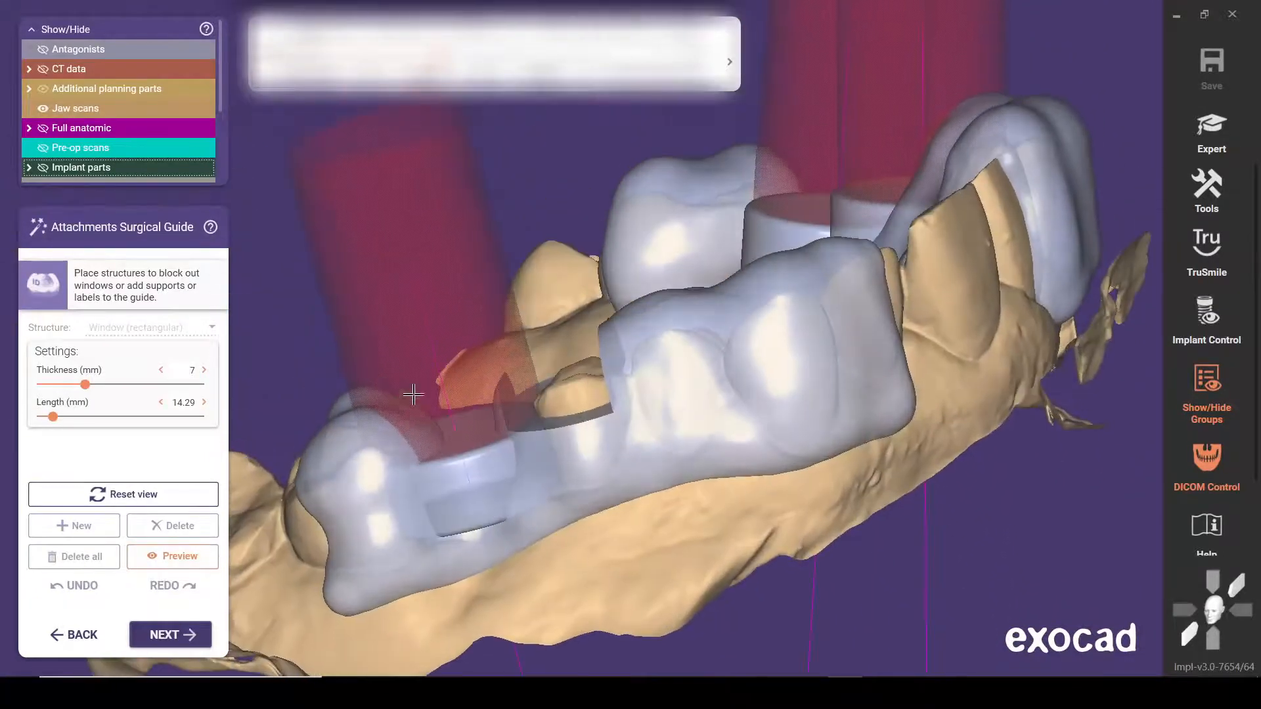
{"action": "left_click", "coordinate": [180, 560]}
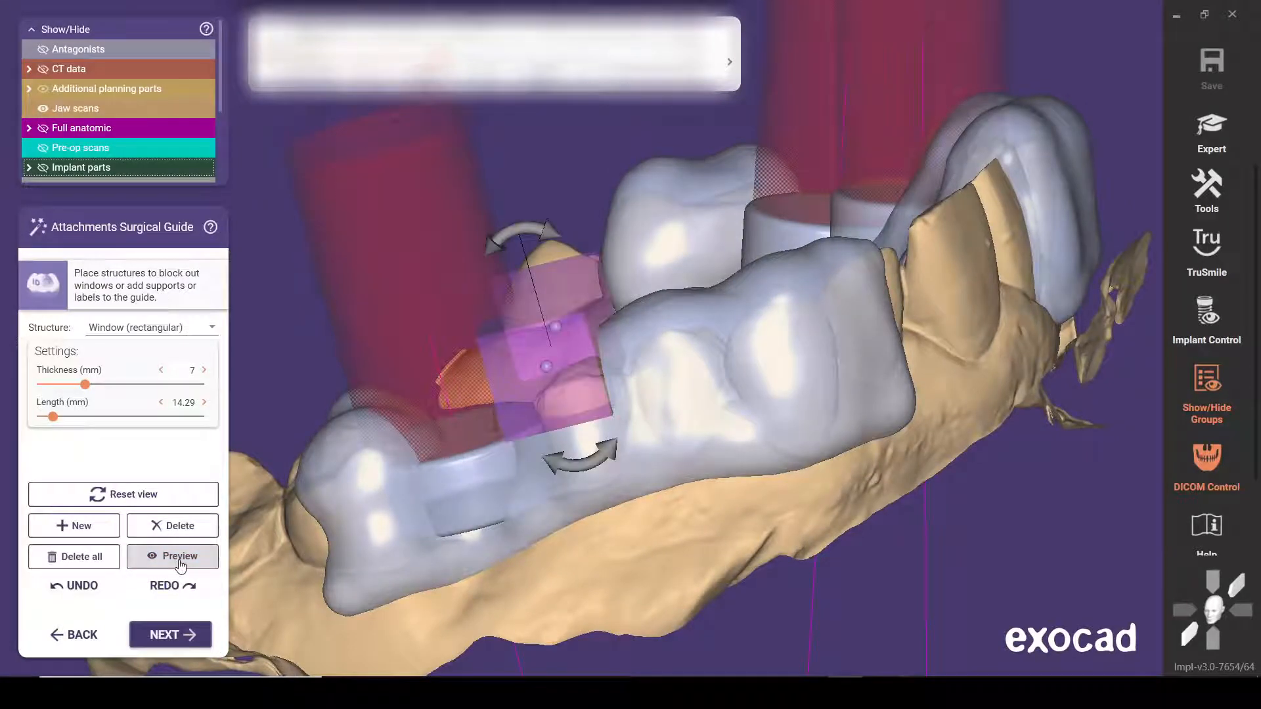
{"action": "left_click", "coordinate": [178, 558]}
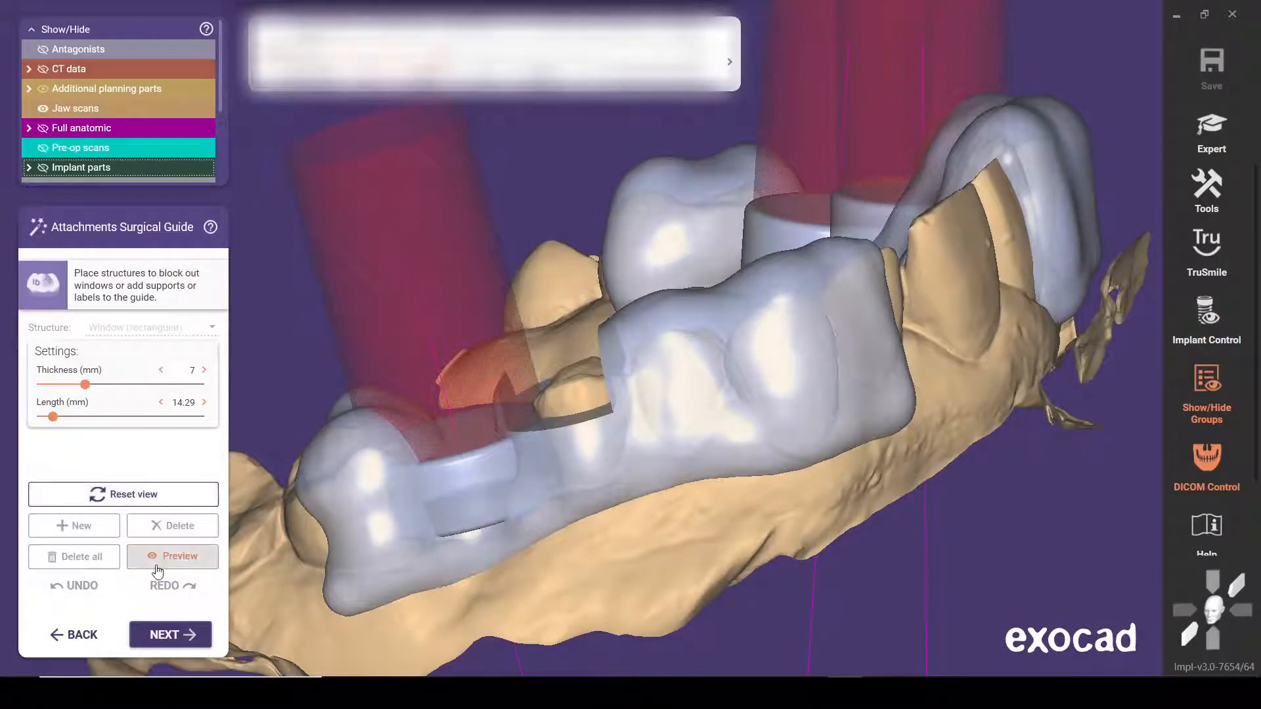
{"action": "left_click", "coordinate": [178, 560]}
Step: Add a second rectangular window over the canine and tilt it above the cusp, with a length of about 14.33 mm
{"action": "right_click_drag", "start_coordinate": [479, 507], "coordinate": [752, 440]}
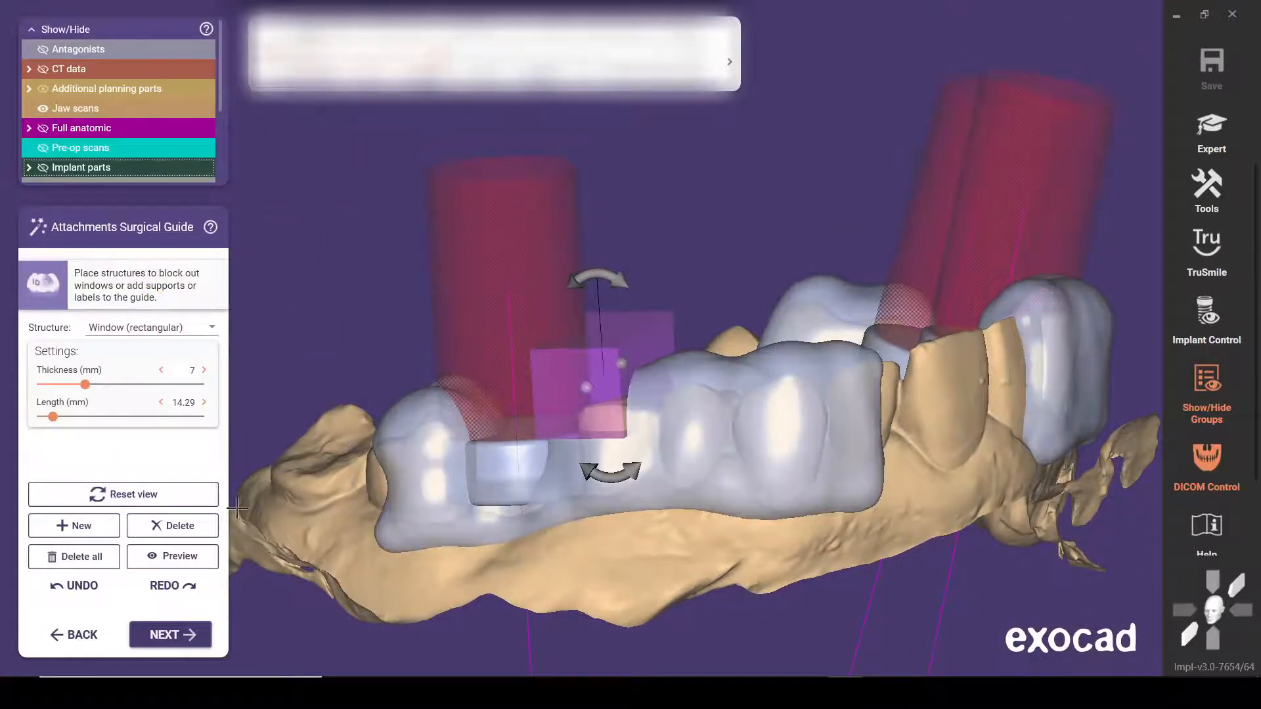
{"action": "left_click", "coordinate": [73, 526]}
{"action": "left_click", "coordinate": [779, 362]}
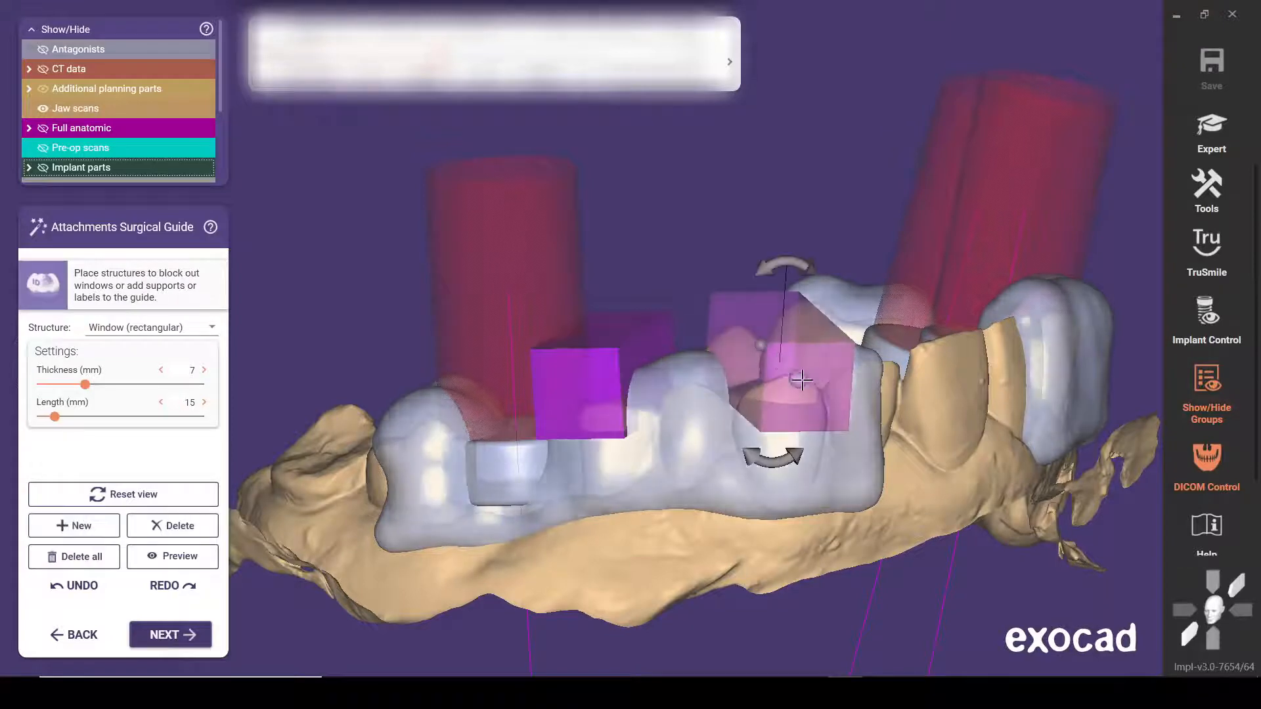
{"action": "left_click_drag", "start_coordinate": [798, 379], "coordinate": [776, 375]}
{"action": "left_click_drag", "start_coordinate": [785, 462], "coordinate": [802, 453]}
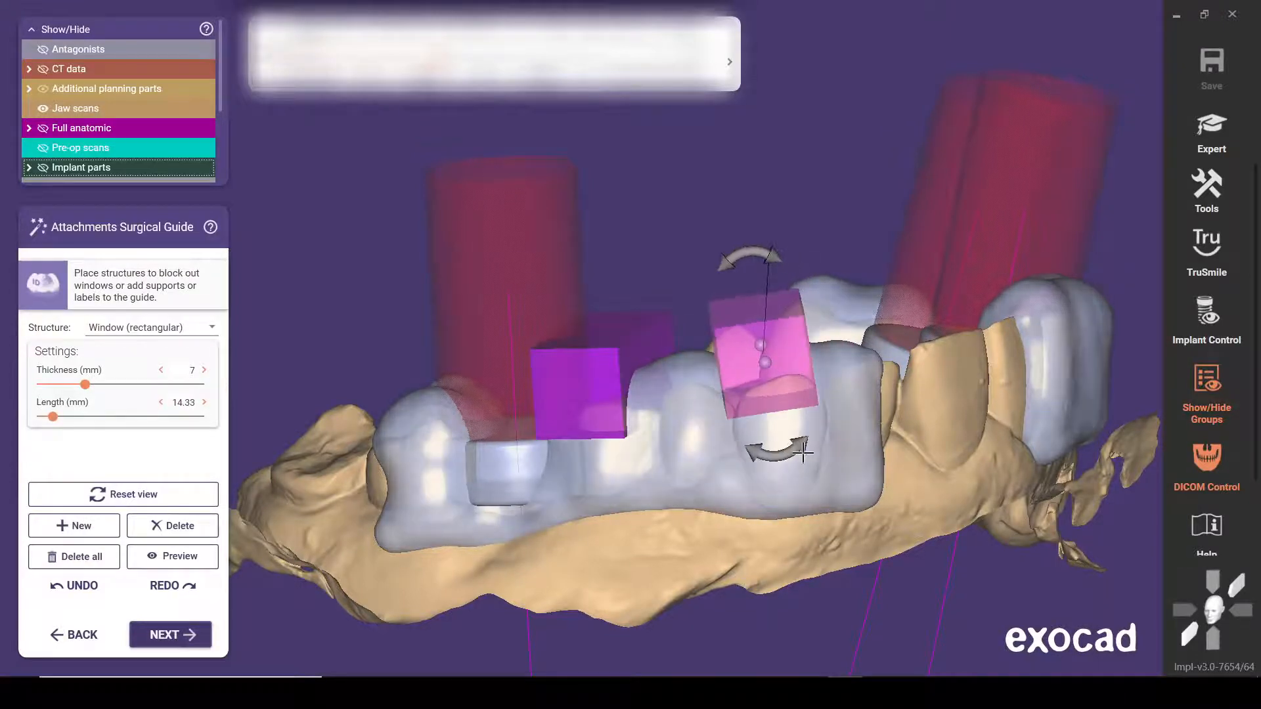
Step: Reposition the canine window crosswise over the tooth in the chewing-side view and extend it to about 14.62 mm long
{"action": "right_click_drag", "start_coordinate": [799, 452], "coordinate": [874, 408]}
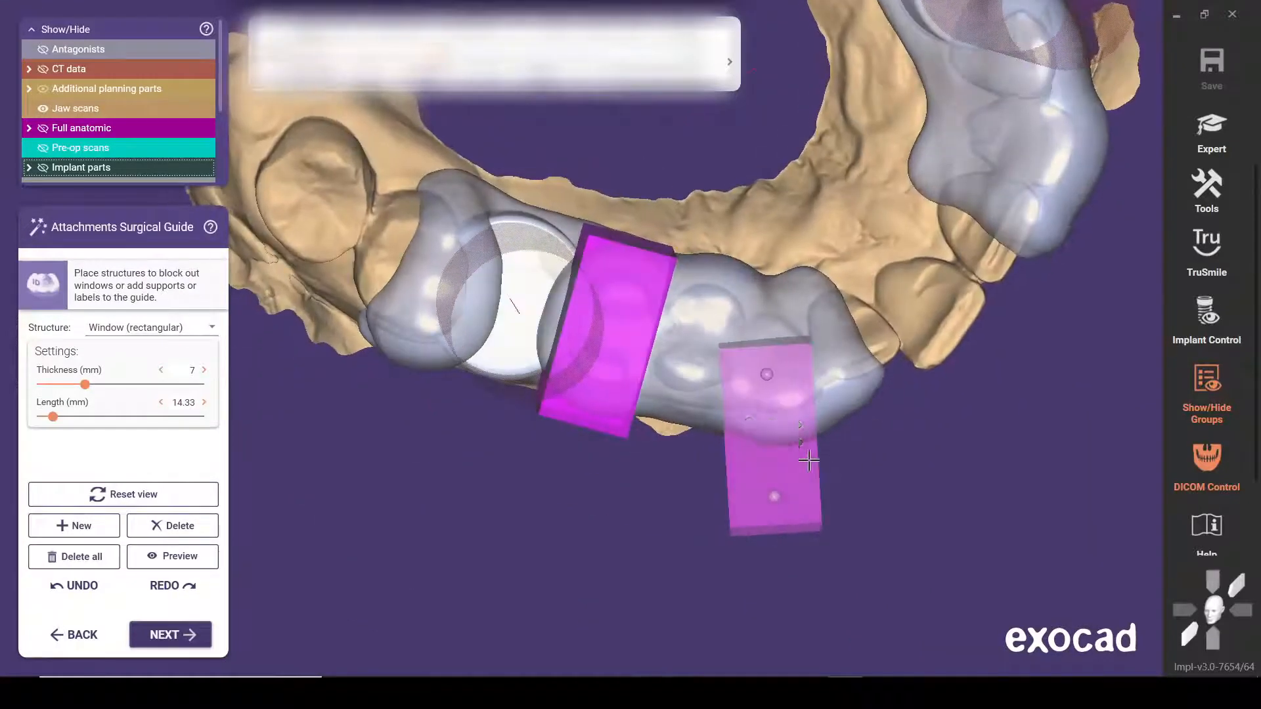
{"action": "left_click_drag", "start_coordinate": [809, 460], "coordinate": [819, 404]}
{"action": "mouse_move", "coordinate": [873, 425]}
{"action": "right_mouse_down"}
{"action": "mouse_move", "coordinate": [873, 375]}
{"action": "mouse_move", "coordinate": [873, 425]}
{"action": "mouse_move", "coordinate": [861, 428]}
{"action": "right_mouse_up"}
{"action": "left_click_drag", "start_coordinate": [813, 357], "coordinate": [814, 355]}
{"action": "right_click_drag", "start_coordinate": [911, 420], "coordinate": [872, 449]}
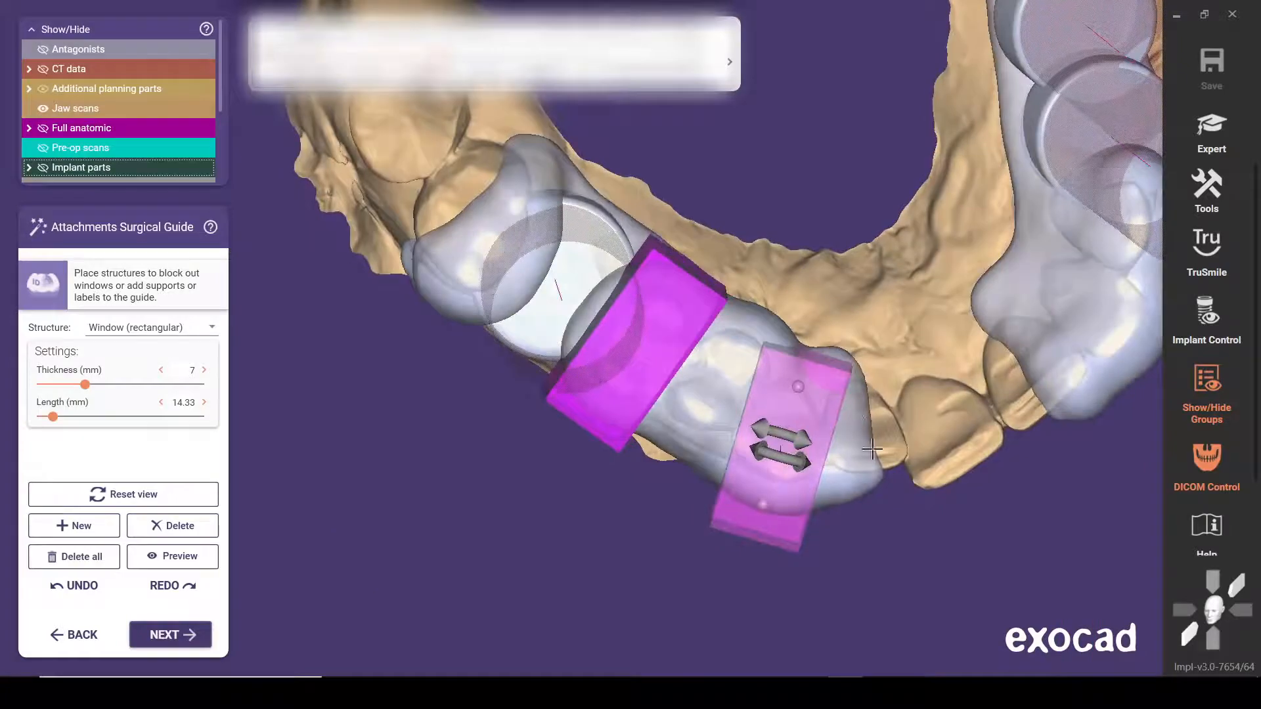
{"action": "left_click_drag", "start_coordinate": [791, 373], "coordinate": [791, 383]}
{"action": "right_click_drag", "start_coordinate": [856, 467], "coordinate": [857, 467]}
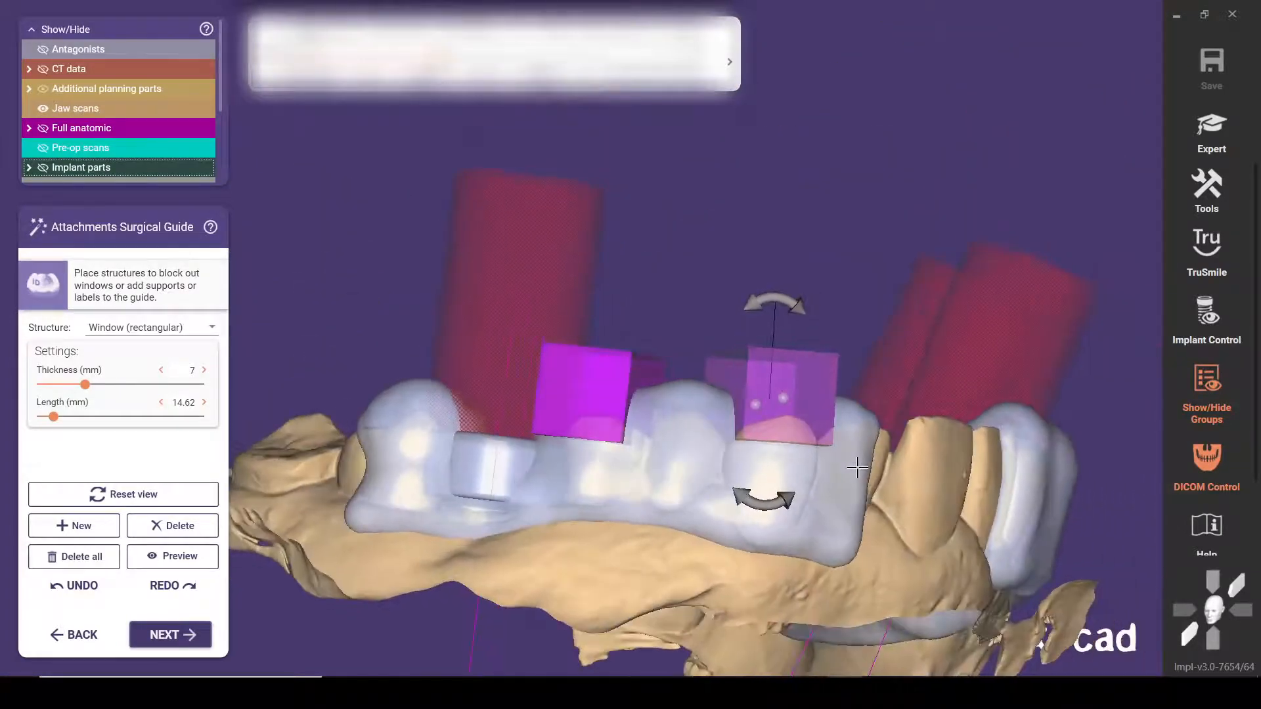
{"action": "mouse_move", "coordinate": [1021, 522]}
{"action": "right_mouse_down"}
{"action": "mouse_move", "coordinate": [1047, 518]}
{"action": "mouse_move", "coordinate": [976, 523]}
{"action": "mouse_move", "coordinate": [881, 484]}
{"action": "mouse_move", "coordinate": [910, 427]}
{"action": "mouse_move", "coordinate": [847, 436]}
{"action": "mouse_move", "coordinate": [827, 404]}
{"action": "mouse_move", "coordinate": [796, 453]}
{"action": "mouse_move", "coordinate": [676, 473]}
{"action": "right_mouse_up"}
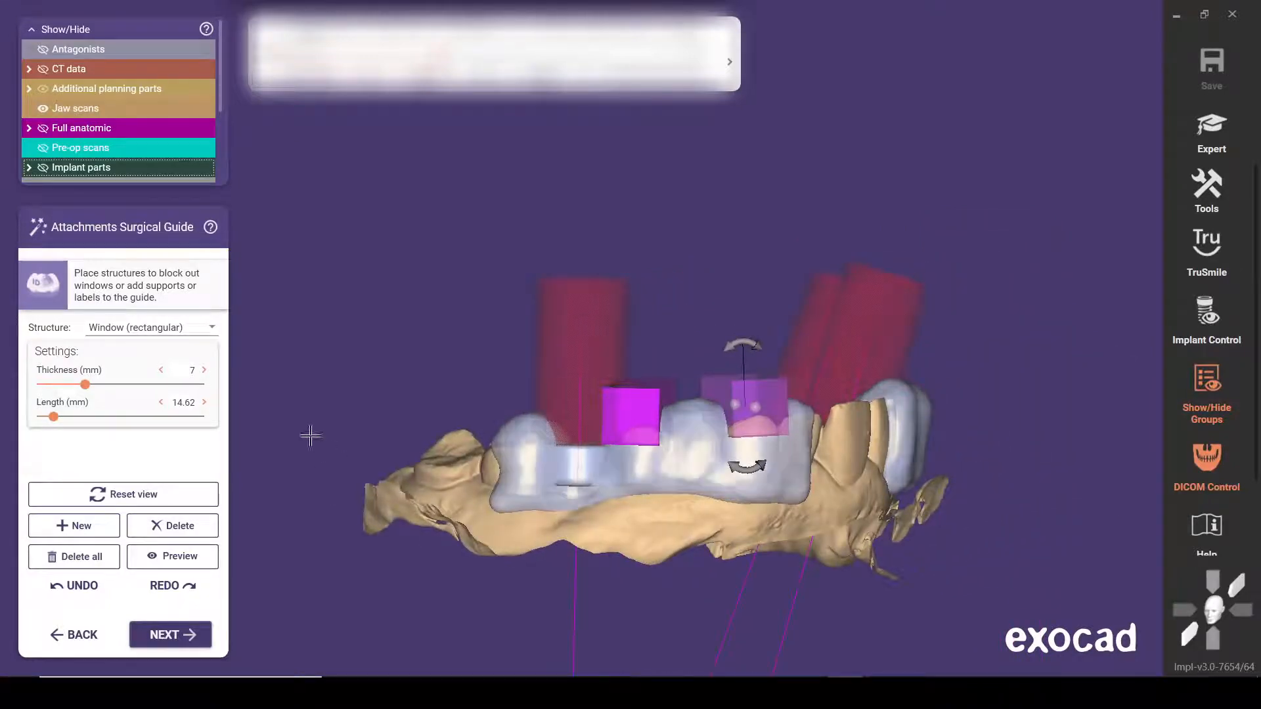
Step: Add the debossed text "Tutorial" with 1 mm thickness and 4 mm size on the guide's facial surface, below the two windows
{"action": "left_click", "coordinate": [204, 338]}
{"action": "left_click", "coordinate": [201, 335]}
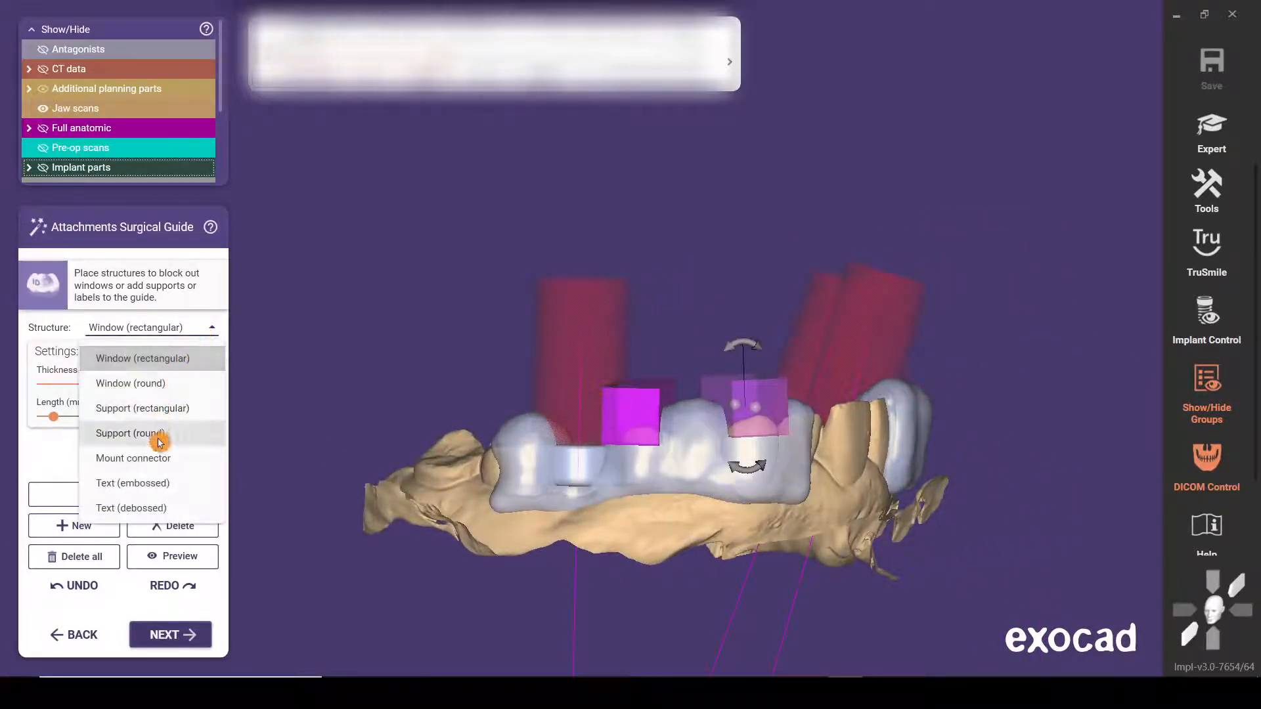
{"action": "left_click", "coordinate": [143, 514]}
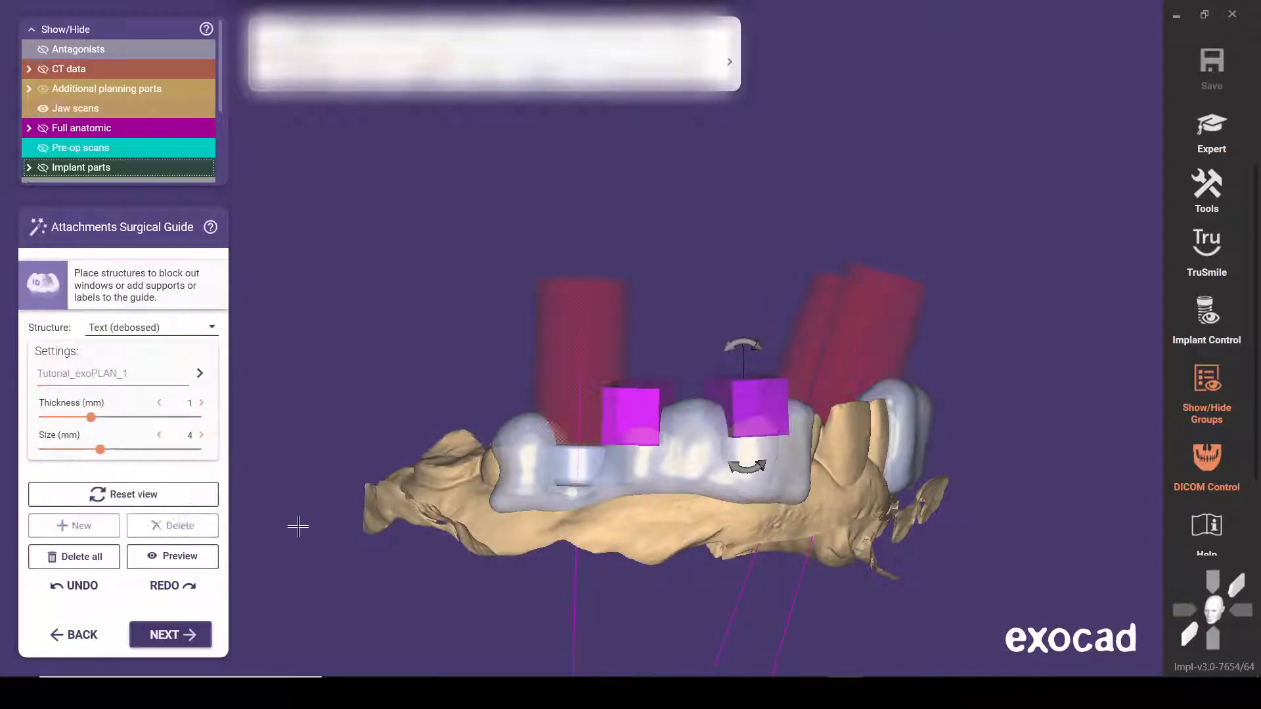
{"action": "right_click_drag", "start_coordinate": [465, 522], "coordinate": [273, 463]}
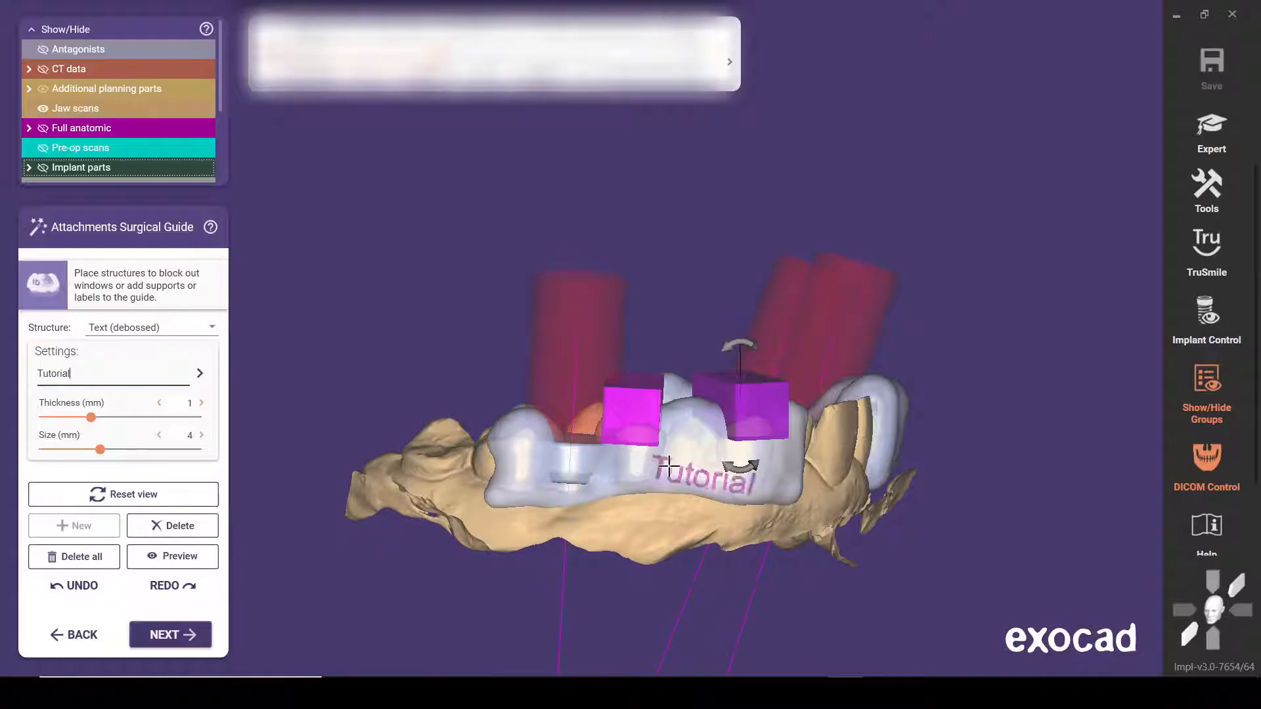
{"action": "left_click_drag", "start_coordinate": [668, 467], "coordinate": [648, 485]}
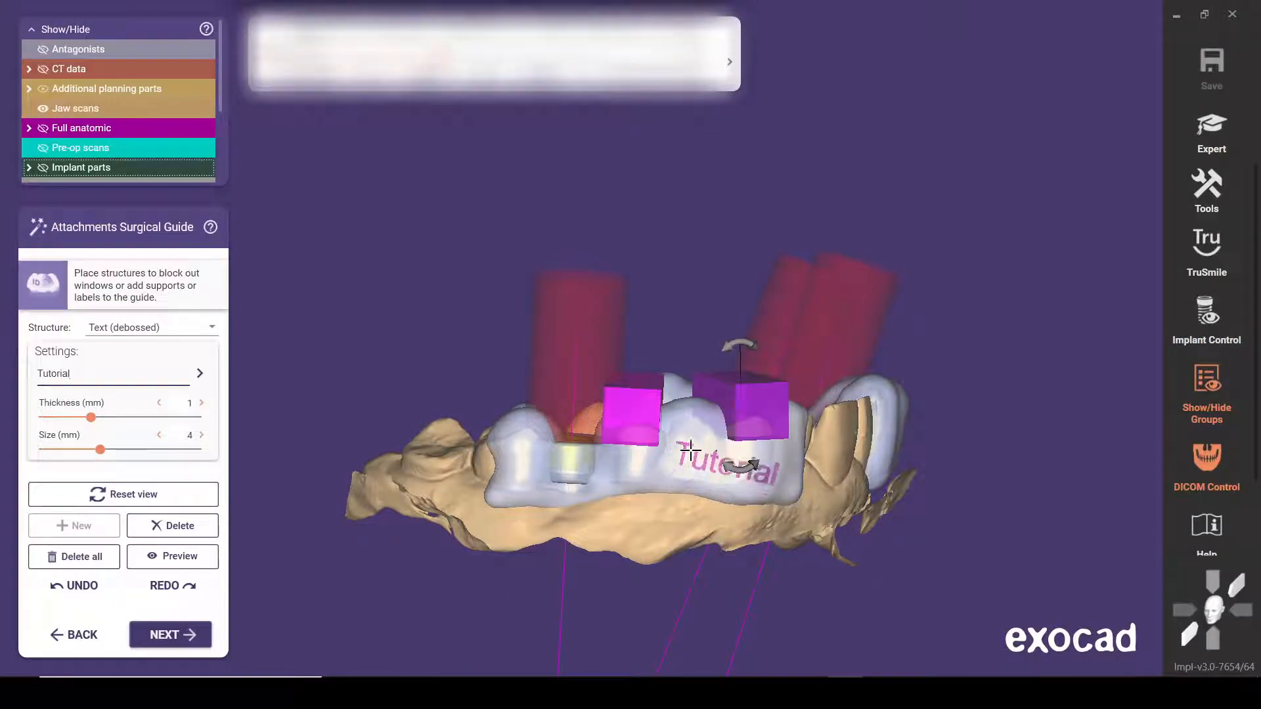
{"action": "left_click", "coordinate": [683, 454]}
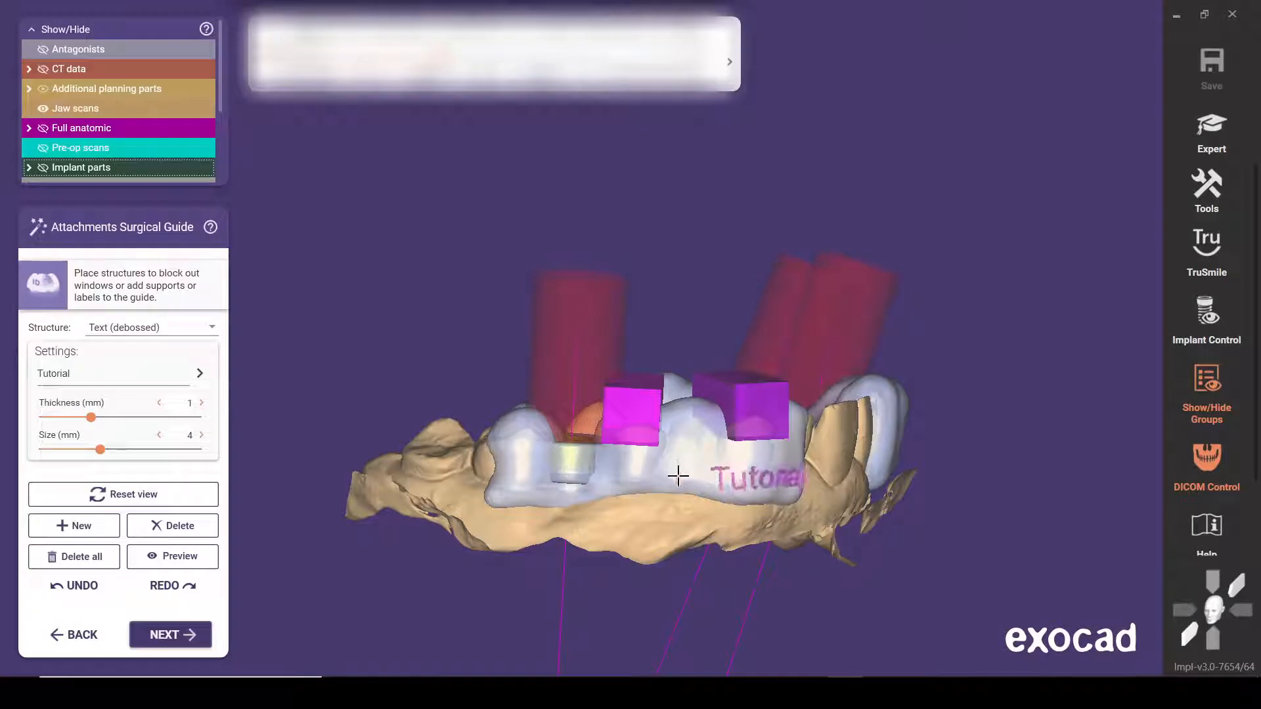
{"action": "left_click_drag", "start_coordinate": [690, 439], "coordinate": [684, 464]}
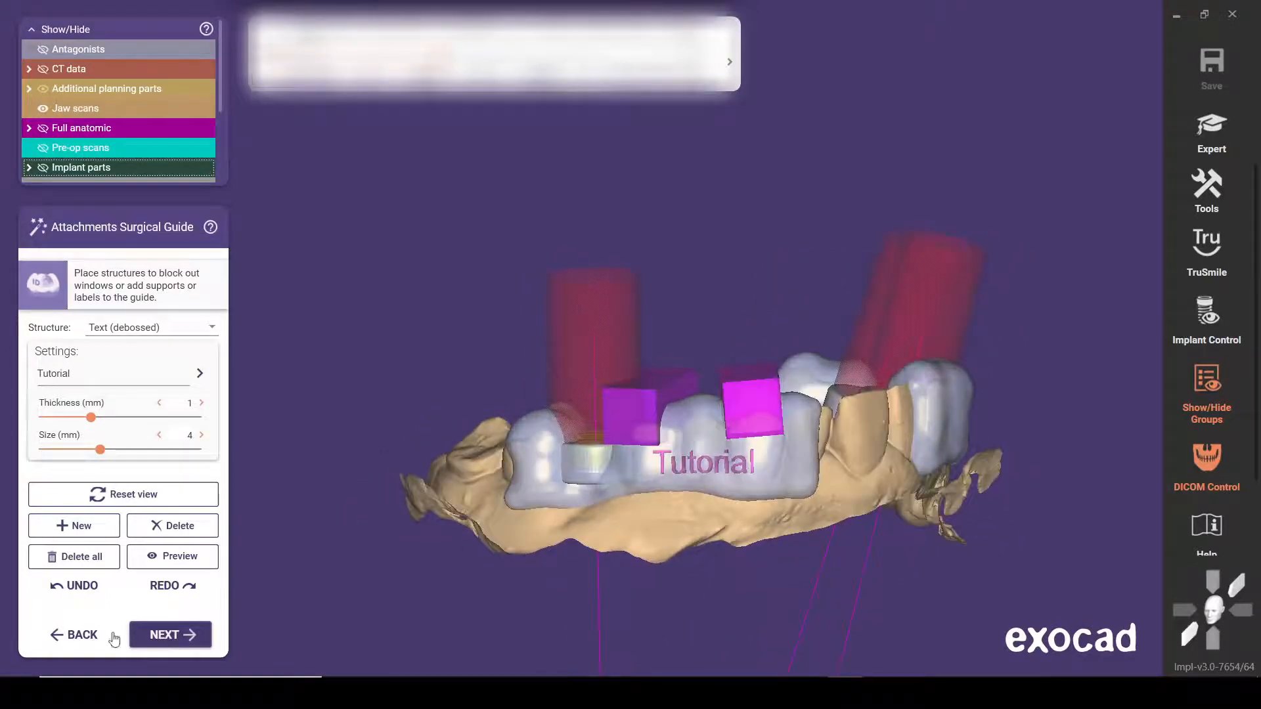
Step: Preview the windows and debossed label in the guide, and merge the surgical guide, continuing with multiple detached parts
{"action": "left_click", "coordinate": [172, 556]}
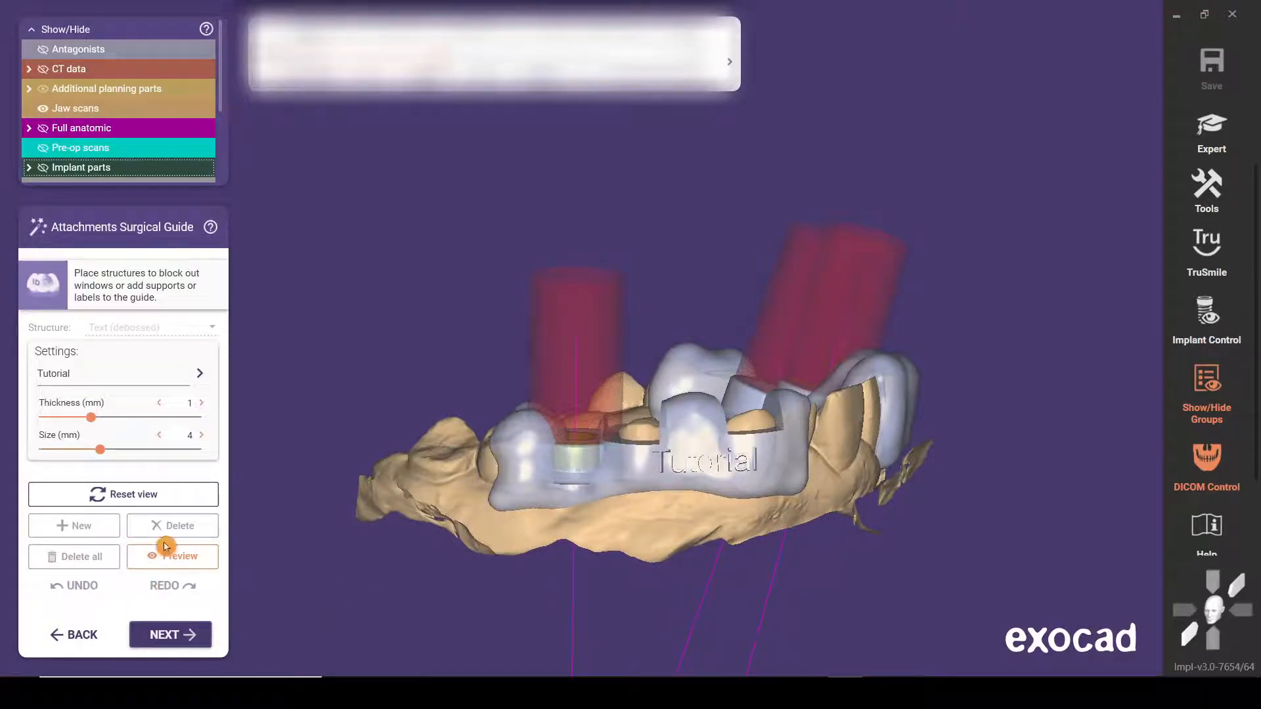
{"action": "left_click", "coordinate": [177, 558]}
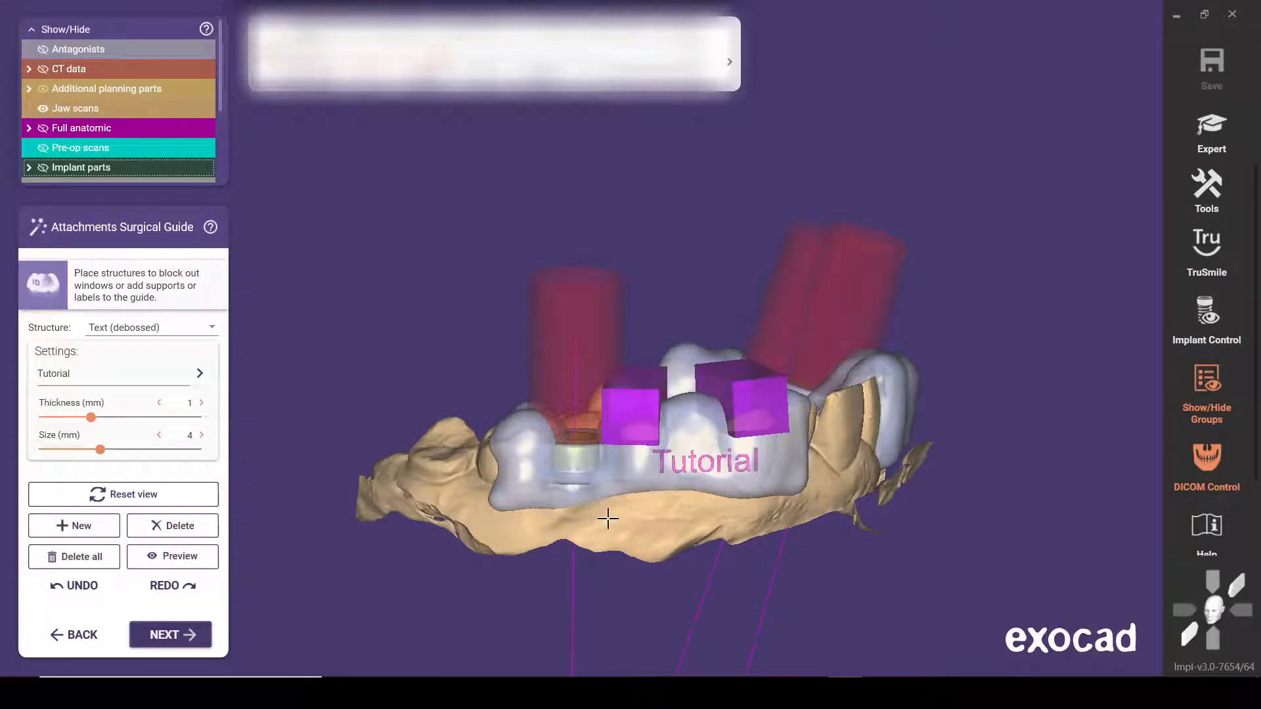
{"action": "left_click", "coordinate": [179, 641]}
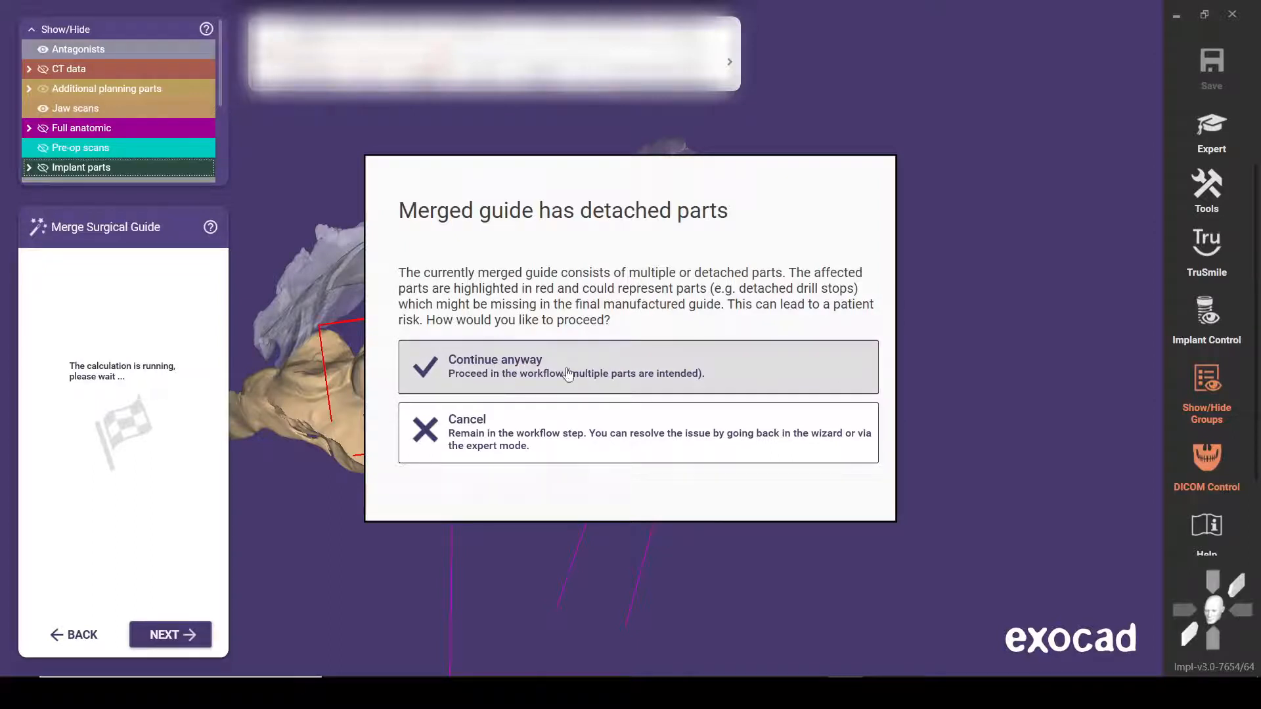
{"action": "left_click", "coordinate": [515, 375]}
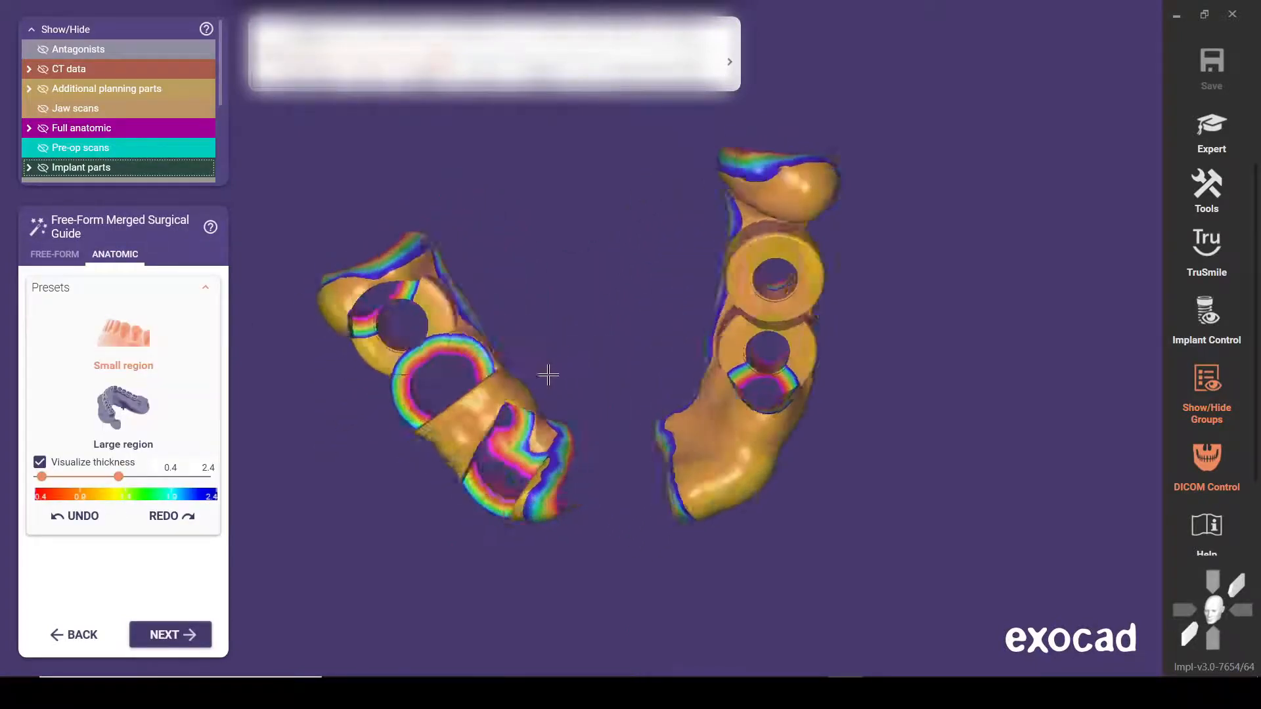
Step: Smooth the merged guide's surface at the base of the end sleeve holder on the two-sleeve segment, using the Smooth/flatten brush
{"action": "right_click_drag", "start_coordinate": [545, 376], "coordinate": [717, 269]}
{"action": "scroll", "coordinate": [645, 309], "scroll_direction": "up", "scroll_amount": 3}
{"action": "scroll", "coordinate": [647, 309], "scroll_direction": "down", "scroll_amount": 2}
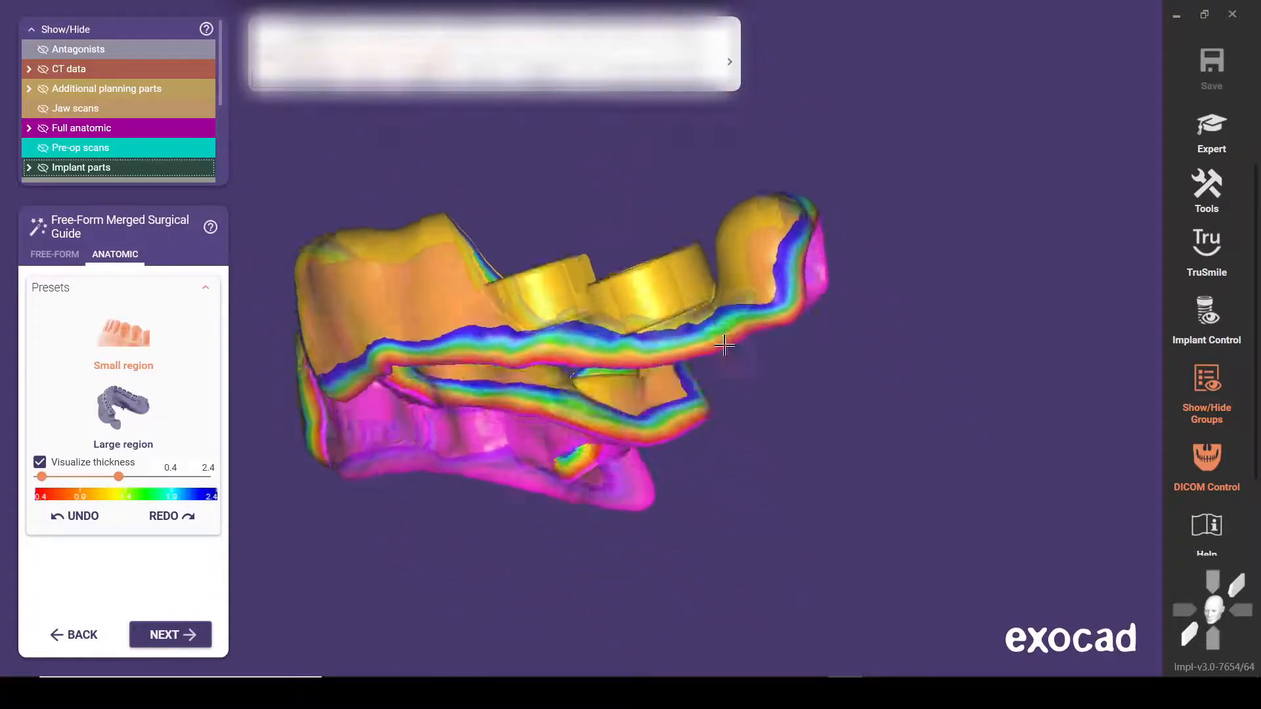
{"action": "scroll", "coordinate": [585, 301], "scroll_direction": "up", "scroll_amount": 3}
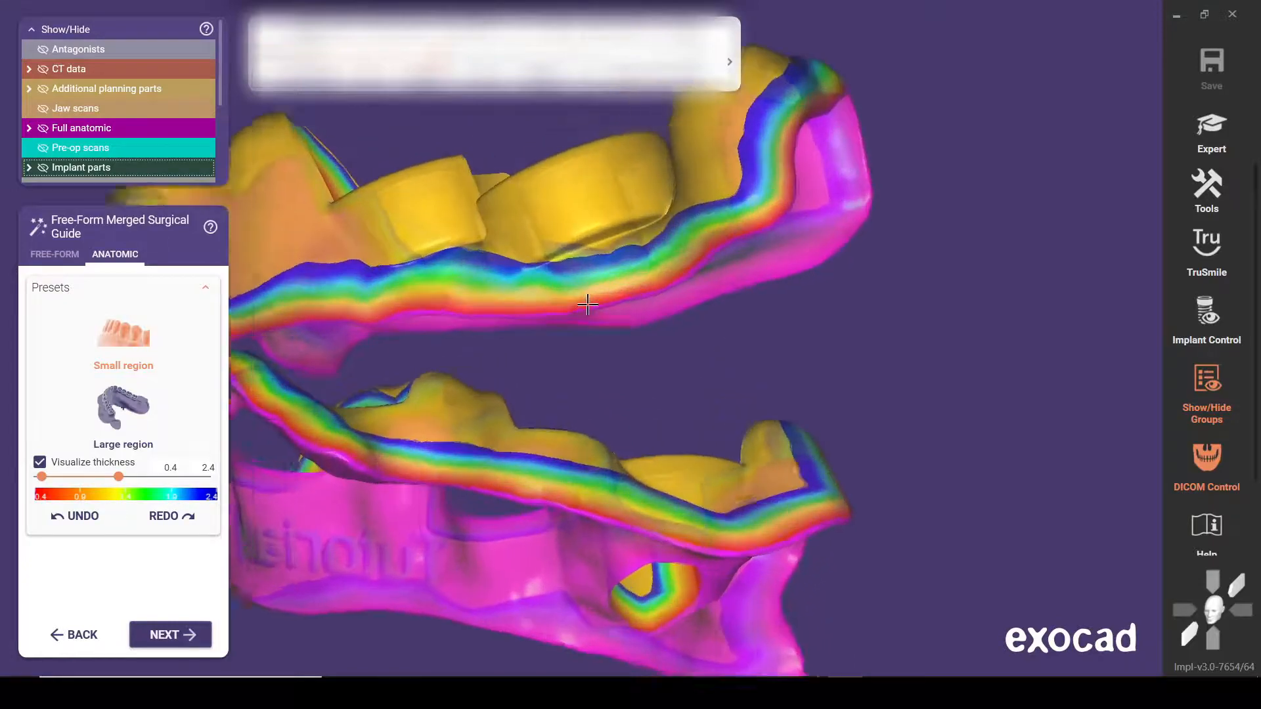
{"action": "right_click_drag", "start_coordinate": [585, 301], "coordinate": [610, 238]}
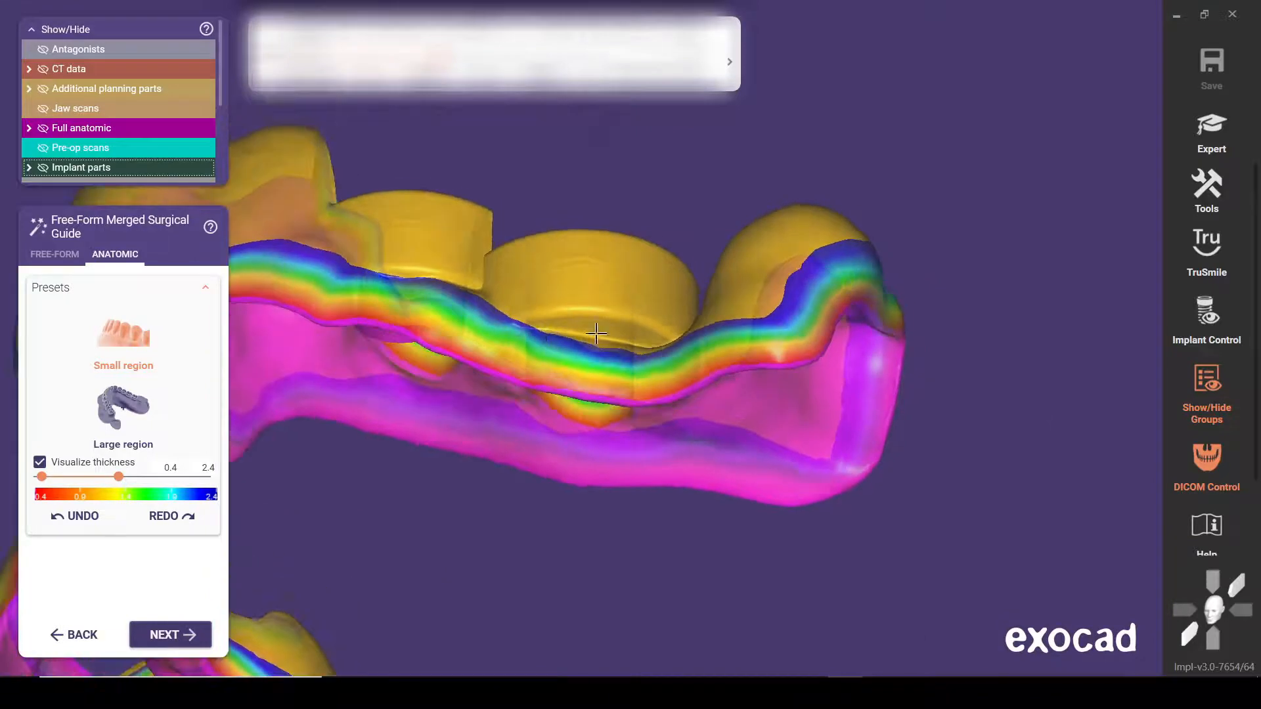
{"action": "left_click", "coordinate": [55, 254]}
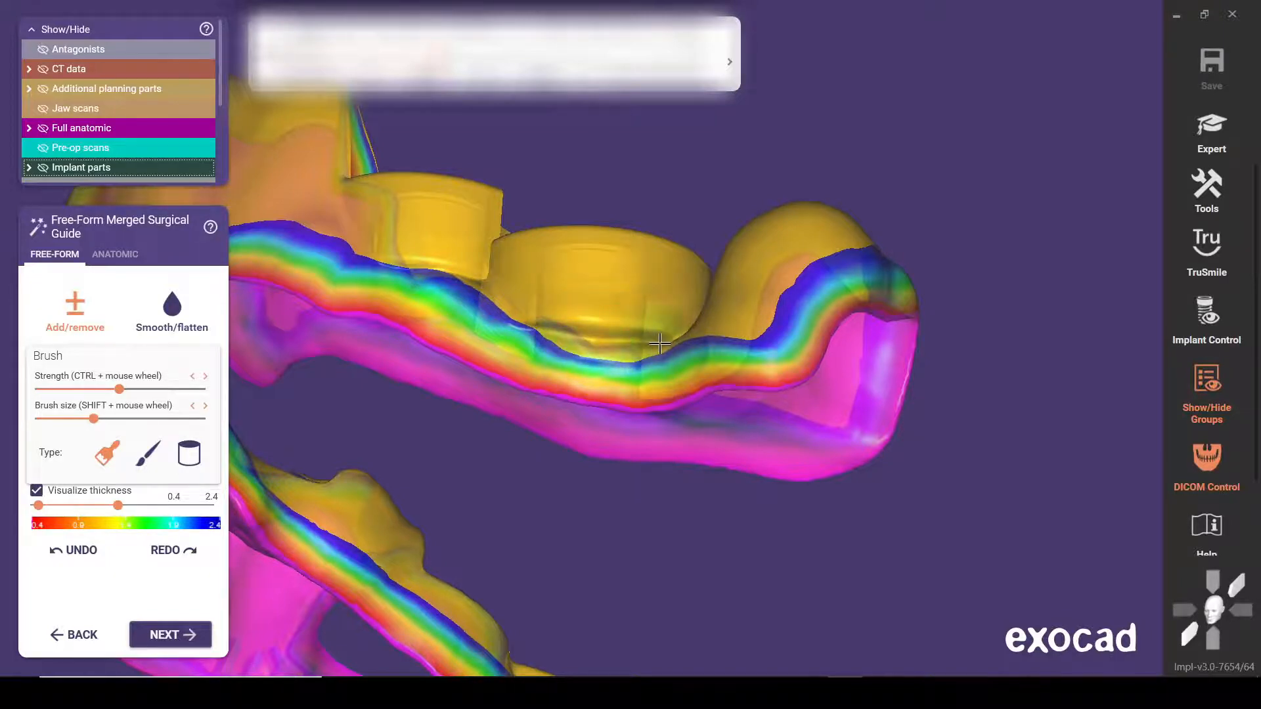
{"action": "right_click_drag", "start_coordinate": [600, 334], "coordinate": [601, 328]}
{"action": "left_click", "coordinate": [168, 329]}
{"action": "left_click_drag", "start_coordinate": [601, 328], "coordinate": [653, 336]}
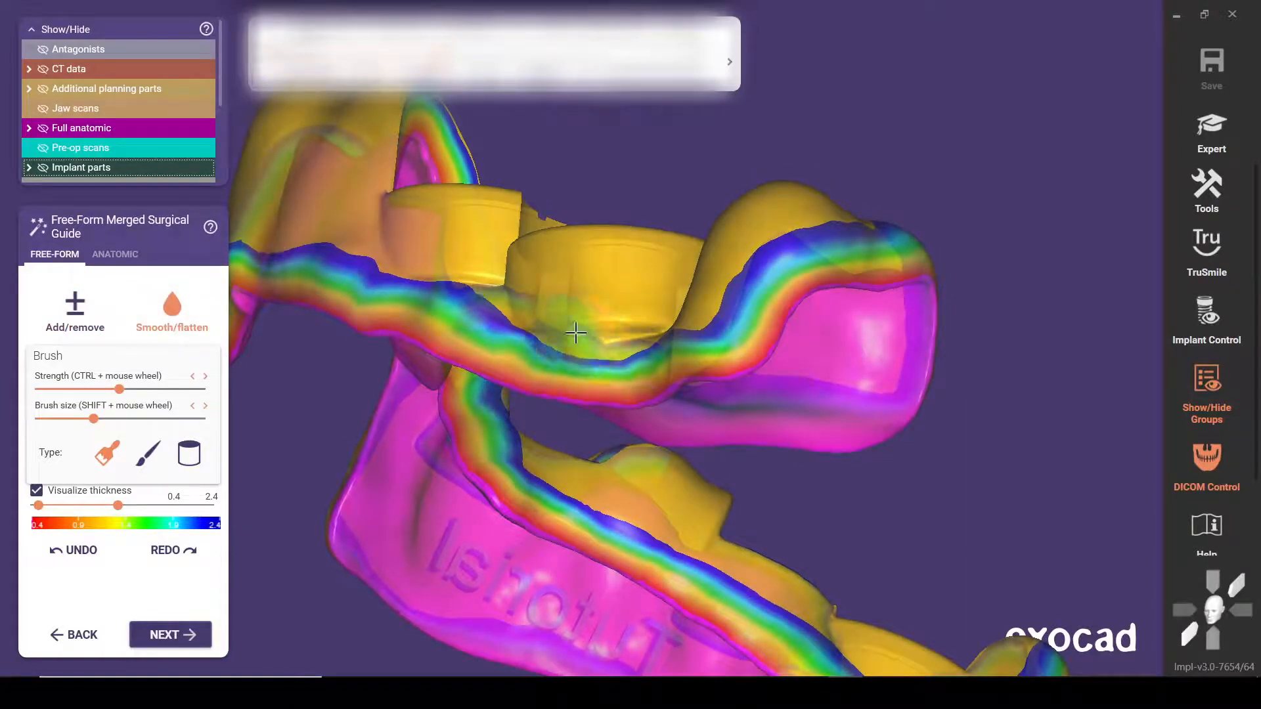
Step: Smooth the facial surface of the single-sleeve segment between the premolar window and the start of the "Tutorial" label
{"action": "right_click_drag", "start_coordinate": [571, 337], "coordinate": [523, 316]}
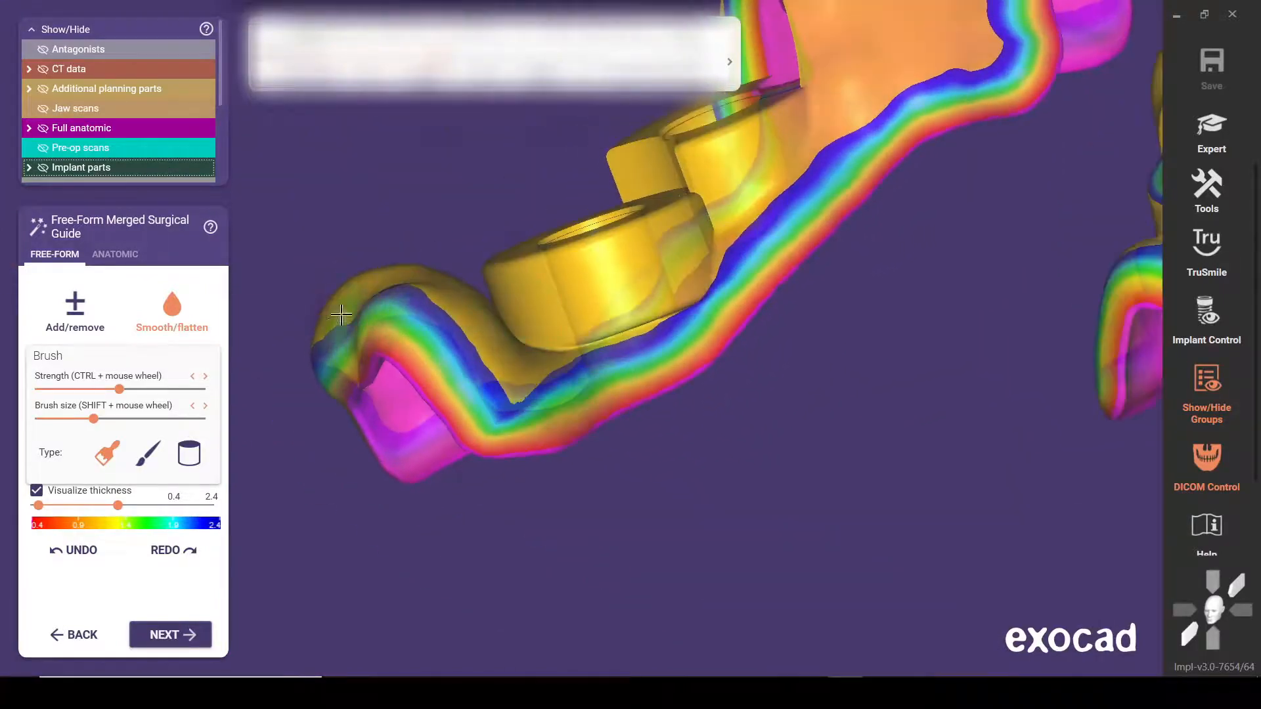
{"action": "right_click_drag", "start_coordinate": [683, 302], "coordinate": [702, 386]}
{"action": "scroll", "coordinate": [703, 387], "scroll_direction": "down", "scroll_amount": 3}
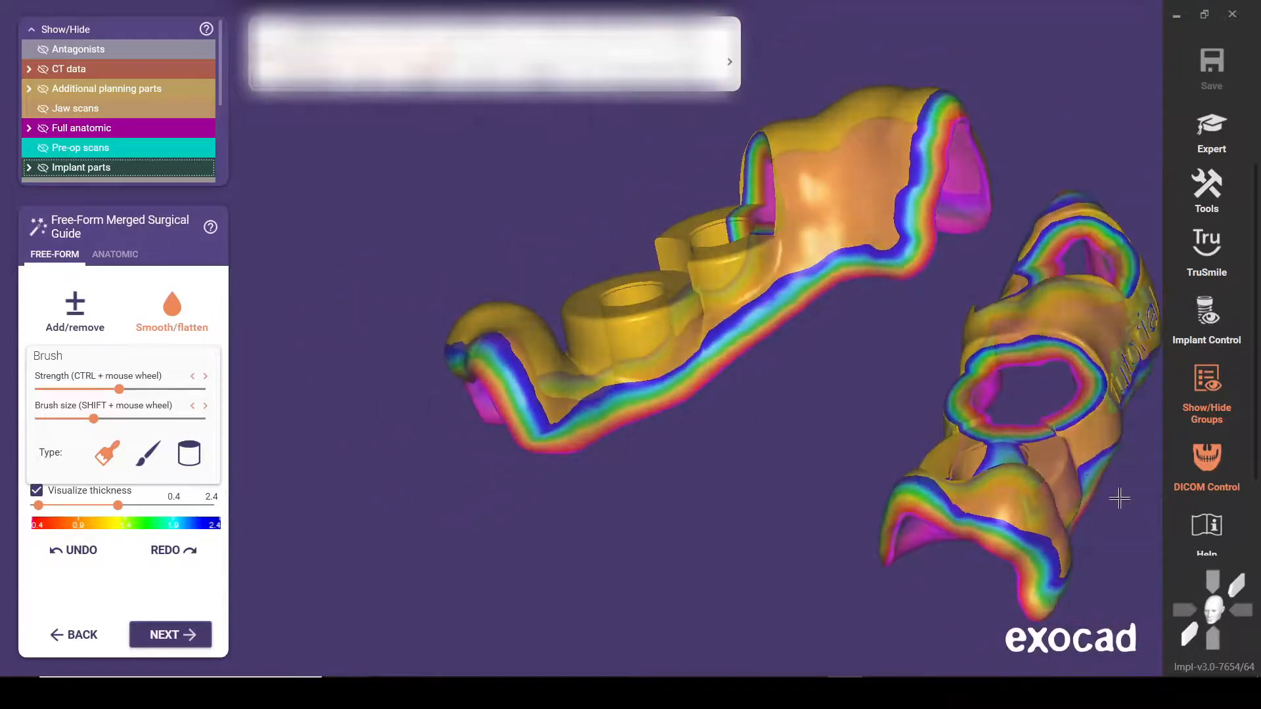
{"action": "middle_click", "coordinate": [1078, 464]}
{"action": "right_click_drag", "start_coordinate": [618, 416], "coordinate": [694, 310]}
{"action": "scroll", "coordinate": [521, 360], "scroll_direction": "up", "scroll_amount": 3}
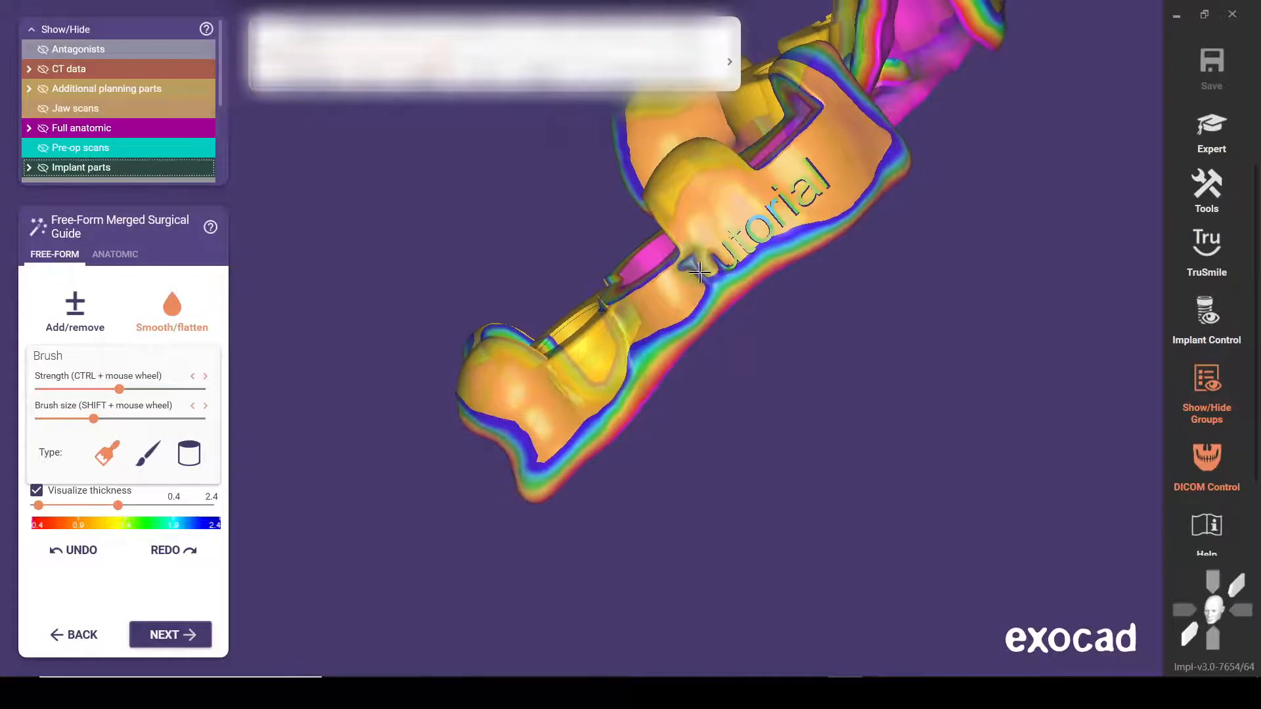
{"action": "left_click_drag", "start_coordinate": [700, 272], "coordinate": [733, 258]}
{"action": "right_click_drag", "start_coordinate": [681, 343], "coordinate": [710, 262]}
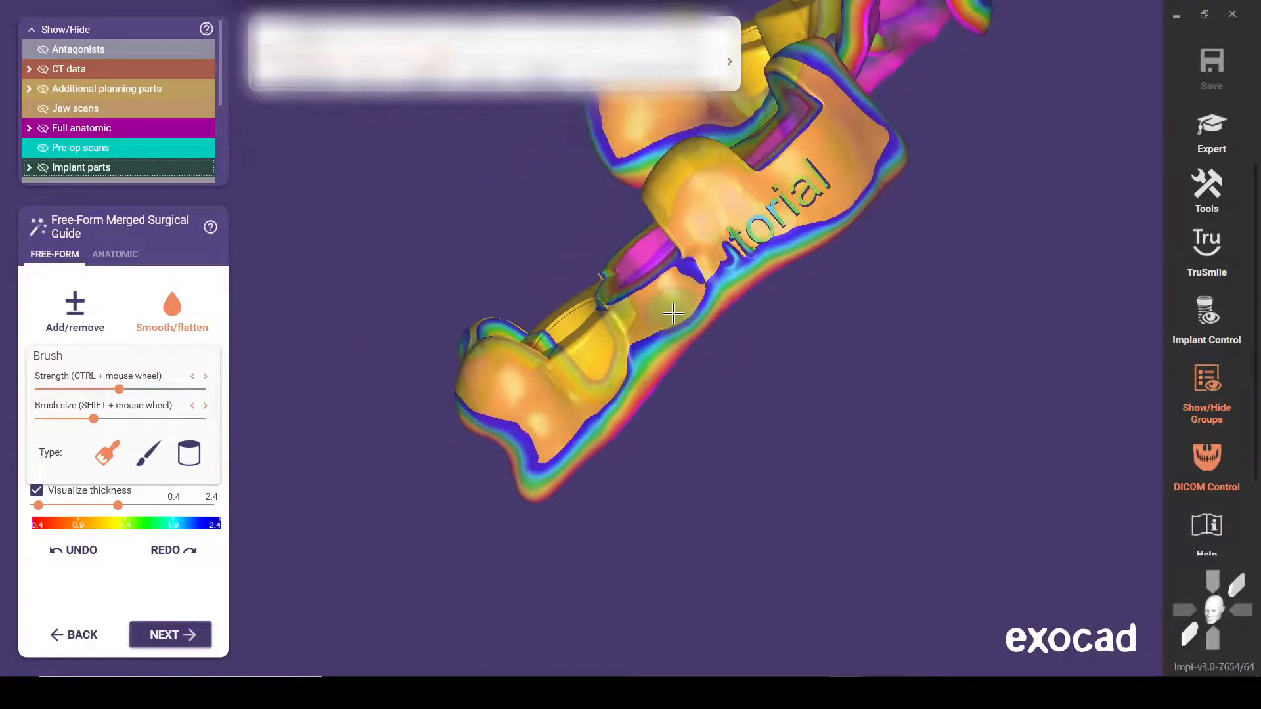
Step: Smooth the joint between the single sleeve holder and the rim of the premolar window
{"action": "right_click_drag", "start_coordinate": [673, 314], "coordinate": [684, 338]}
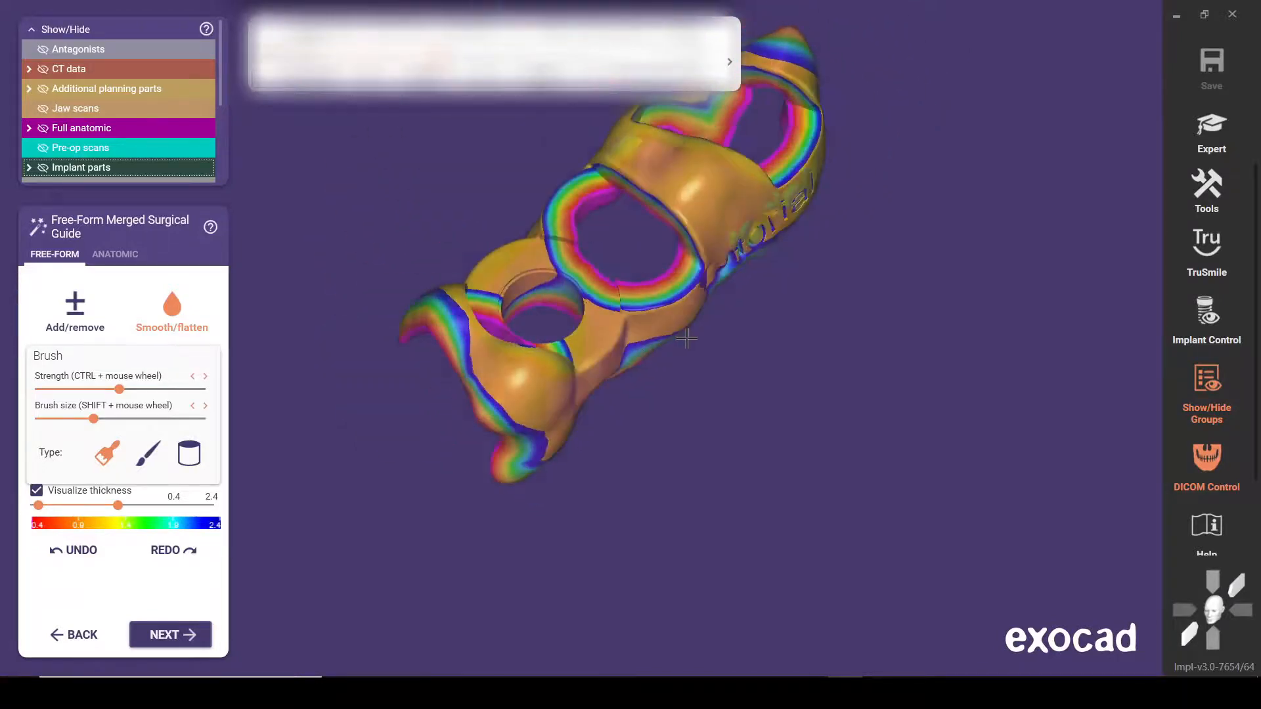
{"action": "scroll", "coordinate": [640, 335], "scroll_direction": "up", "scroll_amount": 6}
{"action": "mouse_move", "coordinate": [595, 341]}
{"action": "left_mouse_down"}
{"action": "mouse_move", "coordinate": [537, 366]}
{"action": "mouse_move", "coordinate": [521, 335]}
{"action": "mouse_move", "coordinate": [520, 390]}
{"action": "mouse_move", "coordinate": [528, 324]}
{"action": "left_mouse_up"}
{"action": "scroll", "coordinate": [578, 282], "scroll_direction": "down", "scroll_amount": 8}
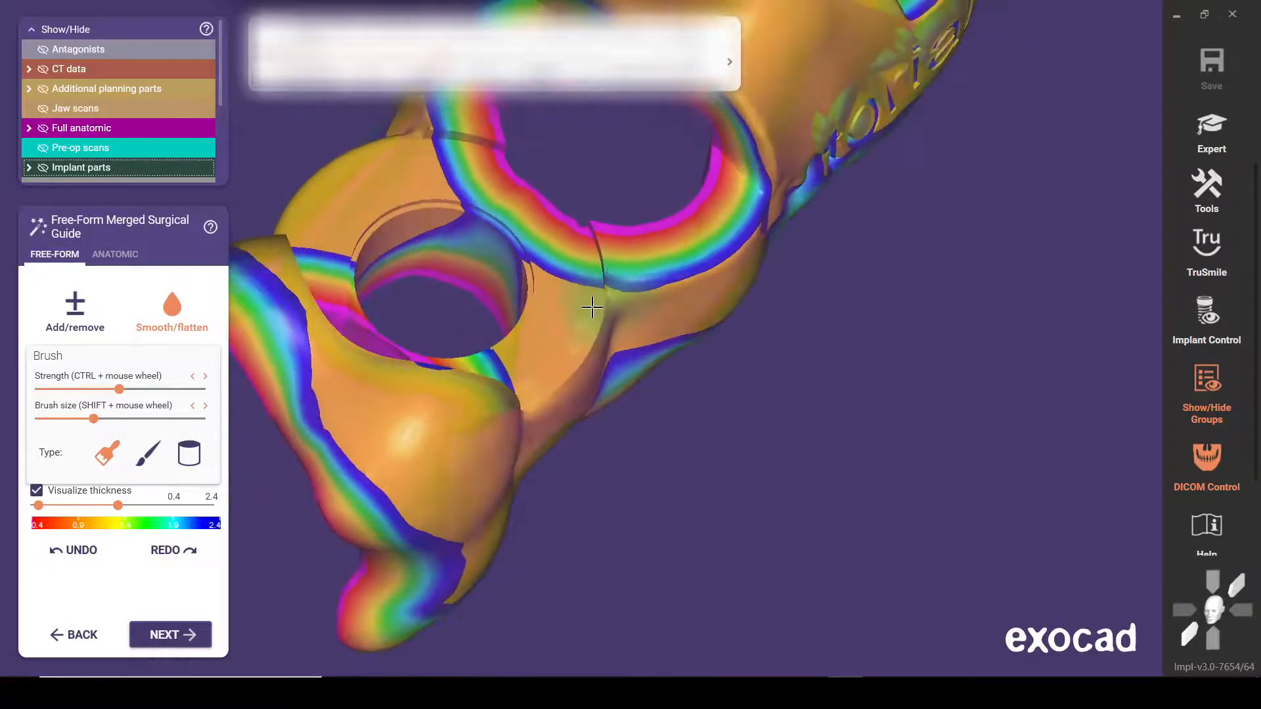
Step: Add material in the notch between the end sleeve holder and the adjacent tooth cap on the two-sleeve segment
{"action": "right_click_drag", "start_coordinate": [581, 299], "coordinate": [529, 243]}
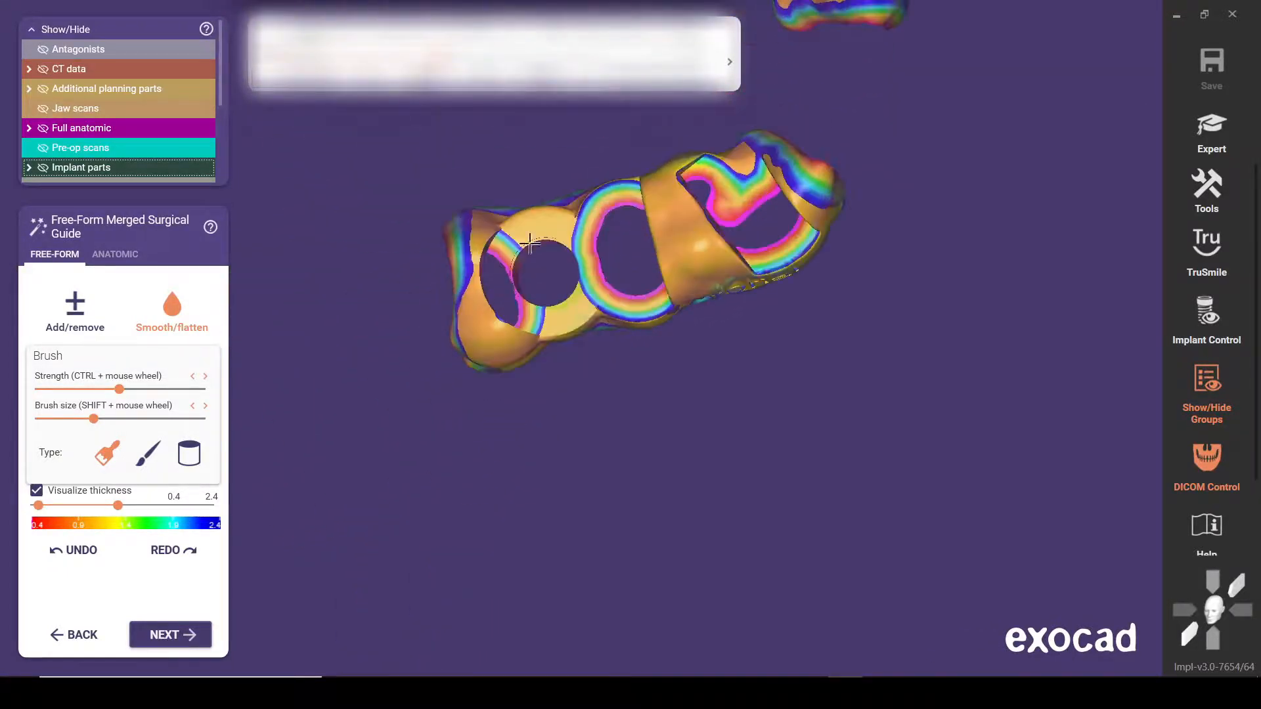
{"action": "scroll", "coordinate": [541, 270], "scroll_direction": "down", "scroll_amount": 5}
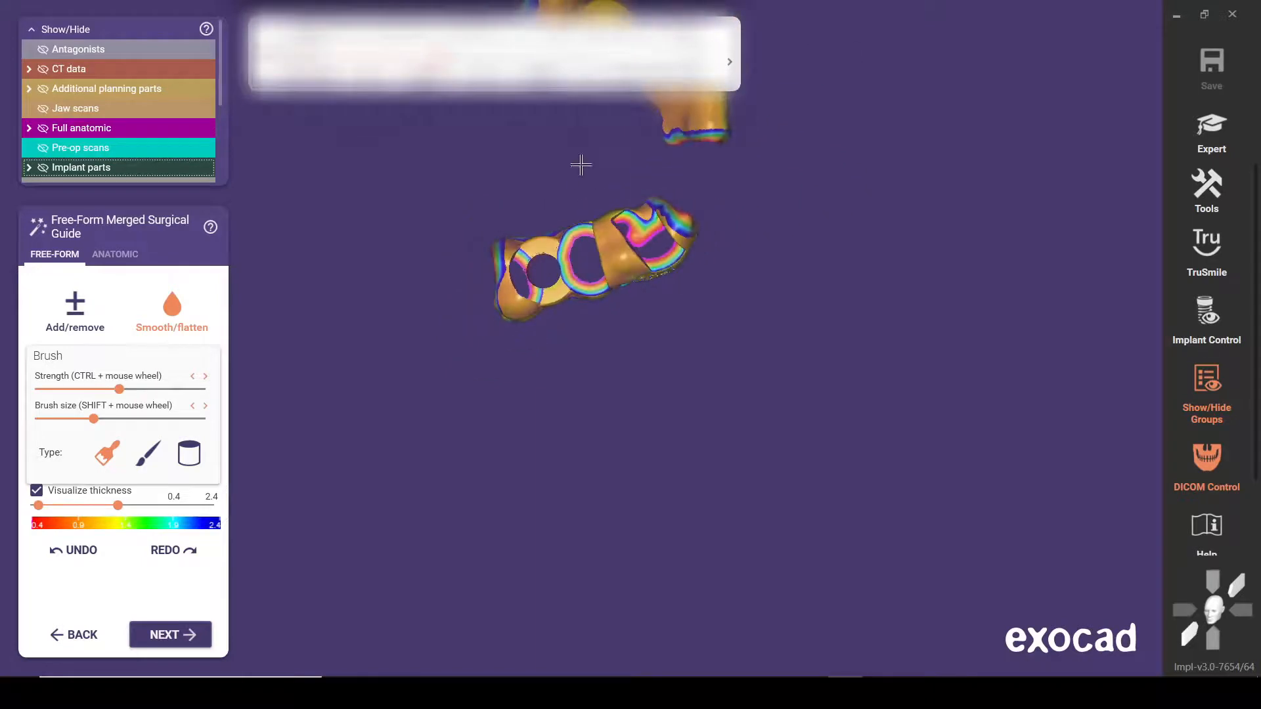
{"action": "right_click_drag", "start_coordinate": [583, 163], "coordinate": [653, 355]}
{"action": "scroll", "coordinate": [647, 348], "scroll_direction": "up", "scroll_amount": 4}
{"action": "scroll", "coordinate": [650, 351], "scroll_direction": "up", "scroll_amount": 5}
{"action": "mouse_move", "coordinate": [594, 282]}
{"action": "right_mouse_down"}
{"action": "mouse_move", "coordinate": [612, 302]}
{"action": "mouse_move", "coordinate": [589, 287]}
{"action": "right_mouse_up"}
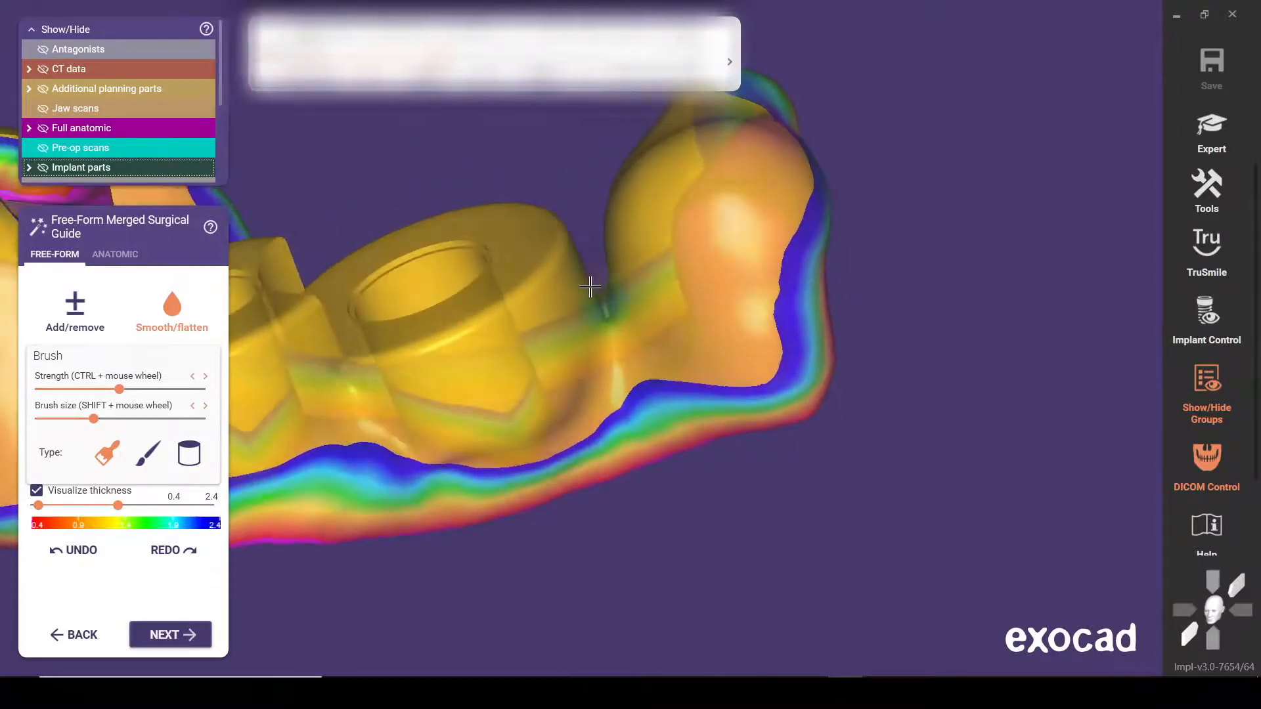
{"action": "left_click", "coordinate": [75, 308]}
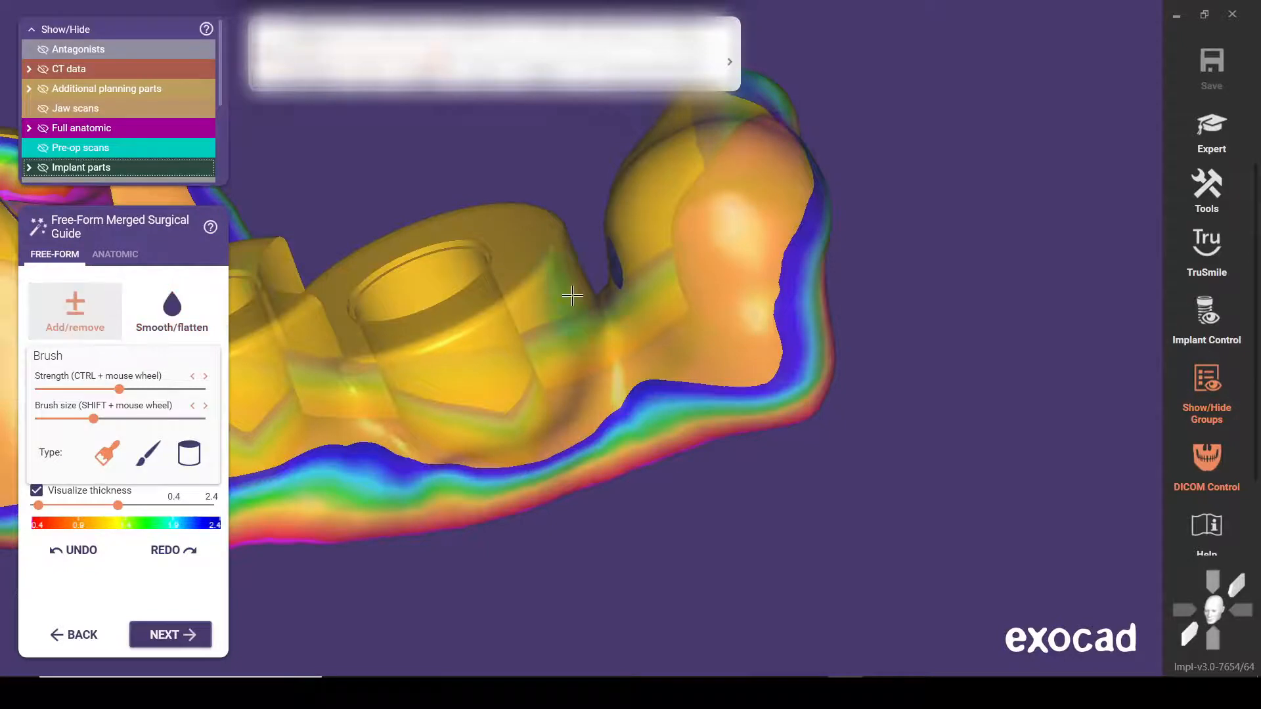
{"action": "left_click_drag", "start_coordinate": [585, 285], "coordinate": [616, 272]}
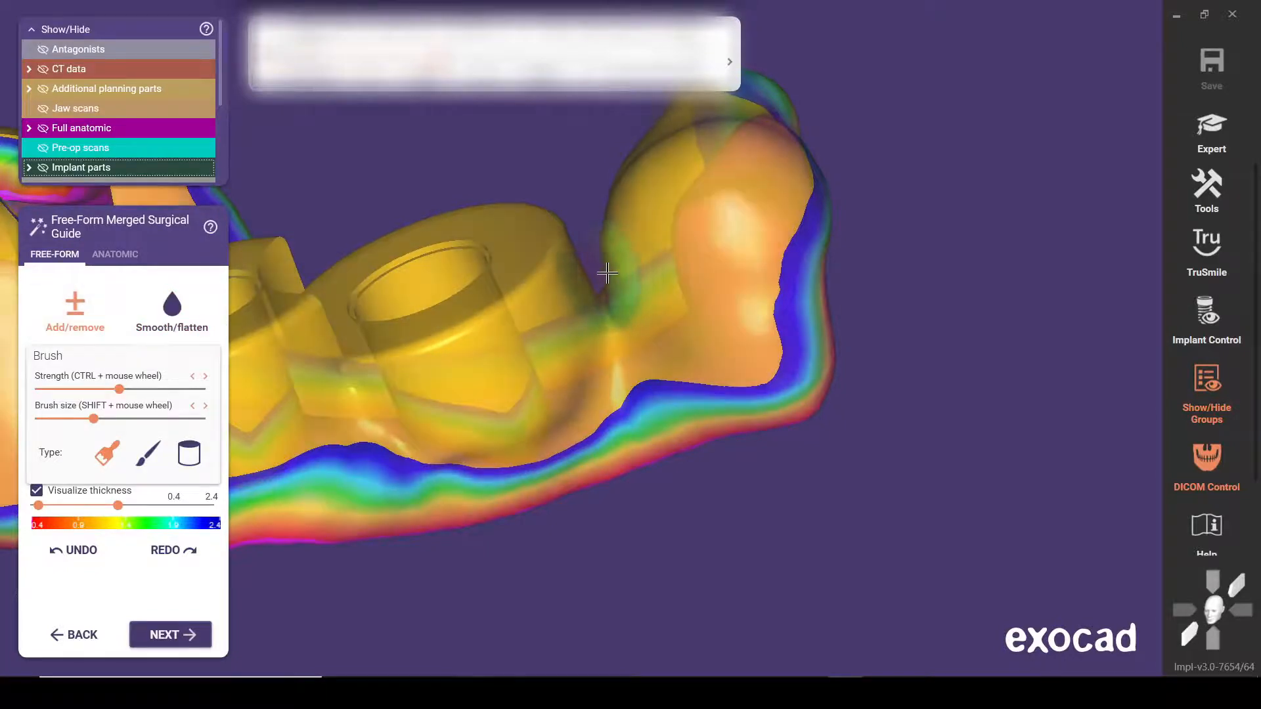
{"action": "mouse_move", "coordinate": [598, 271]}
{"action": "right_mouse_down"}
{"action": "mouse_move", "coordinate": [600, 281]}
{"action": "mouse_move", "coordinate": [577, 261]}
{"action": "right_mouse_up"}
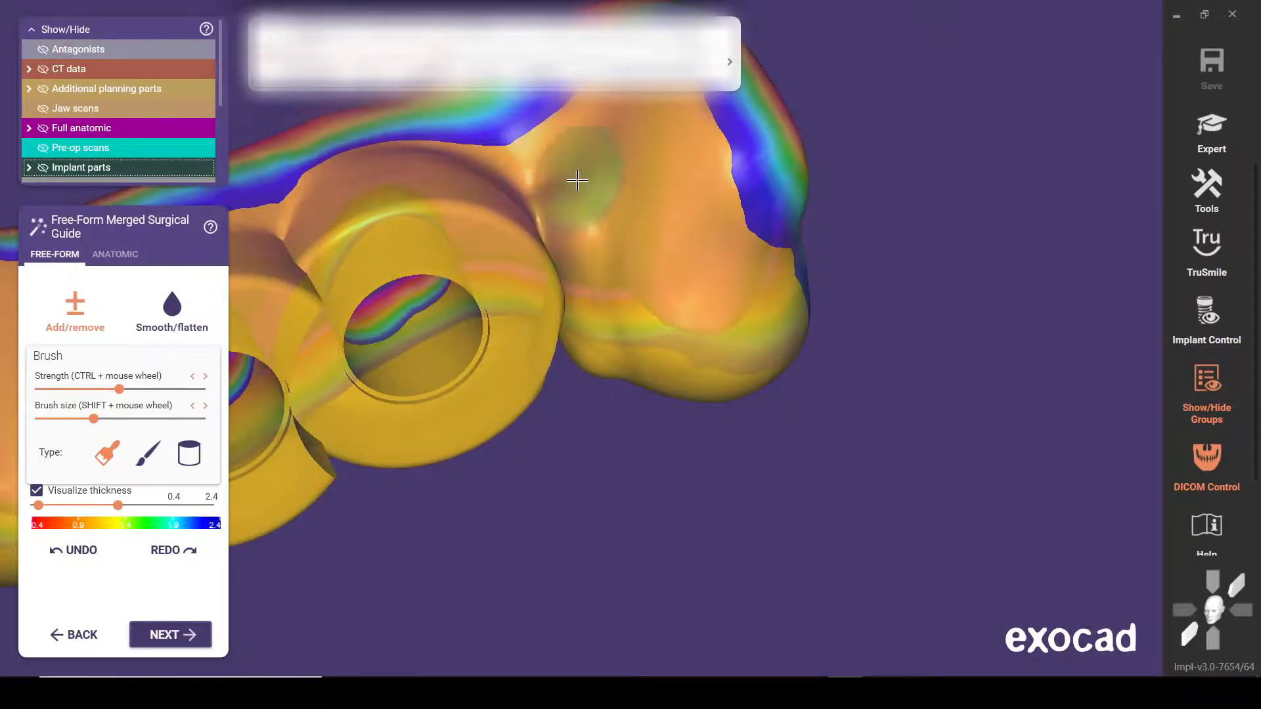
{"action": "right_click_drag", "start_coordinate": [576, 181], "coordinate": [565, 195]}
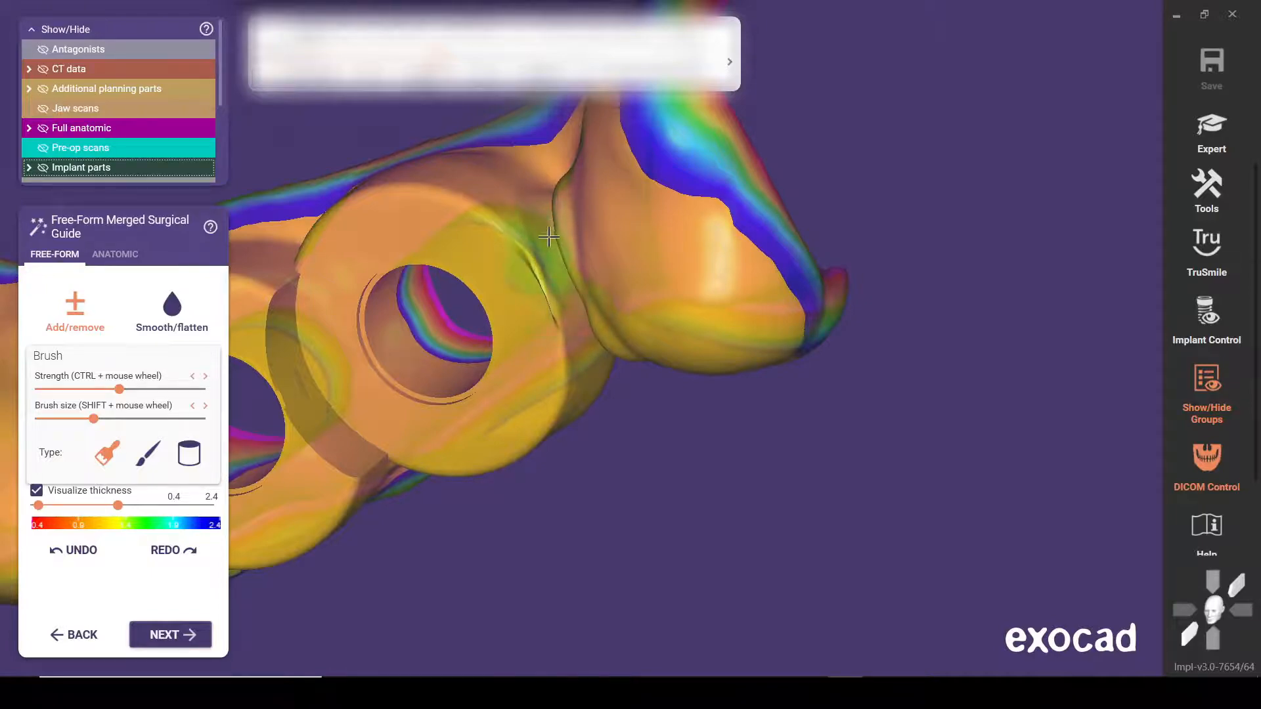
{"action": "right_click_drag", "start_coordinate": [553, 187], "coordinate": [544, 219]}
Step: Smooth the added material between the end sleeve holder and the adjacent tooth cap
{"action": "left_click", "coordinate": [172, 311]}
{"action": "mouse_move", "coordinate": [566, 172]}
{"action": "left_mouse_down"}
{"action": "mouse_move", "coordinate": [585, 203]}
{"action": "mouse_move", "coordinate": [565, 217]}
{"action": "mouse_move", "coordinate": [608, 270]}
{"action": "mouse_move", "coordinate": [606, 291]}
{"action": "mouse_move", "coordinate": [634, 270]}
{"action": "left_mouse_up"}
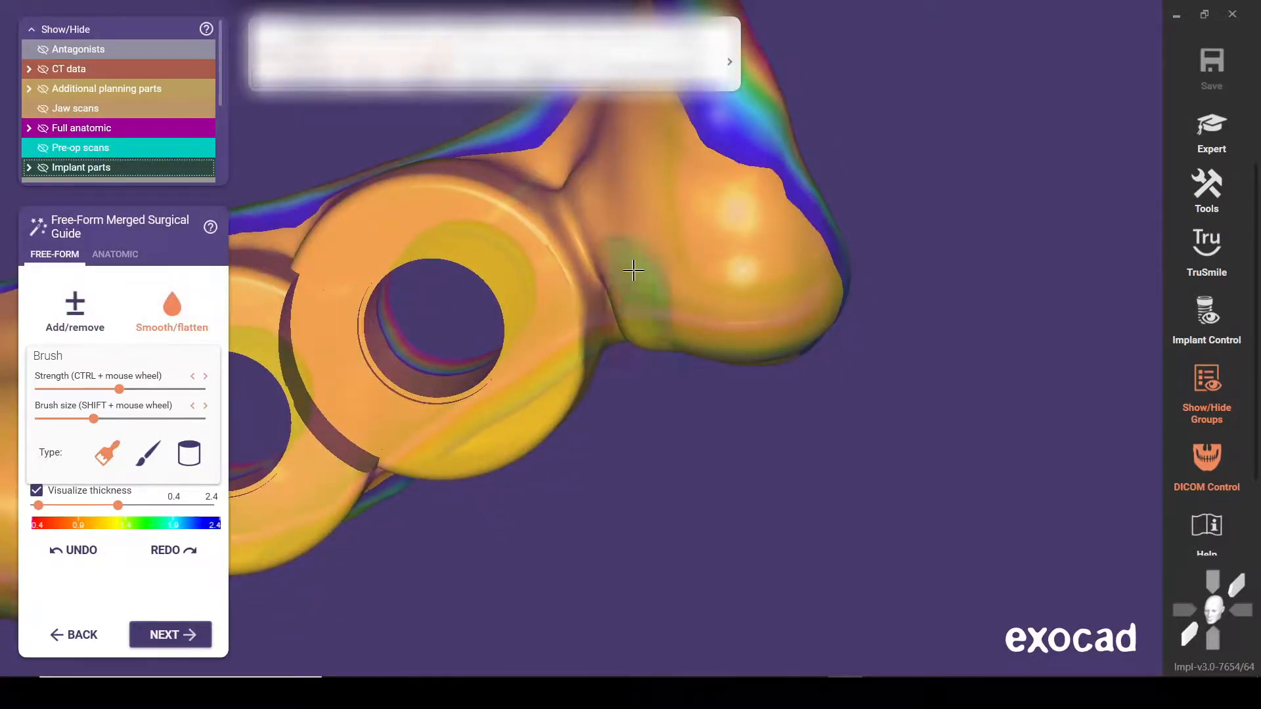
{"action": "right_click_drag", "start_coordinate": [633, 256], "coordinate": [619, 247]}
{"action": "mouse_move", "coordinate": [619, 247]}
{"action": "left_mouse_down"}
{"action": "mouse_move", "coordinate": [591, 257]}
{"action": "mouse_move", "coordinate": [600, 238]}
{"action": "mouse_move", "coordinate": [577, 251]}
{"action": "left_mouse_up"}
Step: Accept the free-formed surgical guide, generate its output, and finish the wizard with the "I'm done" option
{"action": "mouse_move", "coordinate": [584, 246]}
{"action": "right_mouse_down"}
{"action": "mouse_move", "coordinate": [634, 308]}
{"action": "mouse_move", "coordinate": [636, 276]}
{"action": "mouse_move", "coordinate": [641, 346]}
{"action": "mouse_move", "coordinate": [620, 374]}
{"action": "right_mouse_up"}
{"action": "scroll", "coordinate": [633, 307], "scroll_direction": "down", "scroll_amount": 3}
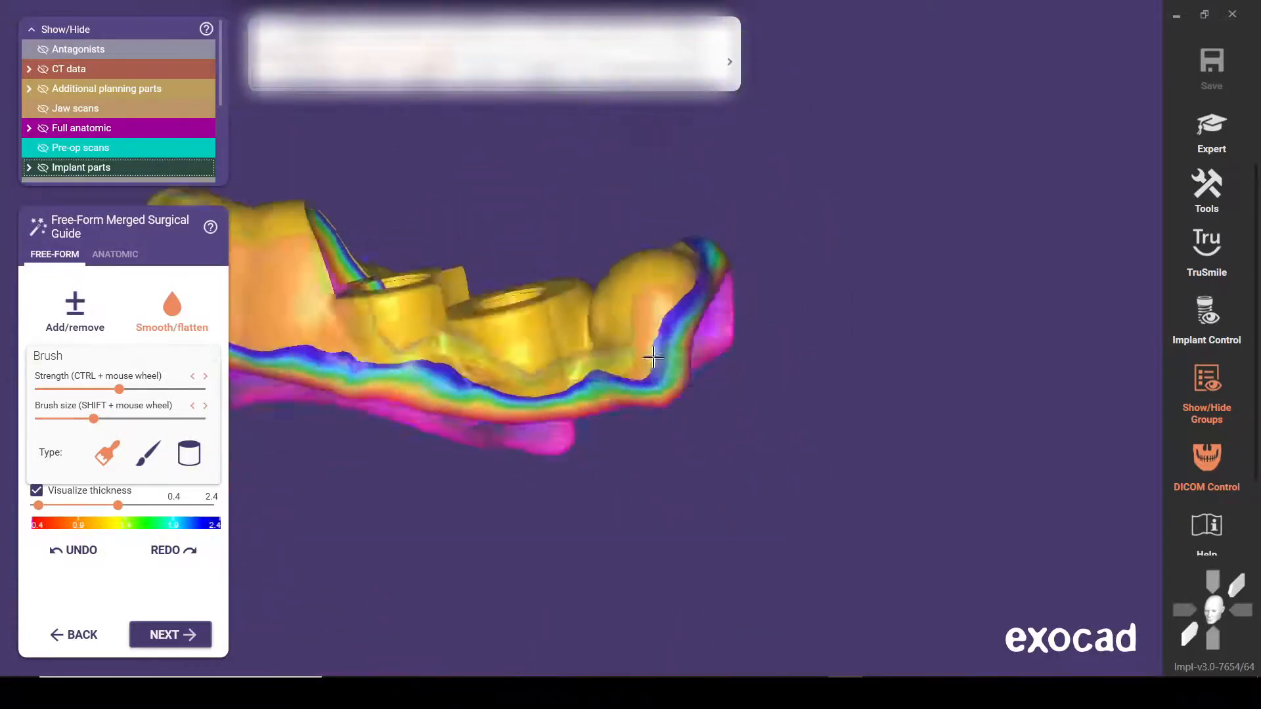
{"action": "scroll", "coordinate": [588, 364], "scroll_direction": "down", "scroll_amount": 5}
{"action": "right_click_drag", "start_coordinate": [526, 397], "coordinate": [522, 401]}
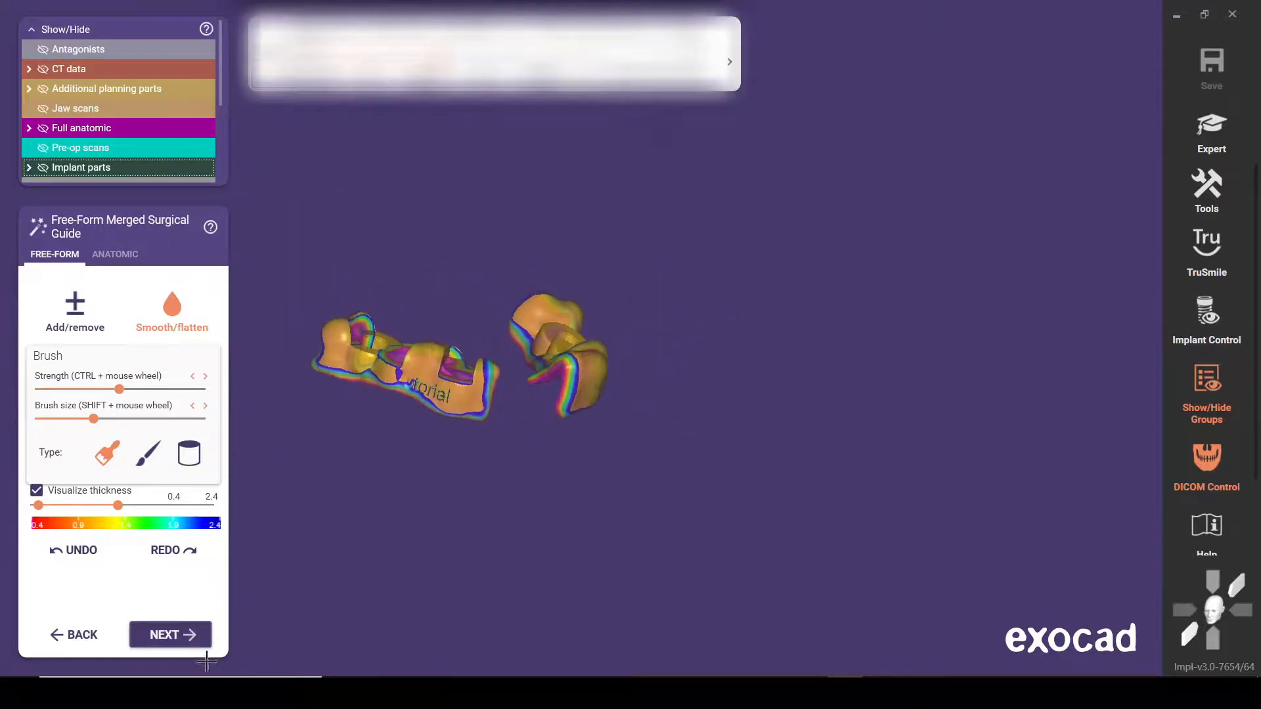
{"action": "left_click", "coordinate": [189, 635]}
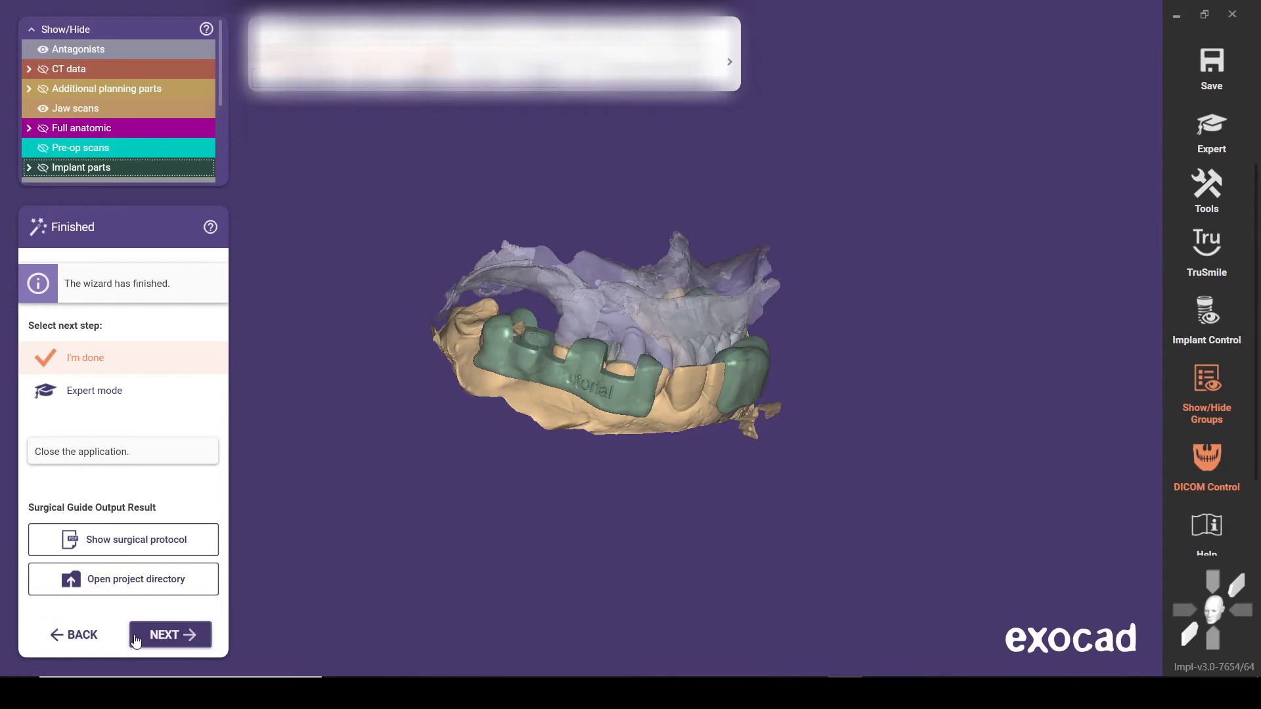
{"action": "left_click", "coordinate": [164, 635]}
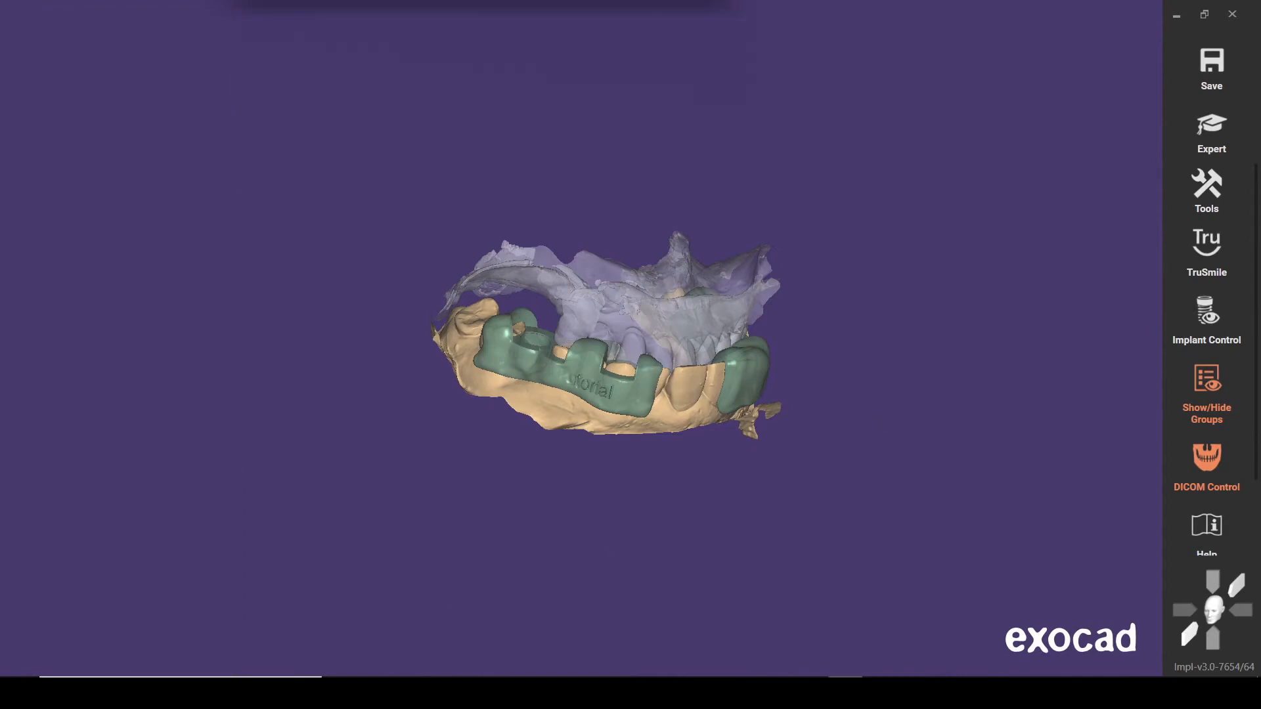